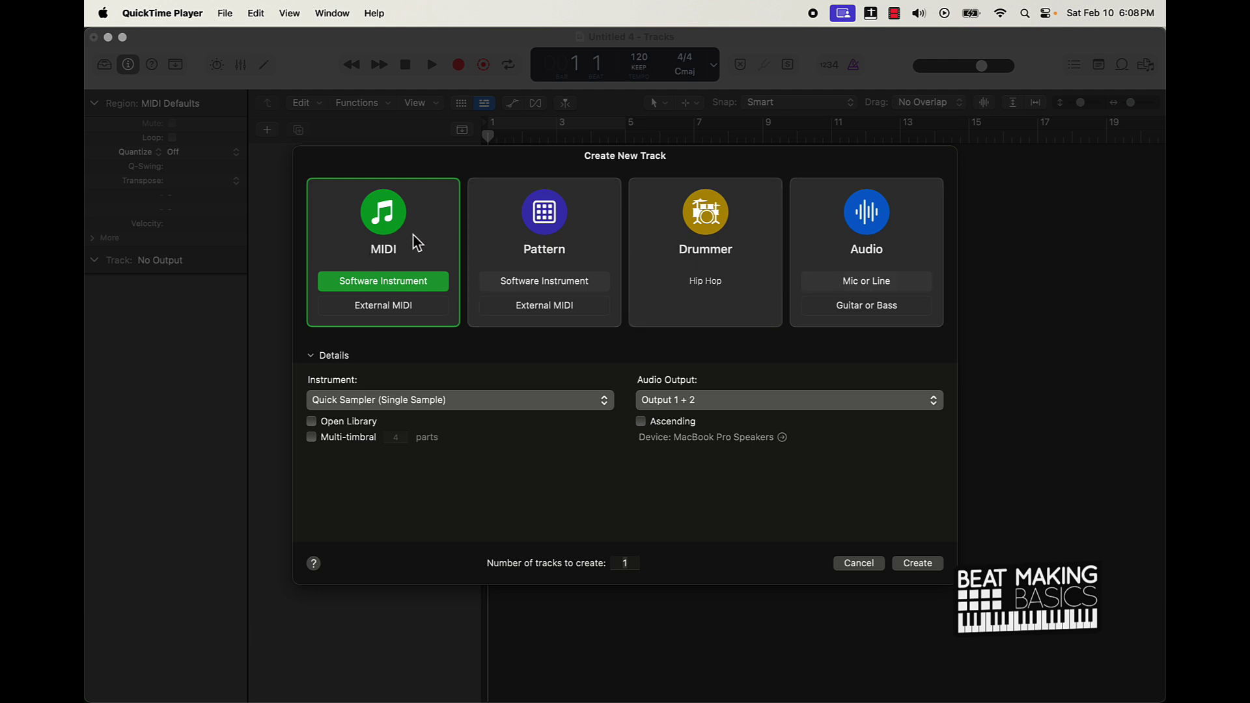
click(557, 237)
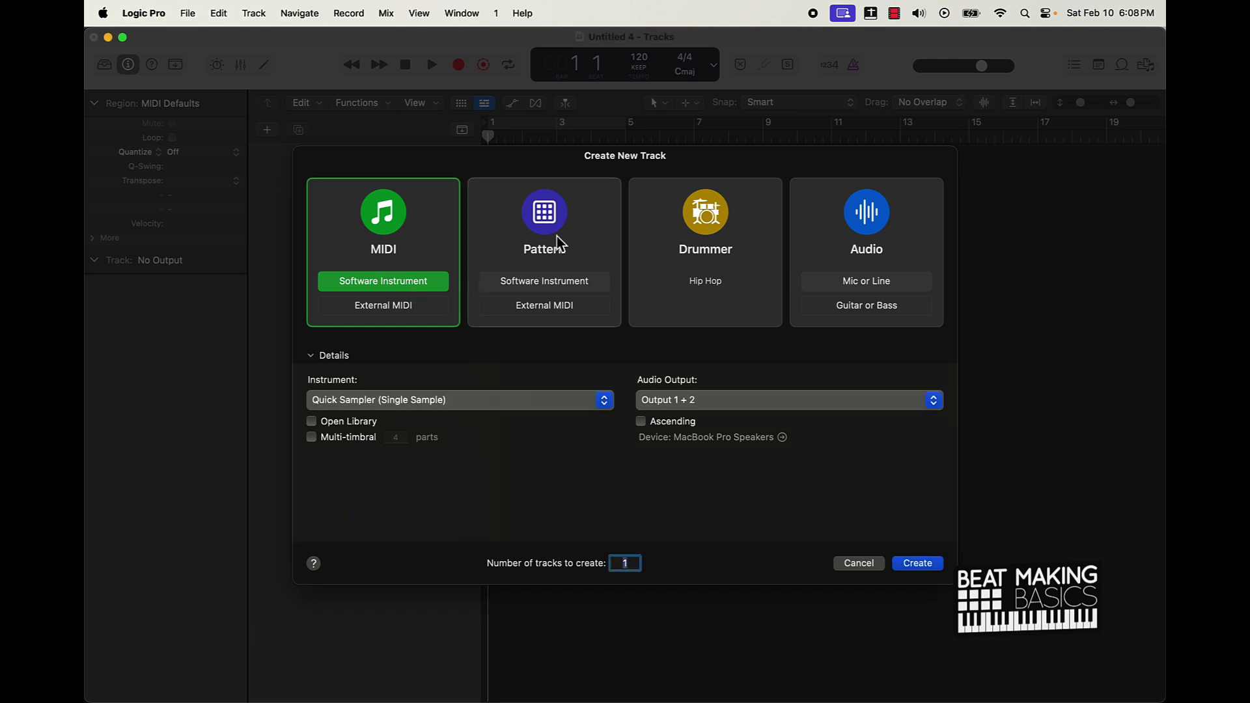
click(557, 237)
click(734, 261)
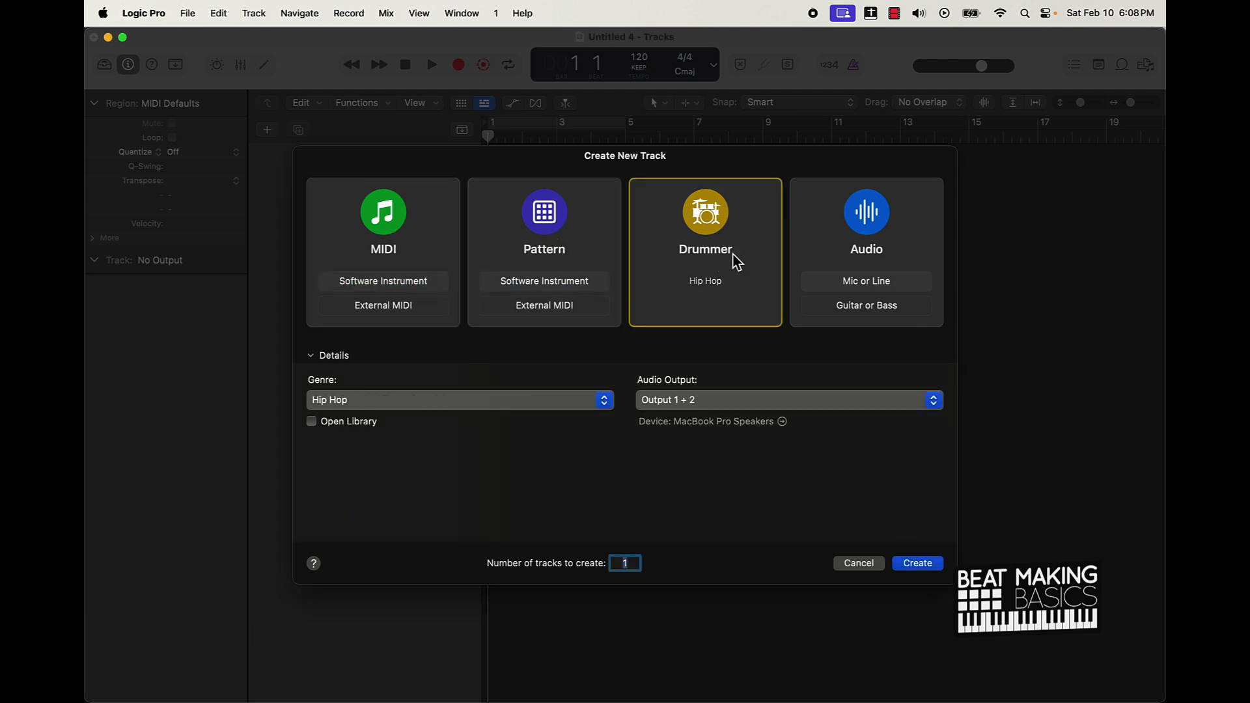
click(847, 250)
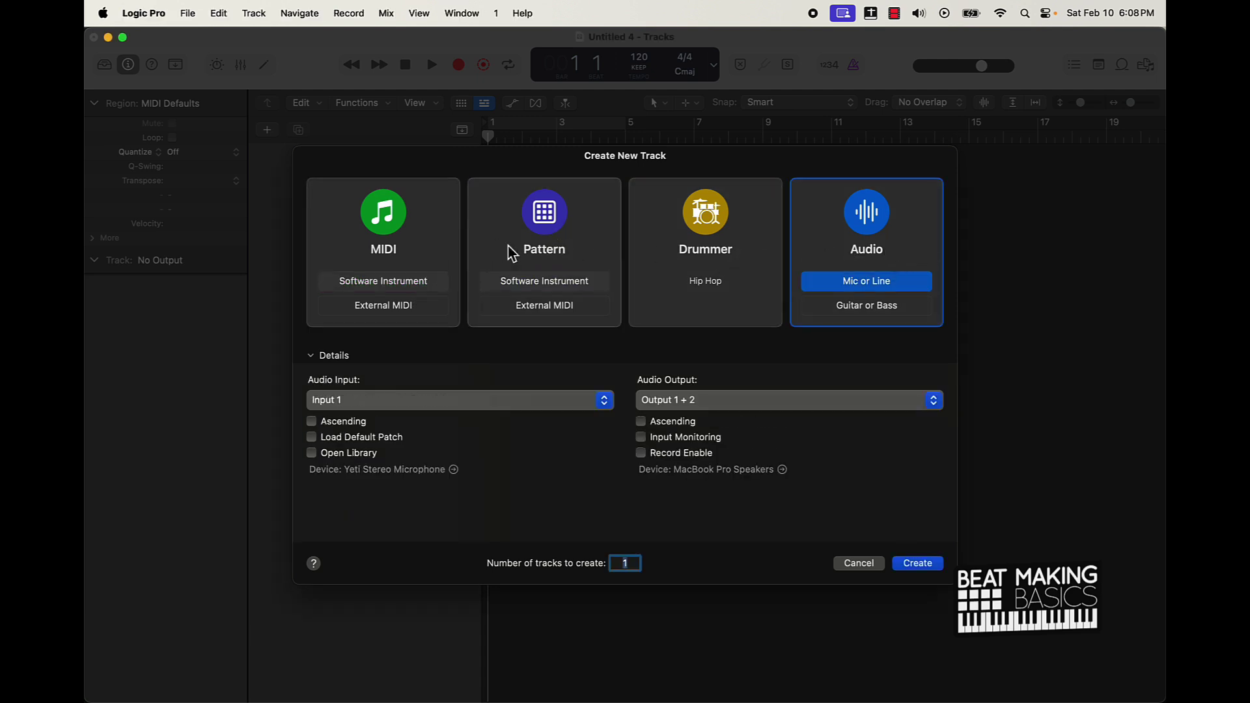
Create one MIDI software instrument track with Quick Sampler (Single Sample) as its instrument
click(433, 253)
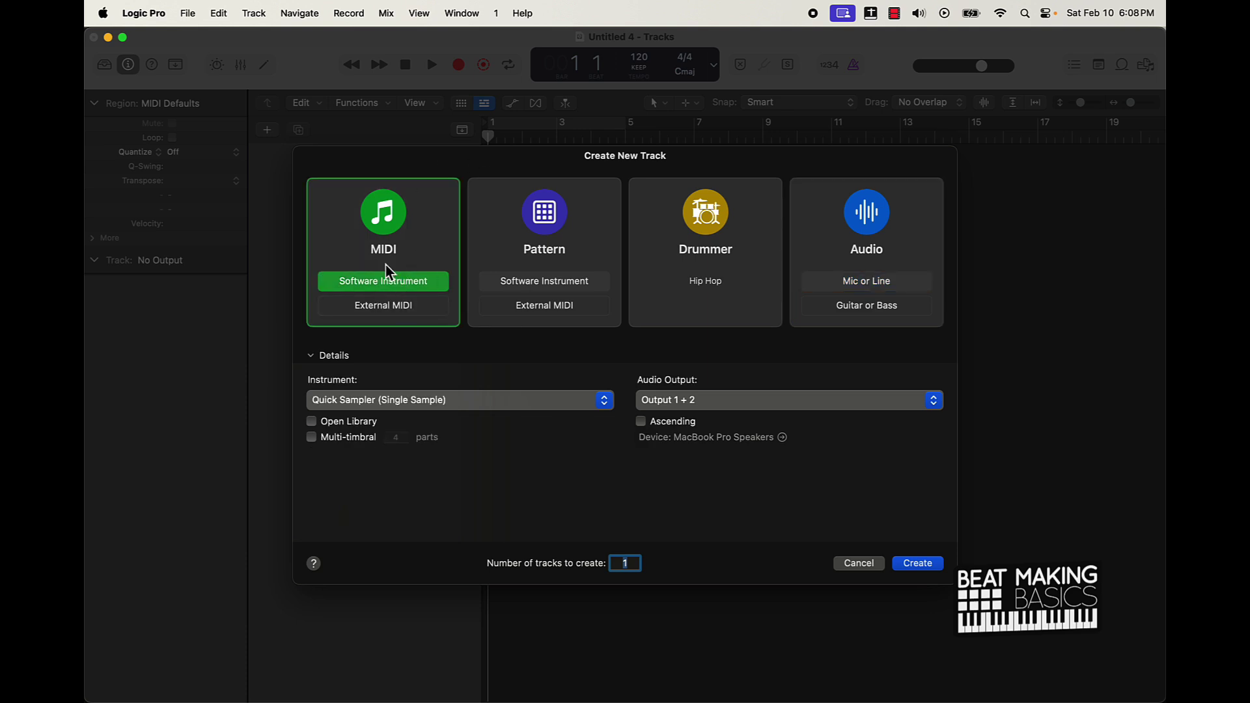
click(481, 263)
click(413, 265)
click(388, 401)
mouse_move(388, 407)
click(597, 453)
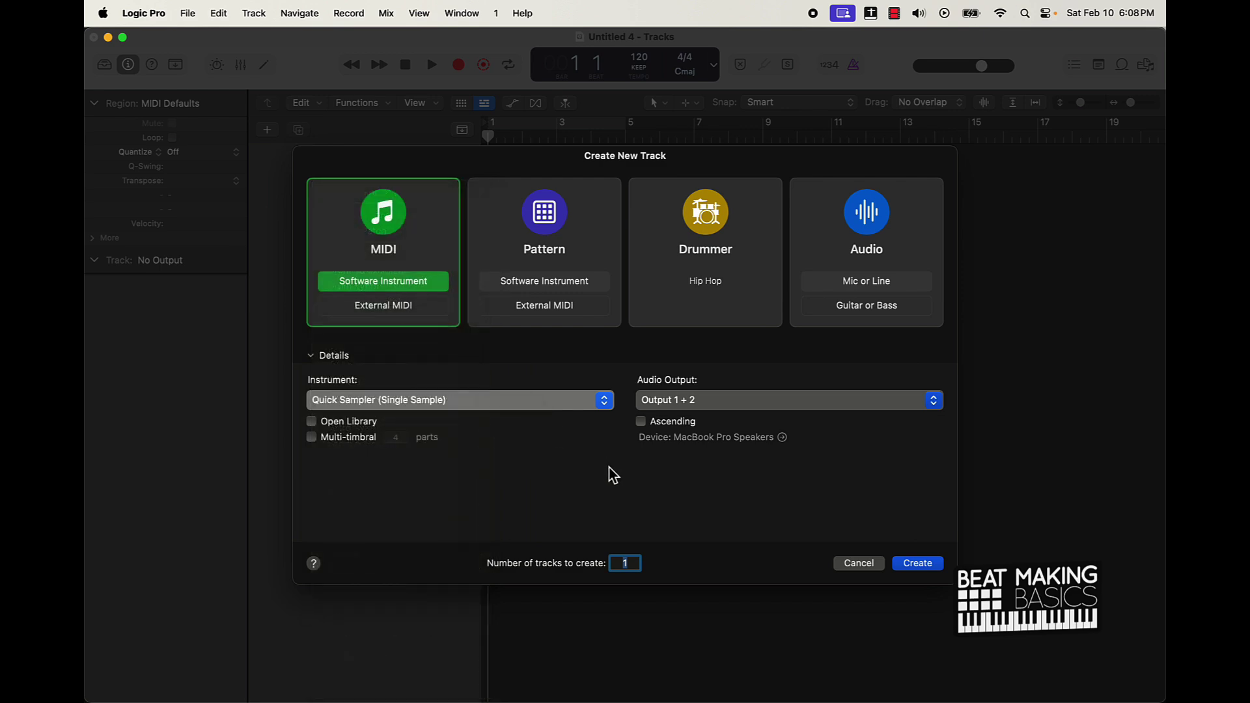
click(928, 567)
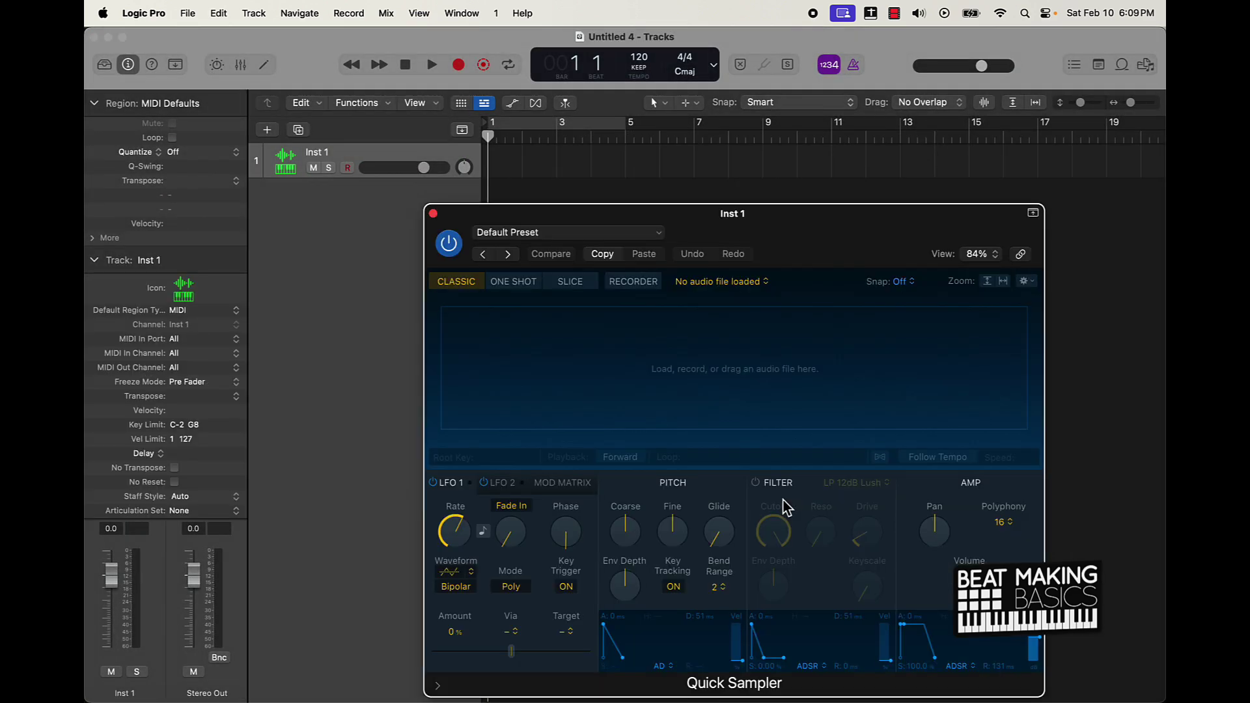
Switch to the Finder window showing the Rap Lords Drum Kit samples and place it clear of the Quick Sampler window
drag(823, 229, 899, 181)
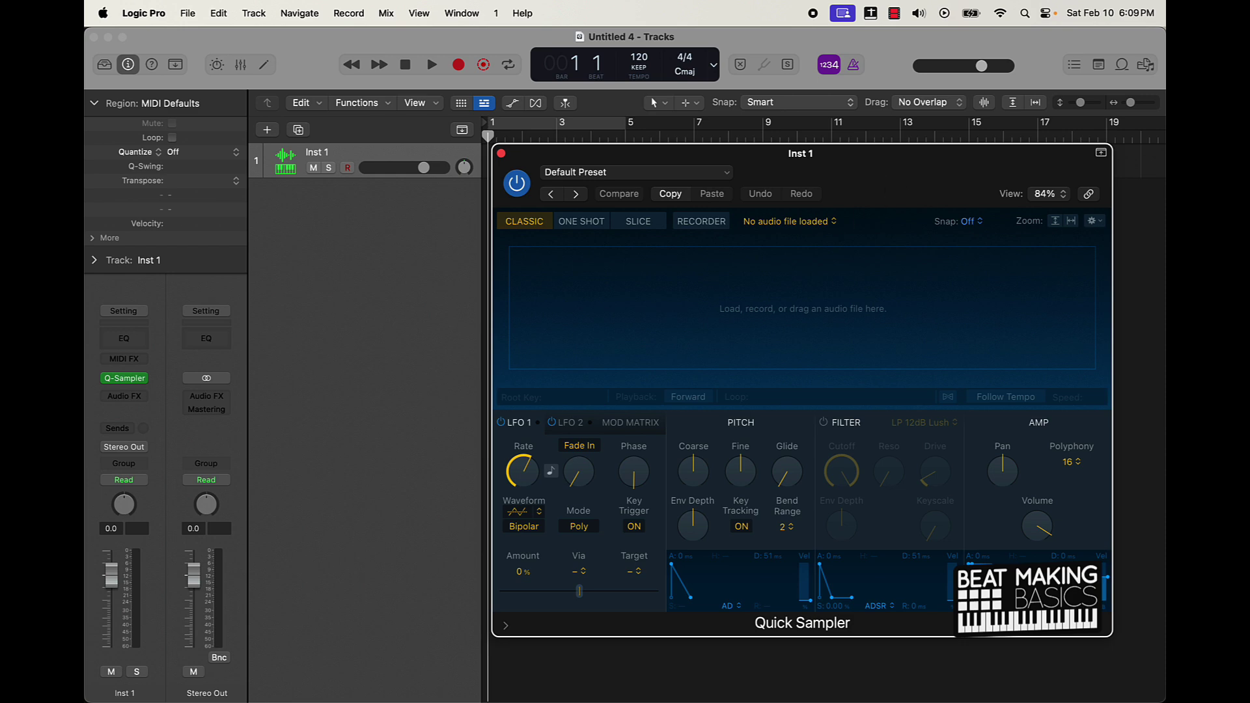
mouse_move(564, 681)
click(141, 674)
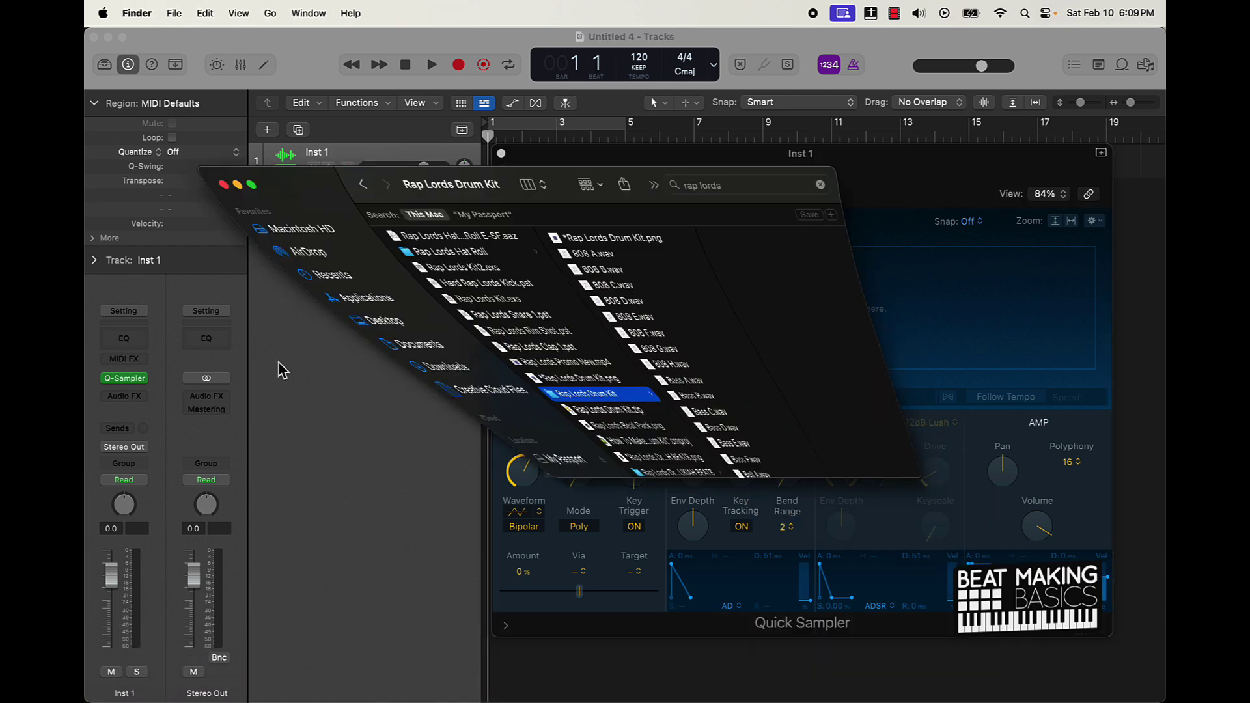
drag(546, 105, 135, 83)
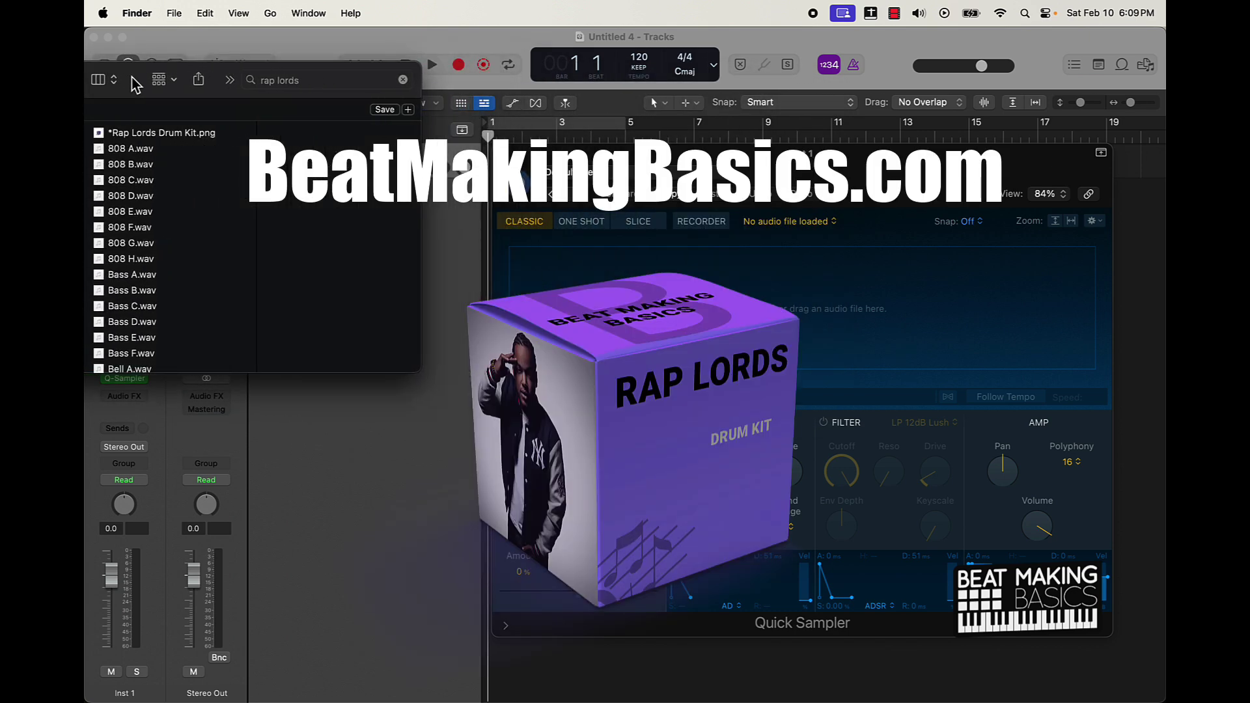
Find Kick A.wav among the drum kit samples and preview its sound, keeping the sampler's drop area accessible
scroll(184, 254, down, 5)
scroll(185, 254, down, 5)
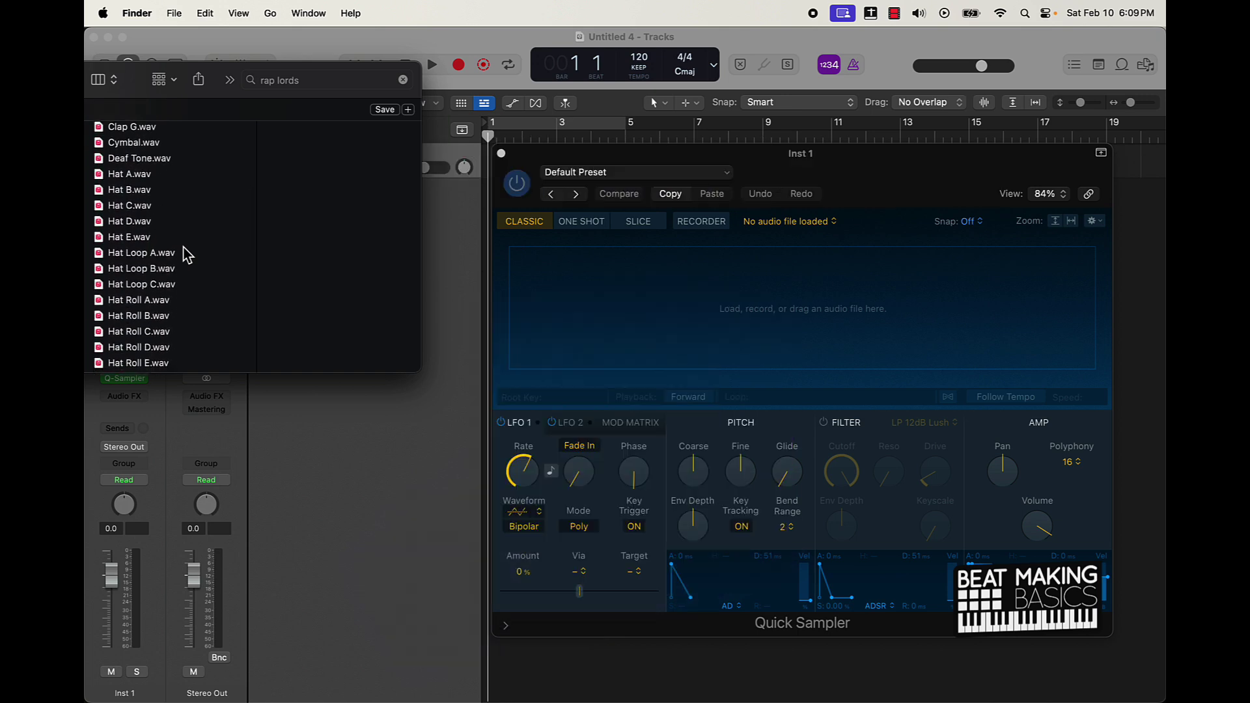
scroll(184, 254, down, 4)
click(850, 205)
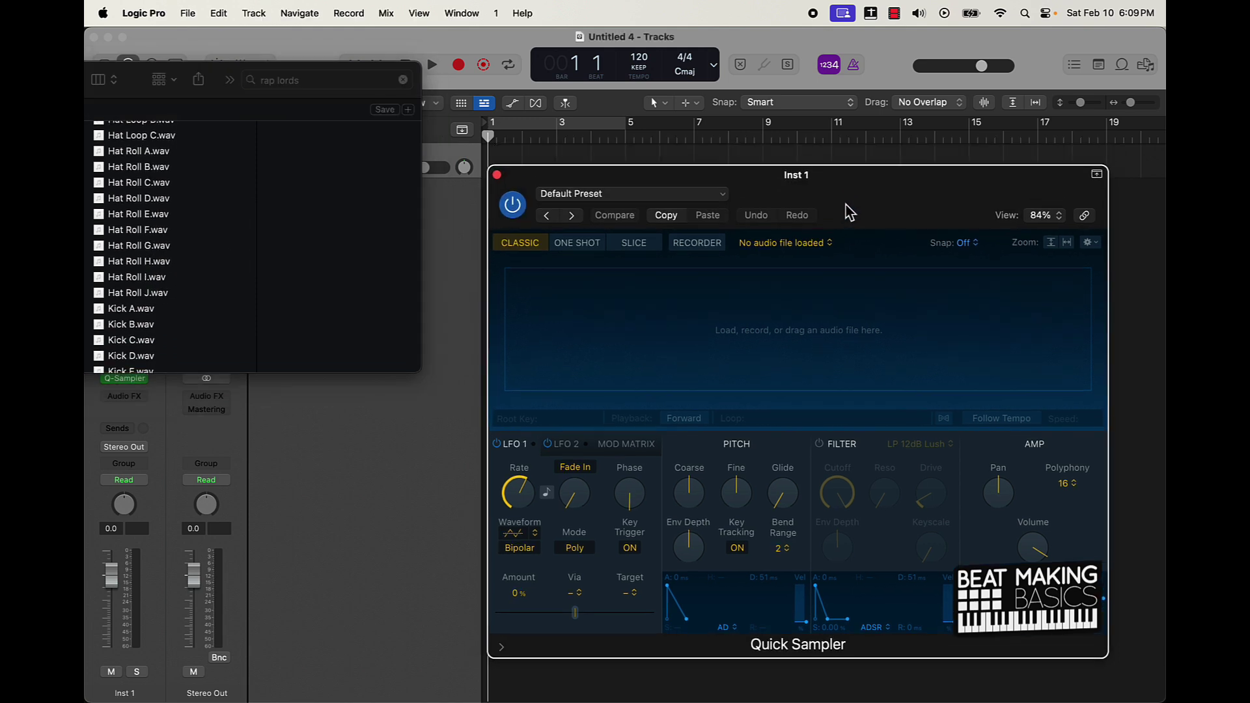
scroll(130, 239, down, 1)
scroll(130, 240, down, 2)
click(134, 251)
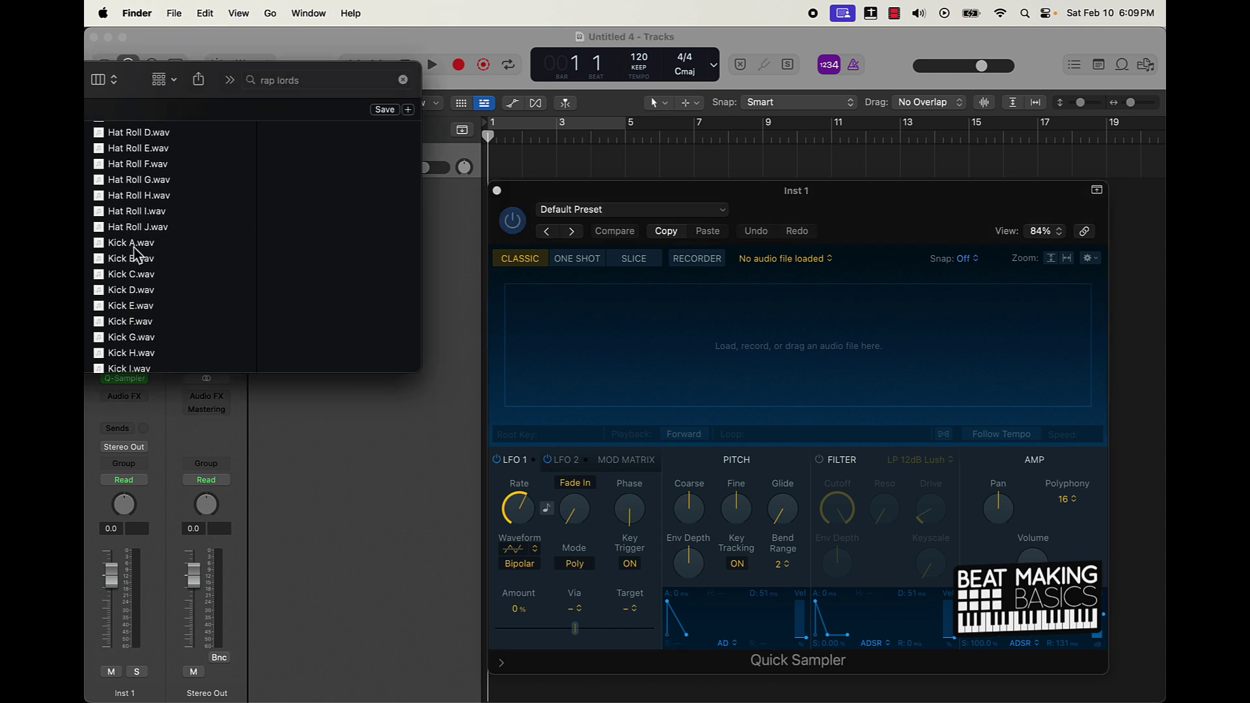
click(133, 246)
click(334, 200)
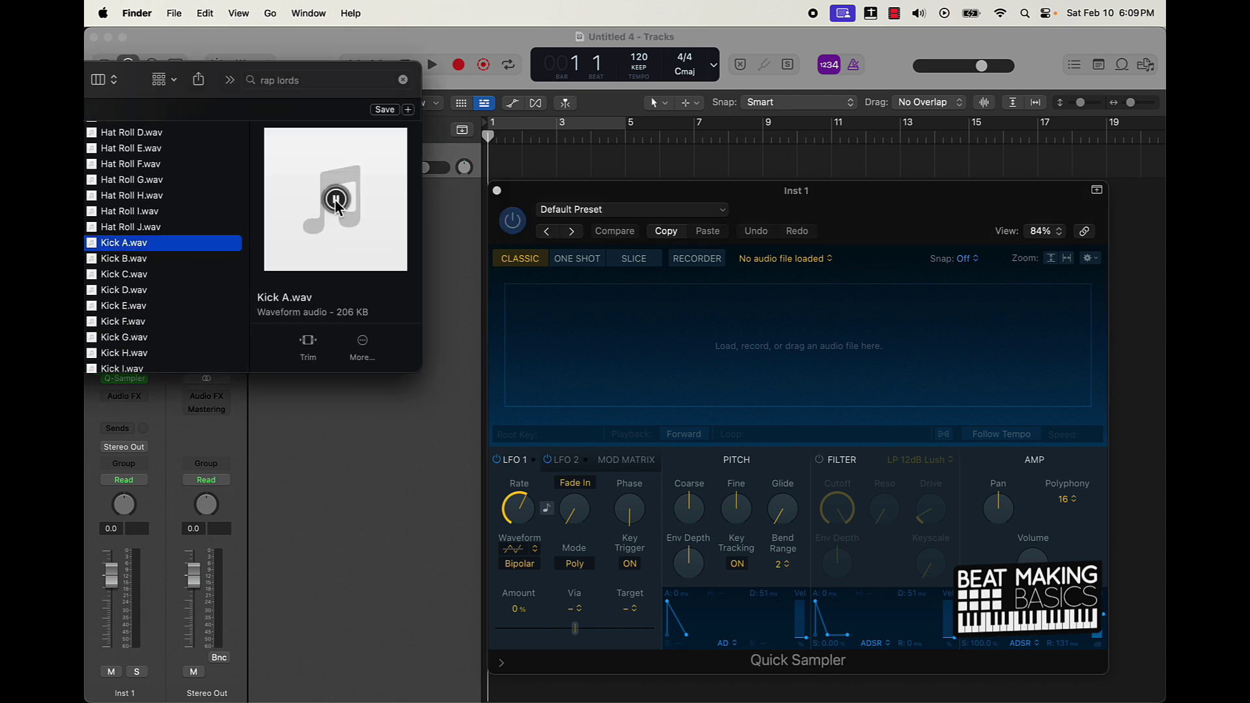
Load Kick A.wav into Quick Sampler and play it with Musical Typing
drag(197, 245, 556, 341)
click(419, 450)
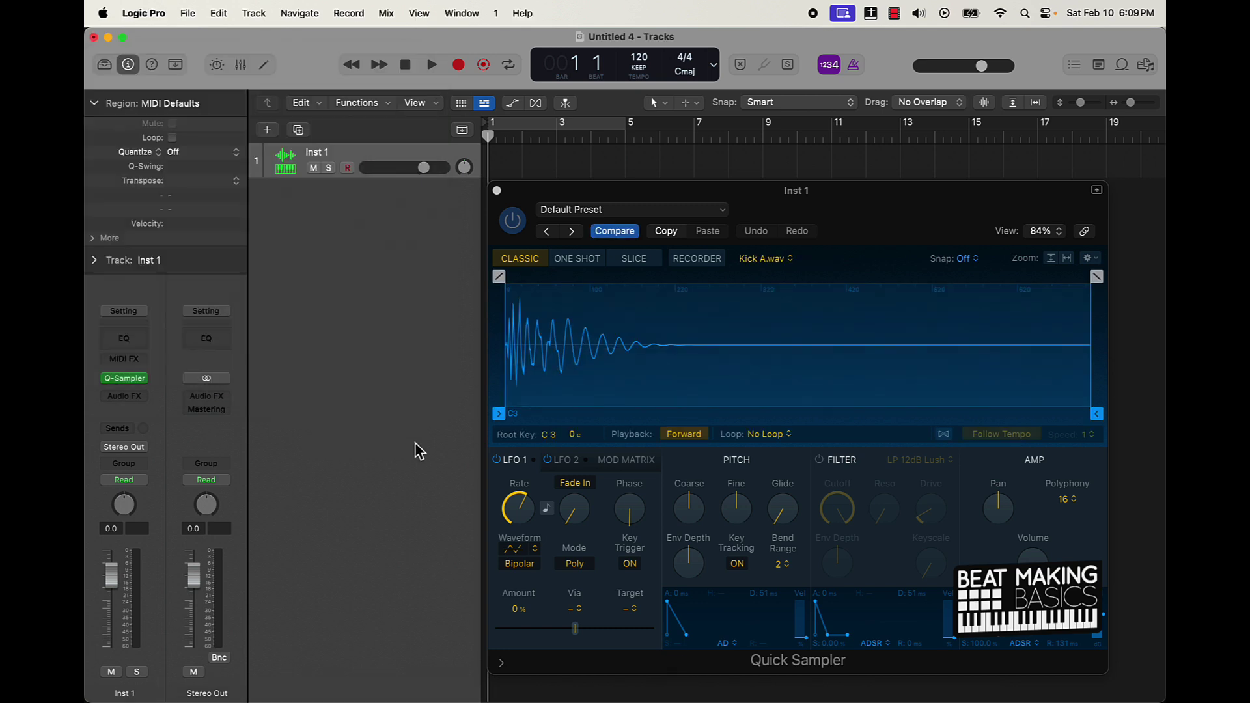
key(cmd+k)
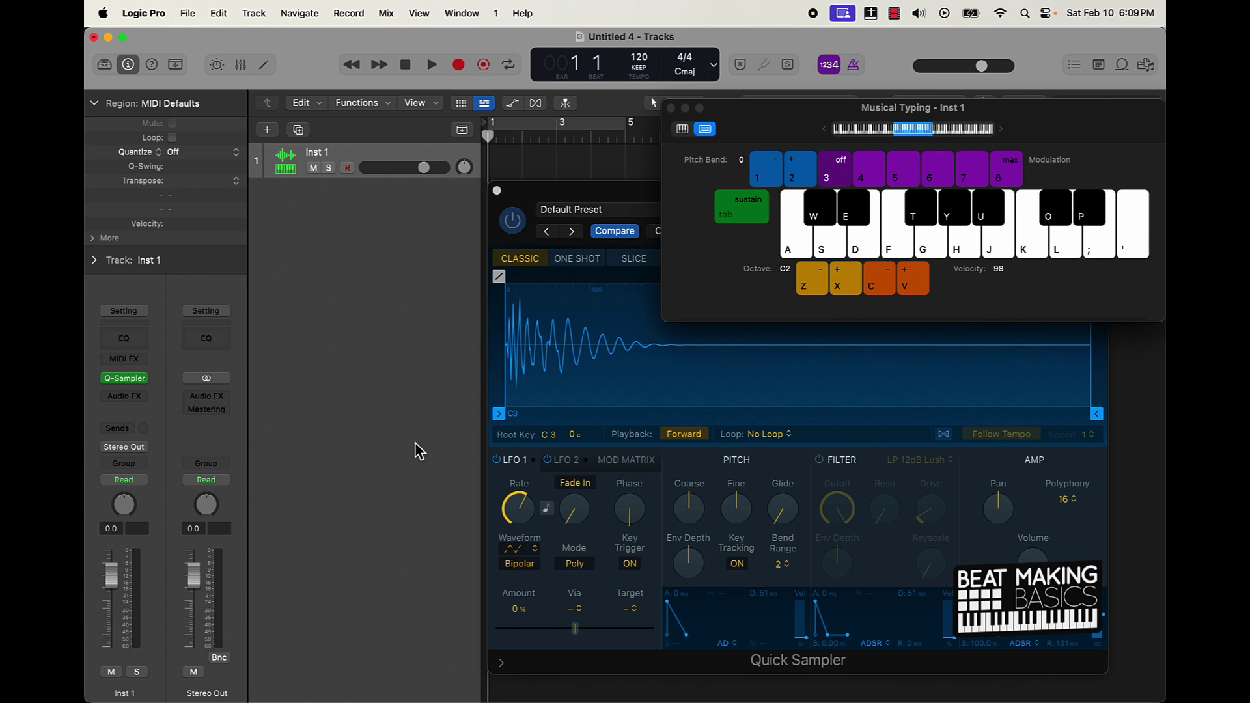
key(k)
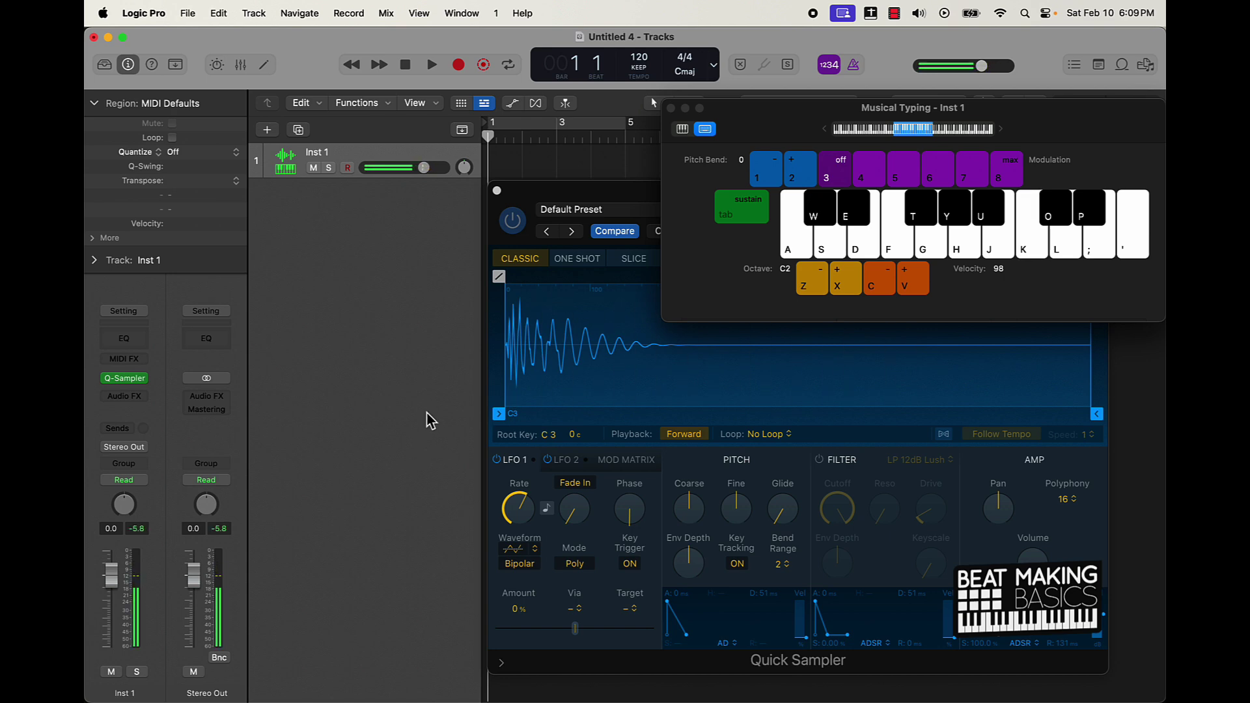
Save the Quick Sampler setting as a new preset named "Rap Lords Kit 111" and close the plug-in window
drag(606, 220, 382, 227)
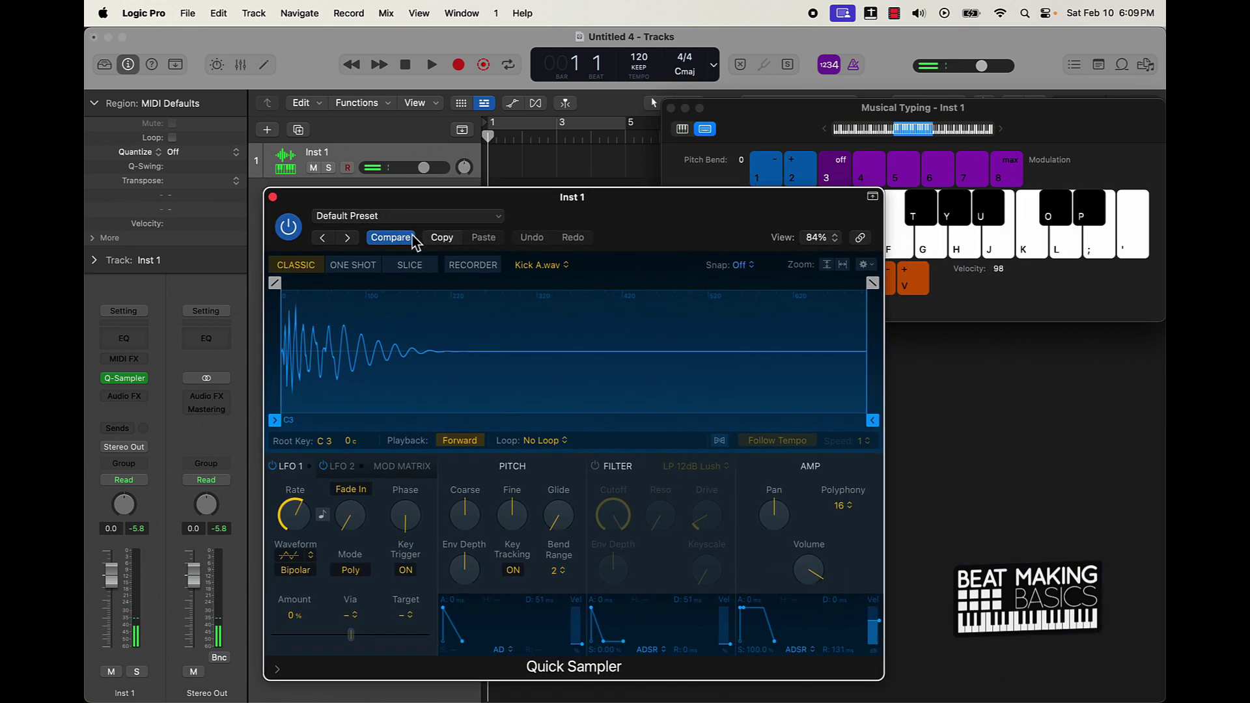
click(355, 218)
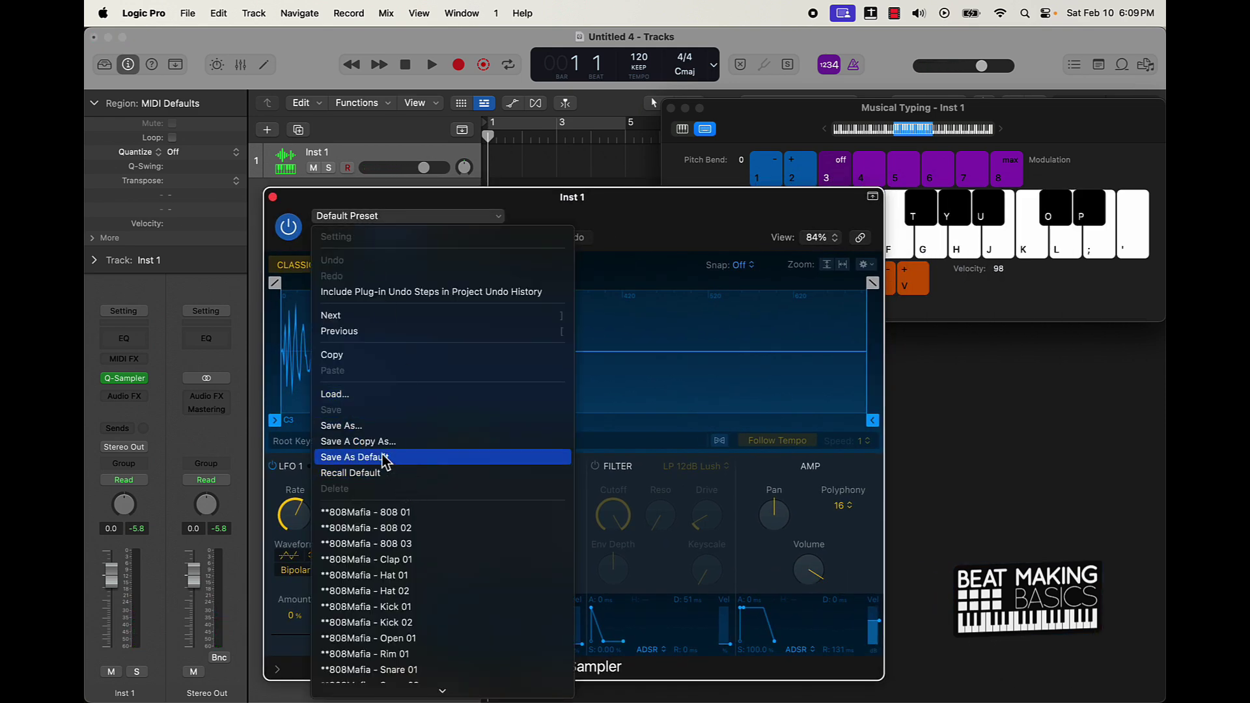
click(378, 431)
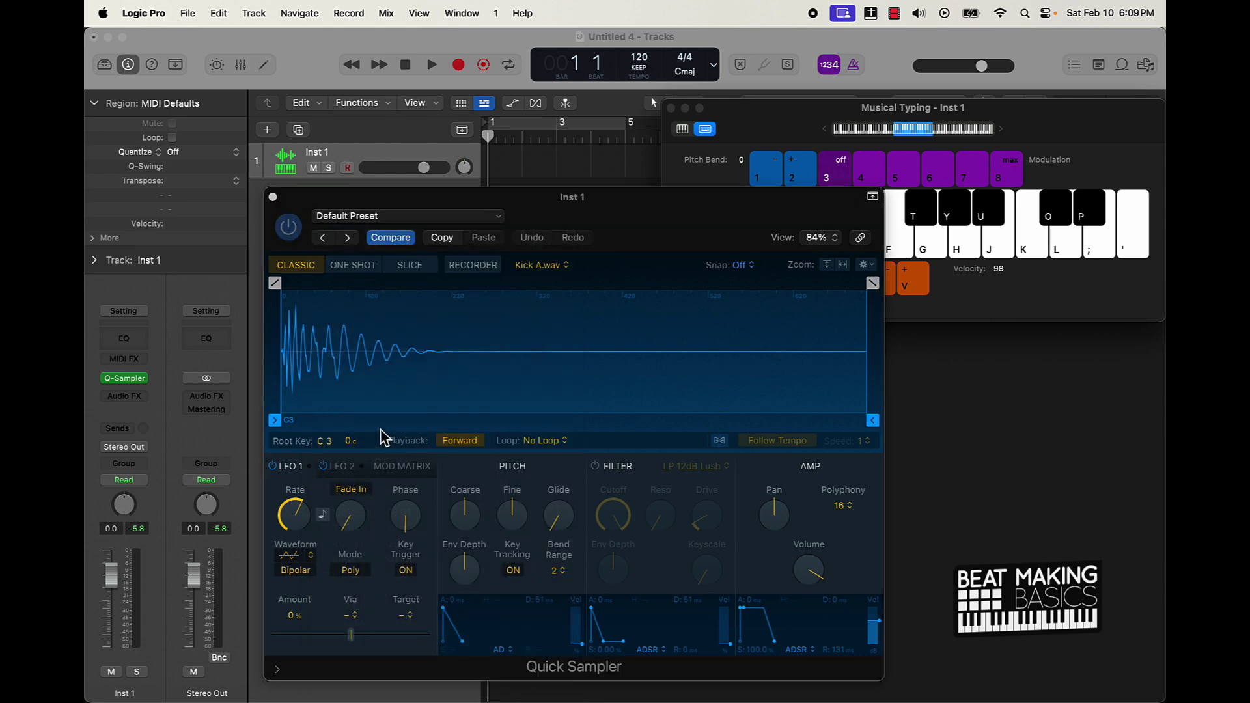
text(Rap Lords Kit)
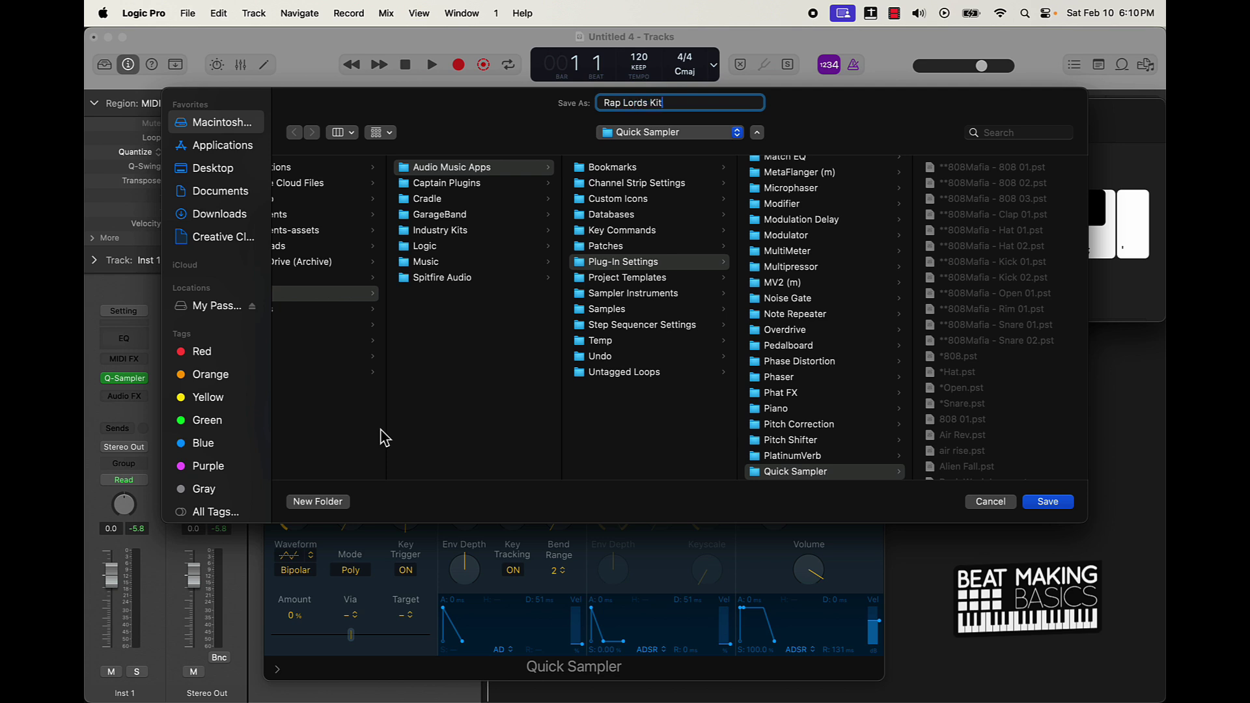
text( 111)
key(Return)
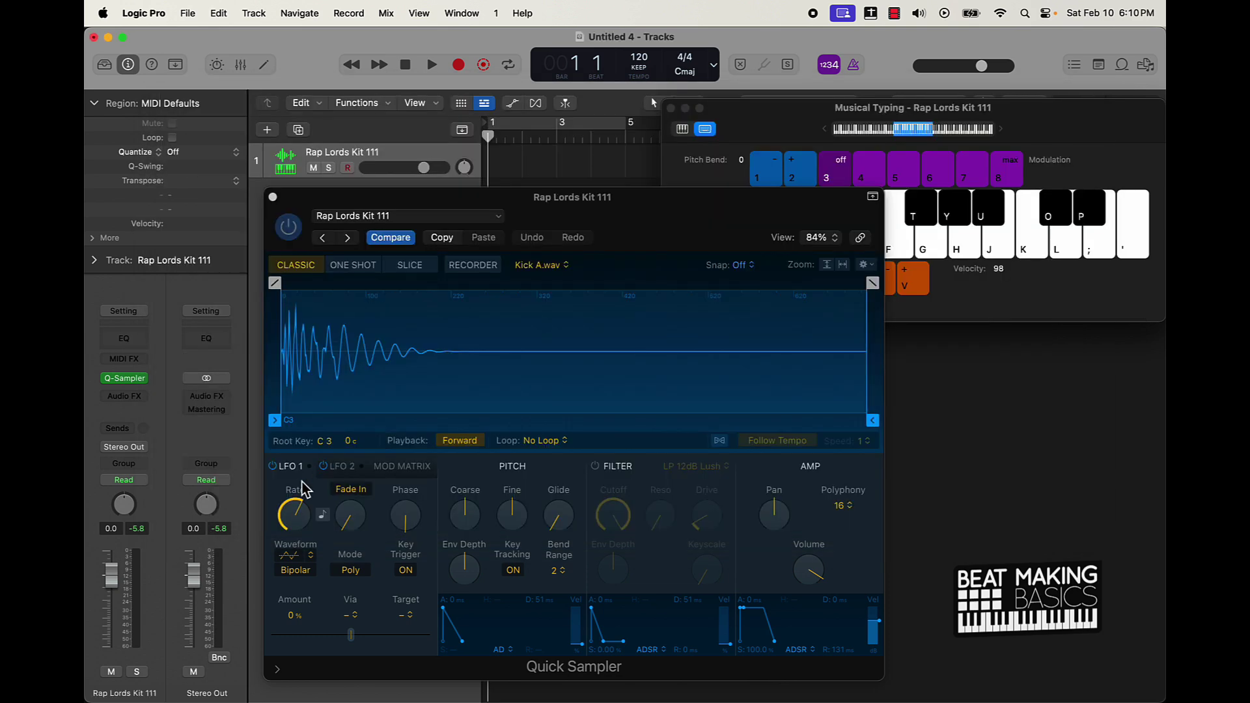
click(273, 196)
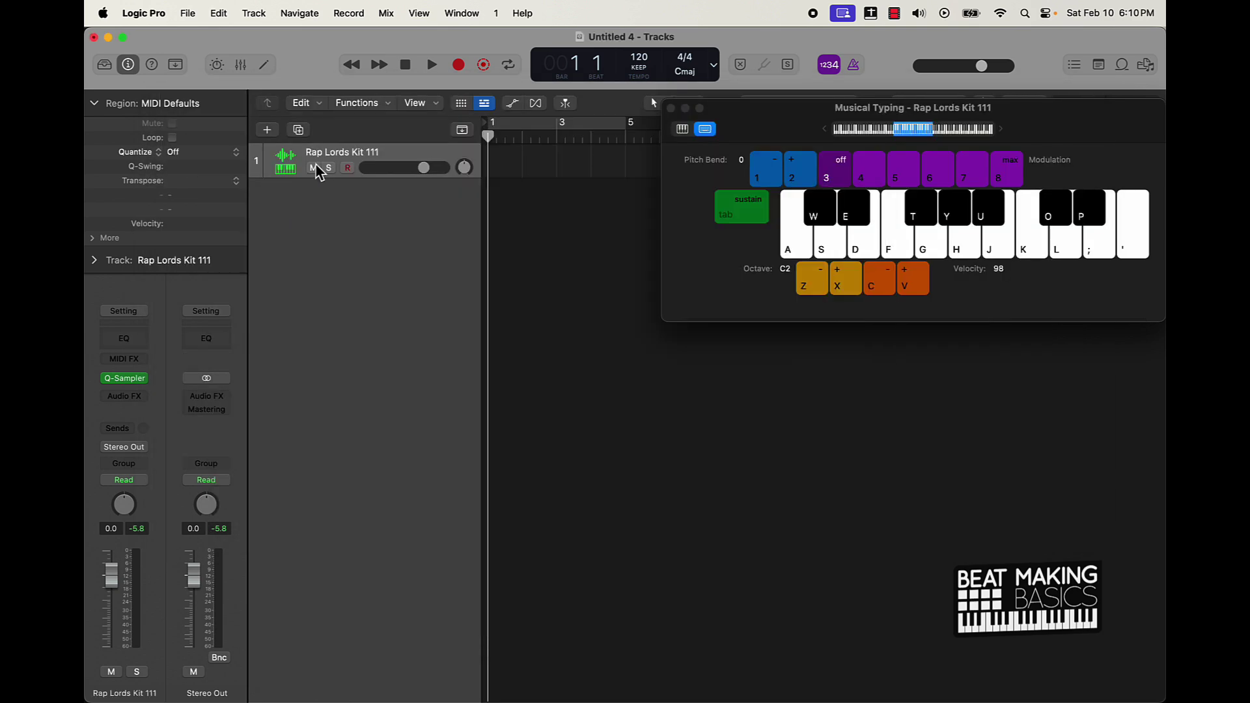
Create a second software instrument track using the mono version of Quick Sampler (Single Sample)
click(276, 135)
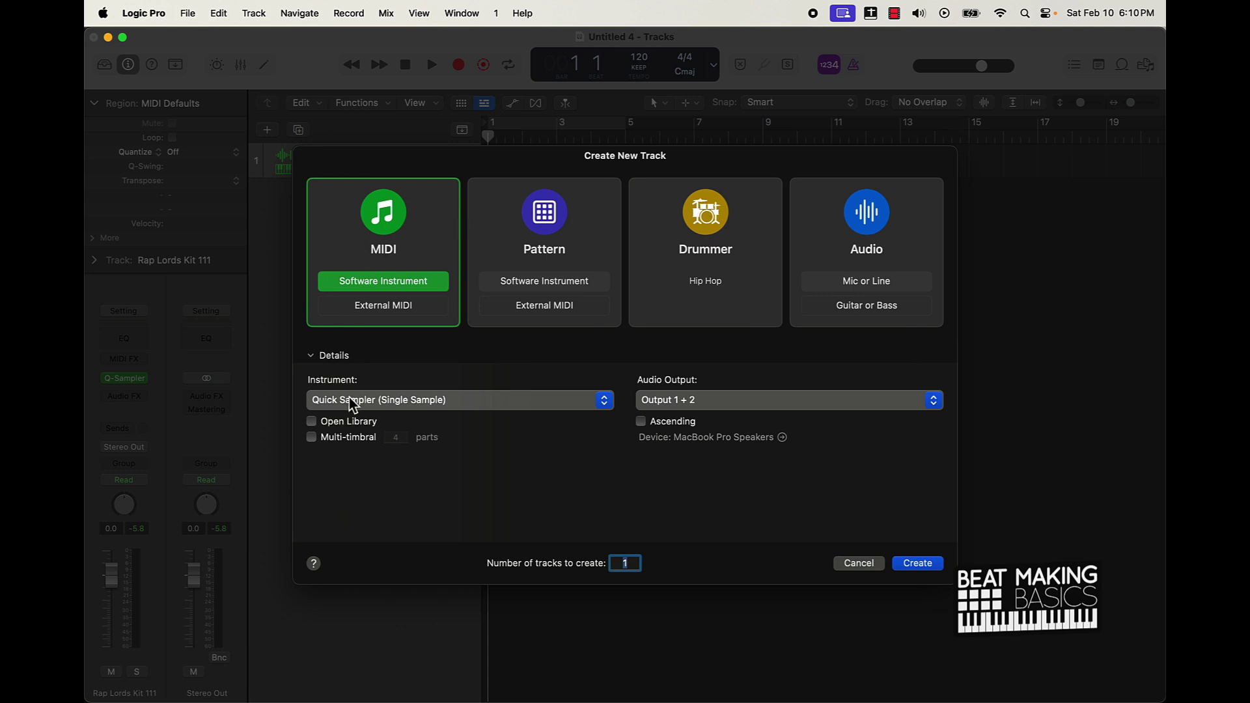
click(469, 404)
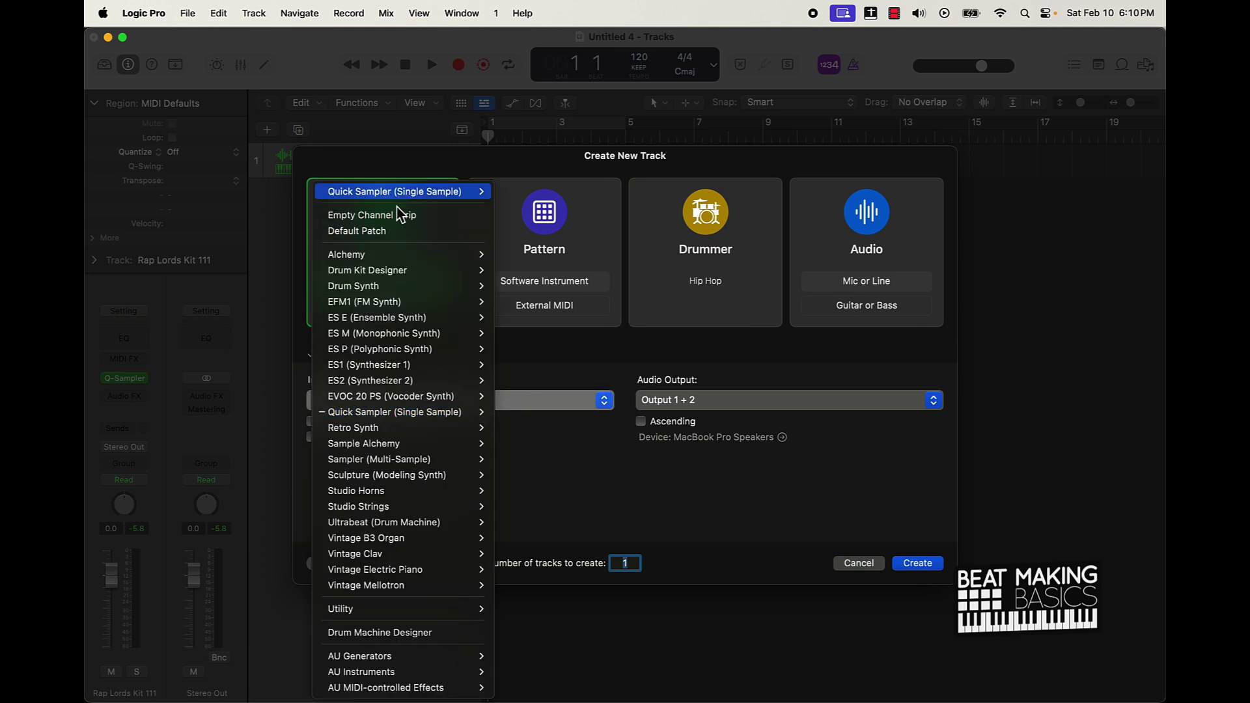
mouse_move(396, 415)
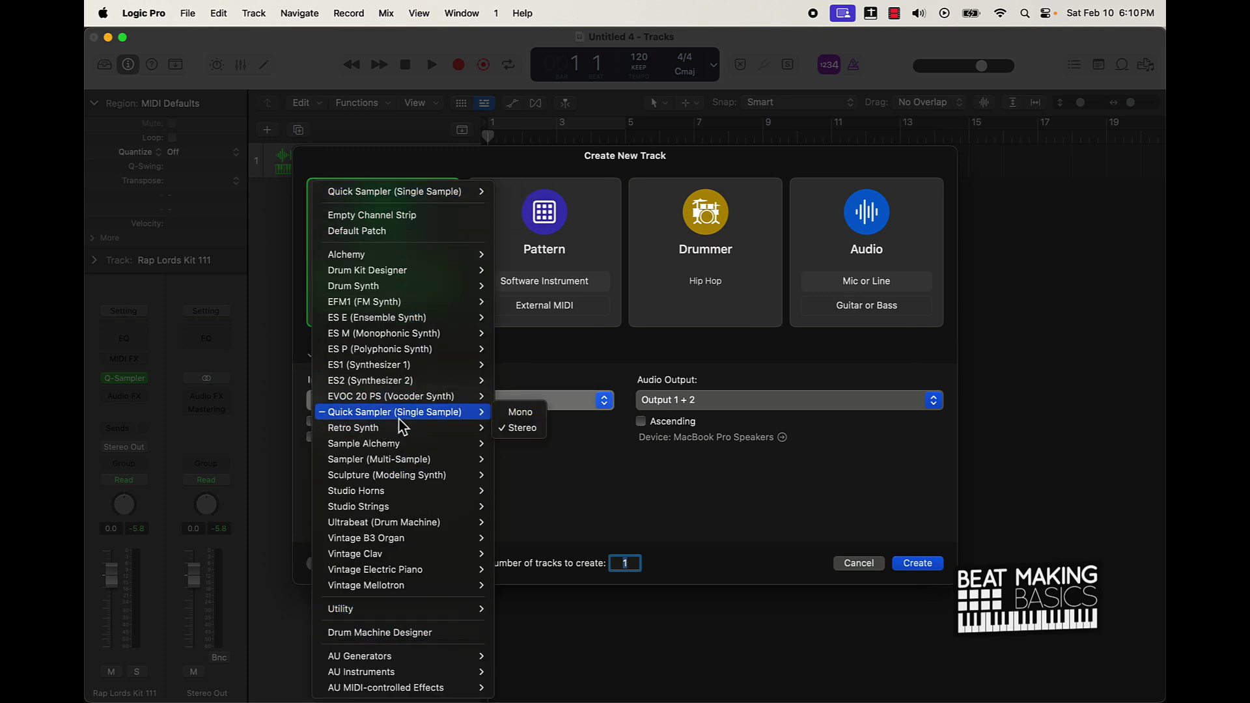
click(519, 413)
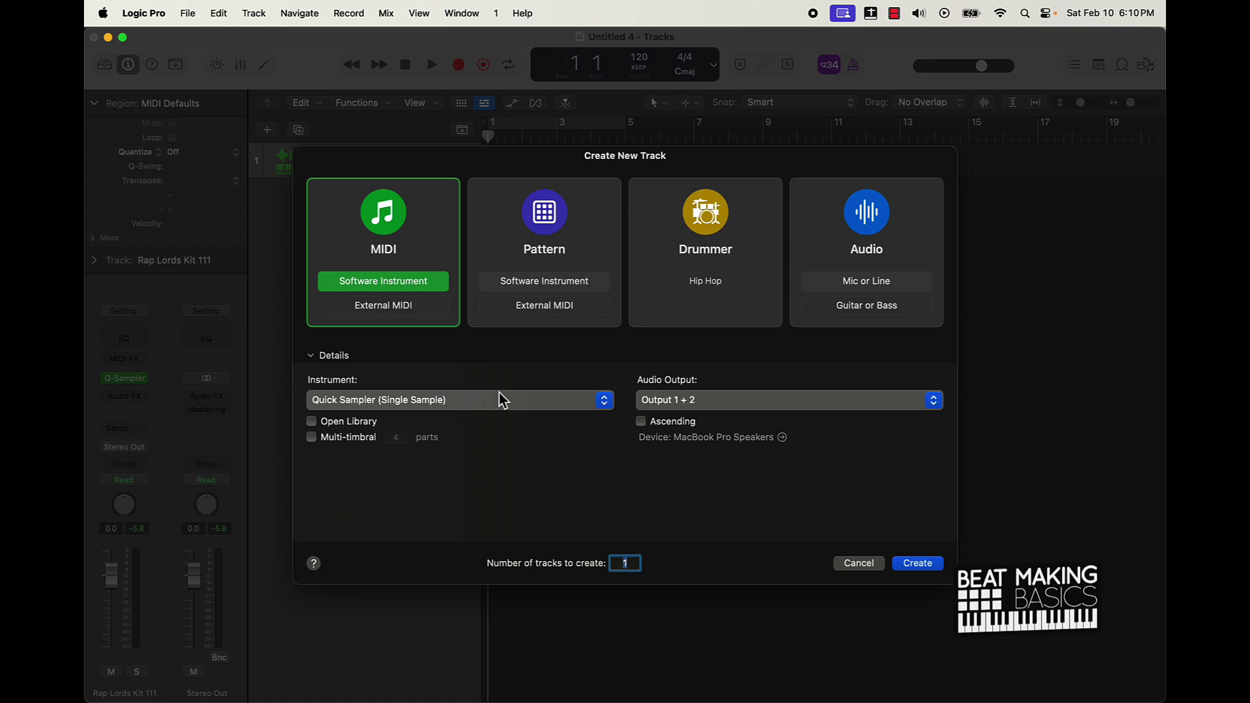
click(921, 564)
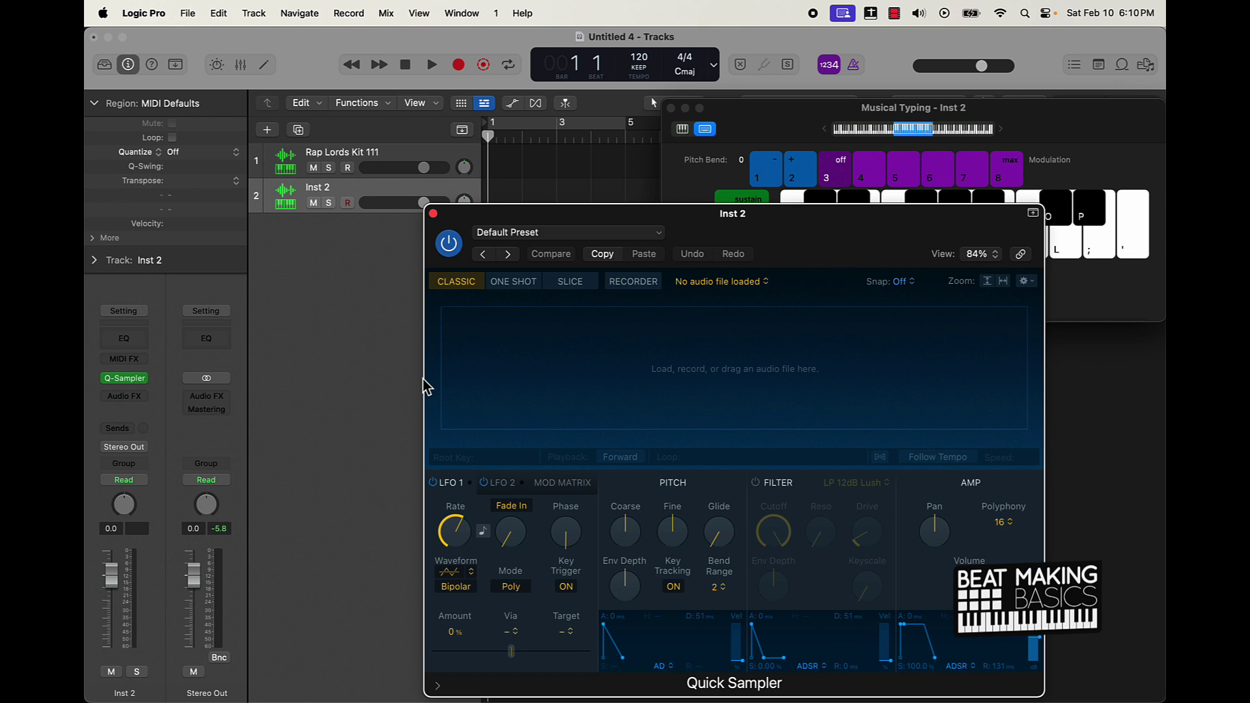
Load the Rap Lords Kit 111 preset into the new track's Quick Sampler and play a note to test it
drag(772, 250, 614, 198)
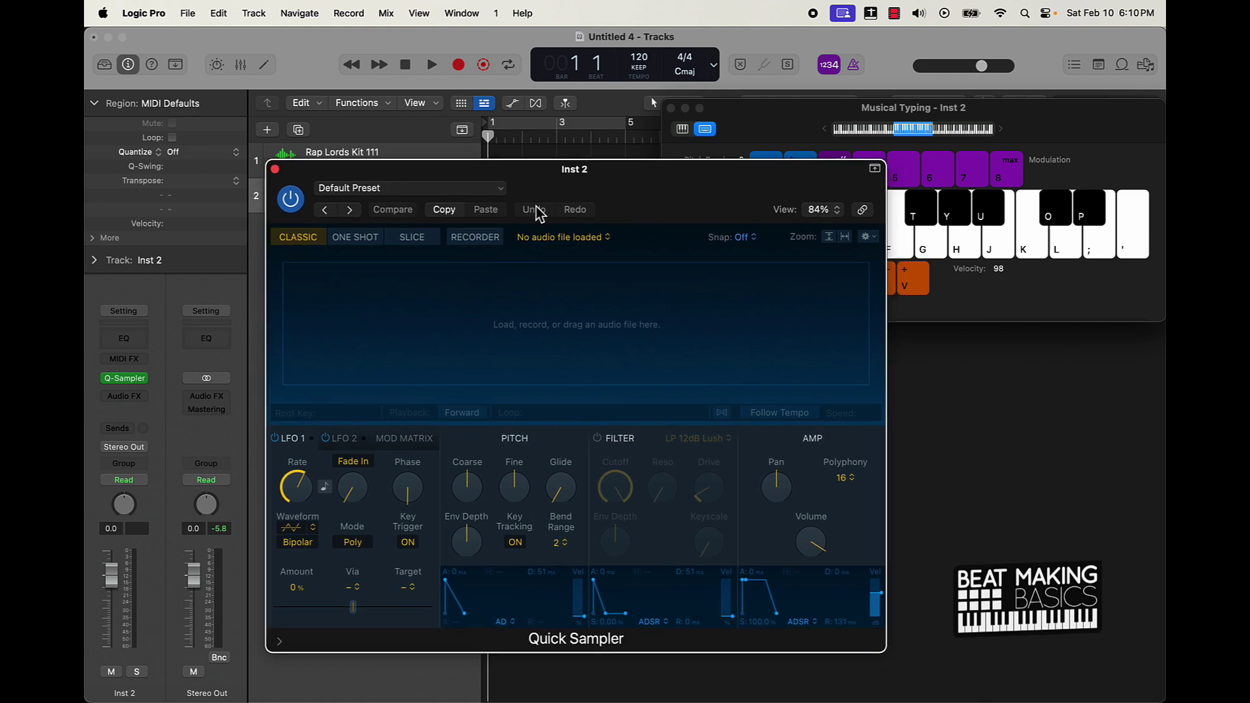
click(442, 190)
scroll(424, 400, down, 10)
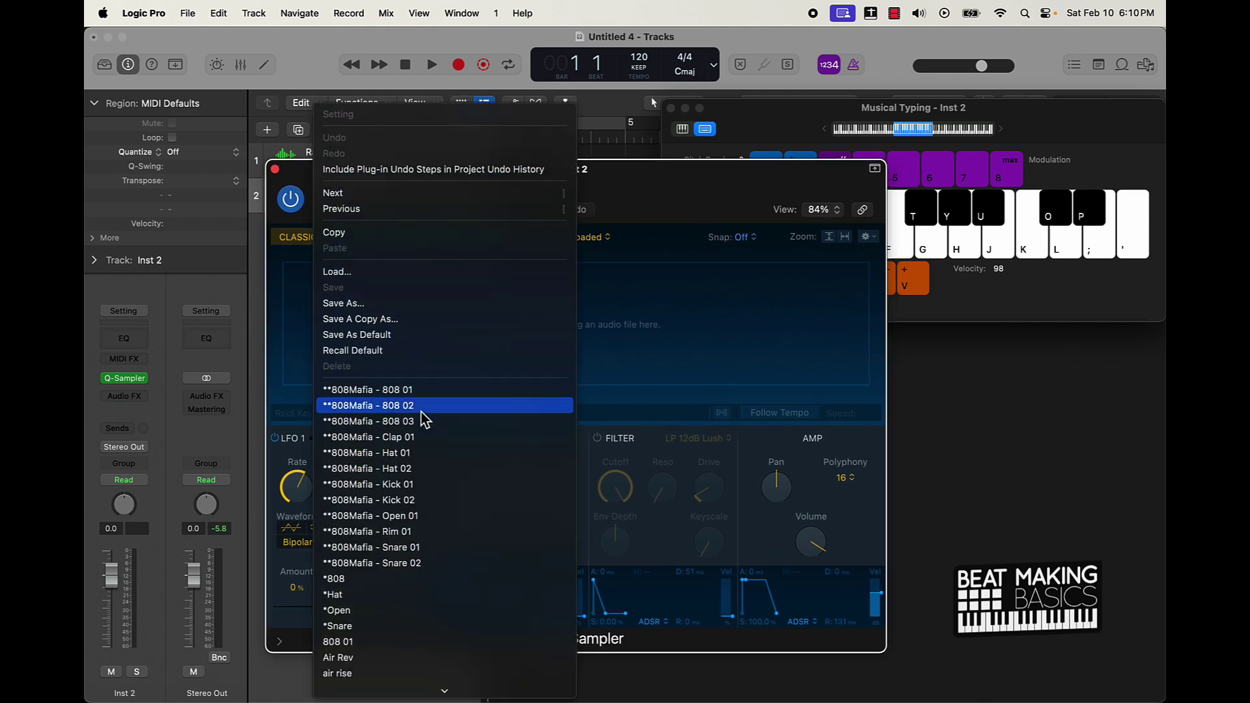
scroll(424, 416, down, 5)
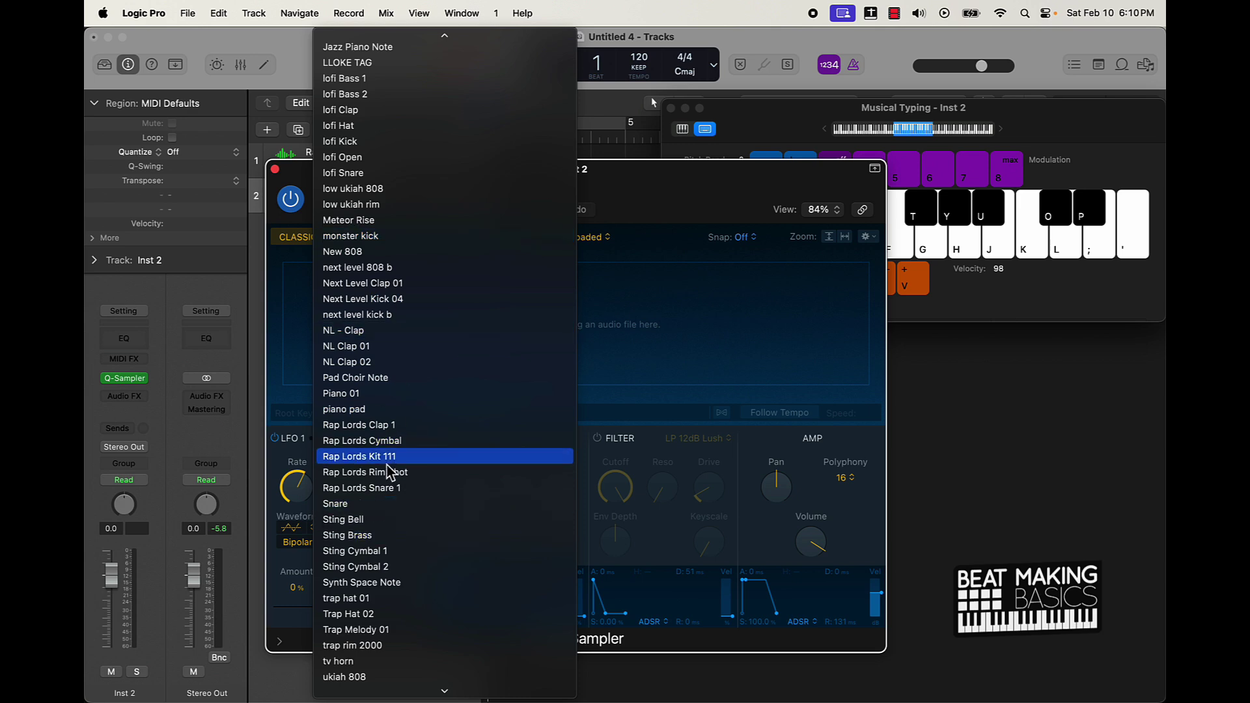
click(388, 459)
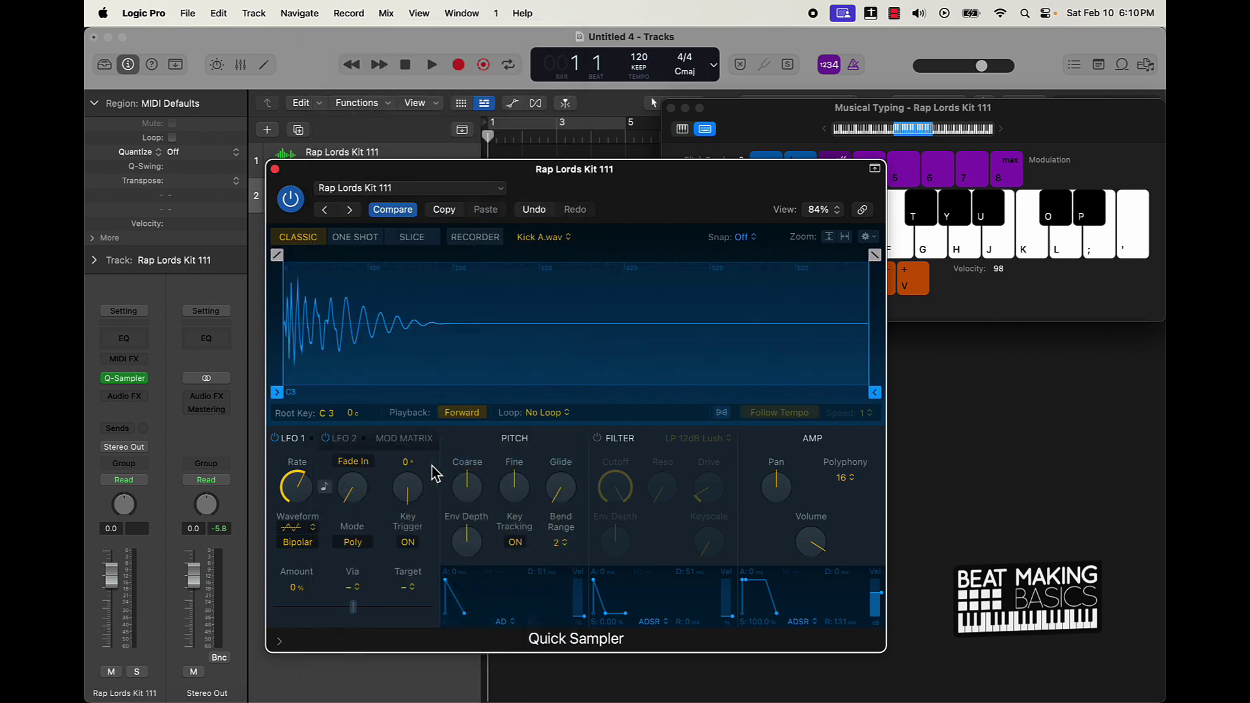
key(a)
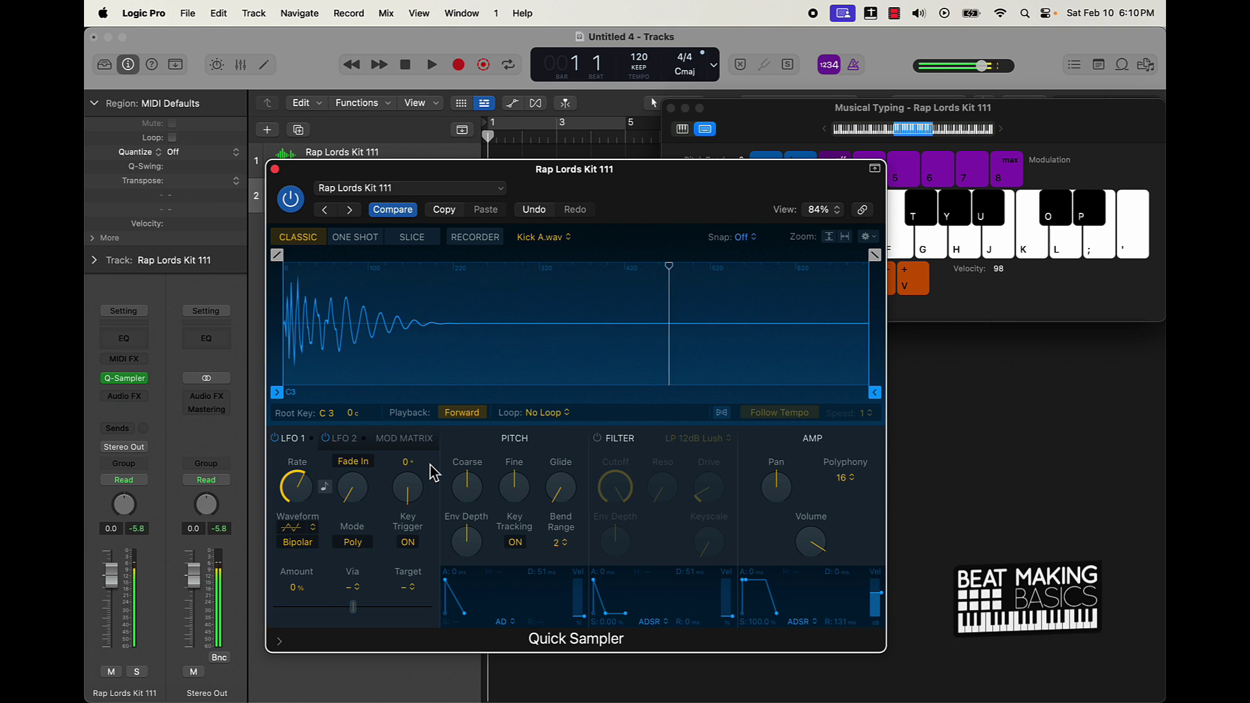
Close the Quick Sampler and Musical Typing windows and delete the first Rap Lords Kit 111 track
click(275, 169)
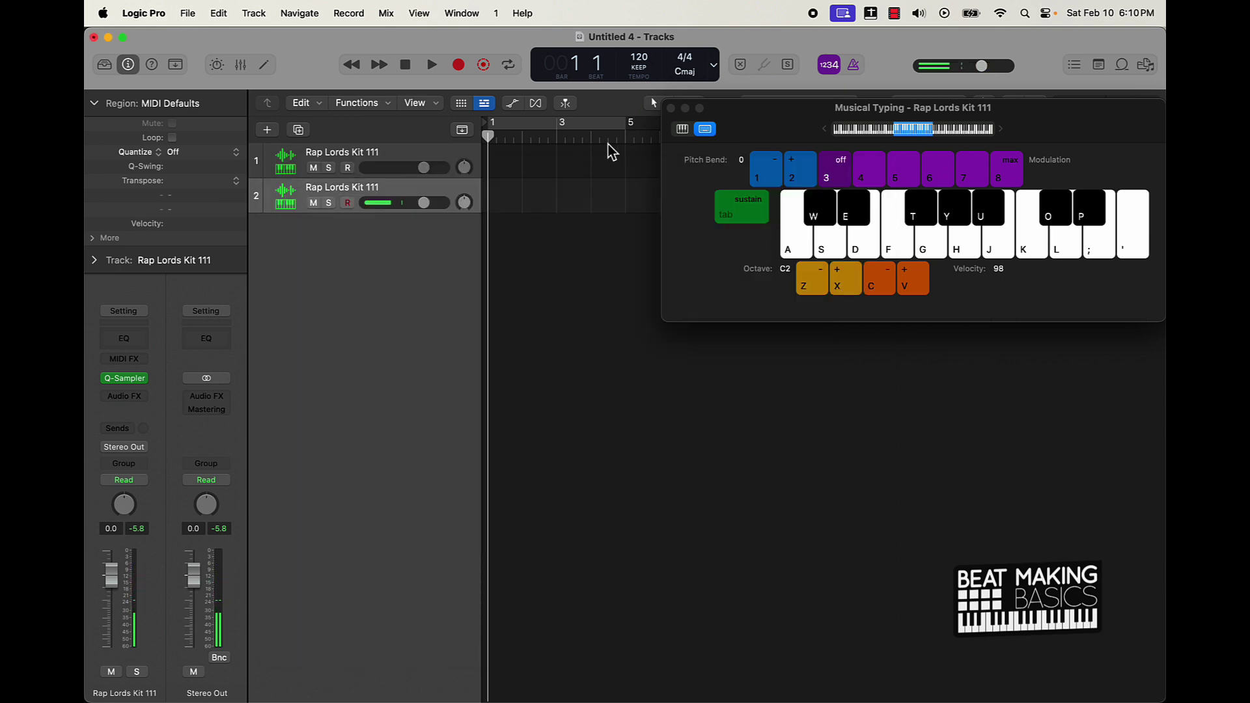
click(671, 108)
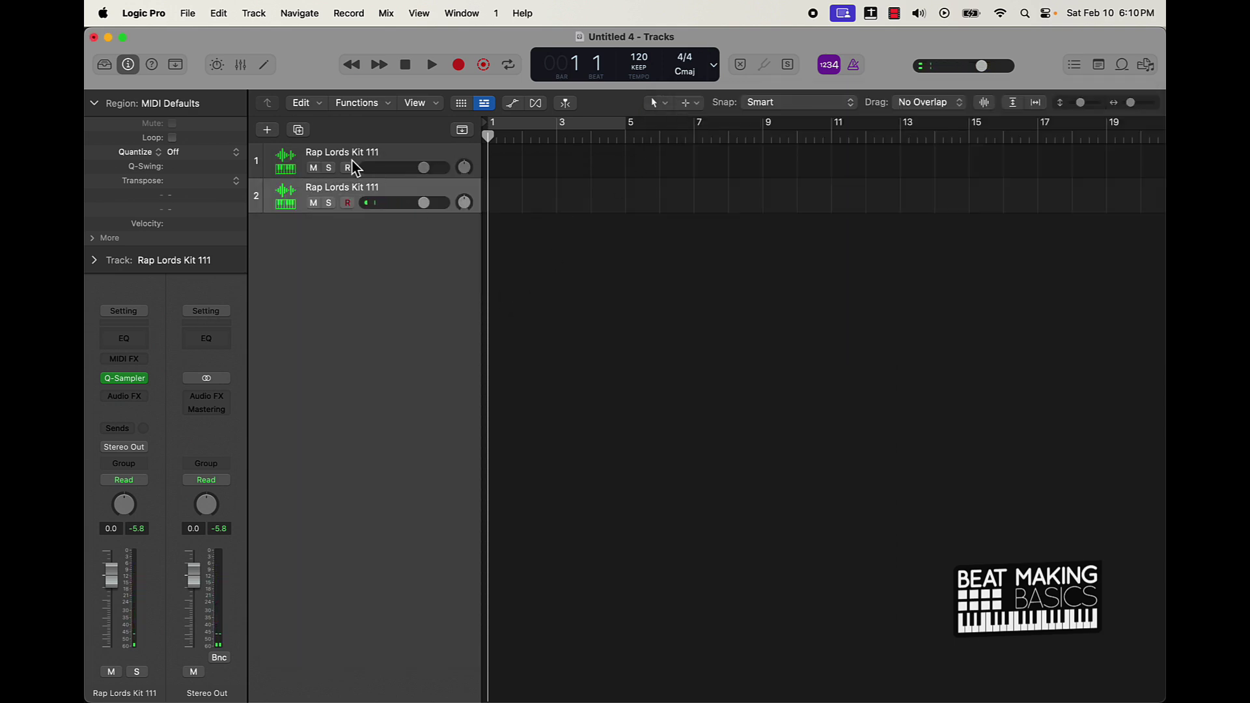
click(284, 160)
key(super+BackSpace)
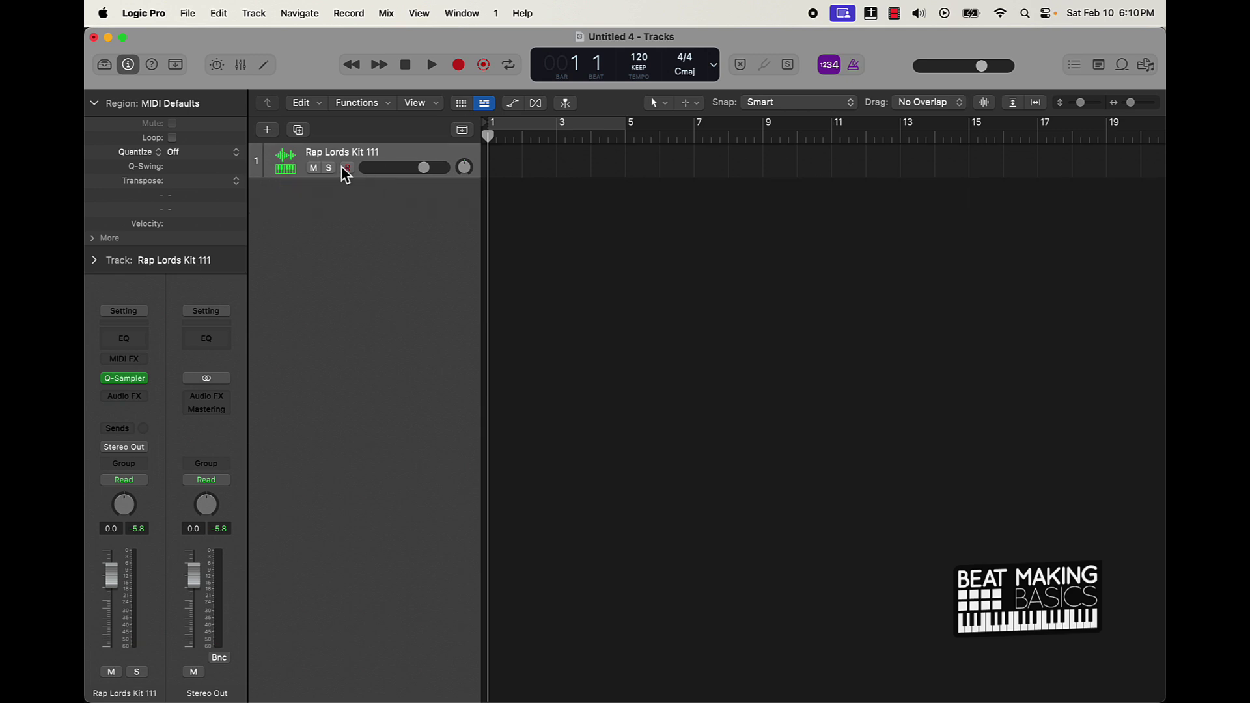
Create a new Pattern software instrument track that uses Alchemy as its instrument
click(269, 132)
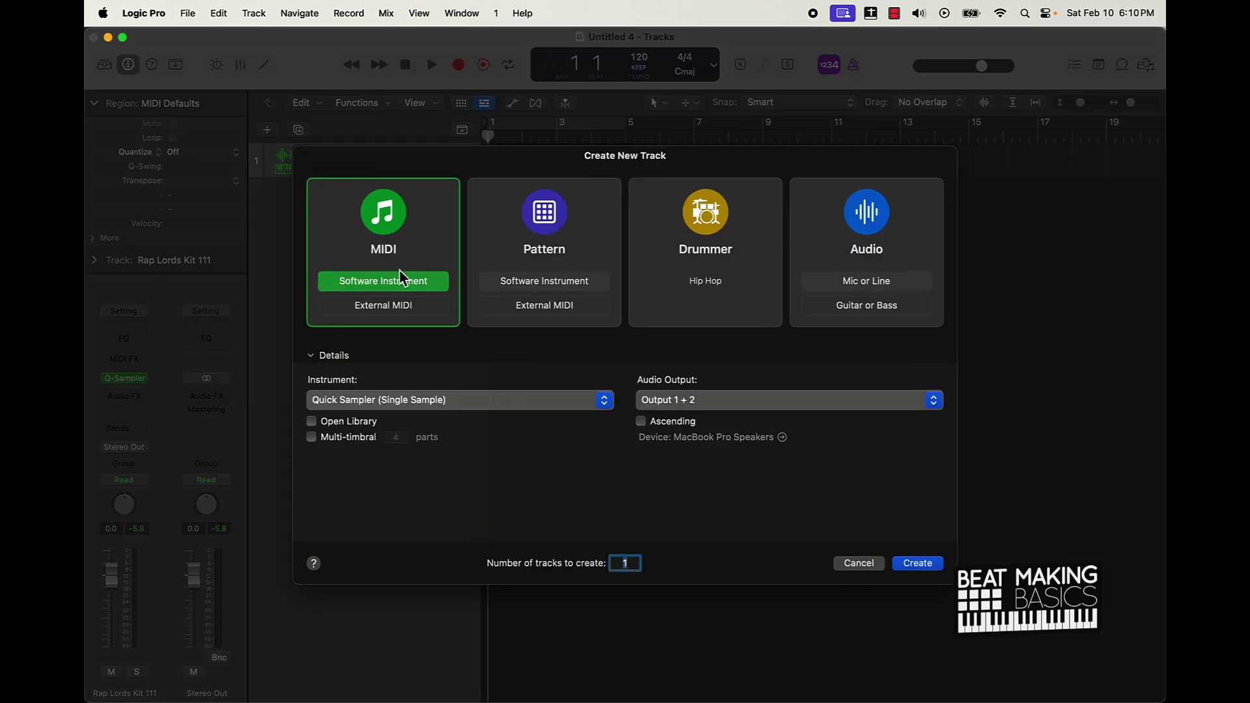
click(559, 240)
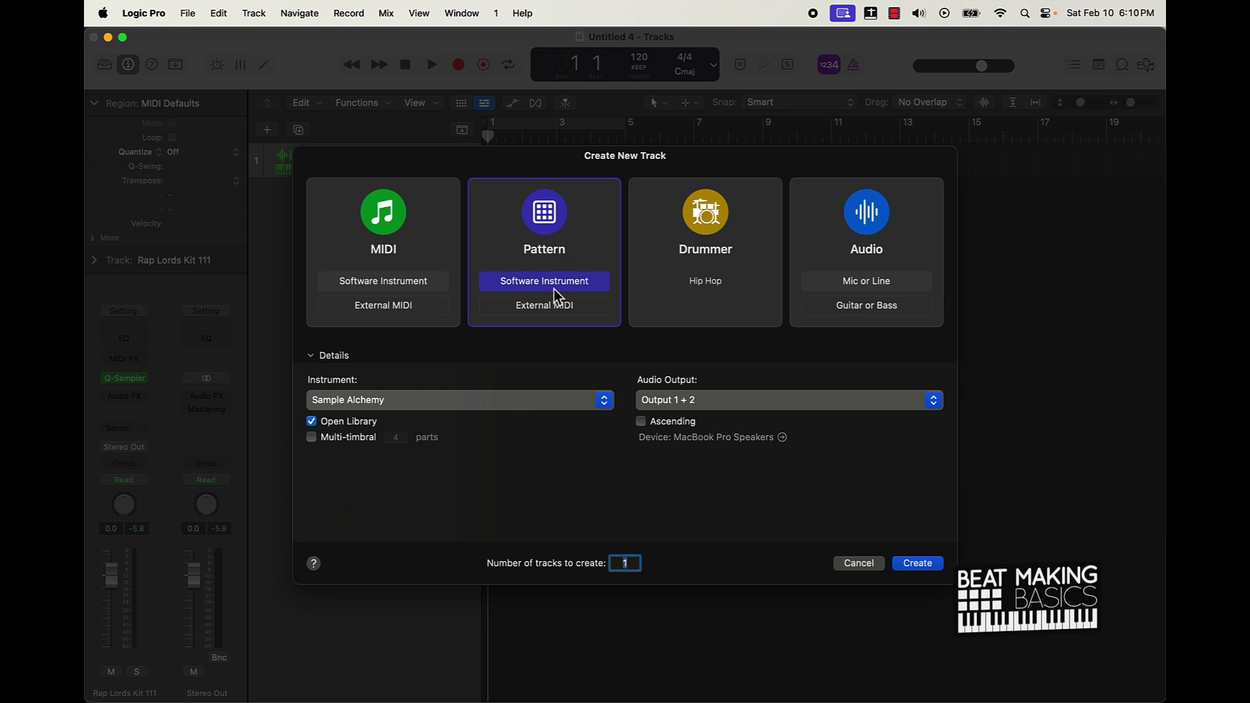
click(372, 406)
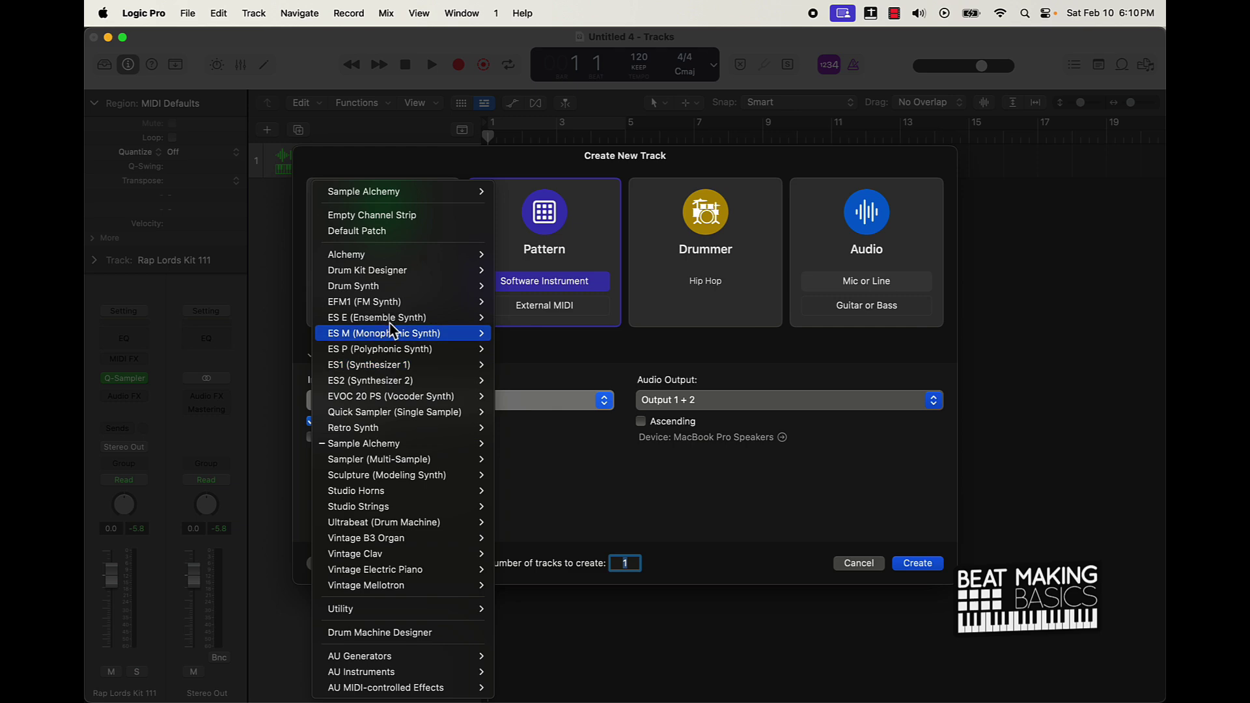
click(518, 257)
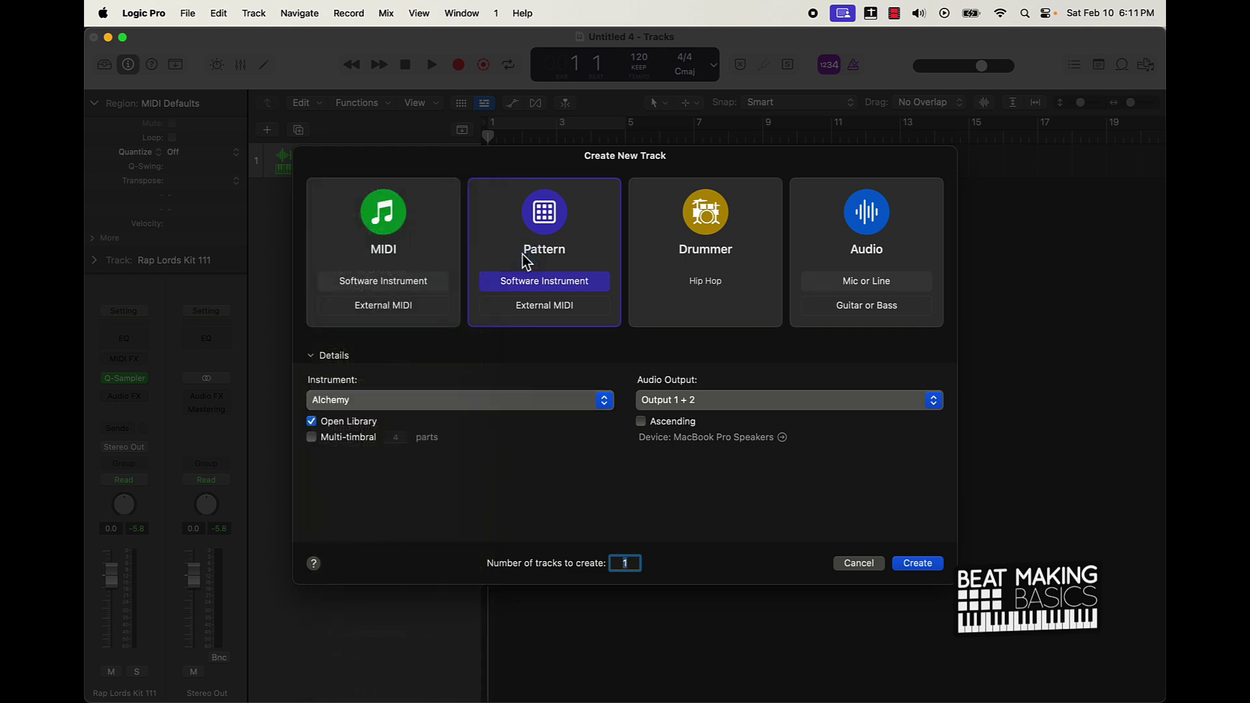
click(923, 566)
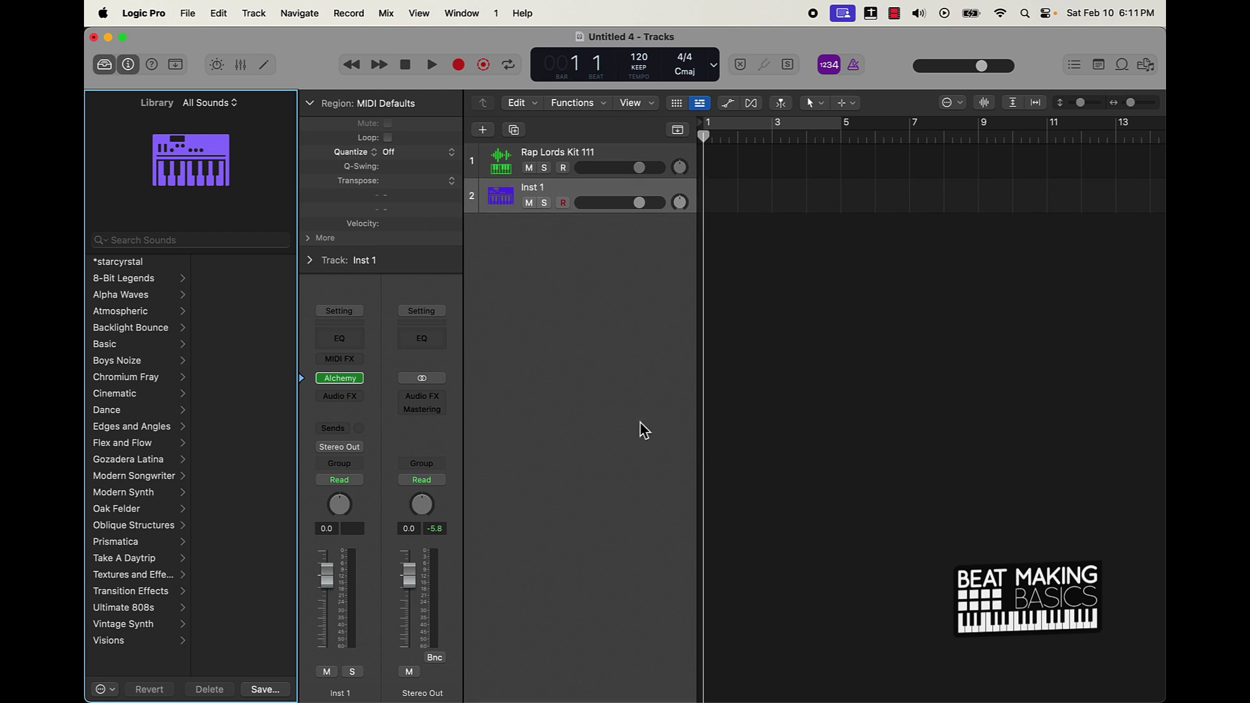
Open Alchemy on the new track and load the Bouncing Echoes preset from its preset list
click(340, 379)
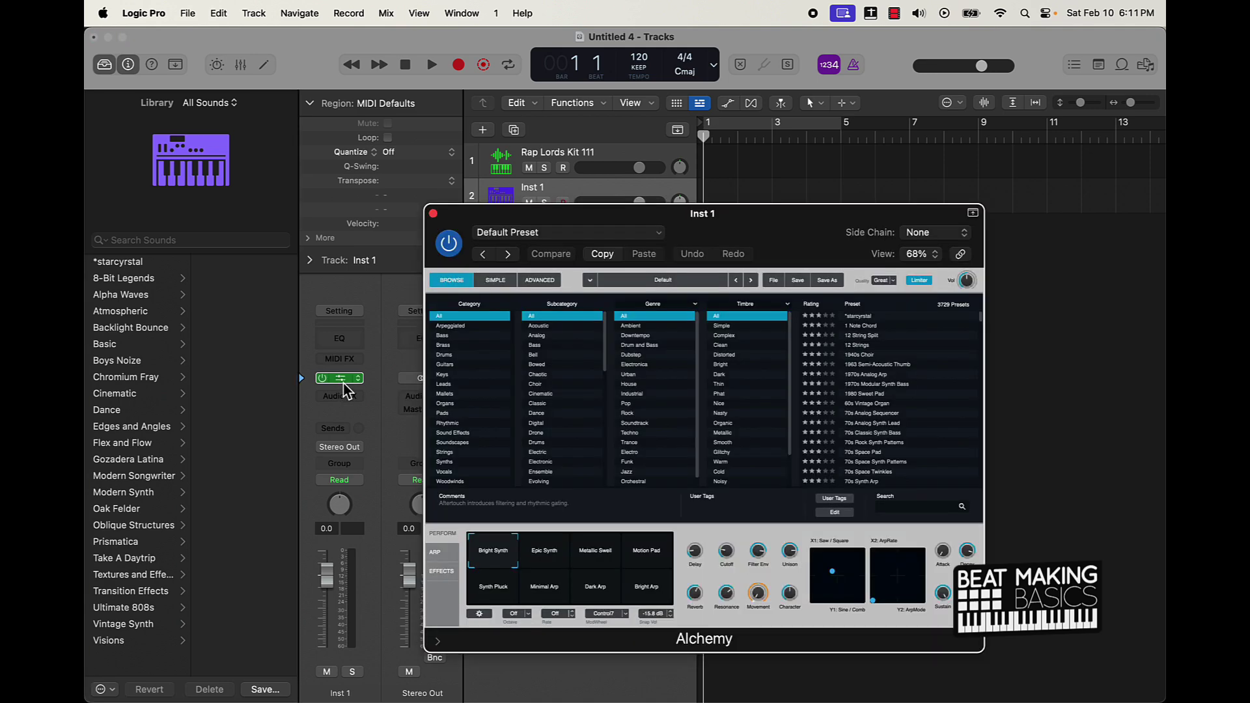
drag(797, 249, 704, 263)
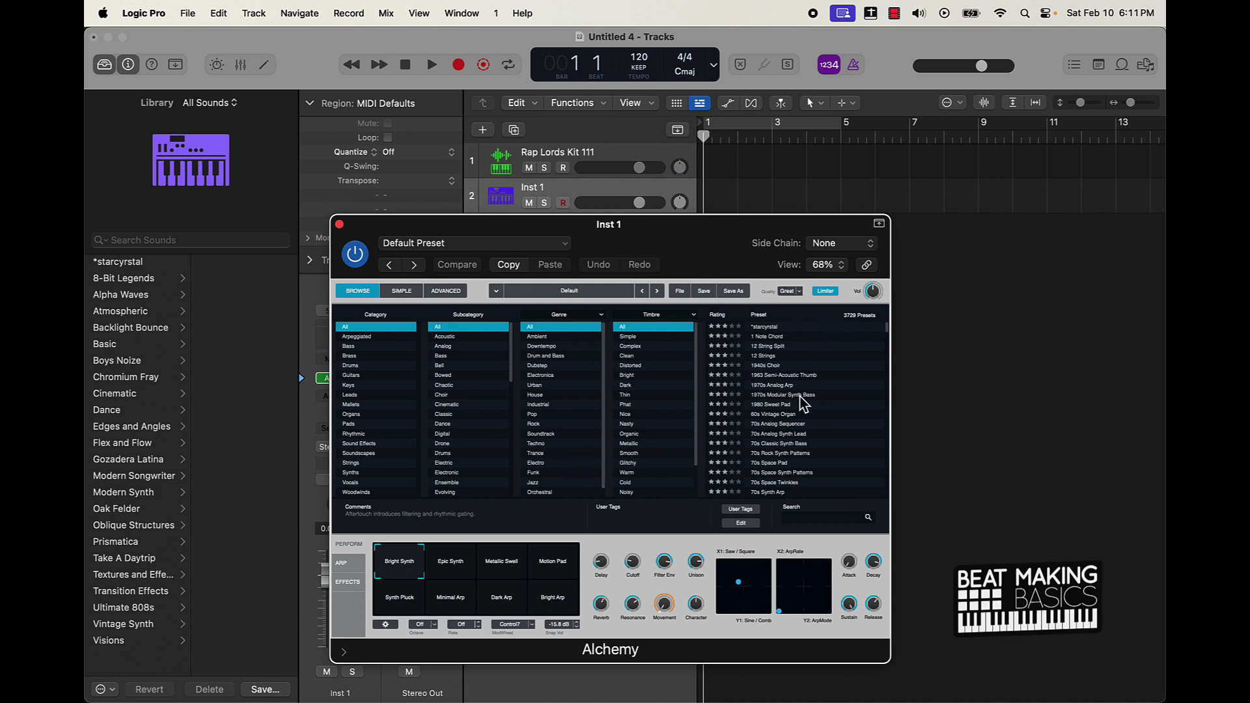
scroll(795, 457, down, 10)
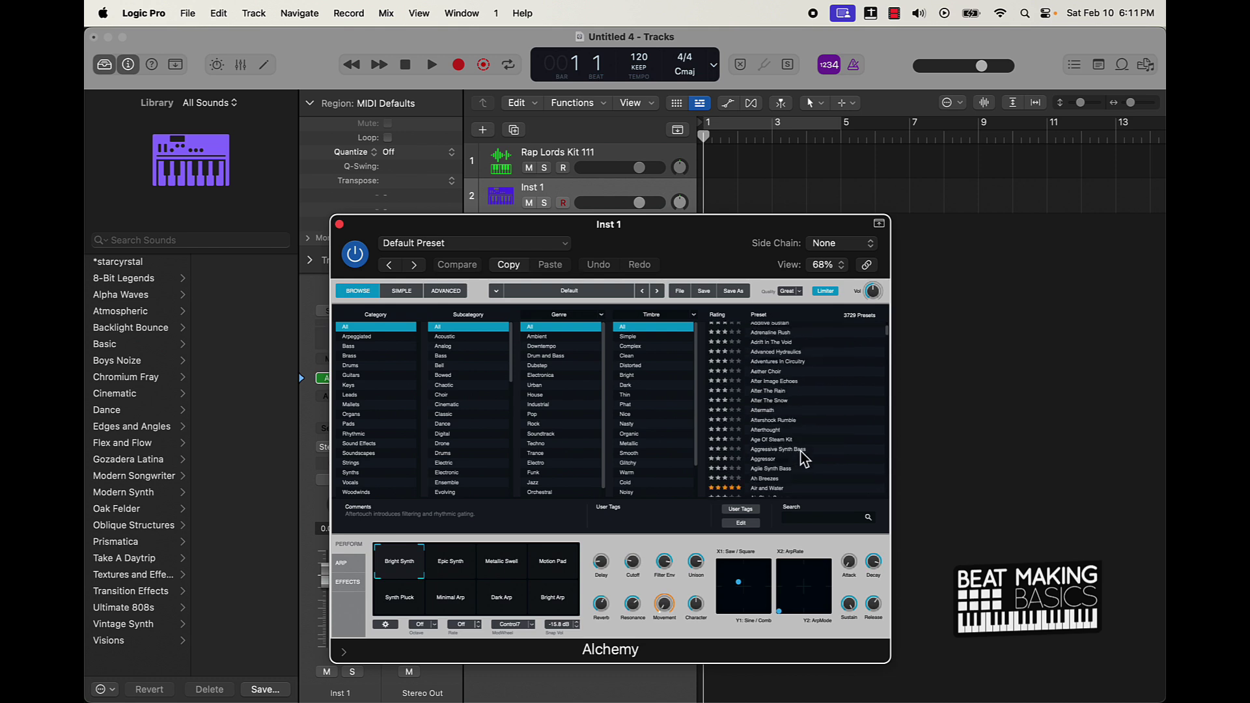
scroll(806, 459, down, 15)
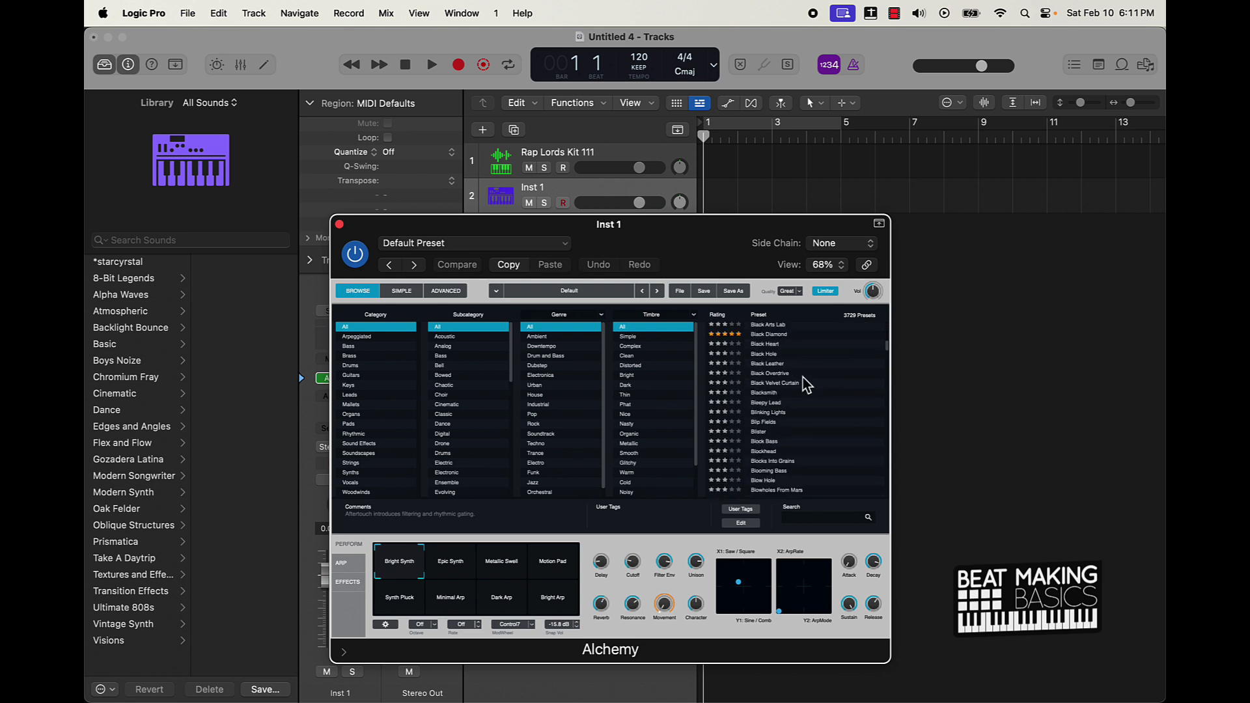
scroll(806, 383, down, 1)
click(806, 373)
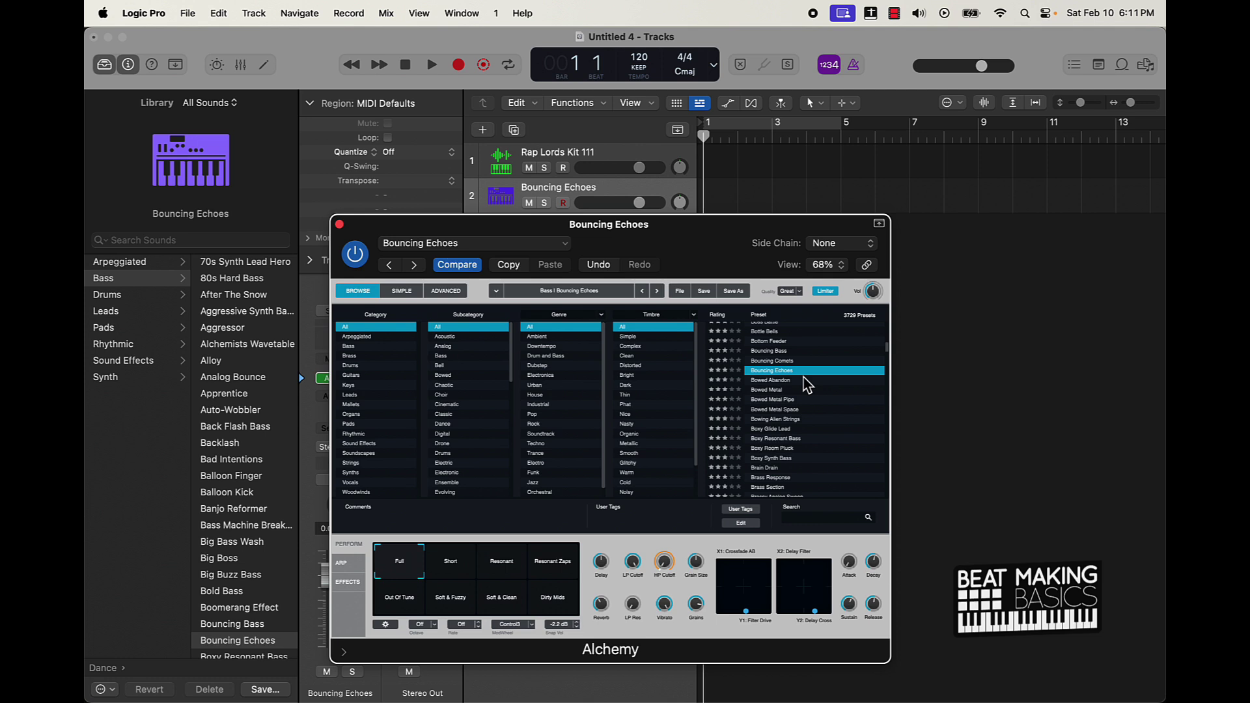
Play a test note of the preset with Musical Typing and close the Musical Typing and Alchemy windows
key(super+k)
key(k)
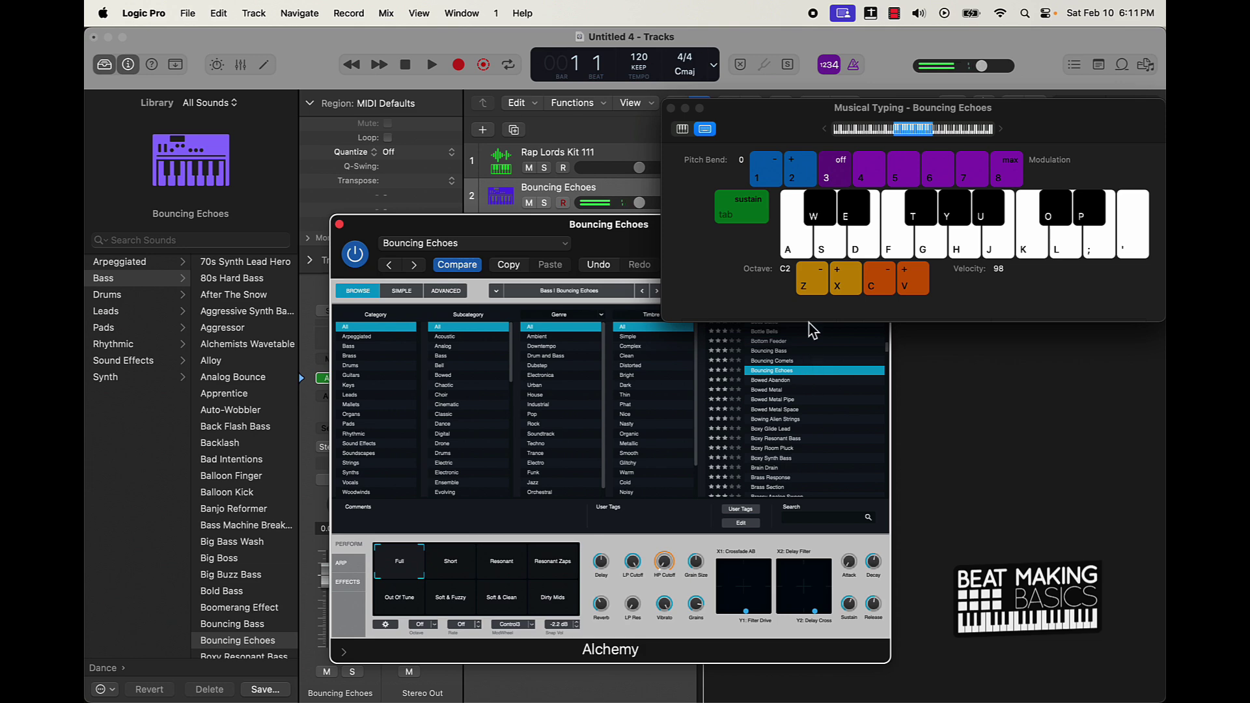
click(671, 108)
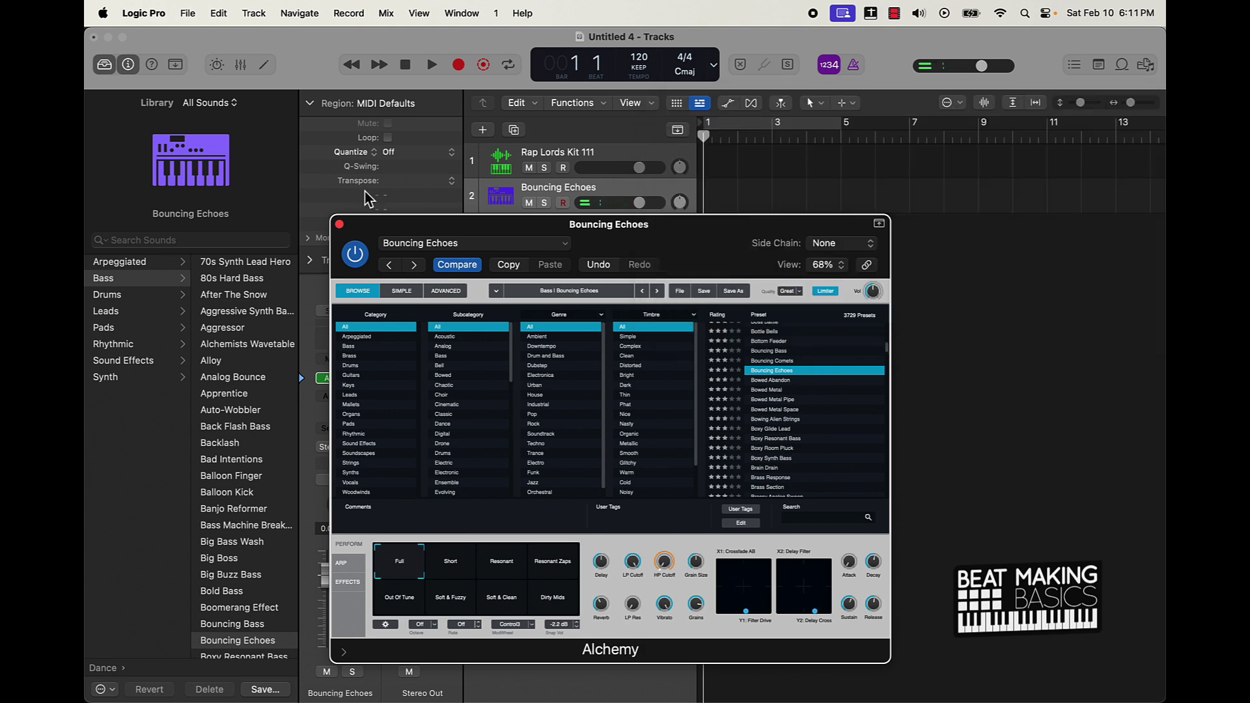
click(339, 224)
Create a pattern region at the start of the Bouncing Echoes track and enlarge the Step Sequencer to show all its rows
right_click(737, 201)
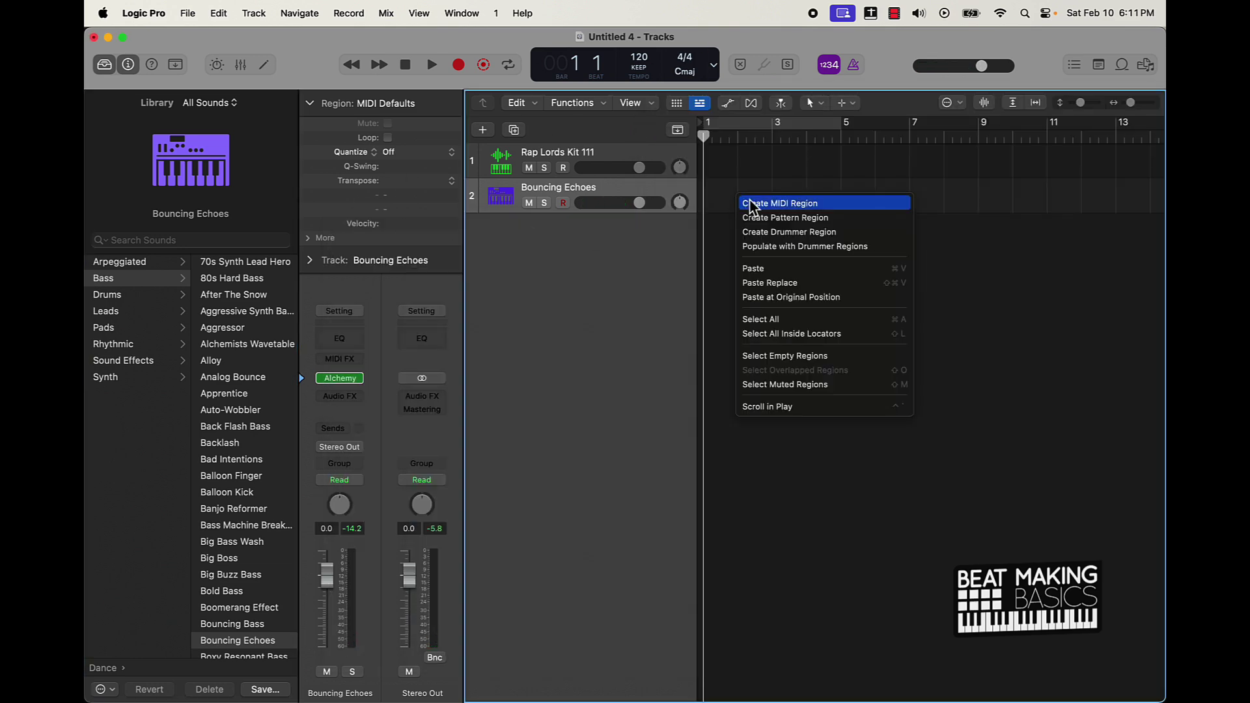
click(790, 222)
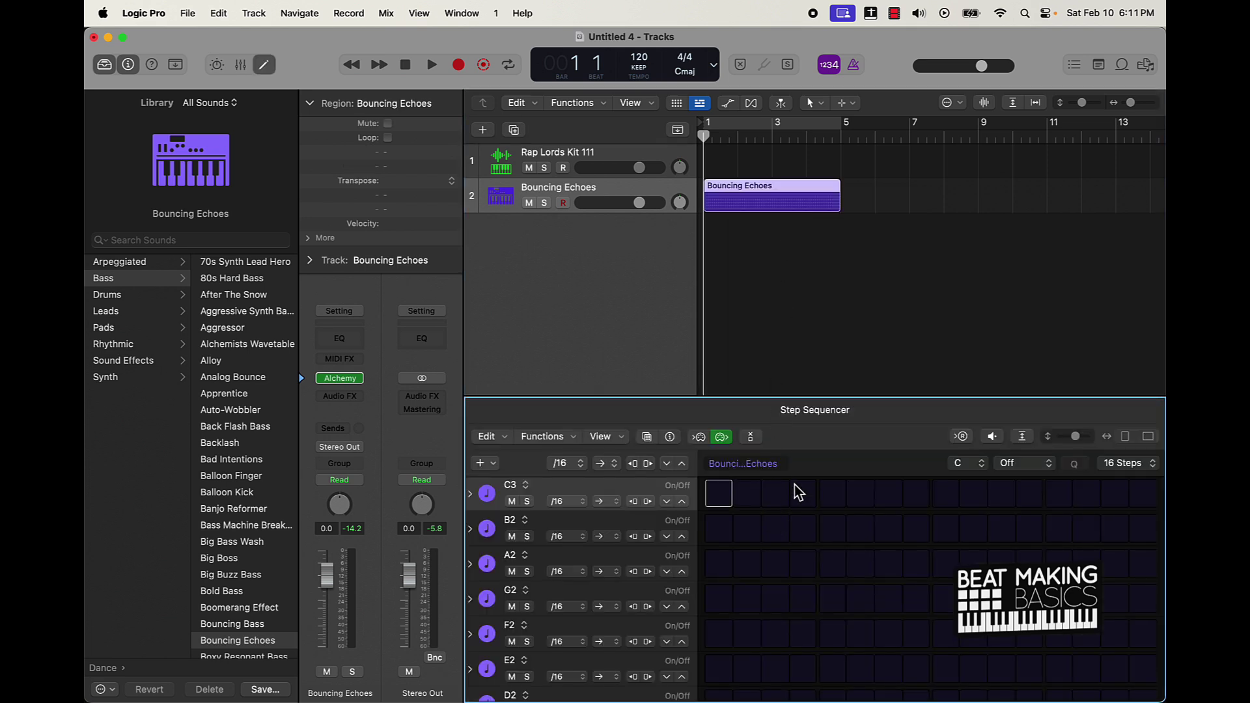
drag(840, 403, 827, 270)
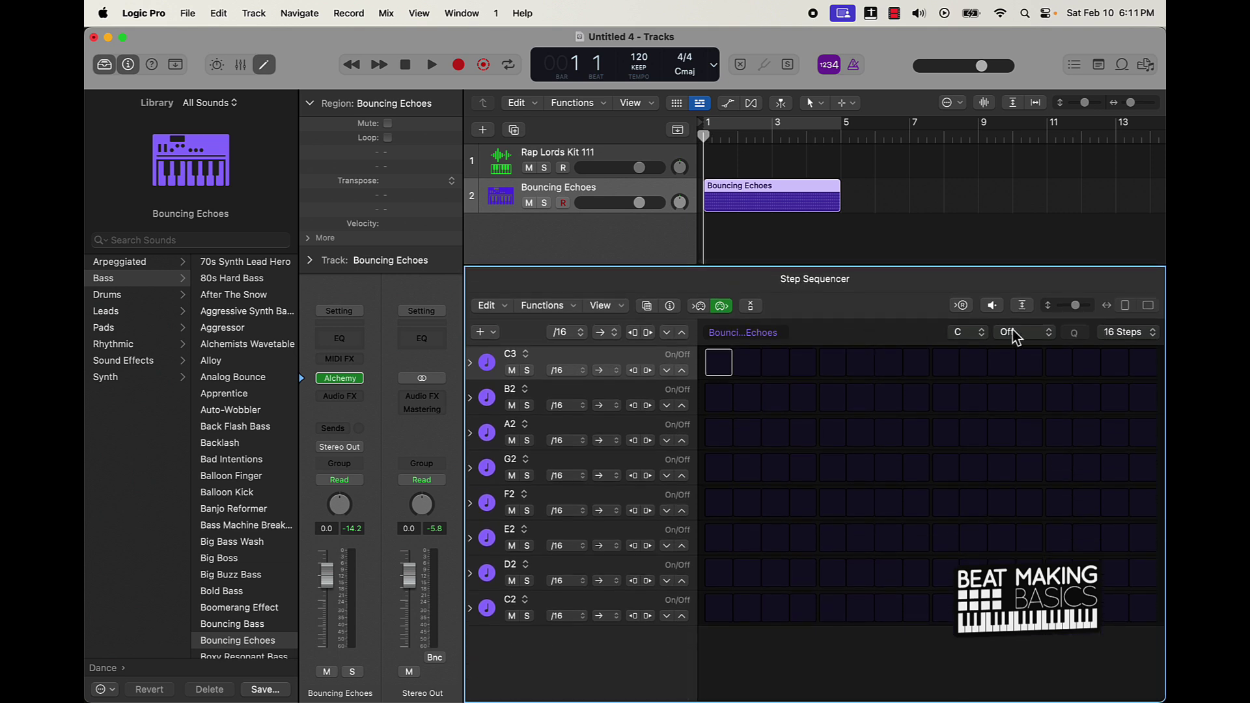
Turn on a cycle range over the four bars of the pattern region
click(1121, 335)
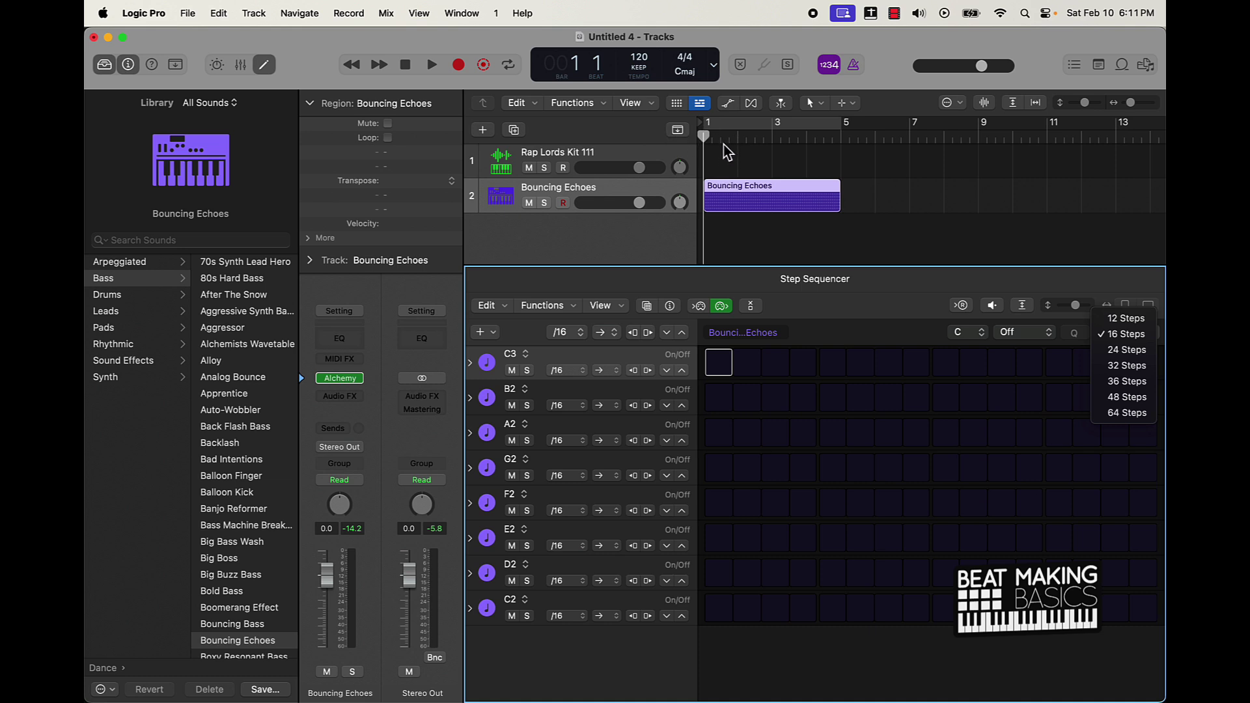
click(822, 133)
click(814, 130)
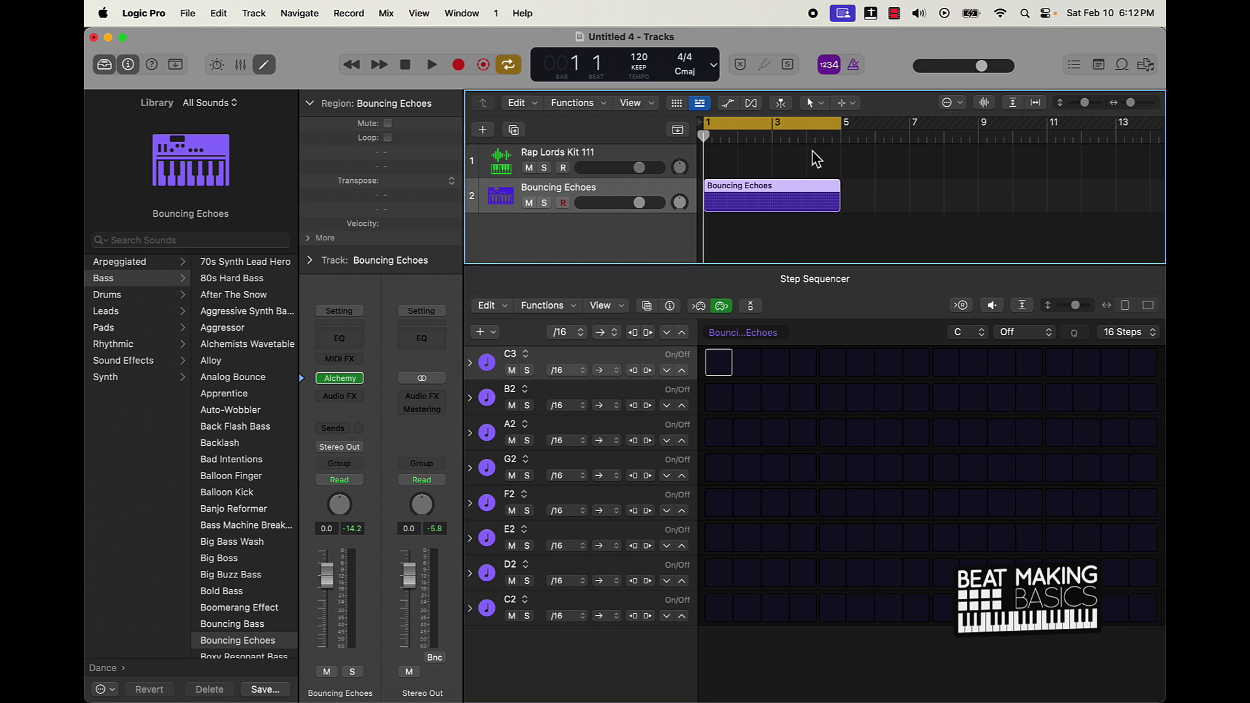
key(super+Right)
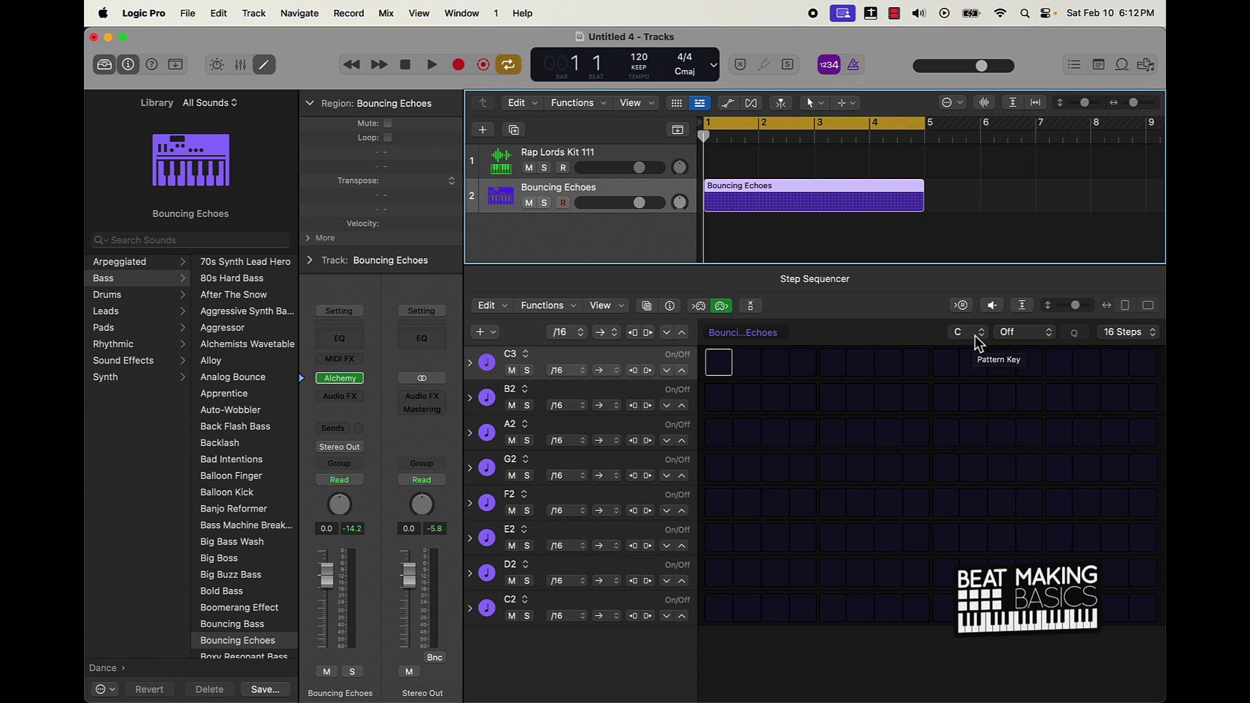
Set the pattern scale to Natural Minor (Aeolian) and enter C3 on step 1, G2 on step 3, G#2 on step 5 and D#2 on step 7
click(1017, 334)
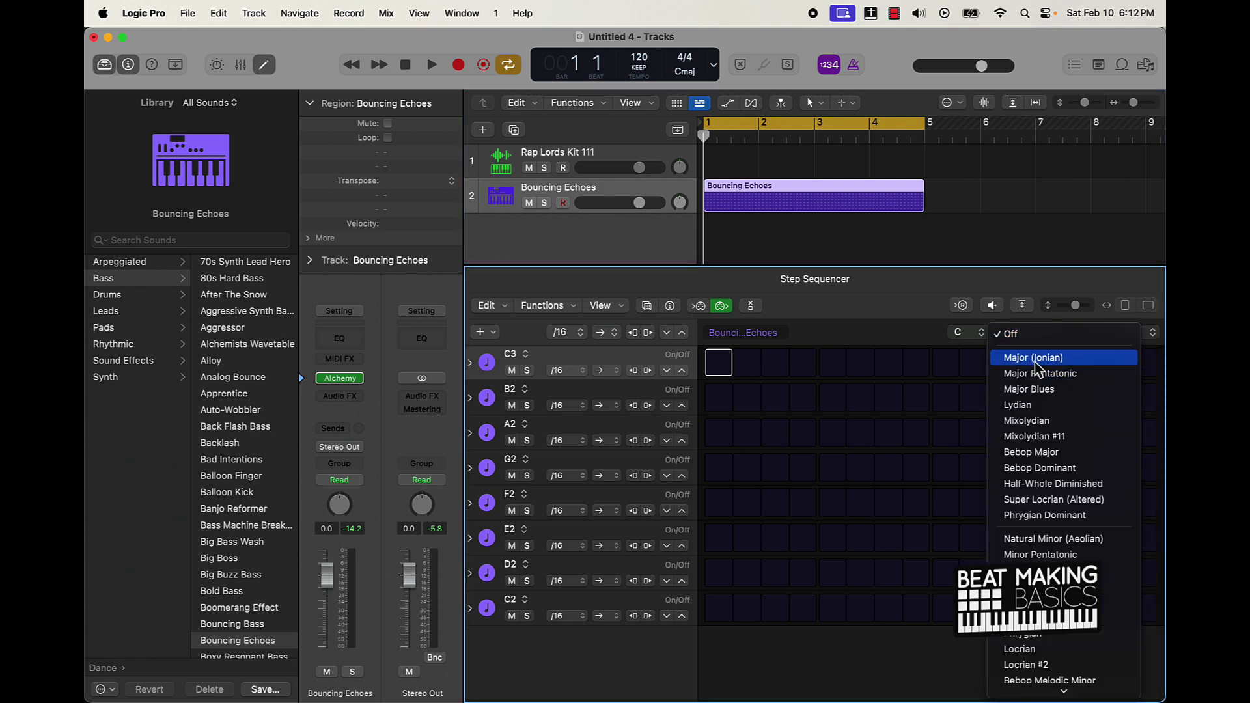
click(1041, 539)
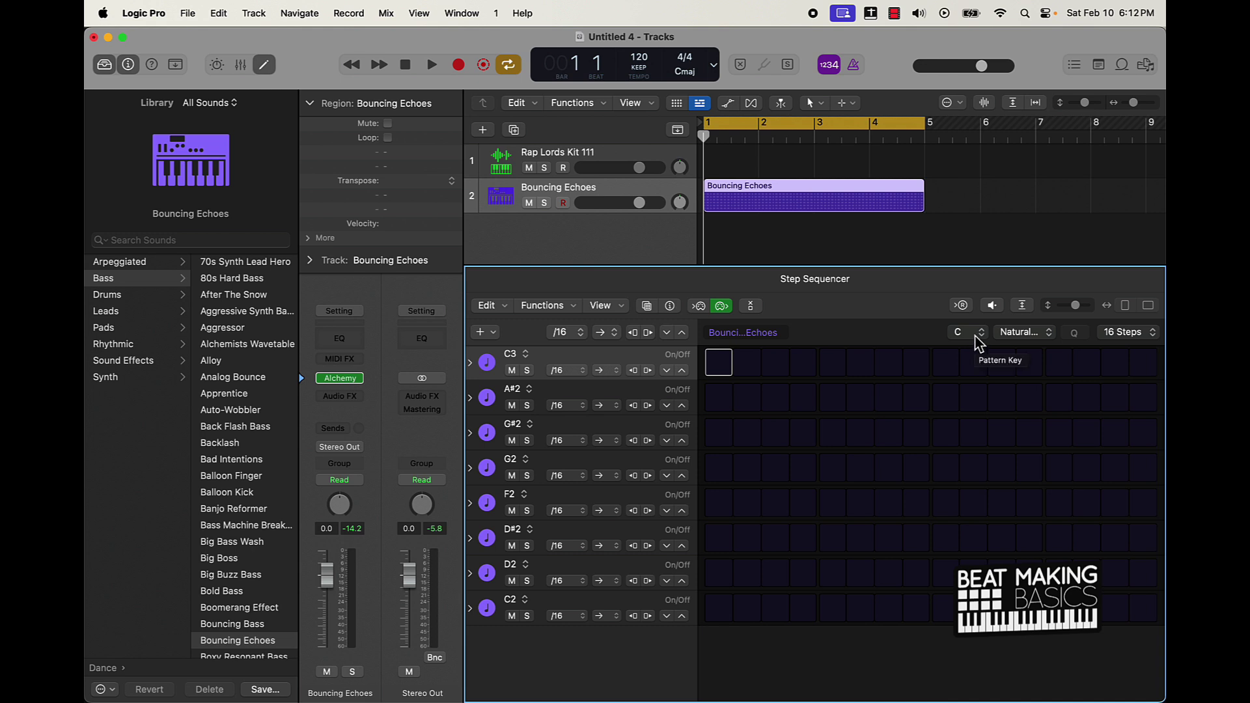
click(720, 365)
click(781, 480)
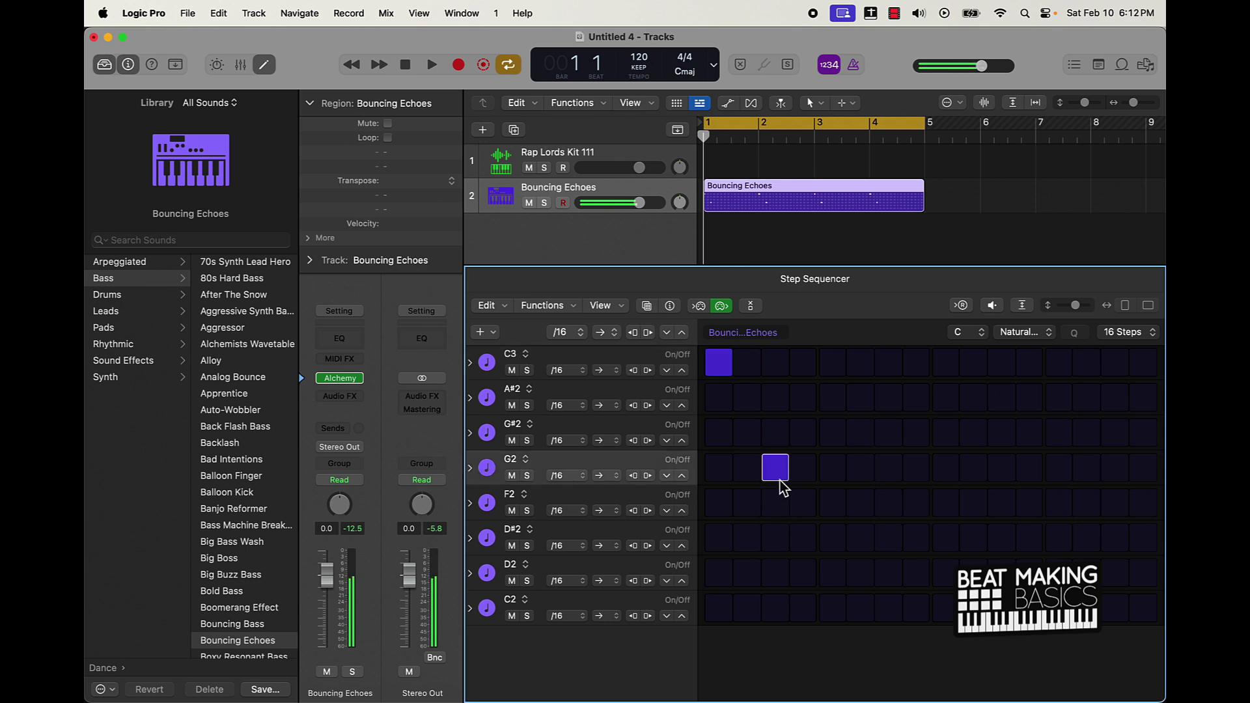
click(835, 435)
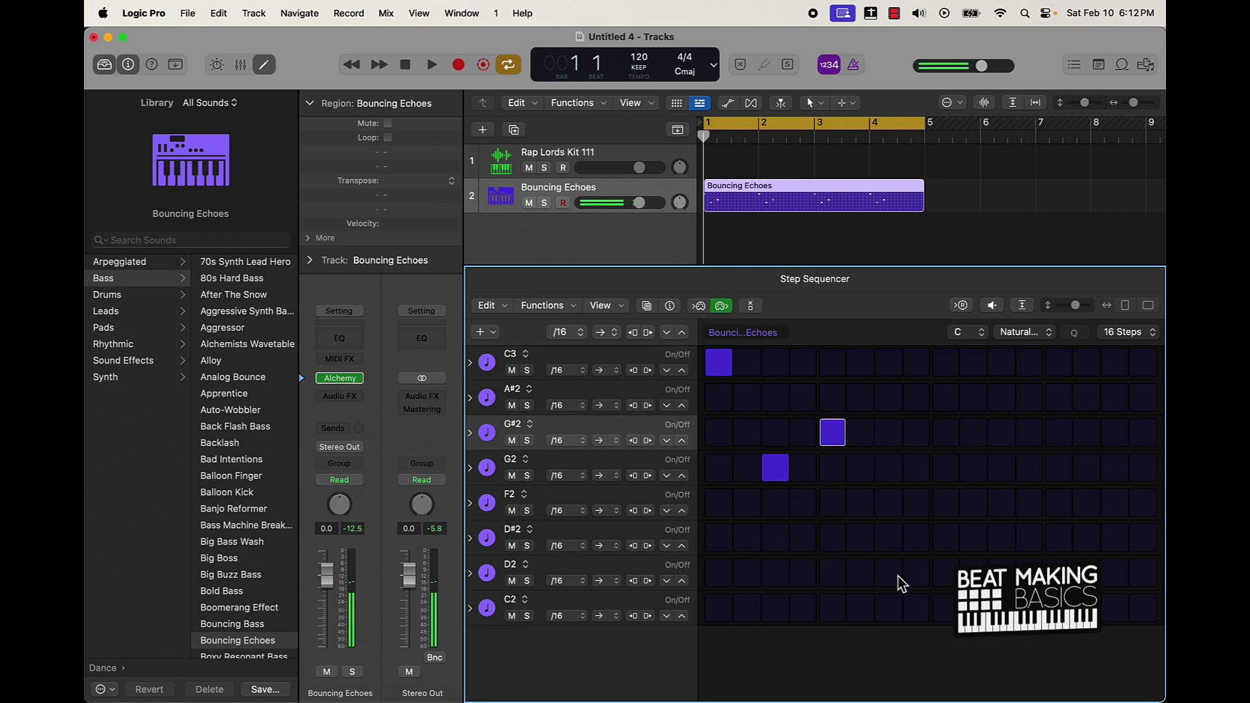
click(888, 545)
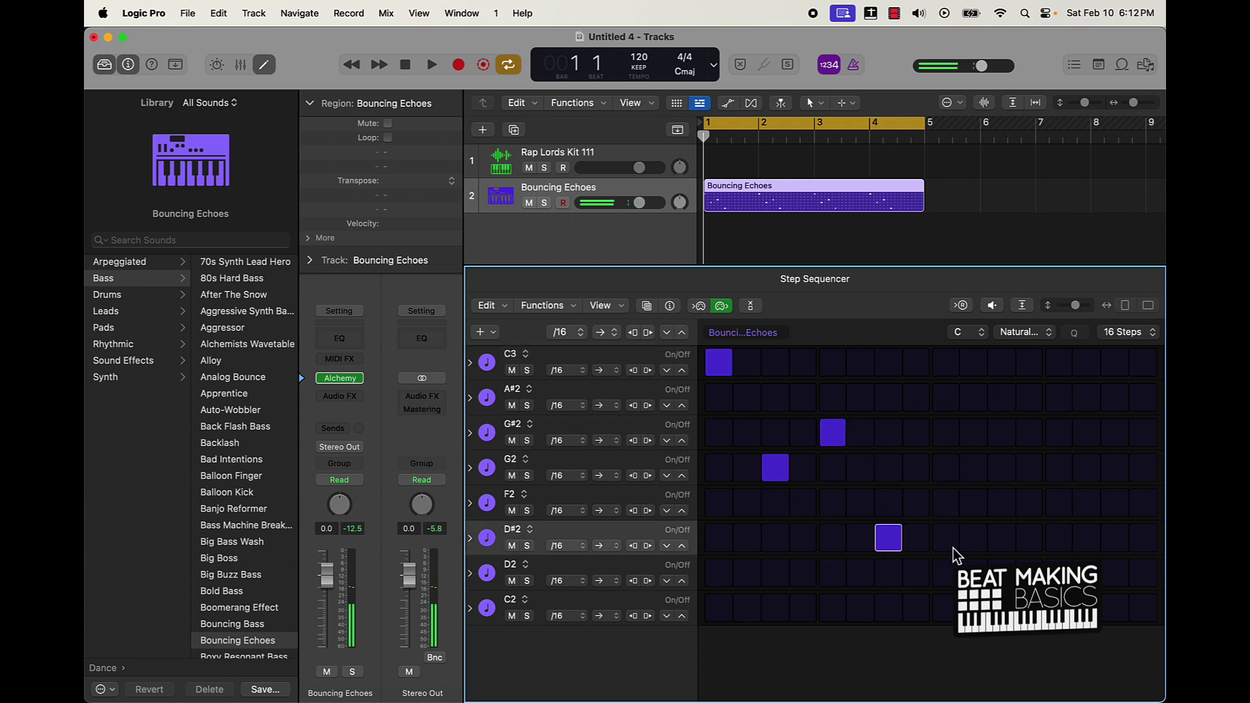
Complete the pattern with C3 on step 9, D2 on step 11, D#2 on step 13 and G2 on step 15
click(943, 372)
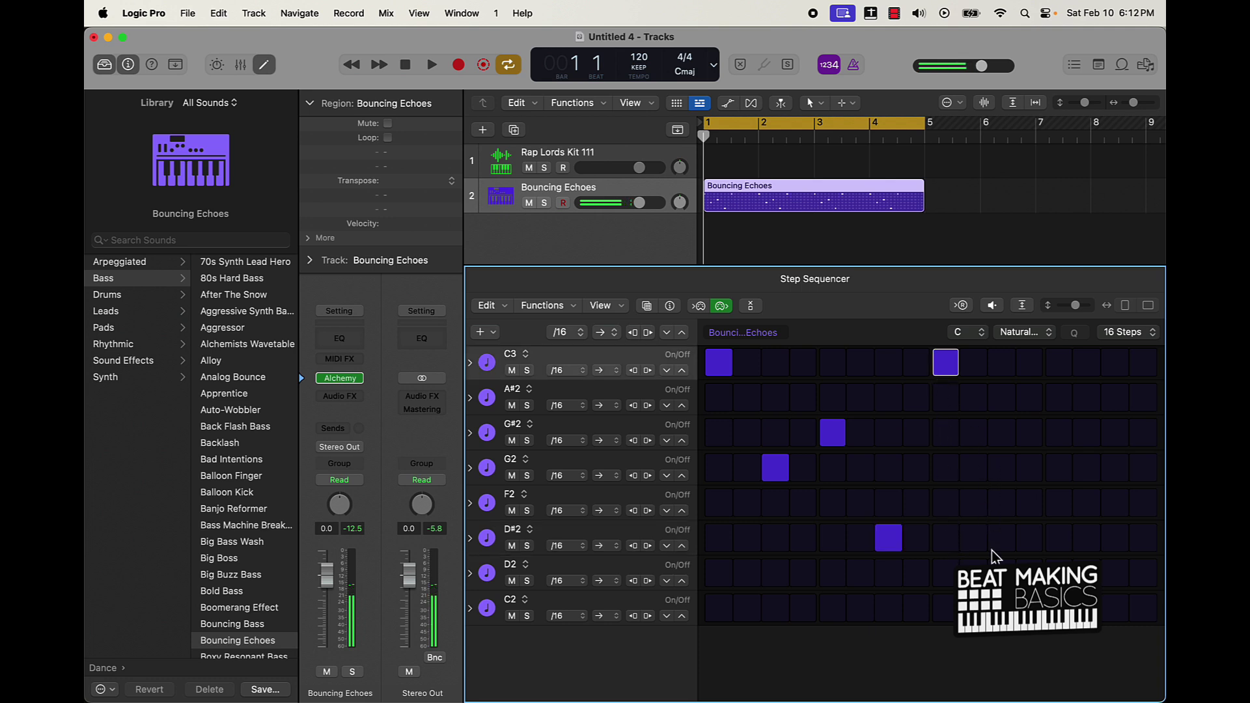
click(1003, 570)
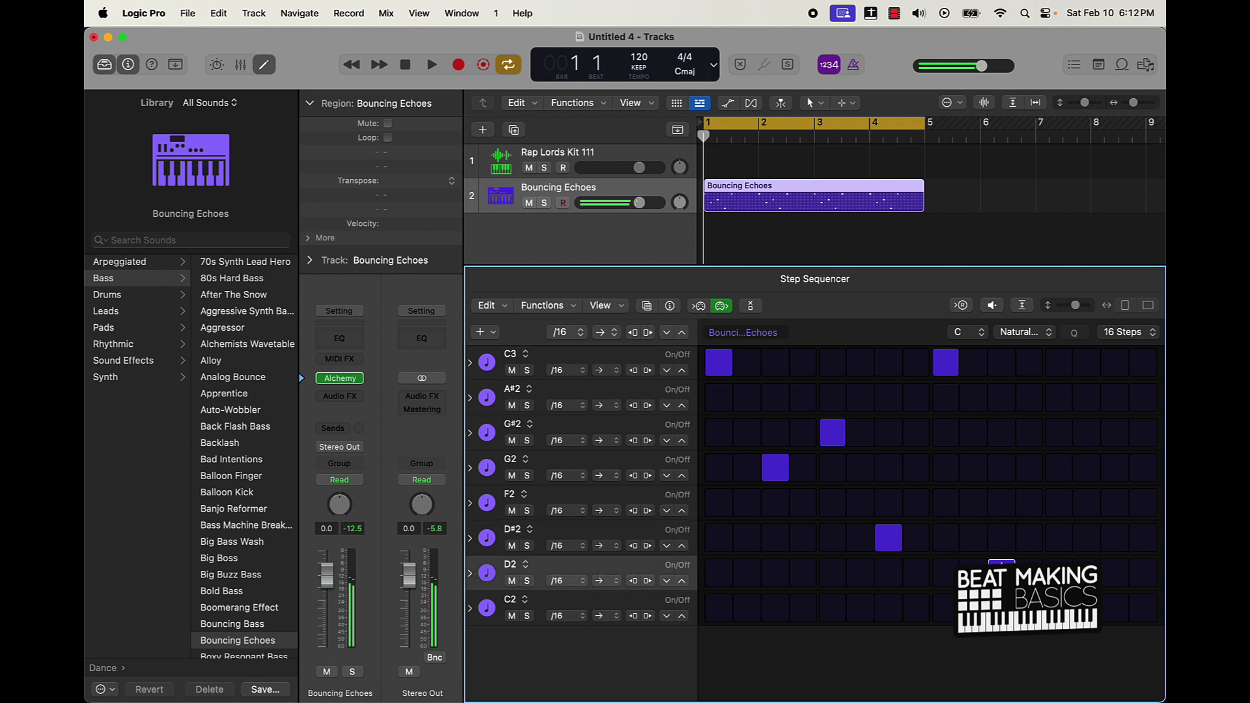
click(1058, 505)
click(1057, 509)
click(1062, 539)
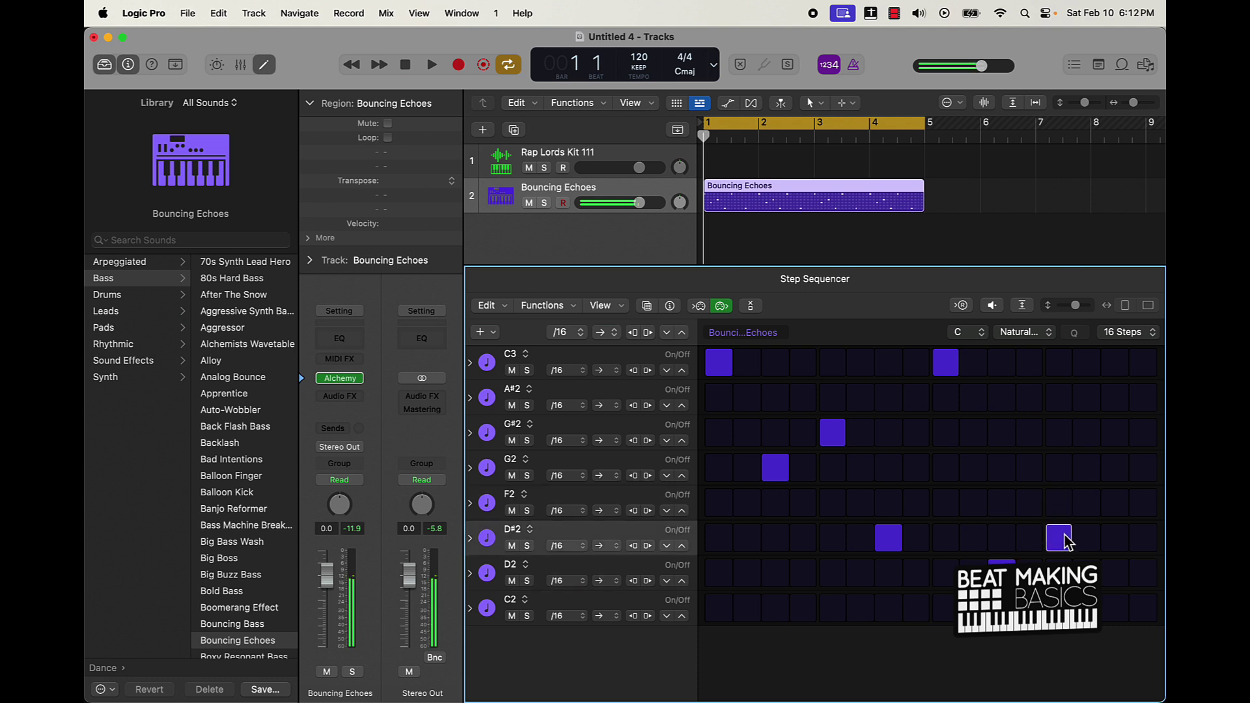
click(1115, 470)
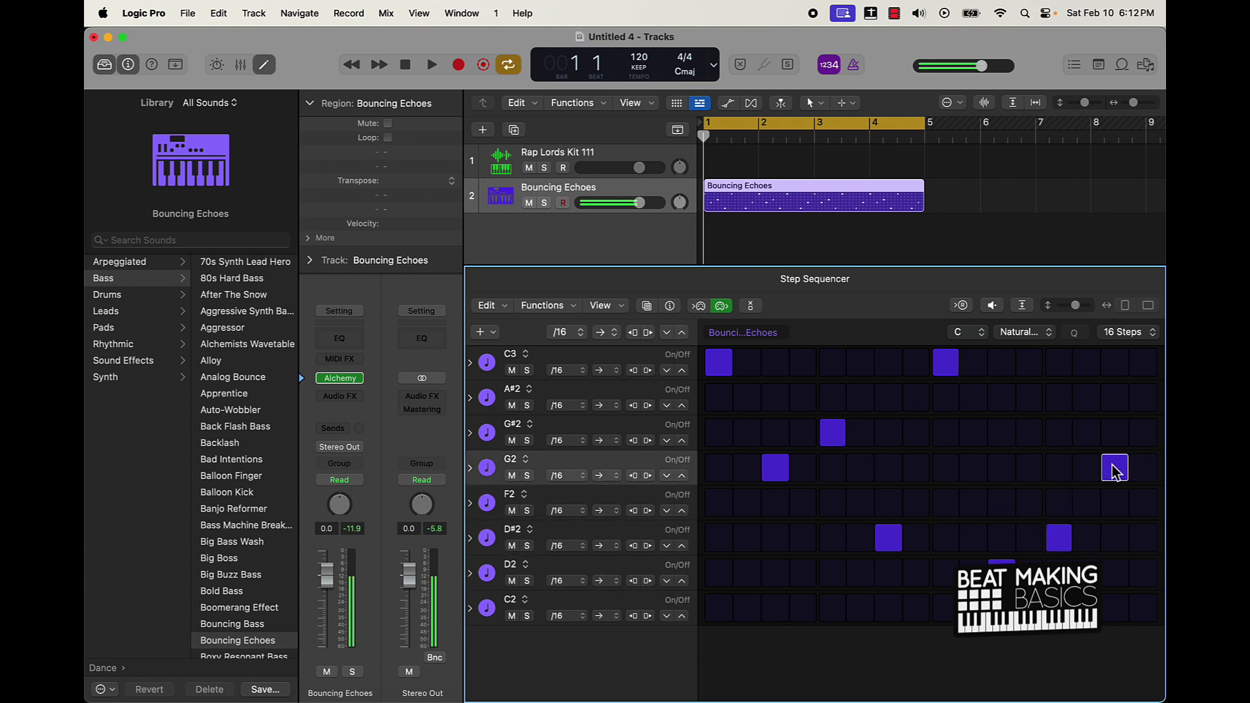
Play the Bouncing Echoes pattern region to hear the melody, and stop playback
click(807, 256)
click(804, 202)
key(space)
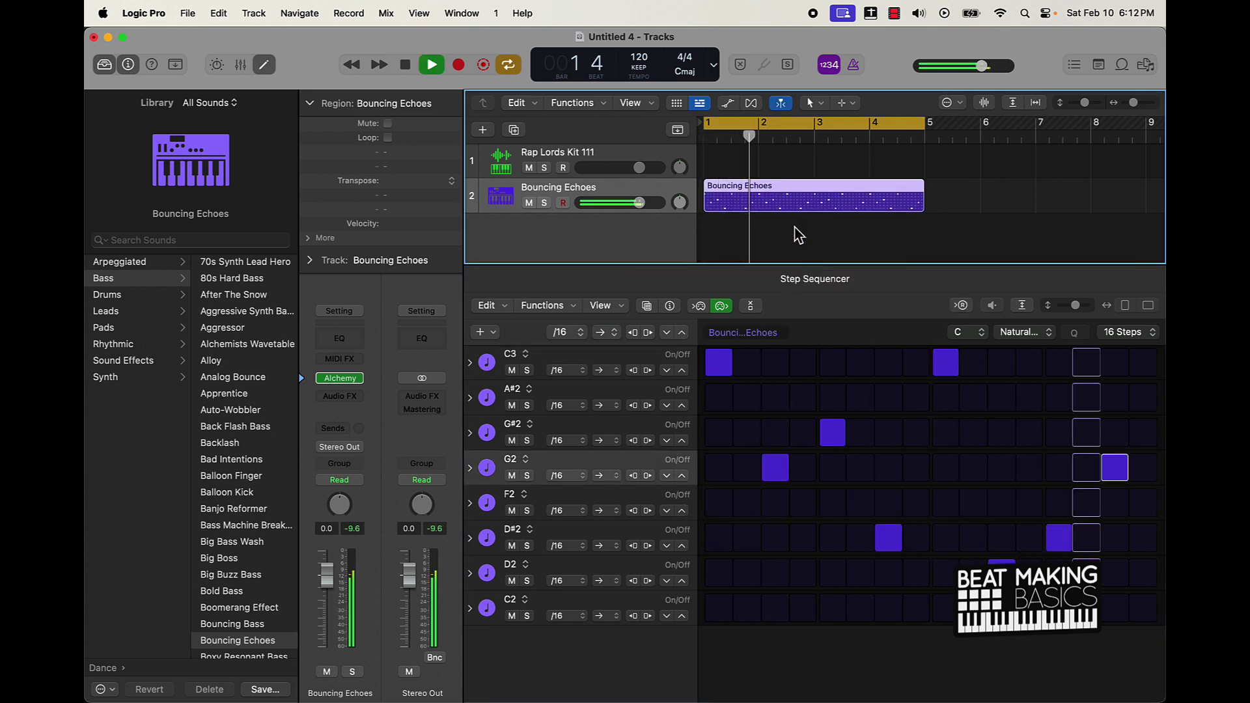
key(space)
Convert the Bouncing Echoes pattern region to a MIDI region
click(786, 229)
click(782, 206)
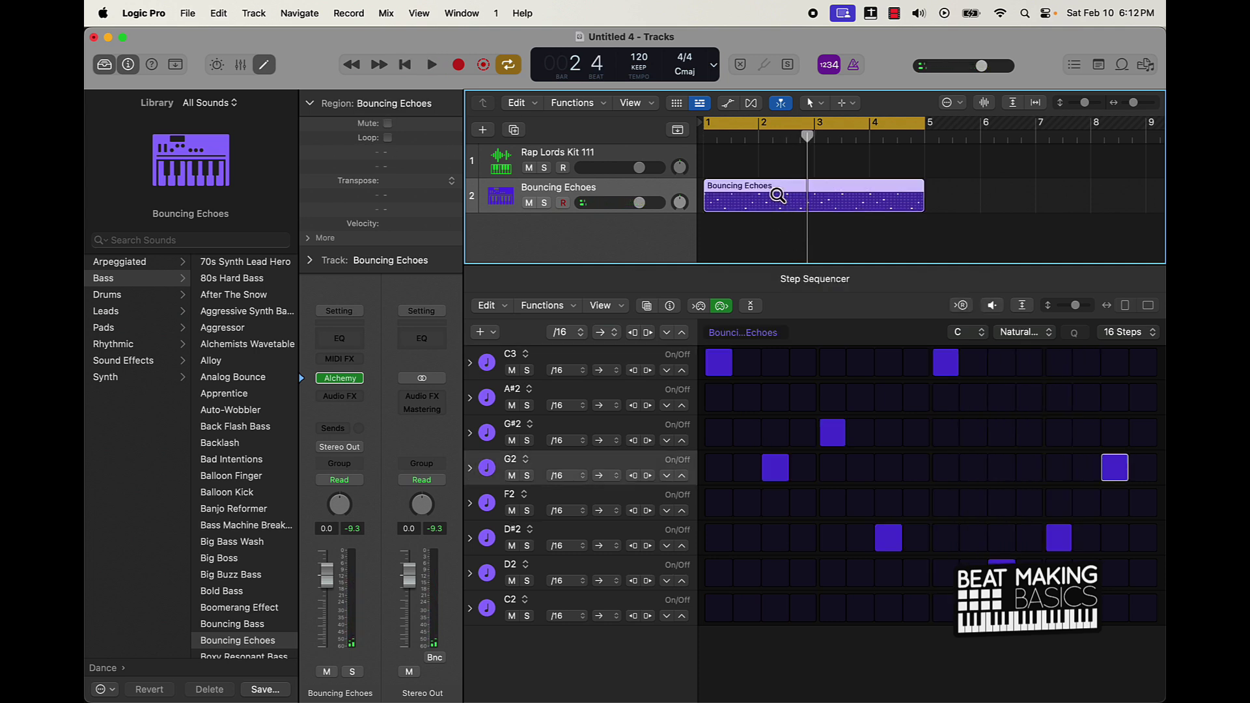
key(ctrl+alt+shift+m)
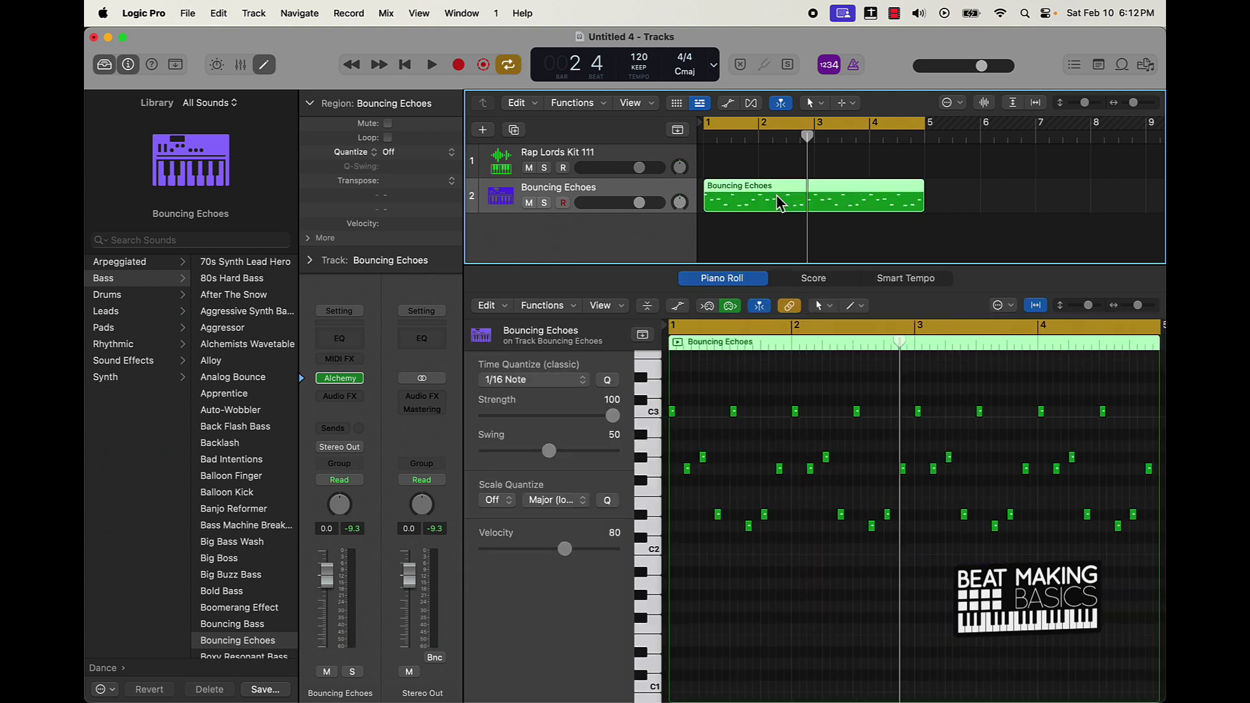
Select all notes in the Bouncing Echoes region and transpose them up two octaves, playing the region to hear the change
click(760, 395)
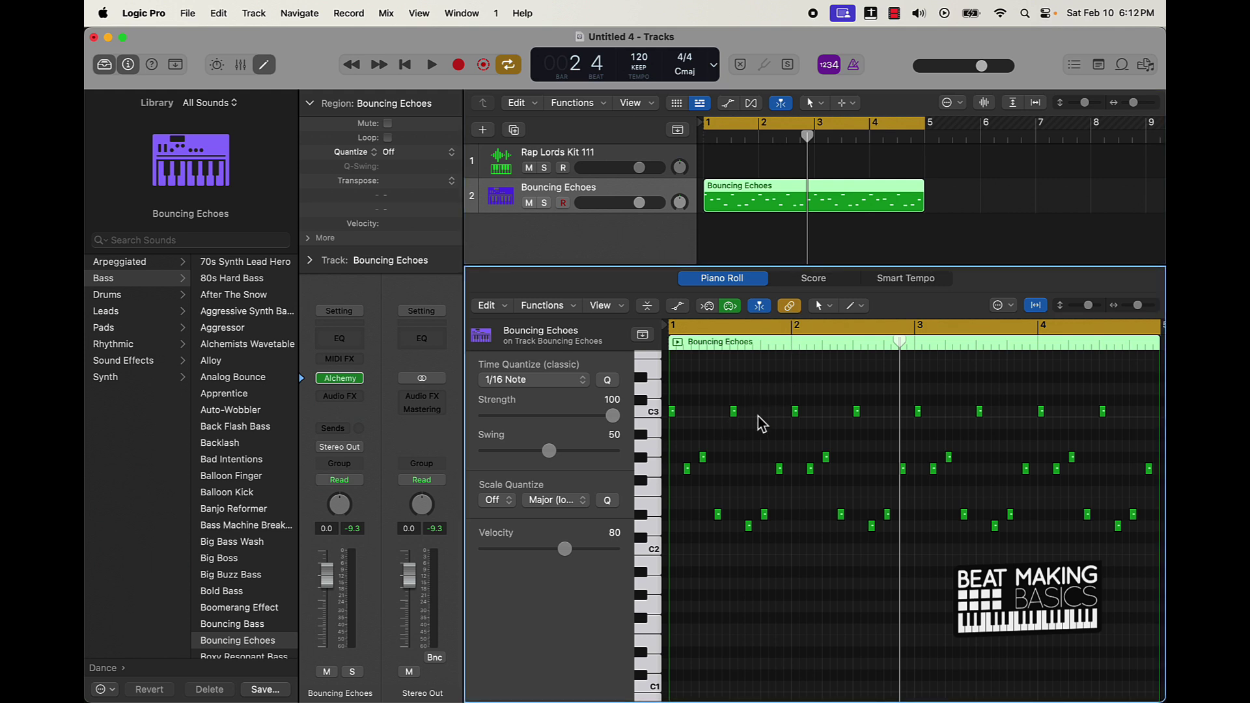
key(super+a)
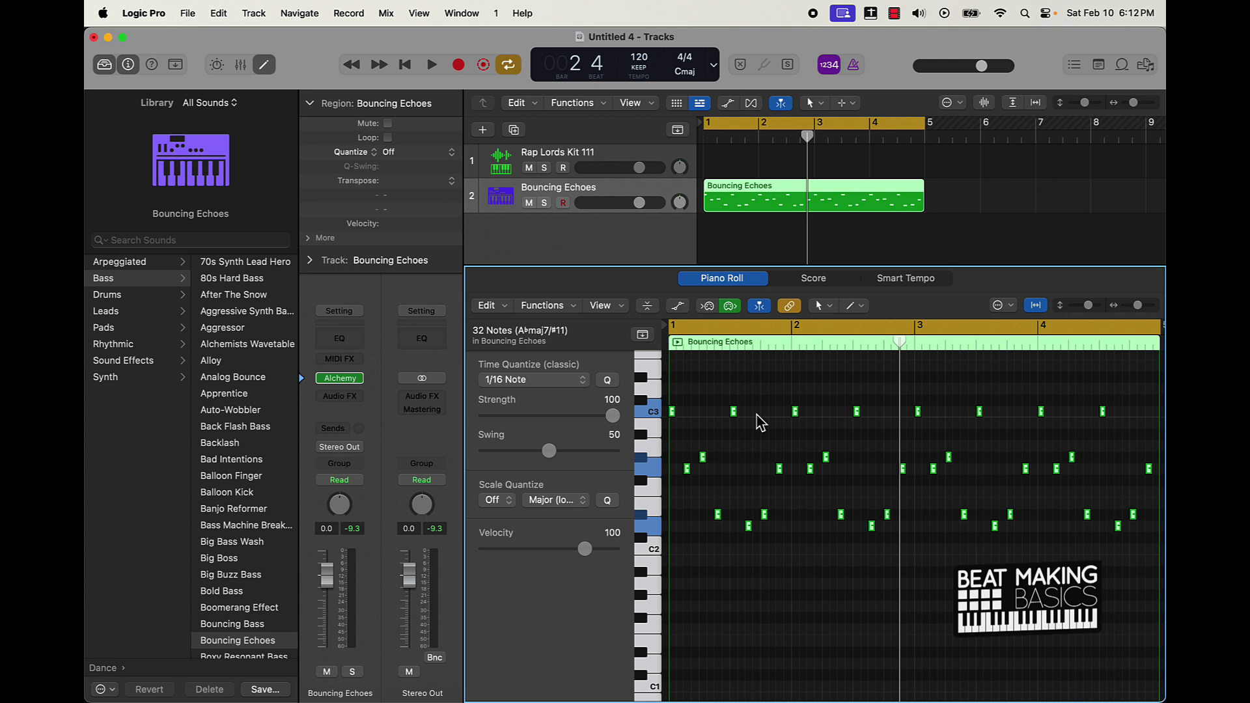
key(alt+shift+Up)
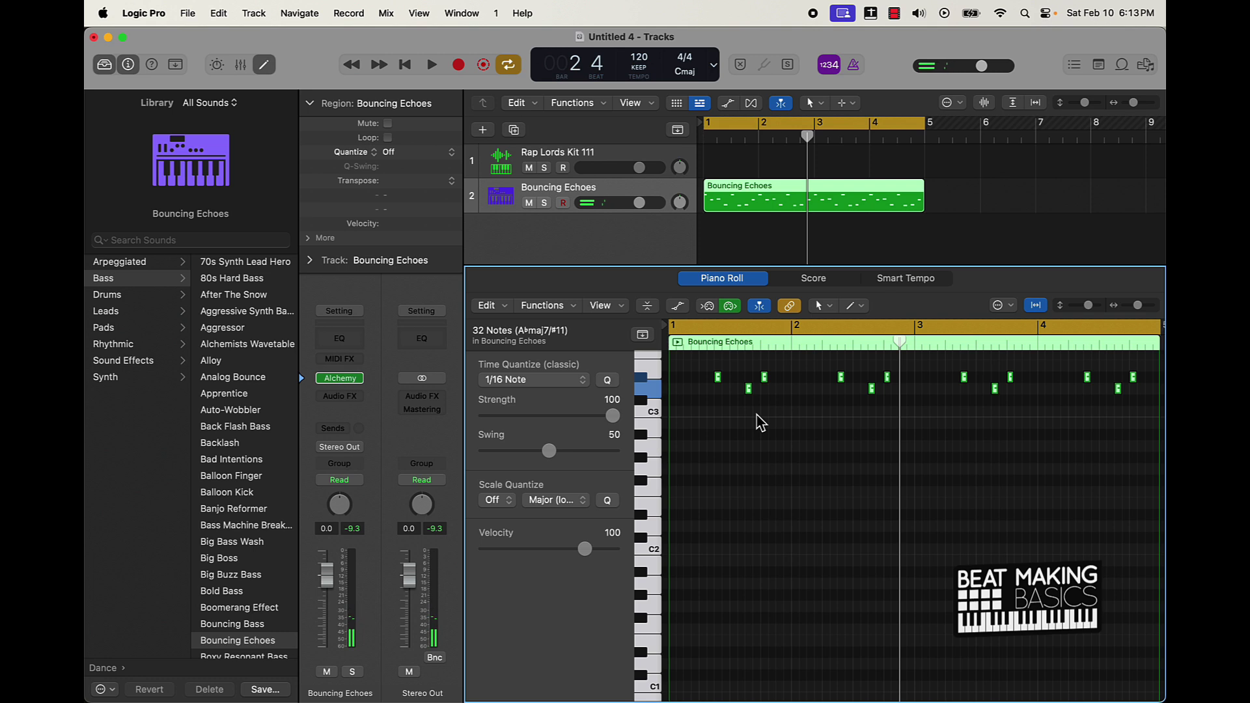
key(space)
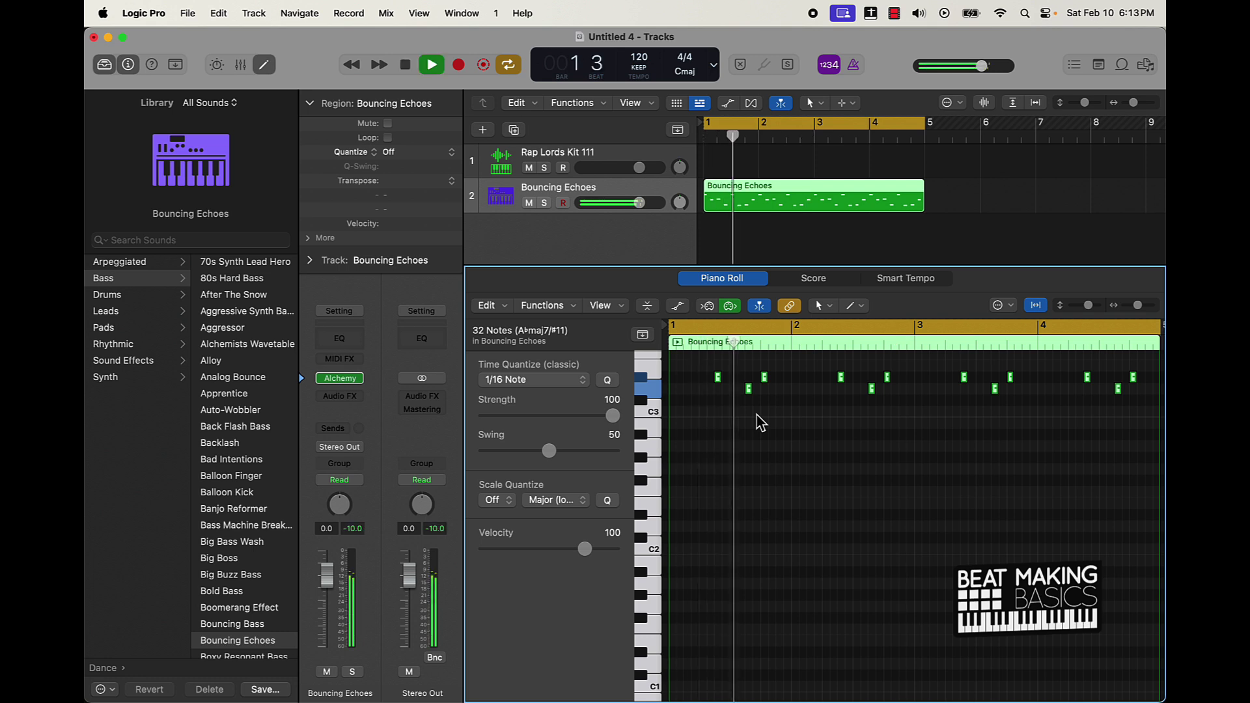
key(alt+shift+Up)
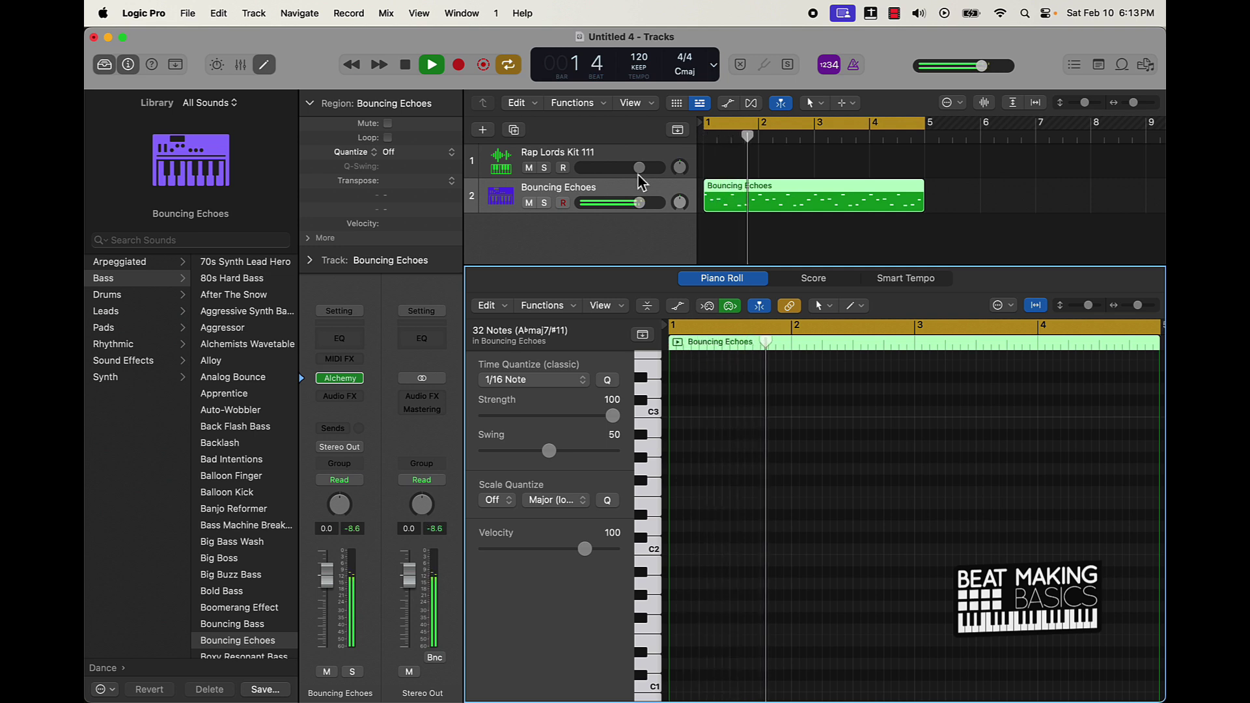
Lower the Bouncing Echoes track volume to -7.0 dB and stop playback
drag(640, 203, 617, 203)
key(space)
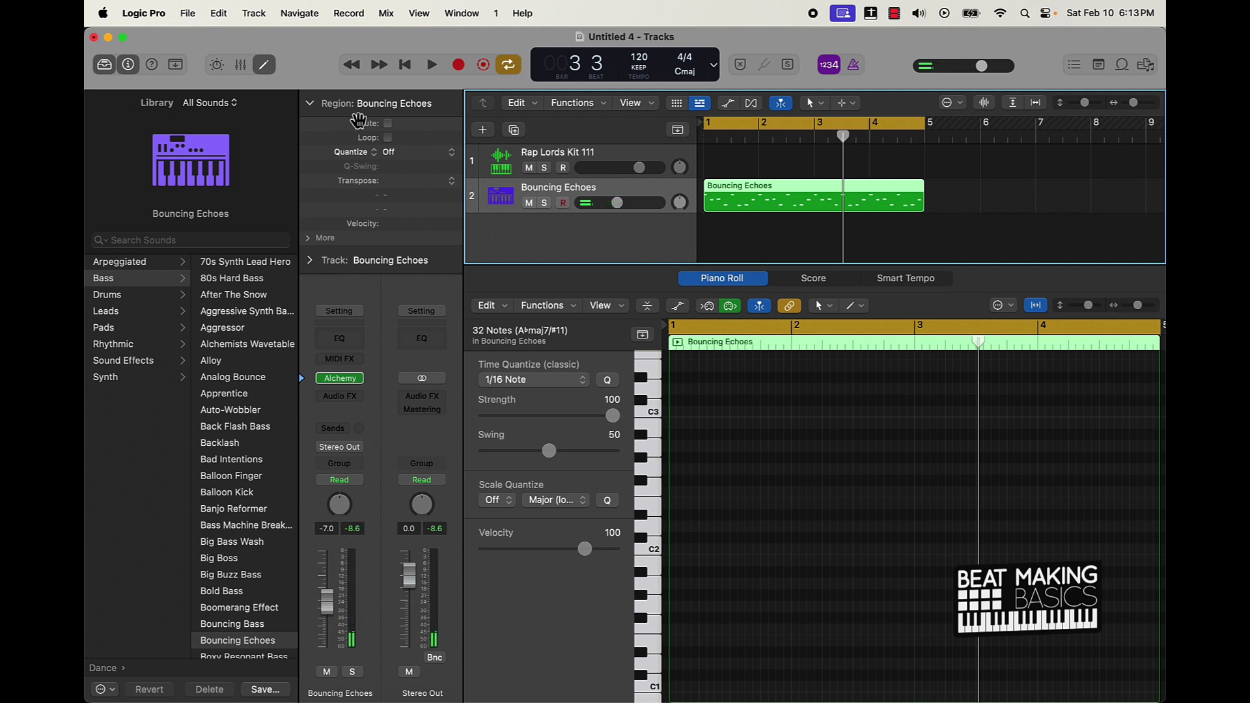
Hide the editor, inspector and library so only the tracks area is shown
click(265, 65)
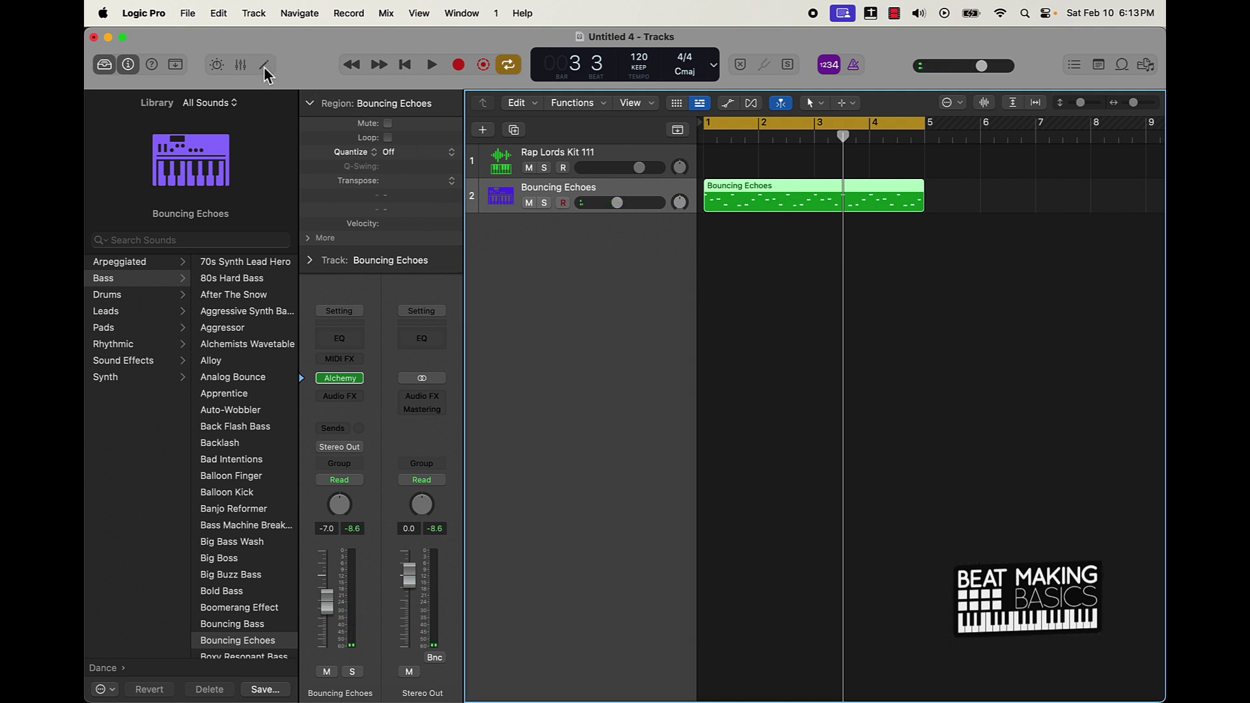
click(127, 66)
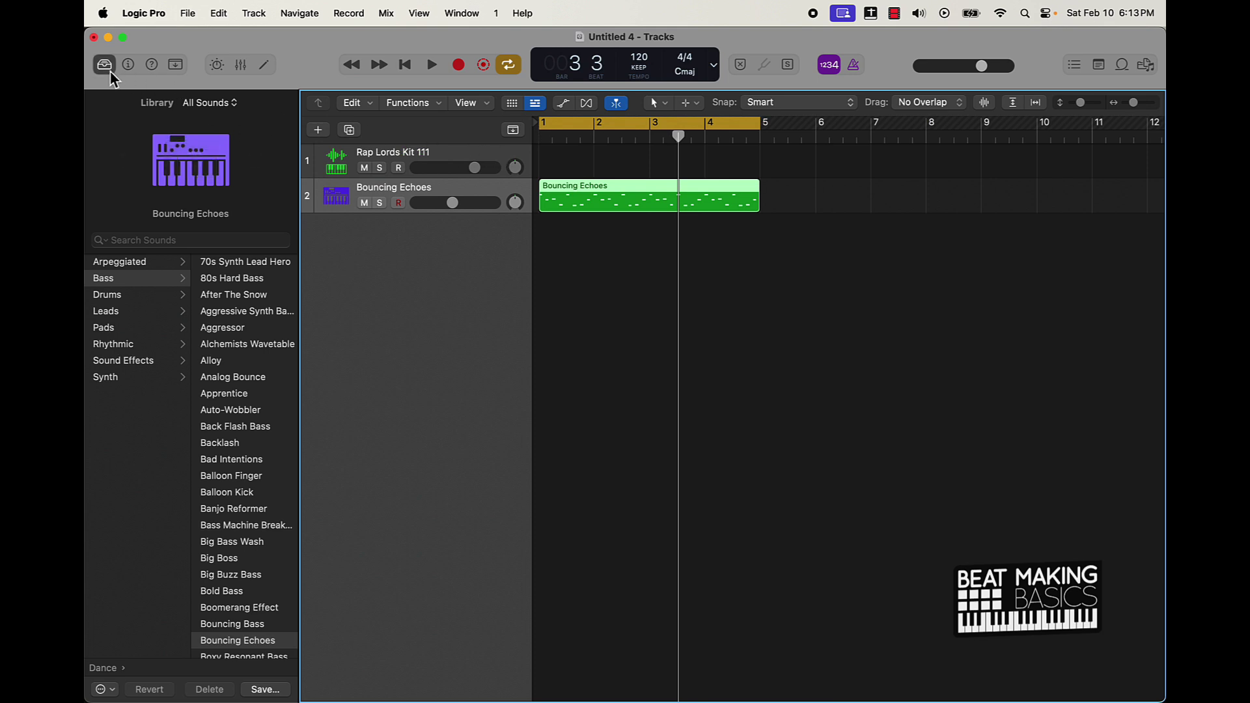
click(104, 66)
Record a kick pattern on the Rap Lords Kit 111 track across the four-bar cycle by playing C3 with Musical Typing, and stop recording
click(264, 162)
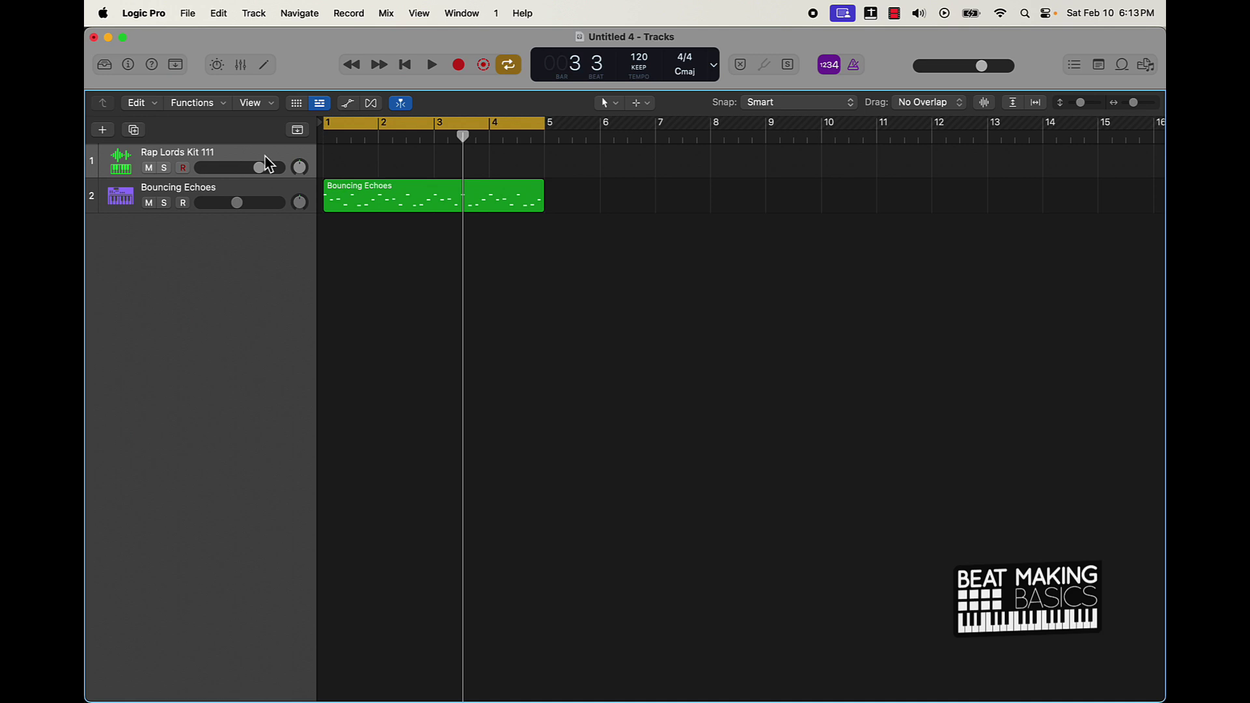
key(super+k)
key(k)
key(r)
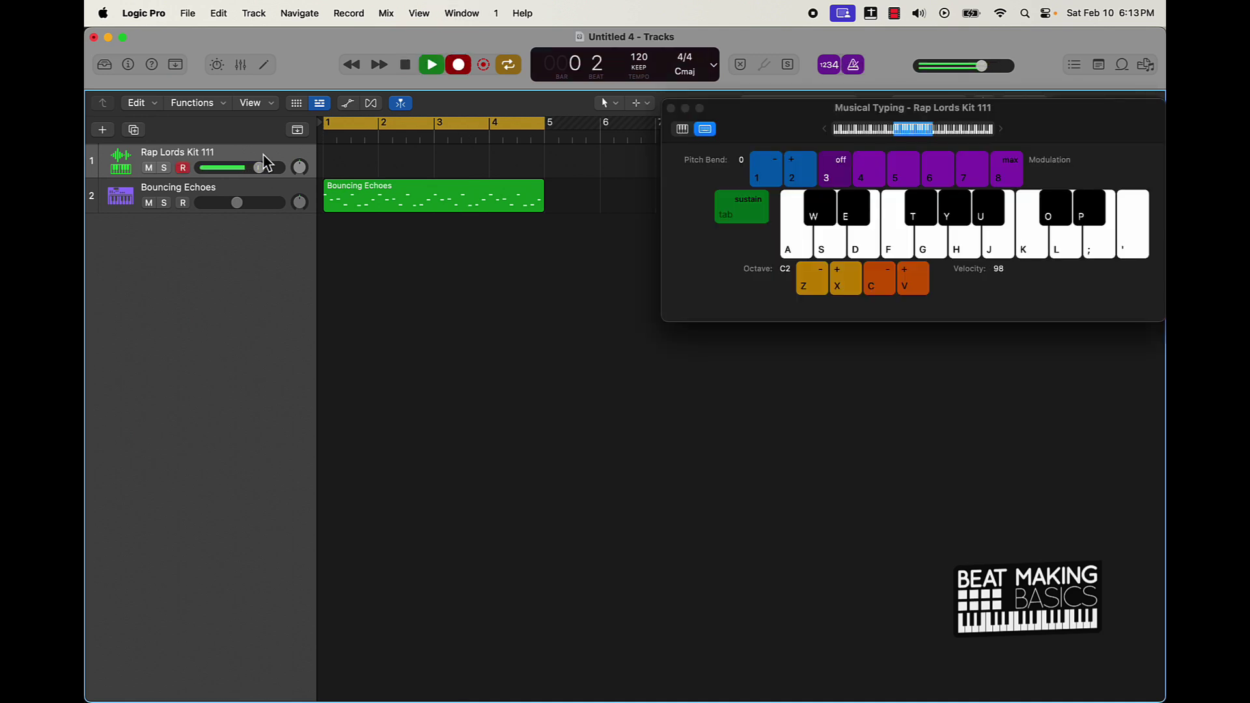
key(k)
key(k)
key(k)
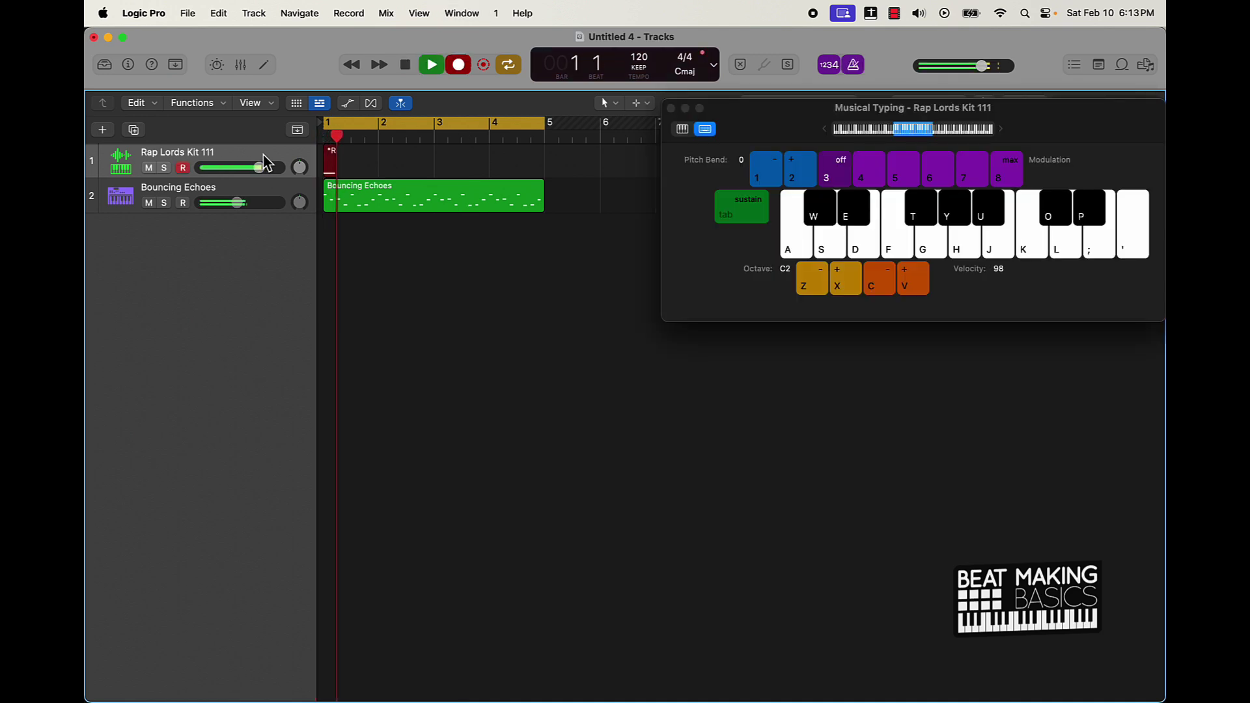
key(k)
key(k)
key(k)
key(k)
key(k)
key(k)
key(k)
key(k)
key(k)
key(k)
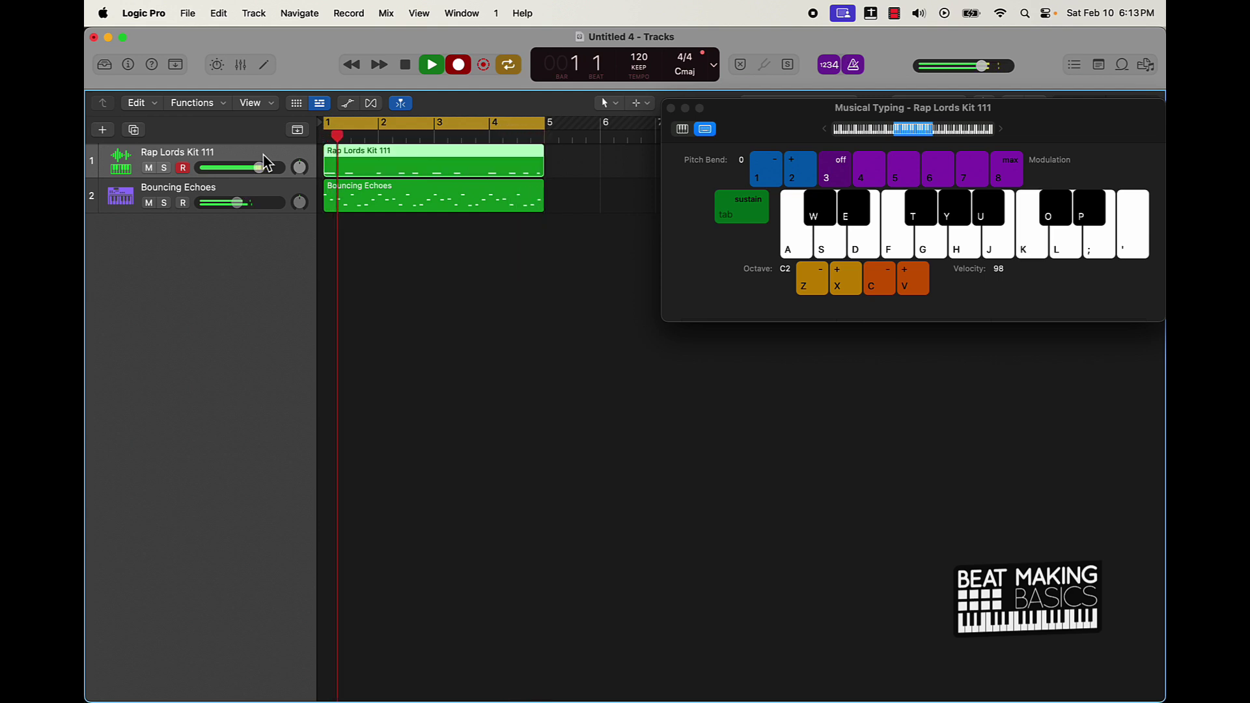
key(space)
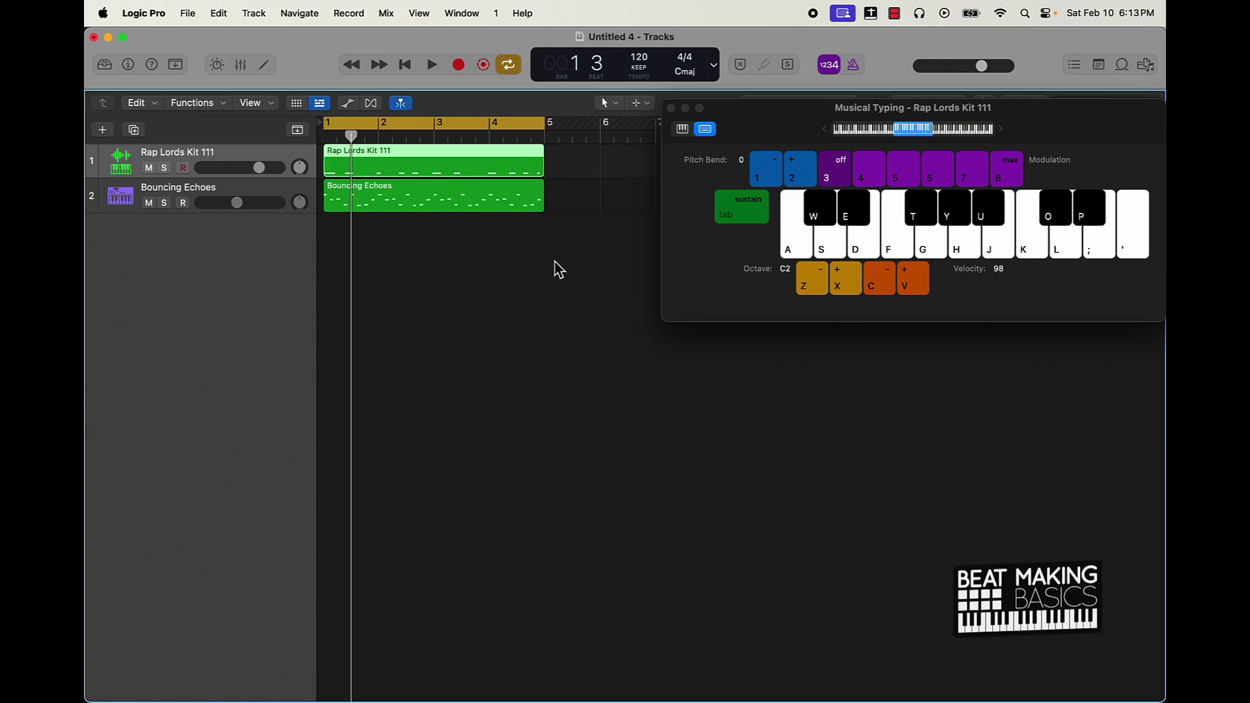
Play the recorded kick pattern together with the Bouncing Echoes melody to check it, and stop playback
click(564, 279)
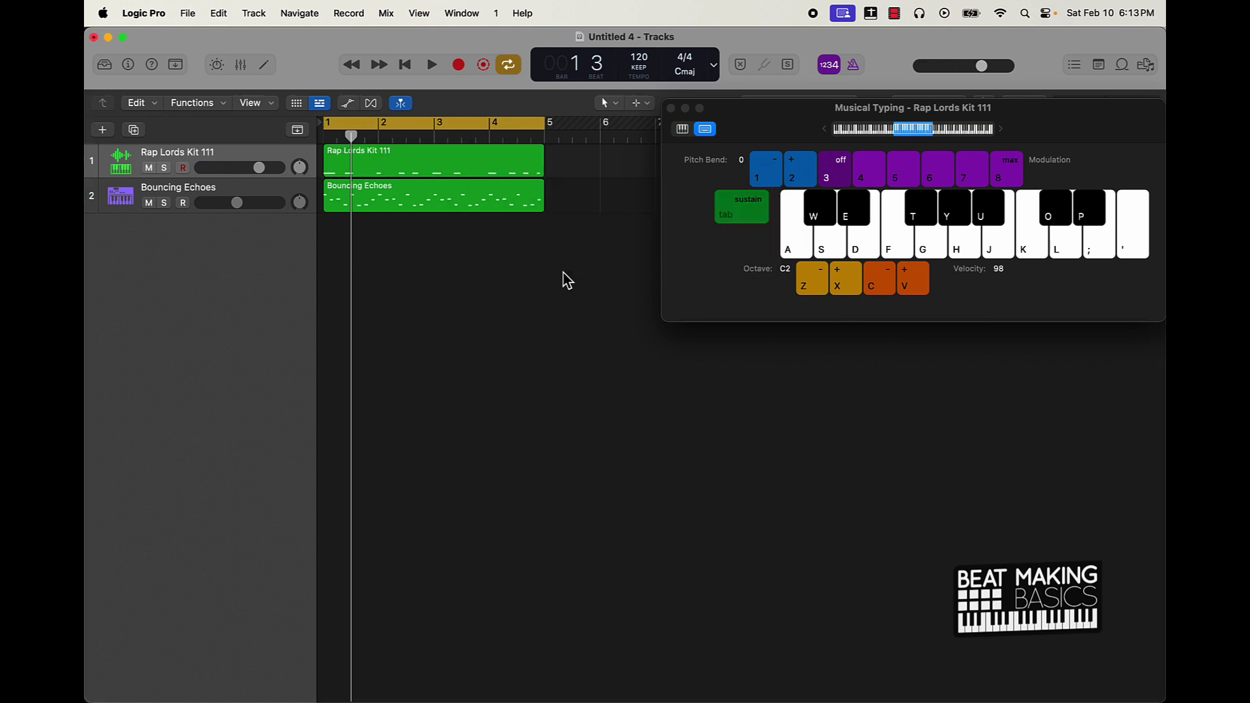
key(space)
key(k)
key(k)
key(k)
key(k)
key(k)
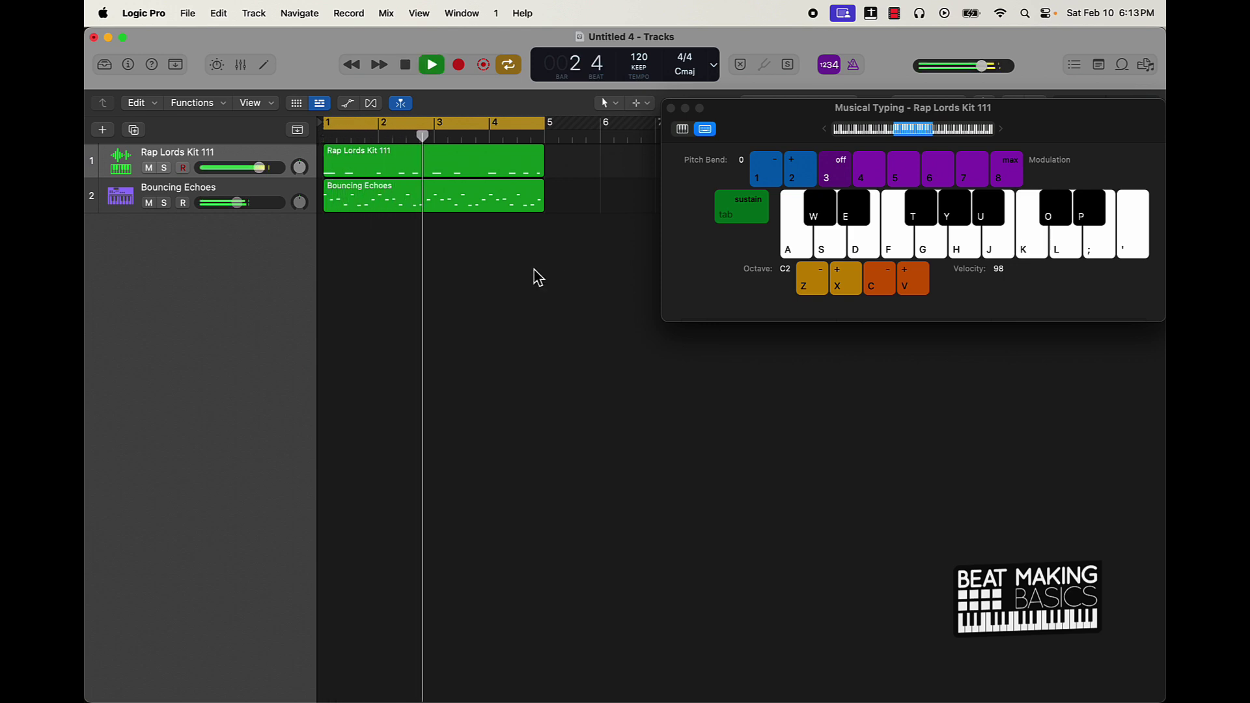
key(space)
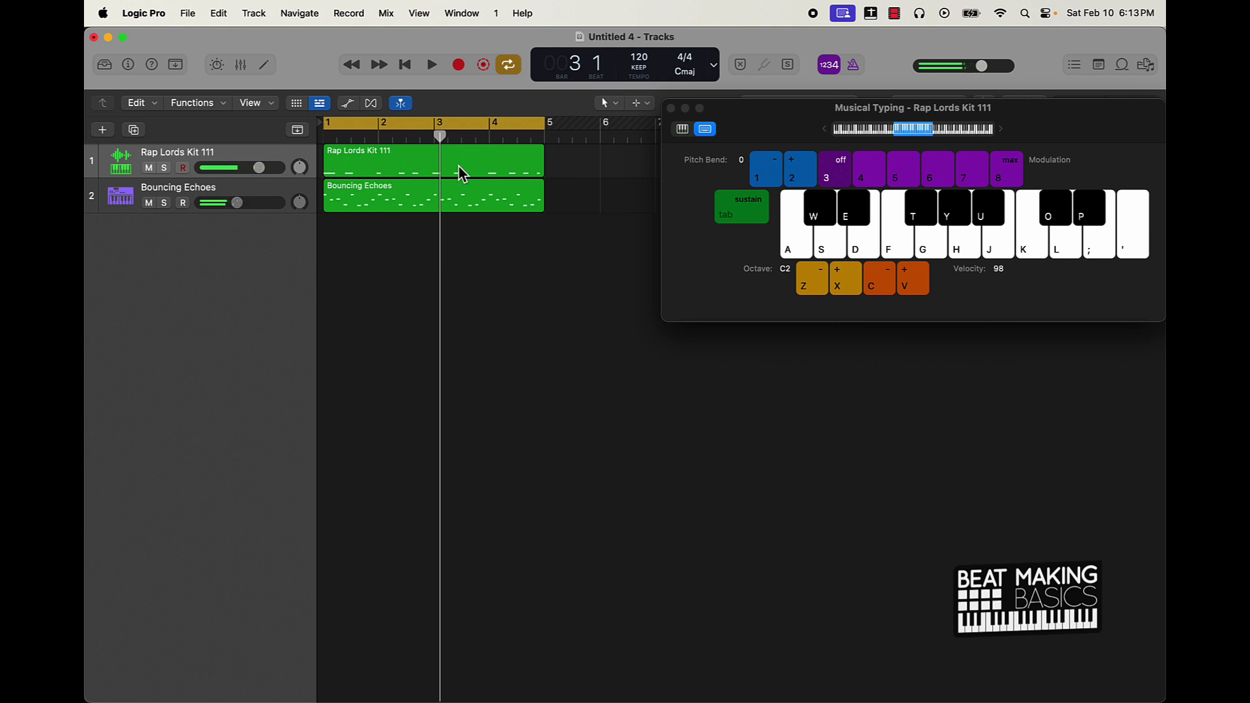
Open the Rap Lords Kit 111 kick region in the Piano Roll and quantize all its notes to 1/16 Note
double_click(460, 173)
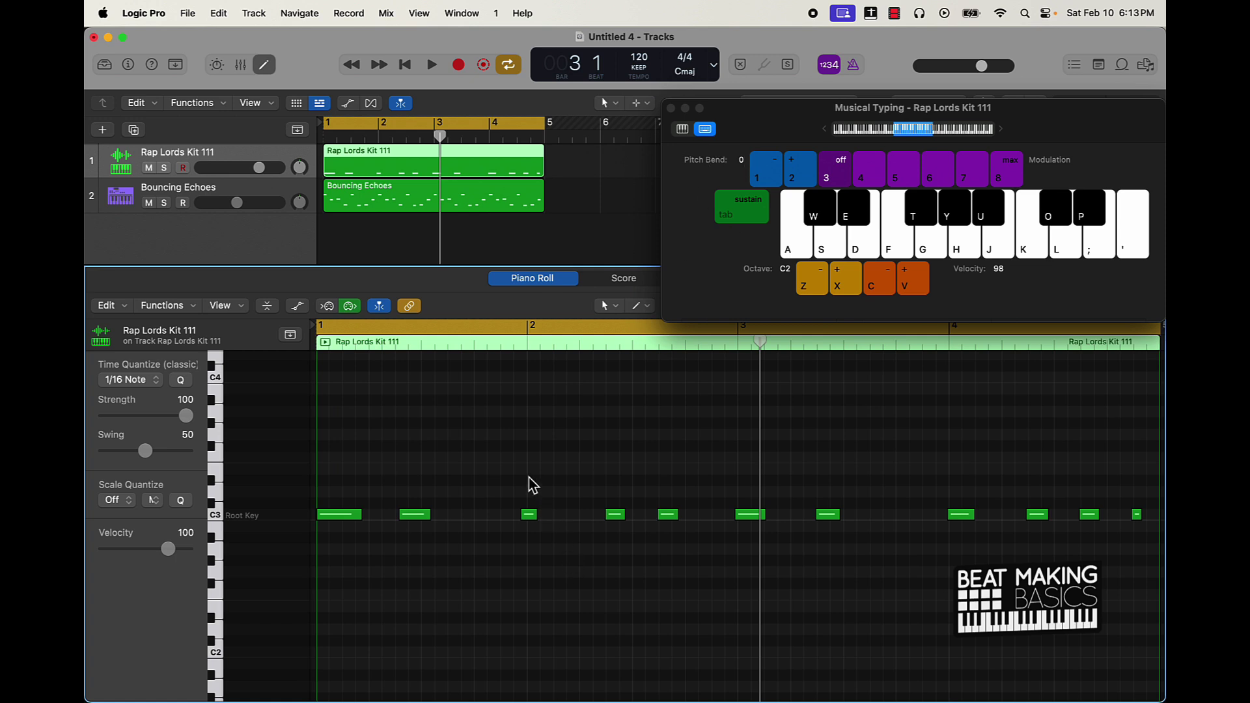
key(super+a)
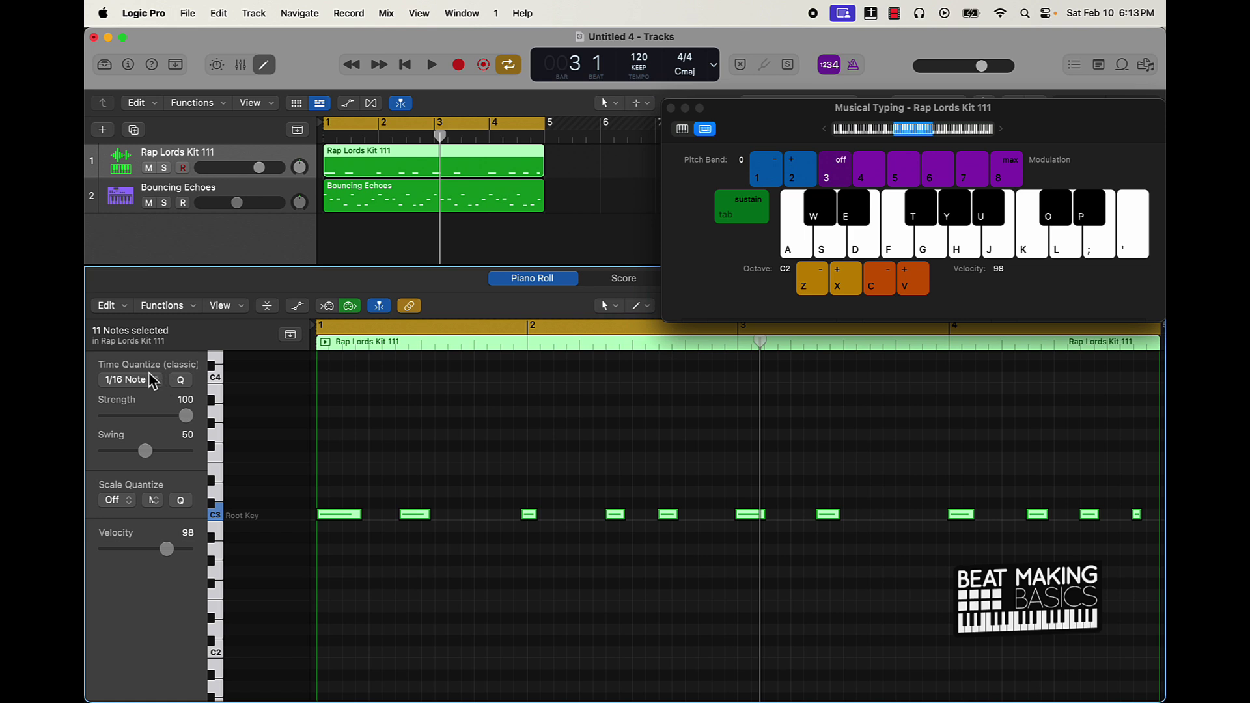
click(182, 380)
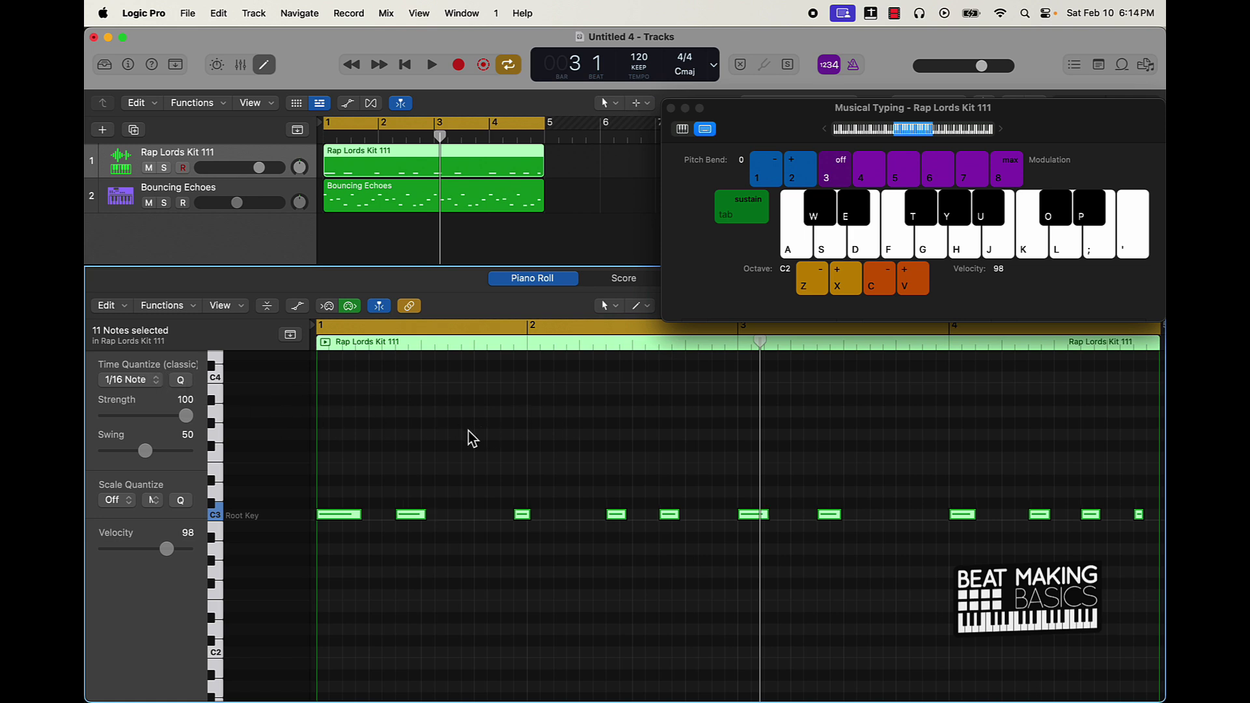
Change the time quantization of the selected kick notes to 1/8 Swing A
click(158, 383)
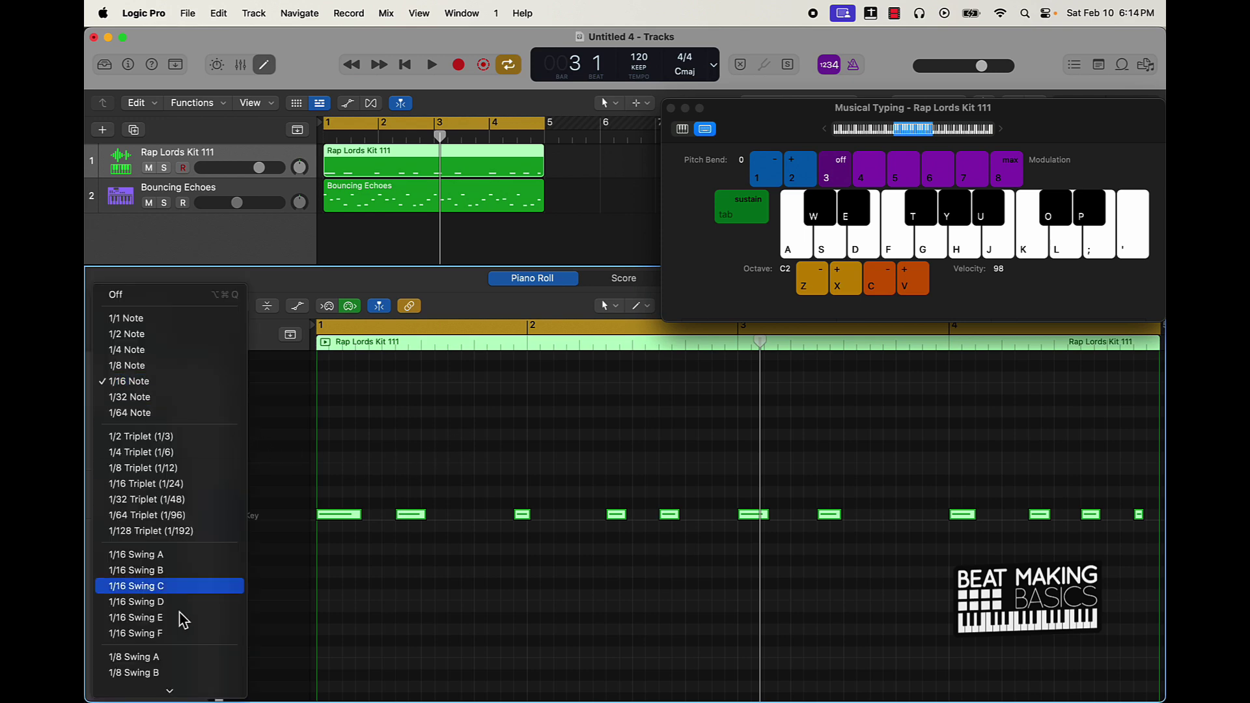
scroll(179, 578, down, 1)
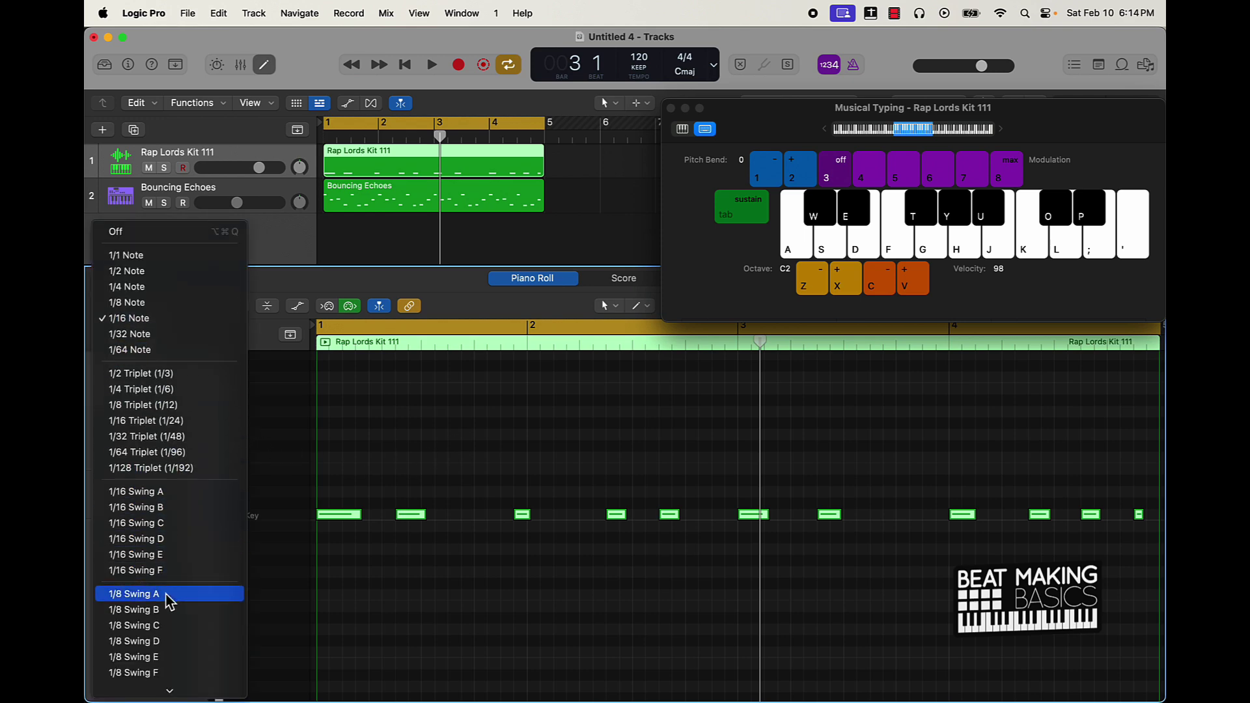
click(170, 594)
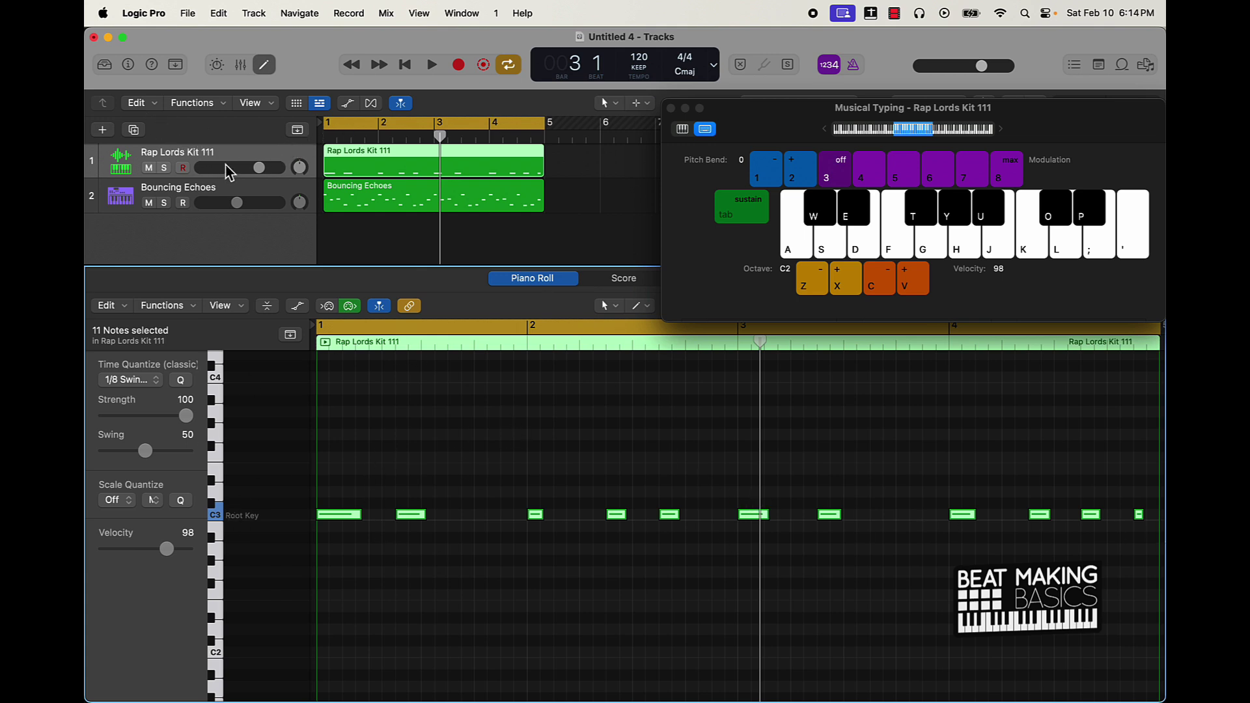
Duplicate the Rap Lords Kit 111 track with its settings and open the new track's Quick Sampler
key(super+d)
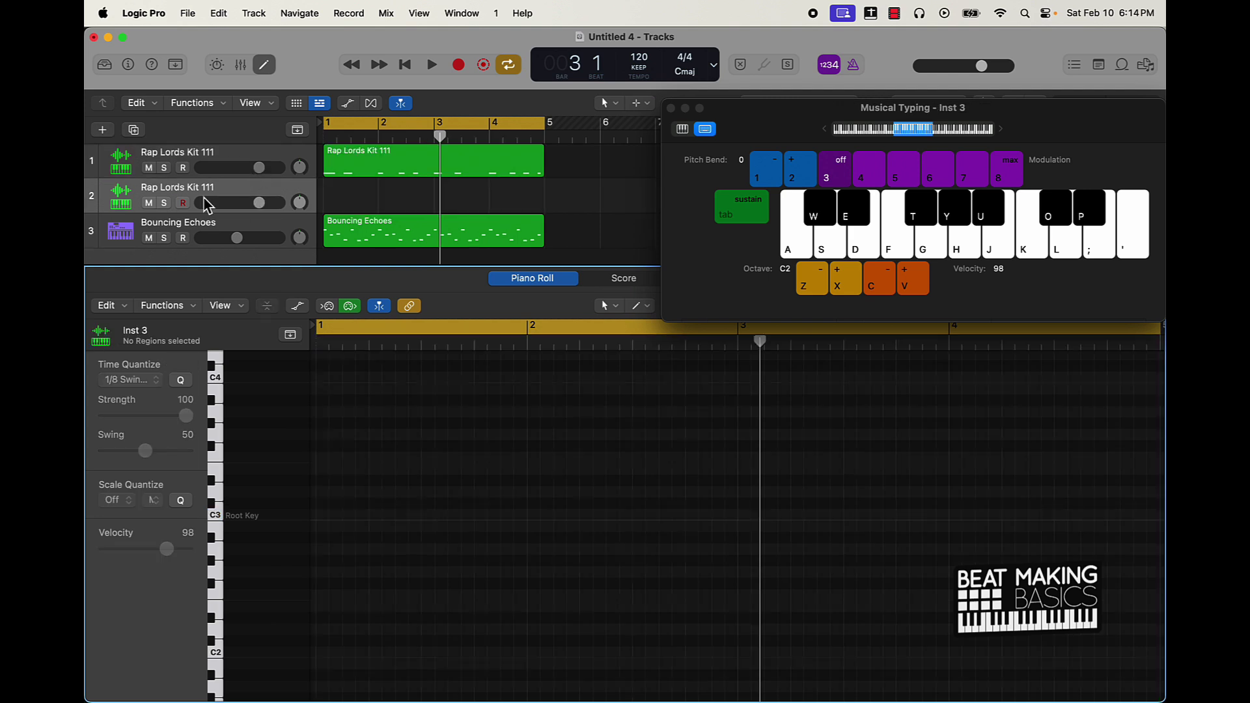
click(129, 65)
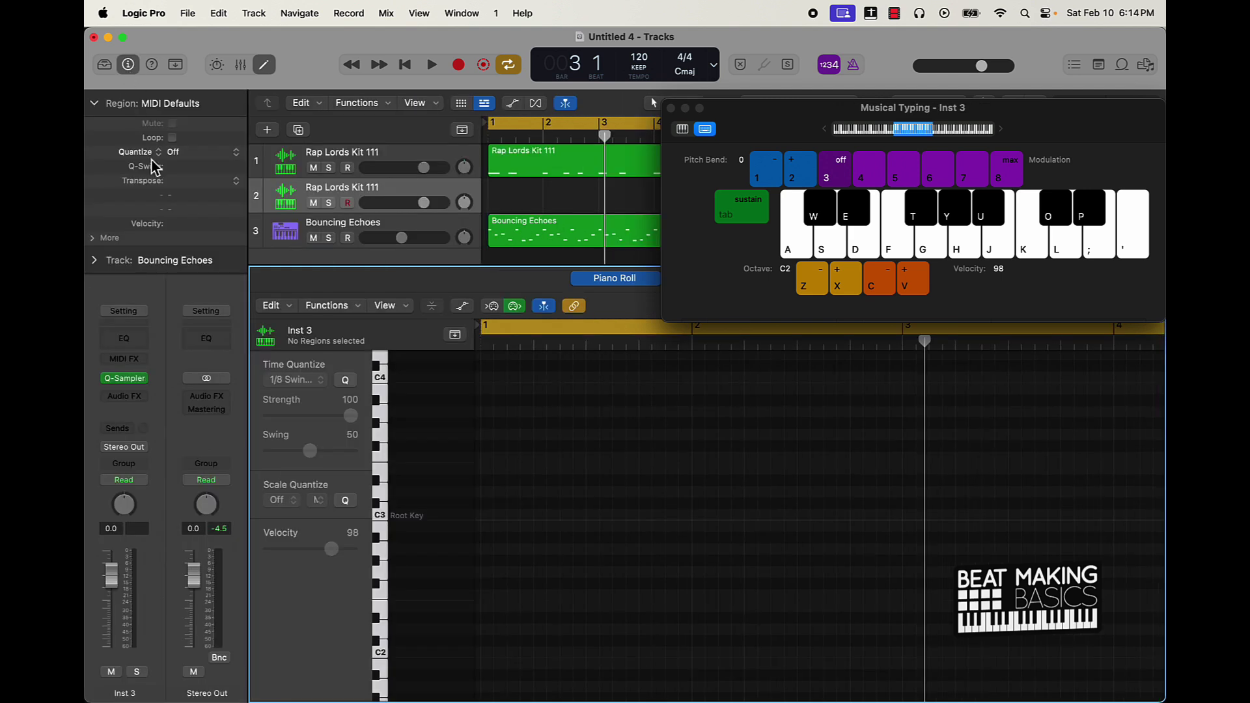
click(125, 383)
drag(665, 223, 709, 142)
Switch to Finder and load Clap A.wav from the Rap Lords samples into the duplicated track's Quick Sampler, replacing the kick
mouse_move(319, 678)
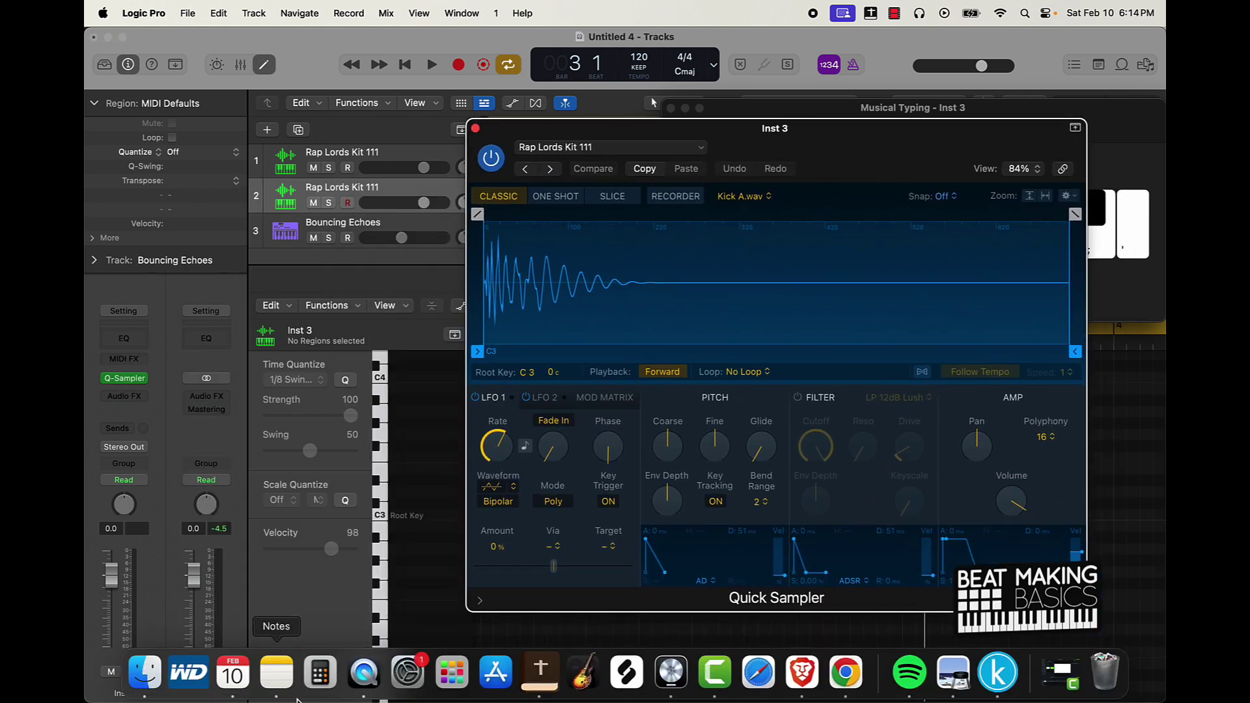
click(145, 672)
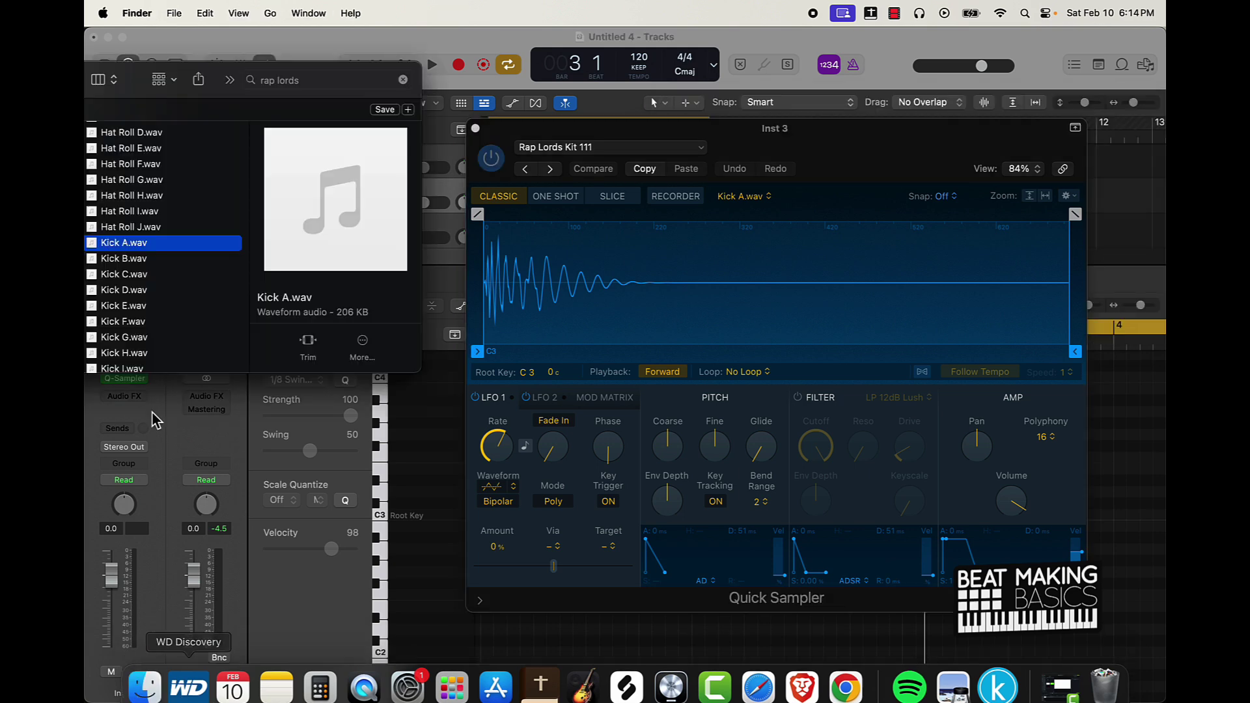
scroll(124, 319, up, 10)
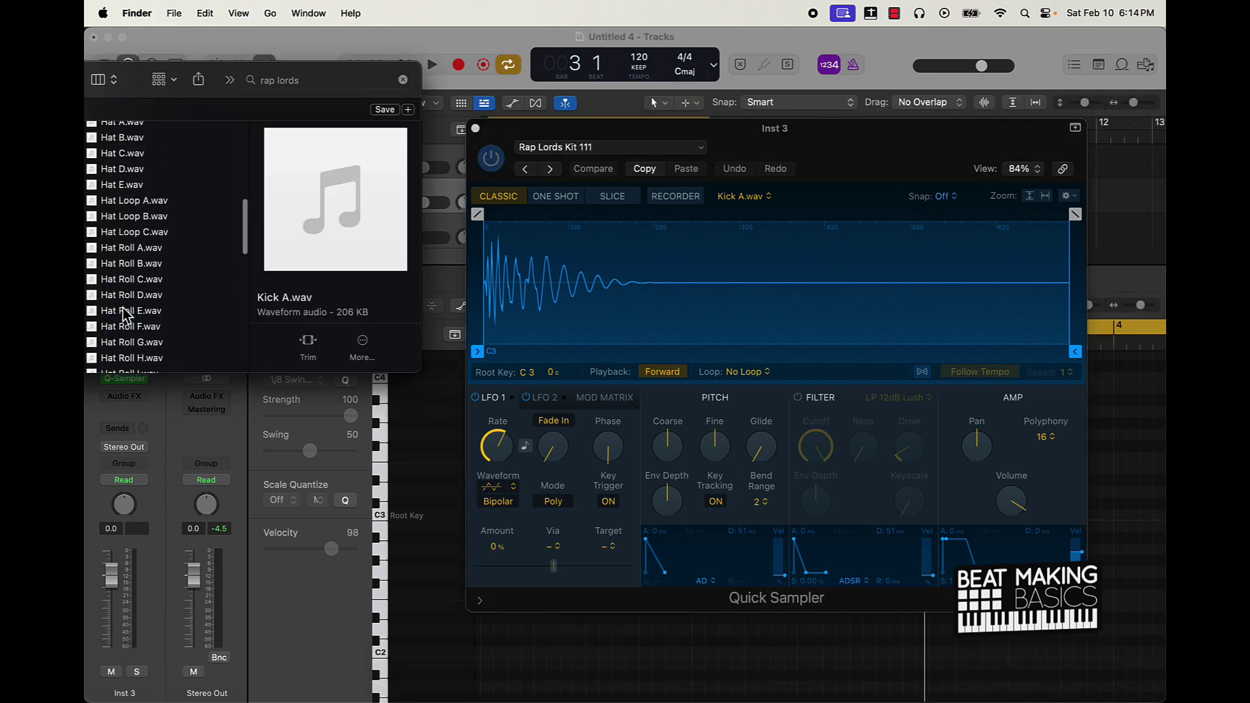
scroll(125, 315, up, 5)
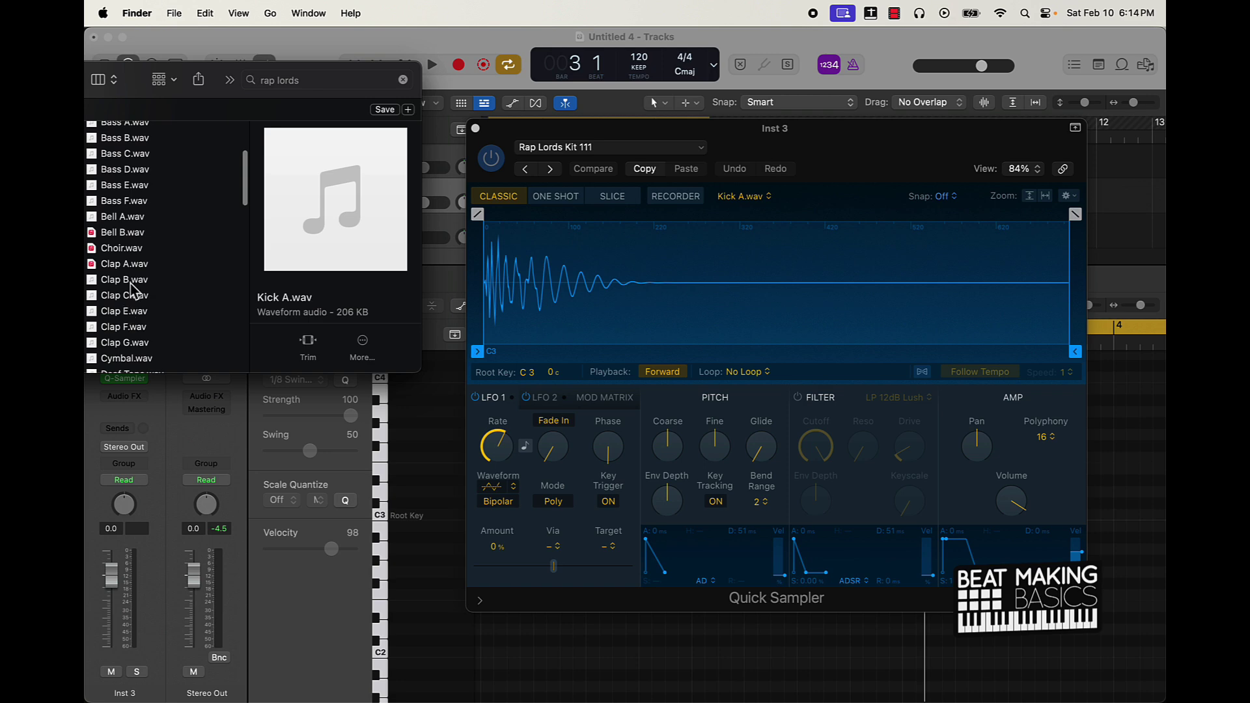
click(336, 208)
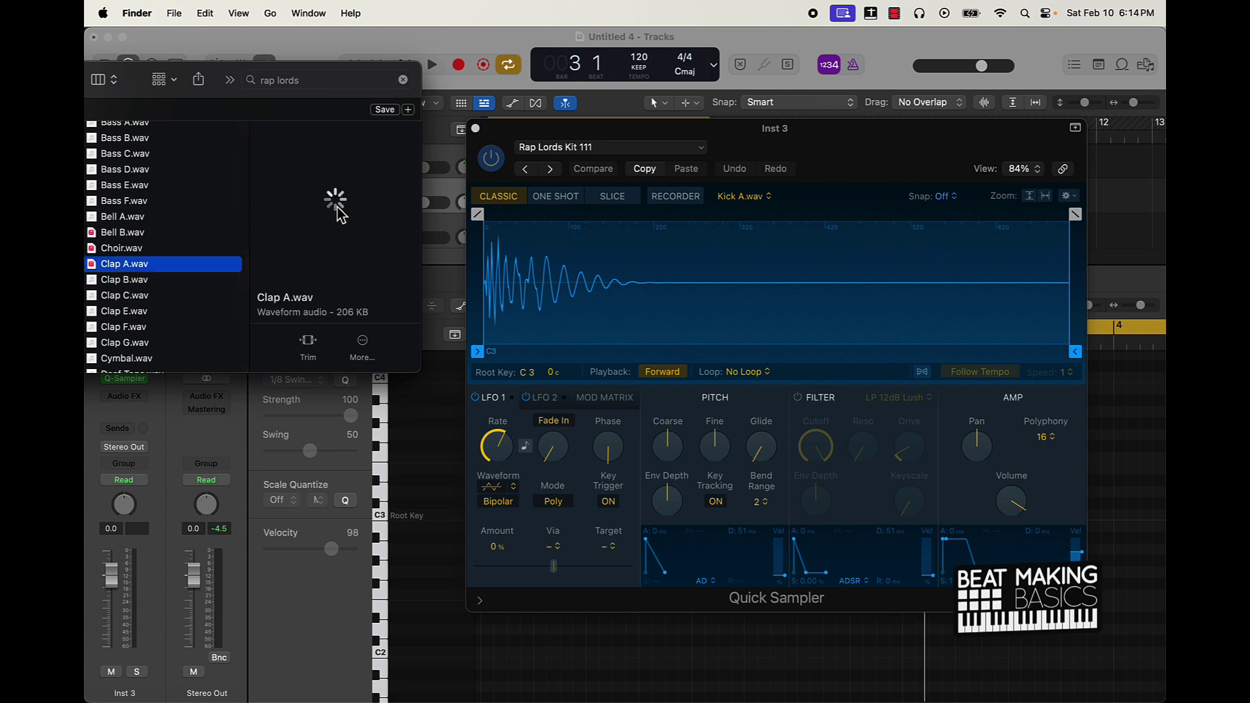
click(336, 199)
drag(319, 206, 572, 284)
Trim the clap's sample start to about 0.033 s, and close the Quick Sampler and Musical Typing windows
drag(477, 352, 506, 352)
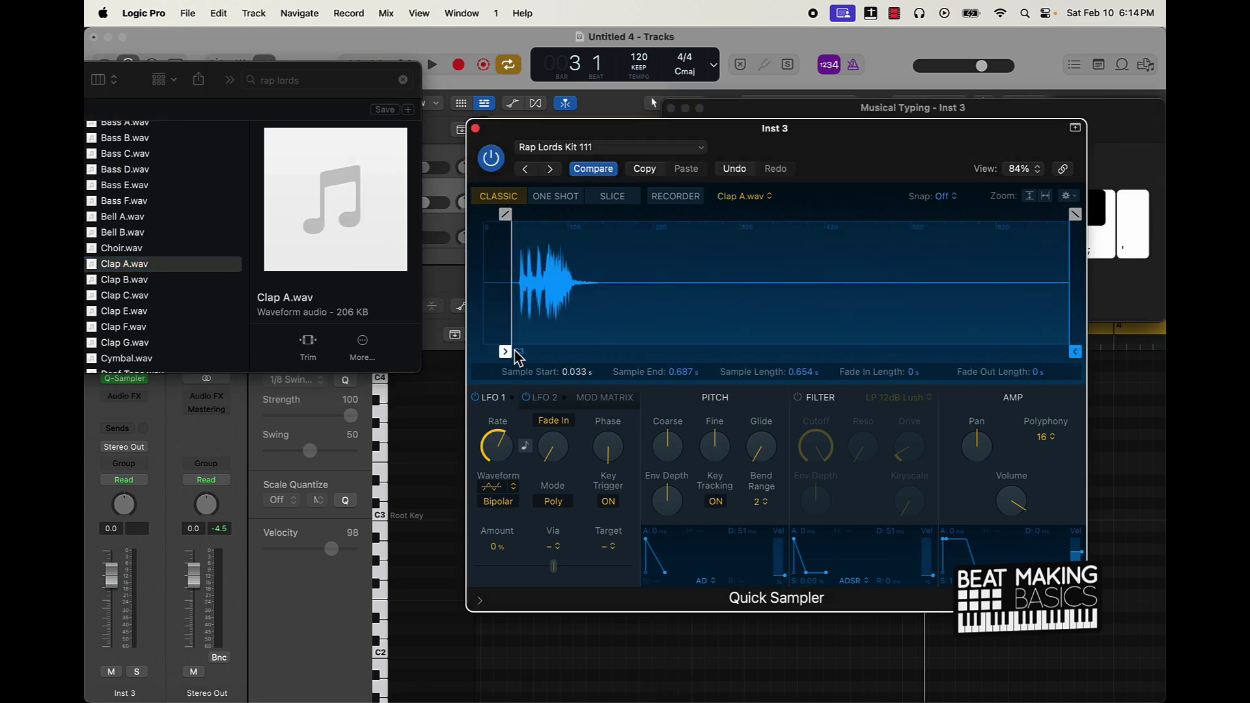
click(476, 129)
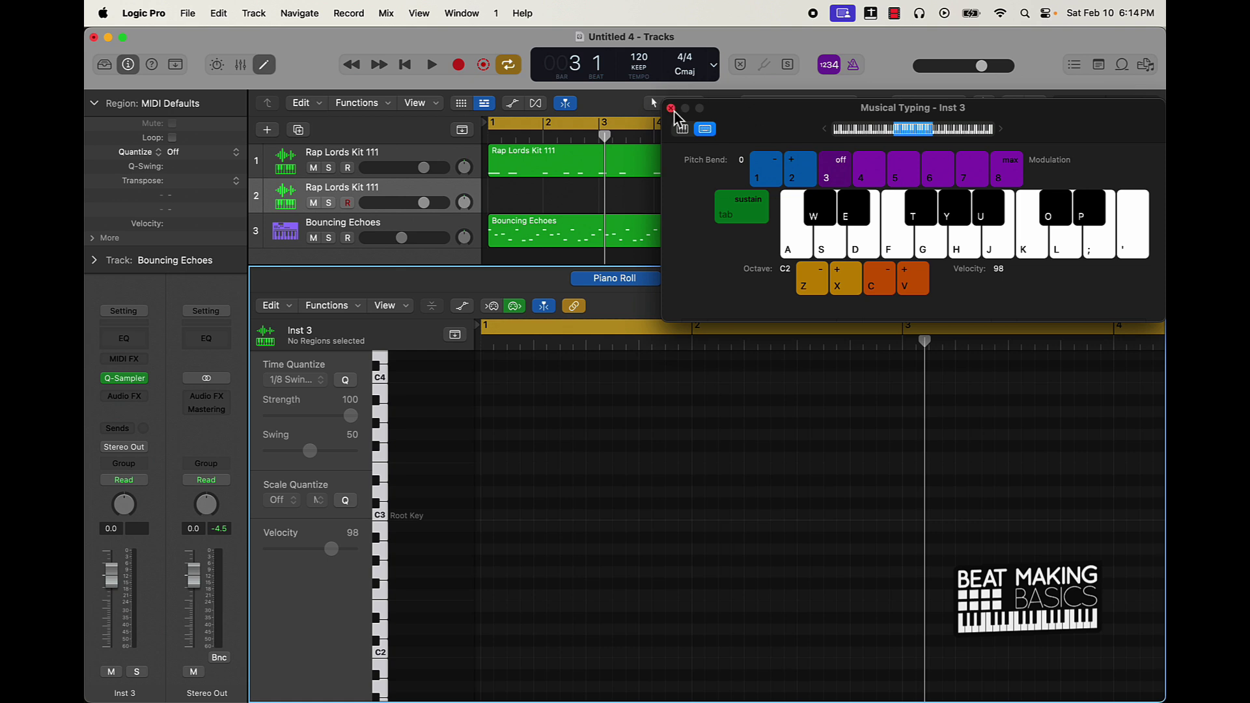
click(671, 108)
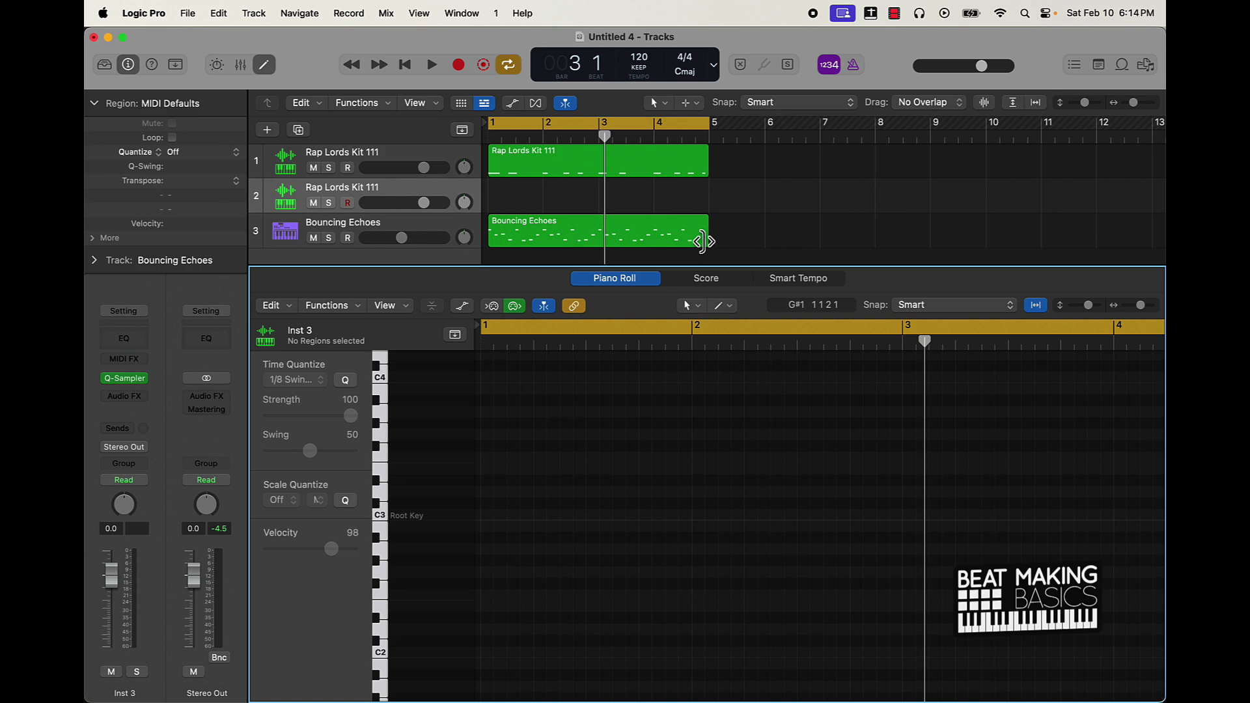
Create a pattern region on the clap track and turn on step 9 of its C3 row
right_click(534, 196)
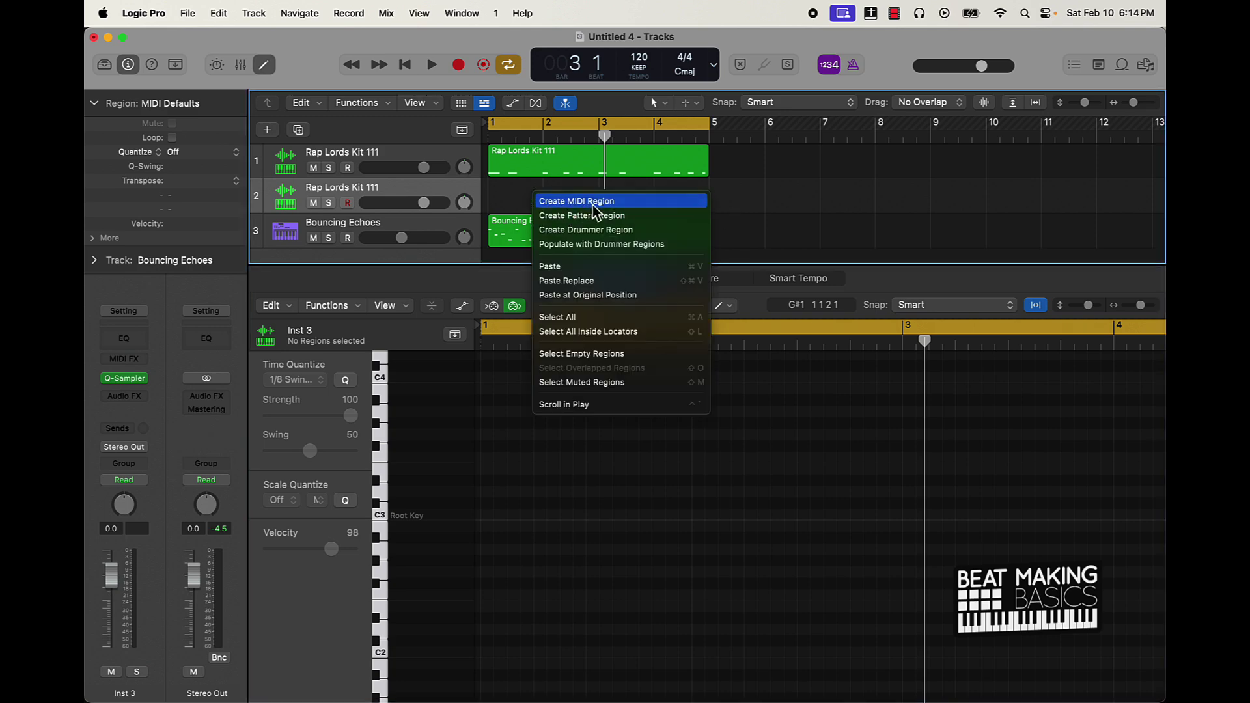
click(585, 216)
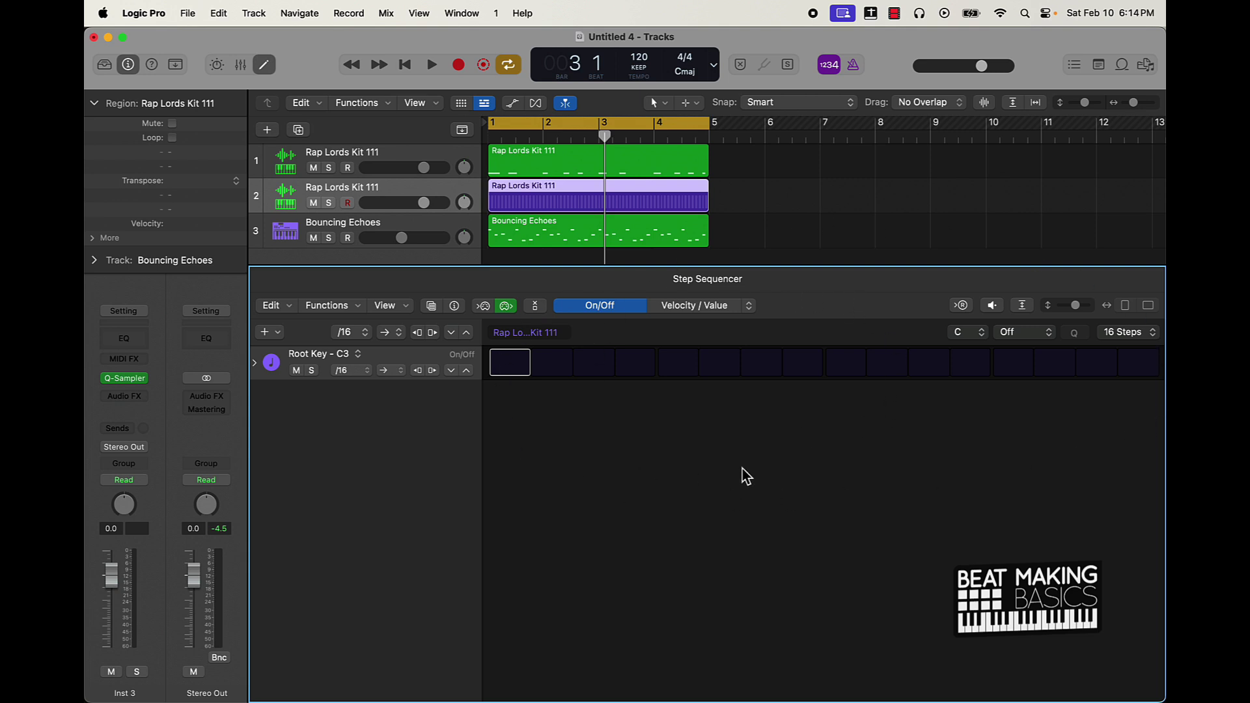
click(850, 362)
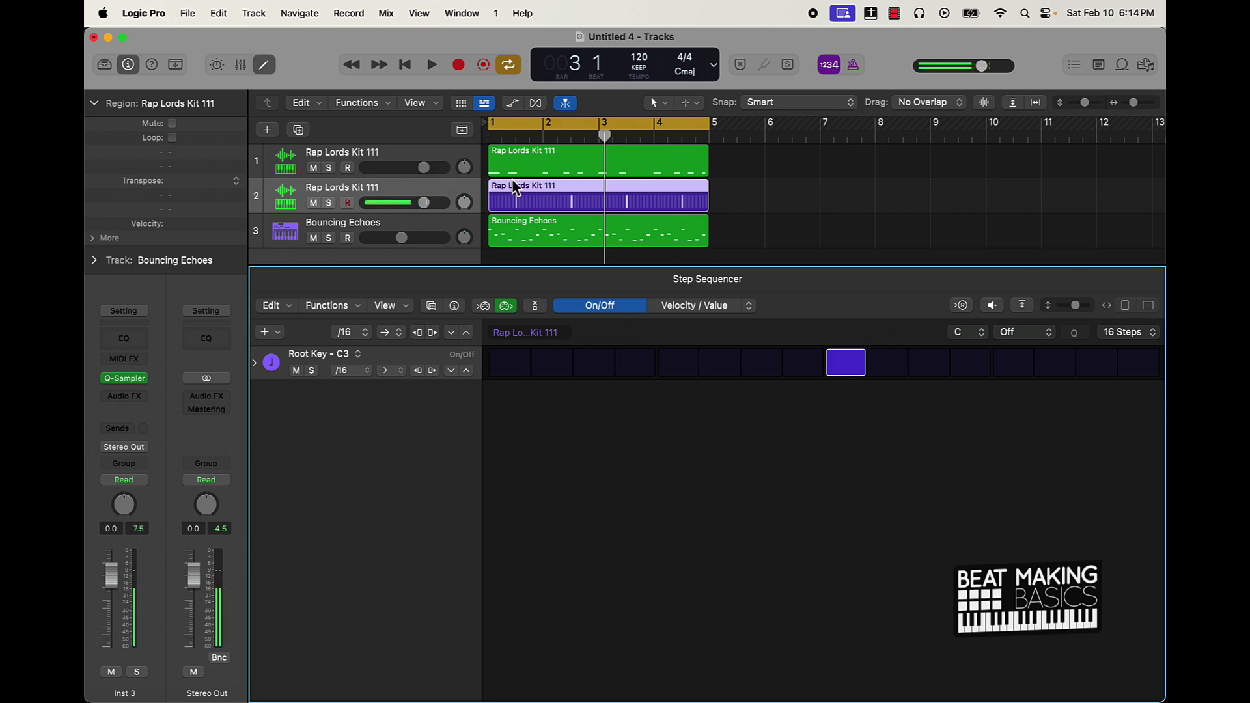
Deselect the clap pattern region and play the kick, clap and melody together, and stop playback
click(810, 211)
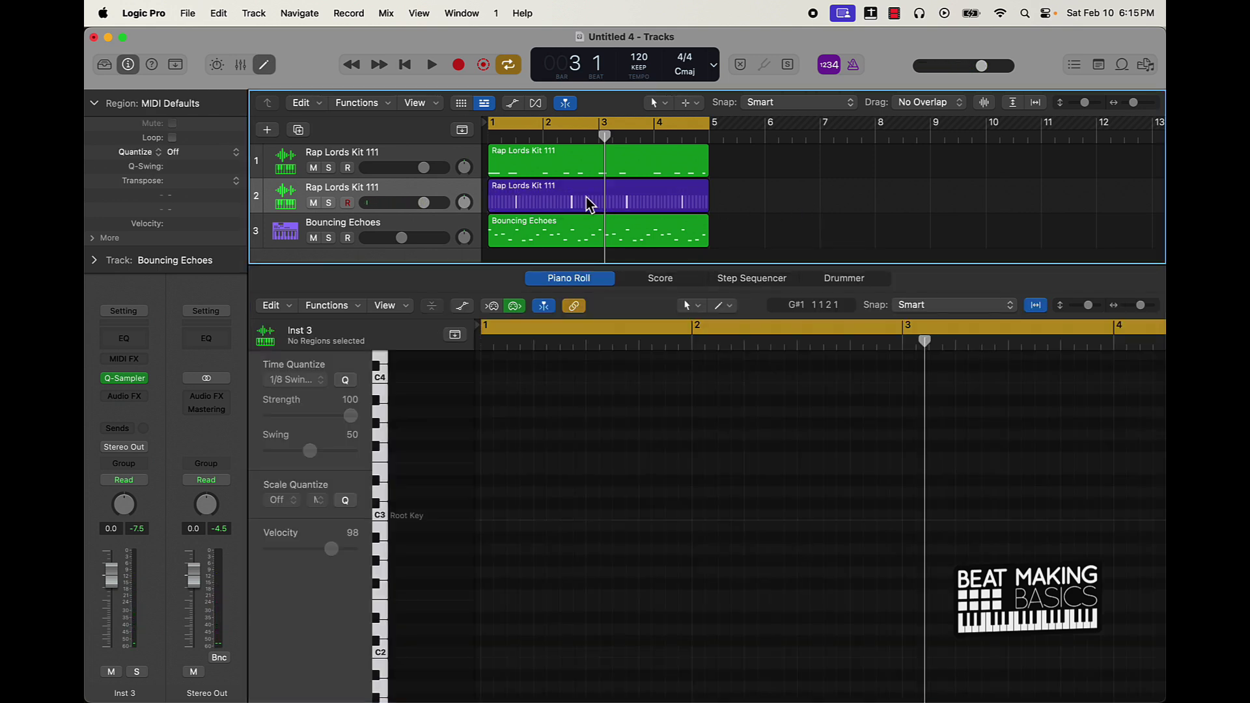
key(space)
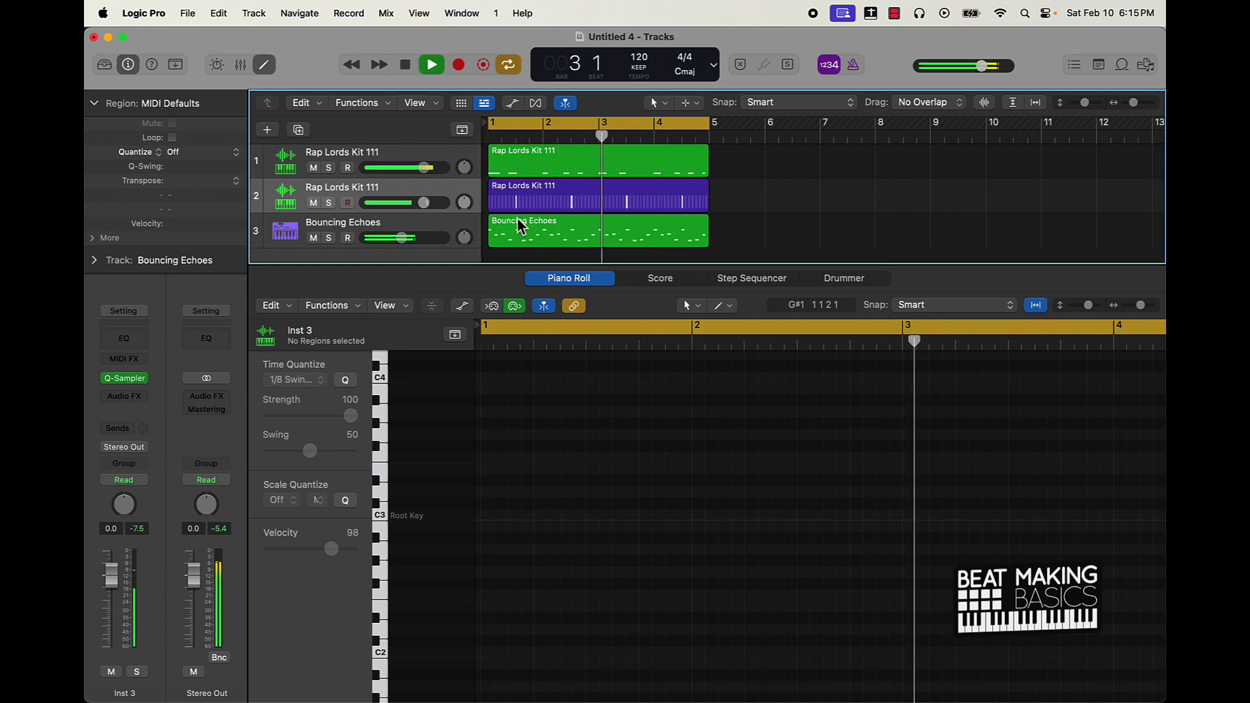
key(space)
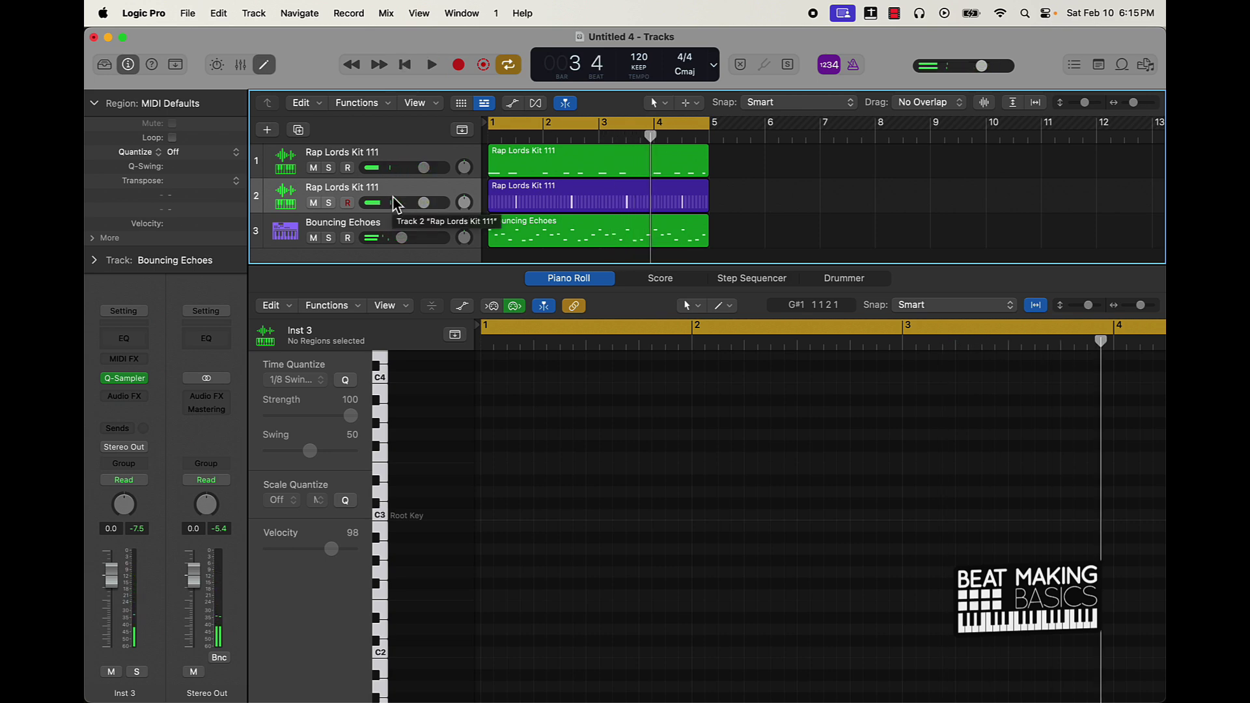
Duplicate the clap track, open the new track's Quick Sampler, and switch to Finder to browse the Rap Lords hat samples
key(super+d)
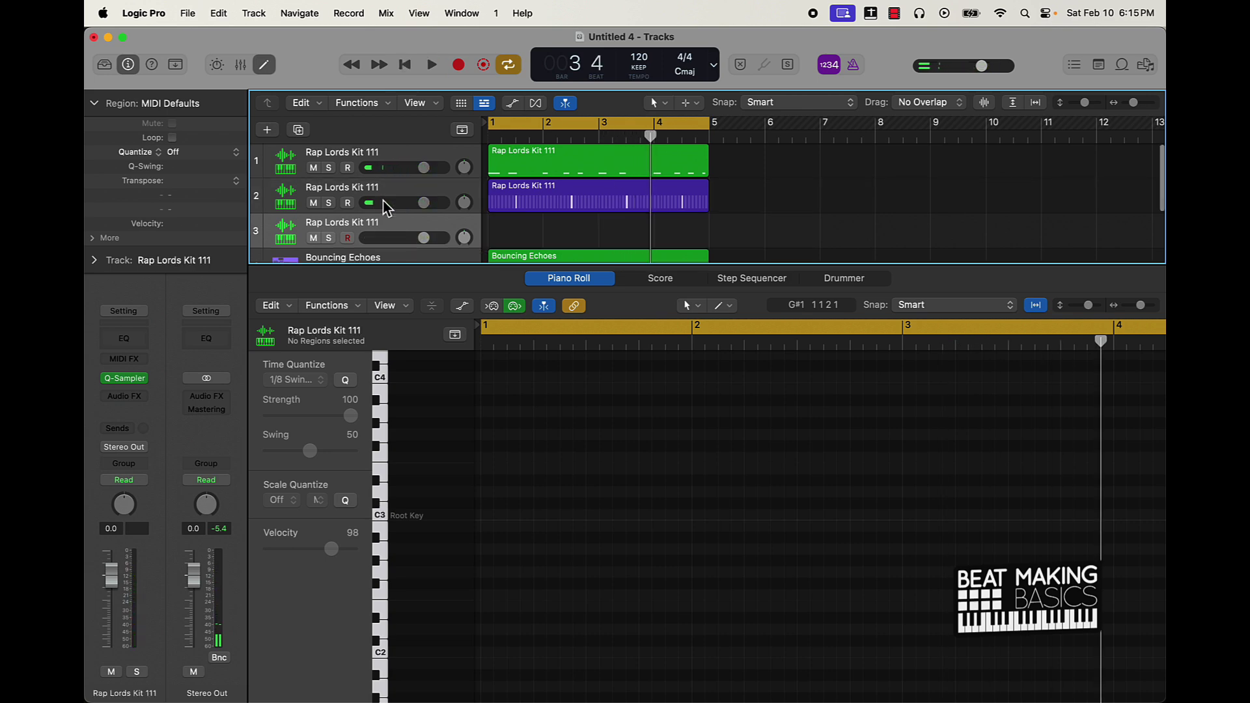
click(131, 383)
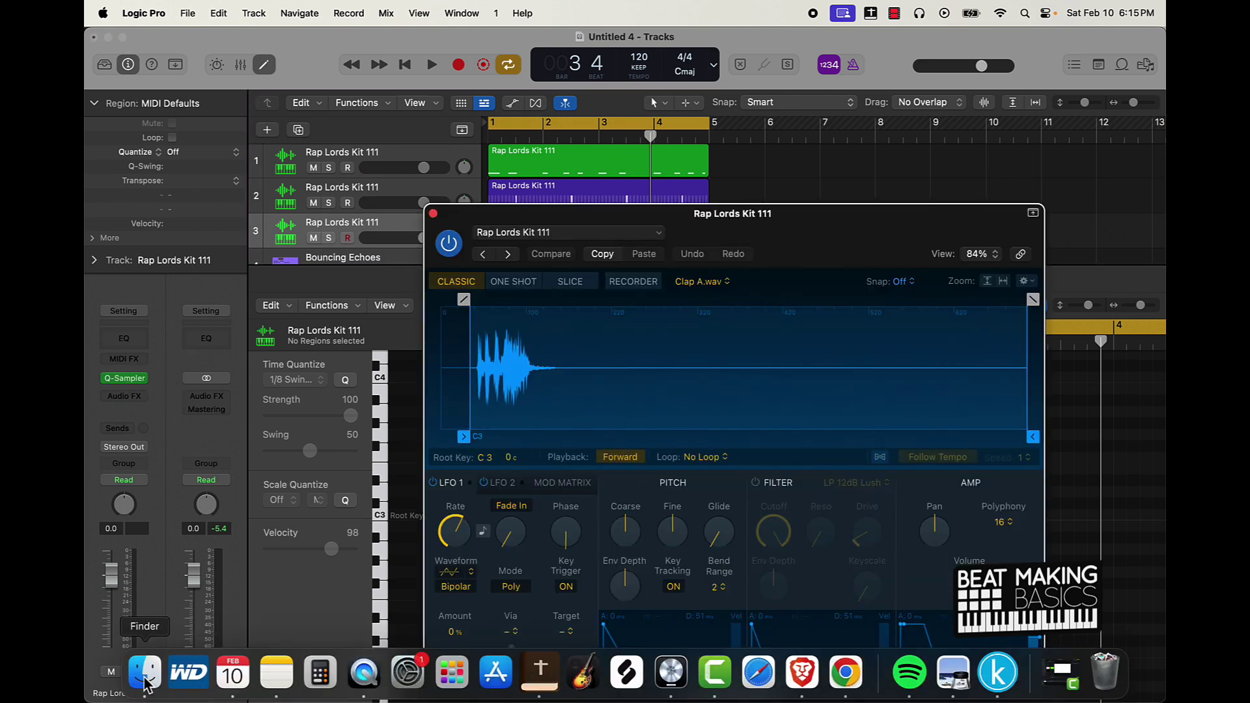
click(148, 684)
scroll(146, 240, down, 15)
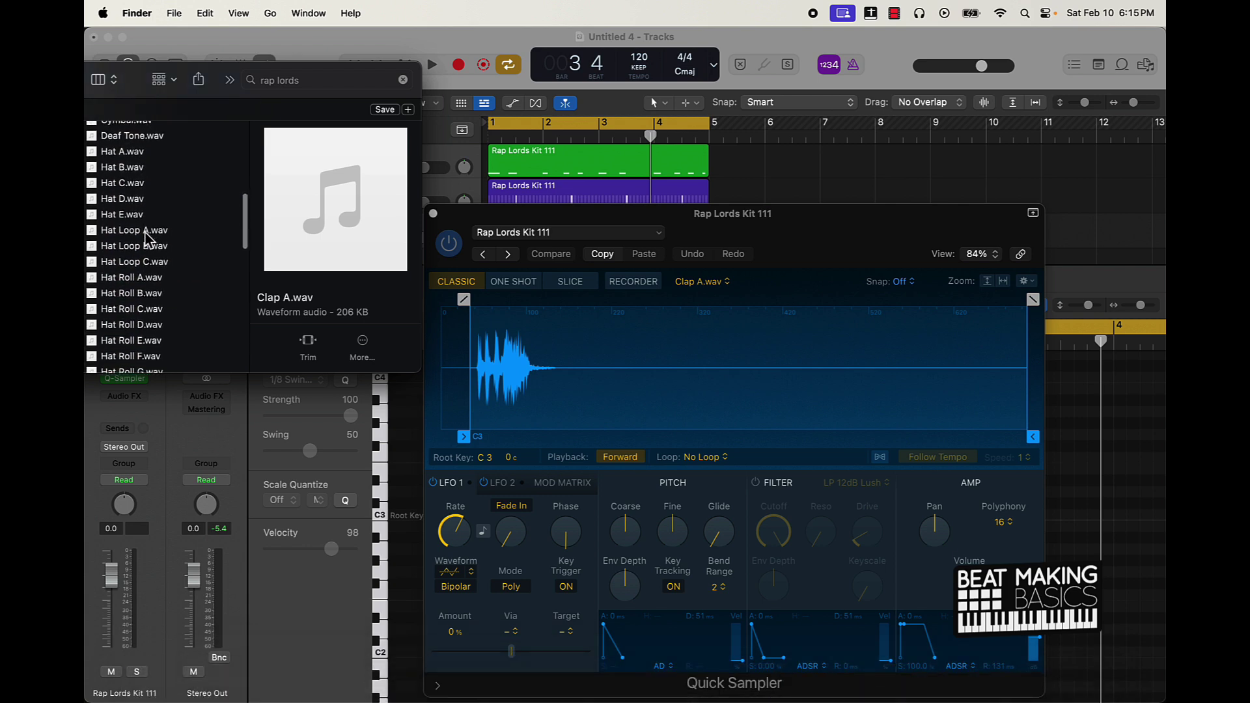
scroll(147, 240, down, 3)
scroll(148, 239, up, 6)
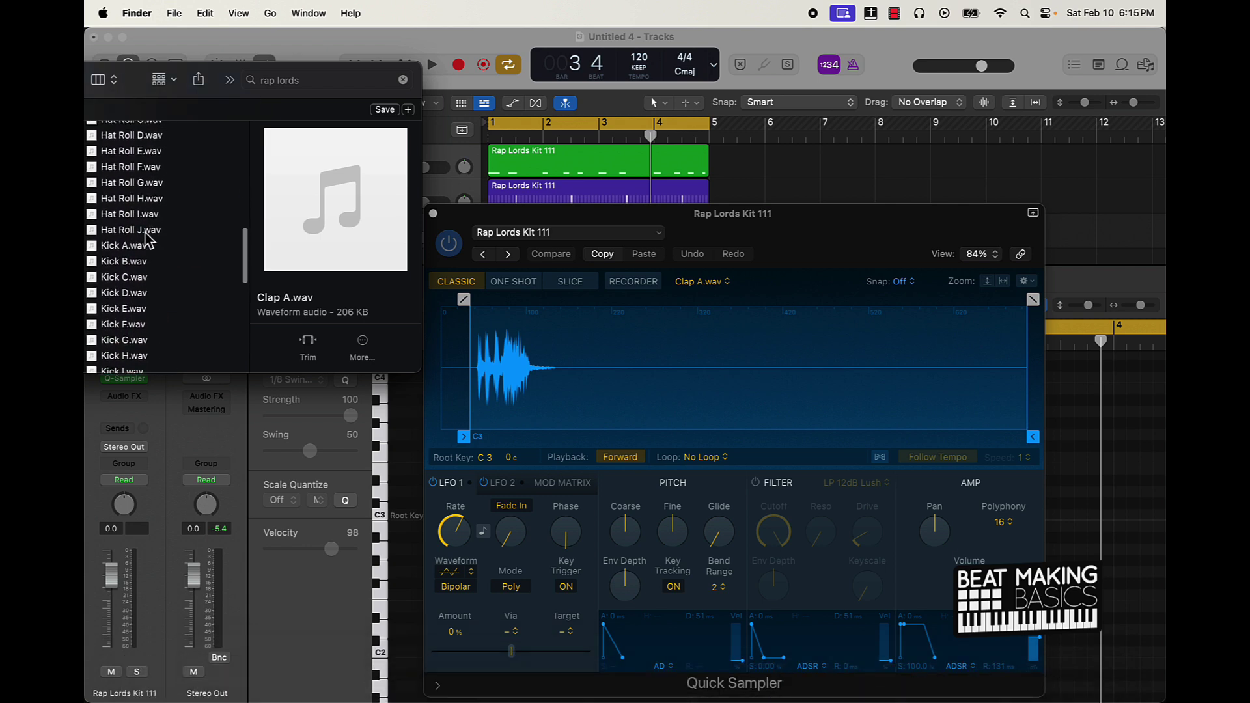
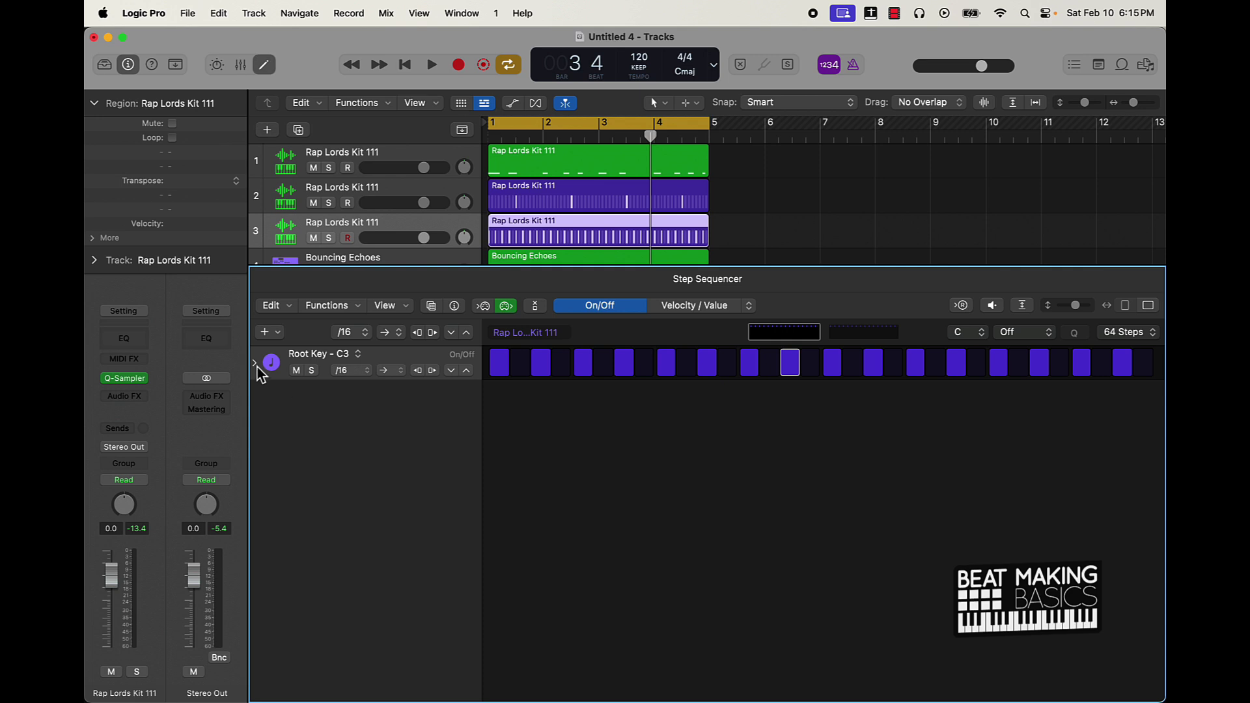
Expand the hat pattern's Root Key - C3 row and set its second and third subrows to Repeat and Note
click(255, 364)
click(464, 423)
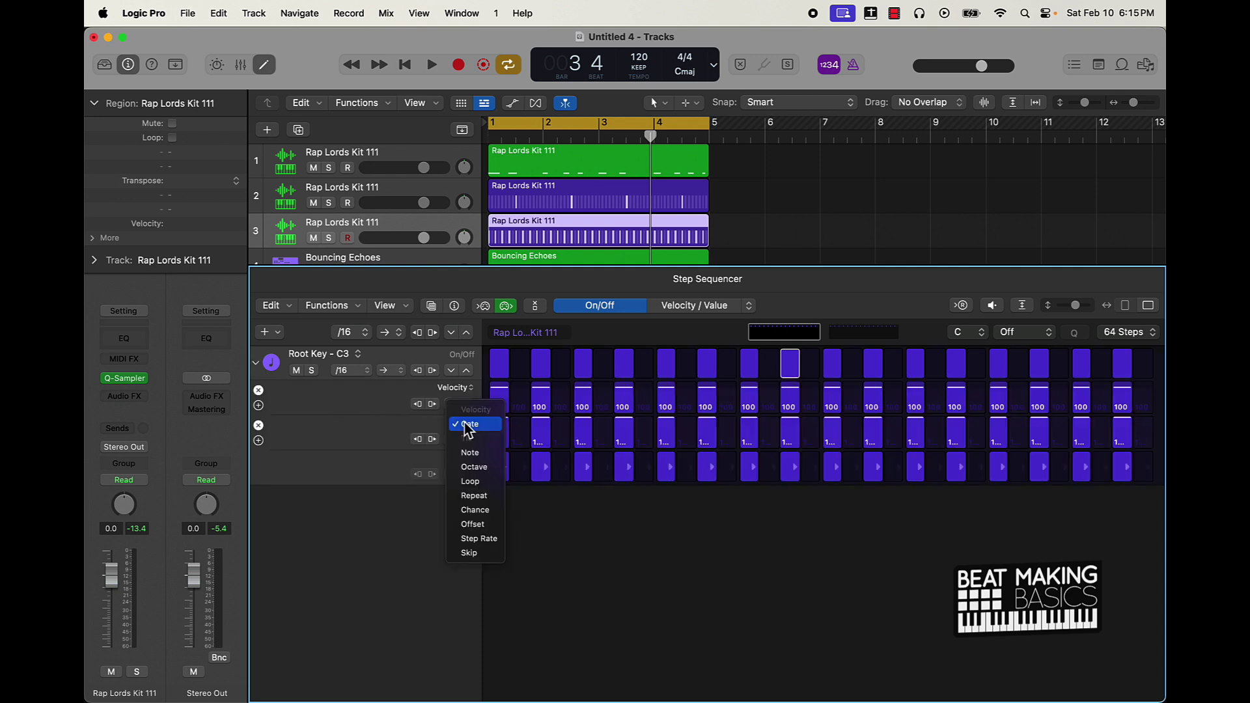
click(472, 494)
click(463, 457)
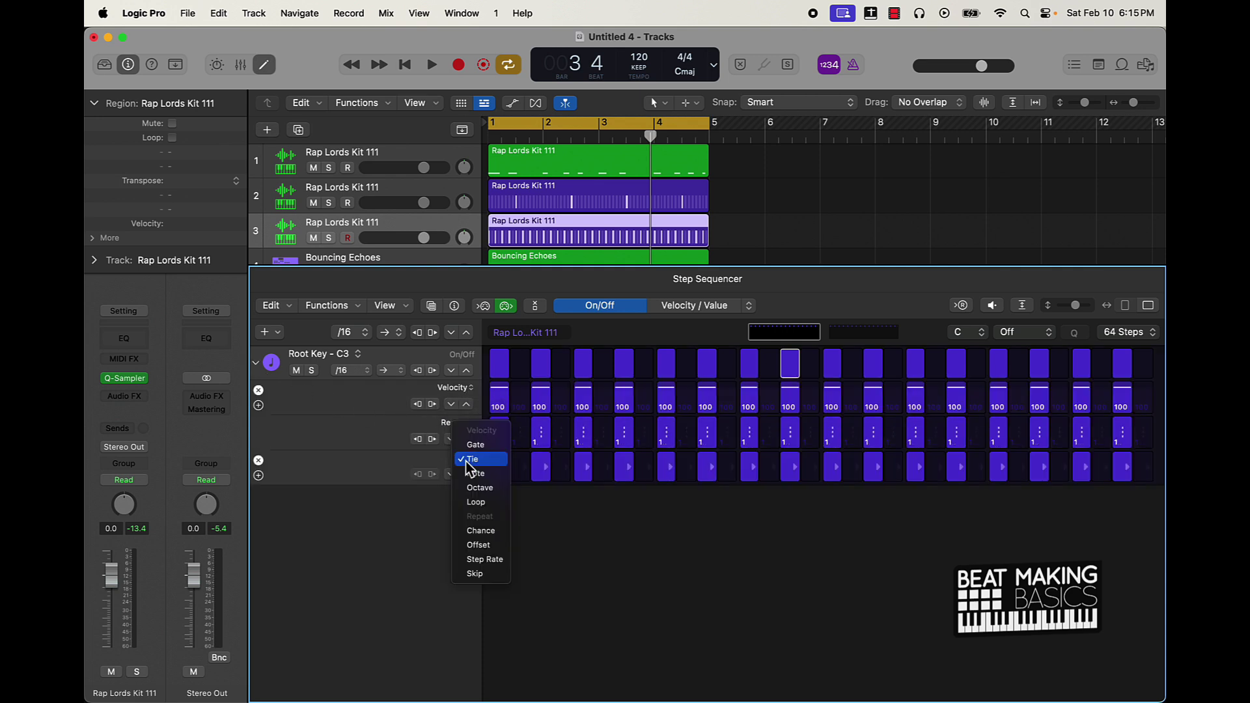
click(476, 474)
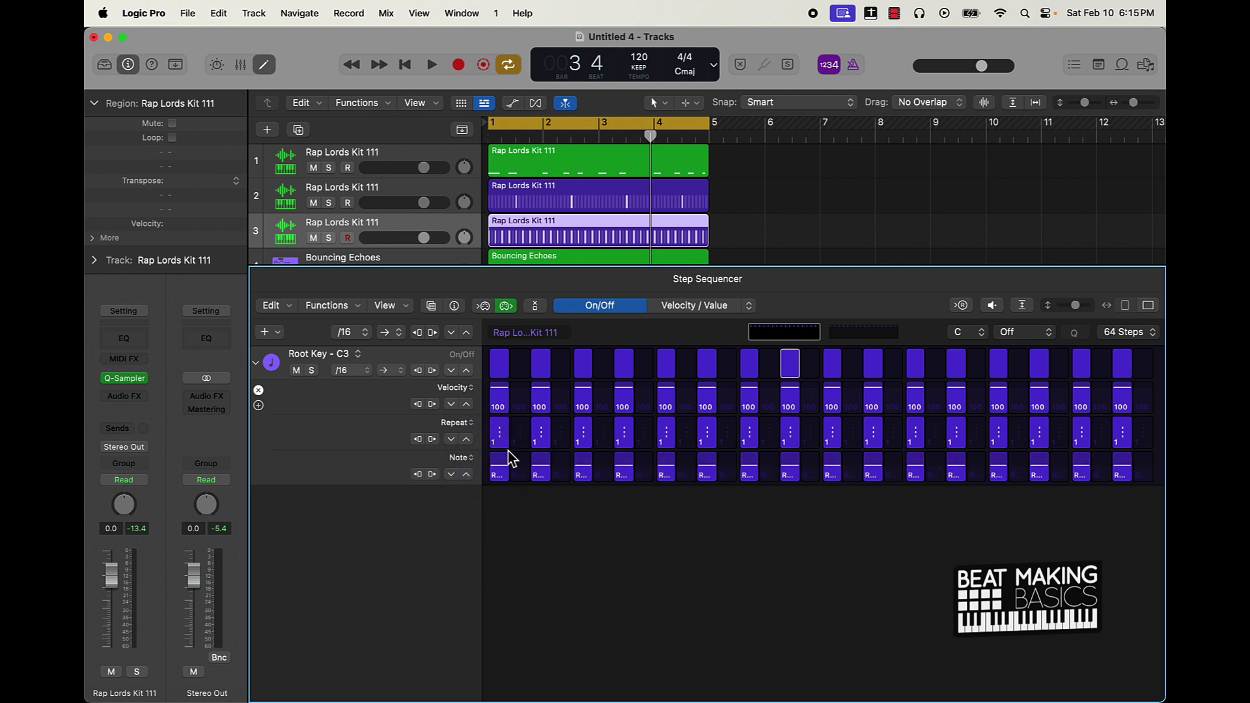
Turn on steps 2 and 4, set repeats 4, 3, 3, 2, 2 on steps 1–5, and notes A#2 on step 5, A2 on step 9
click(521, 364)
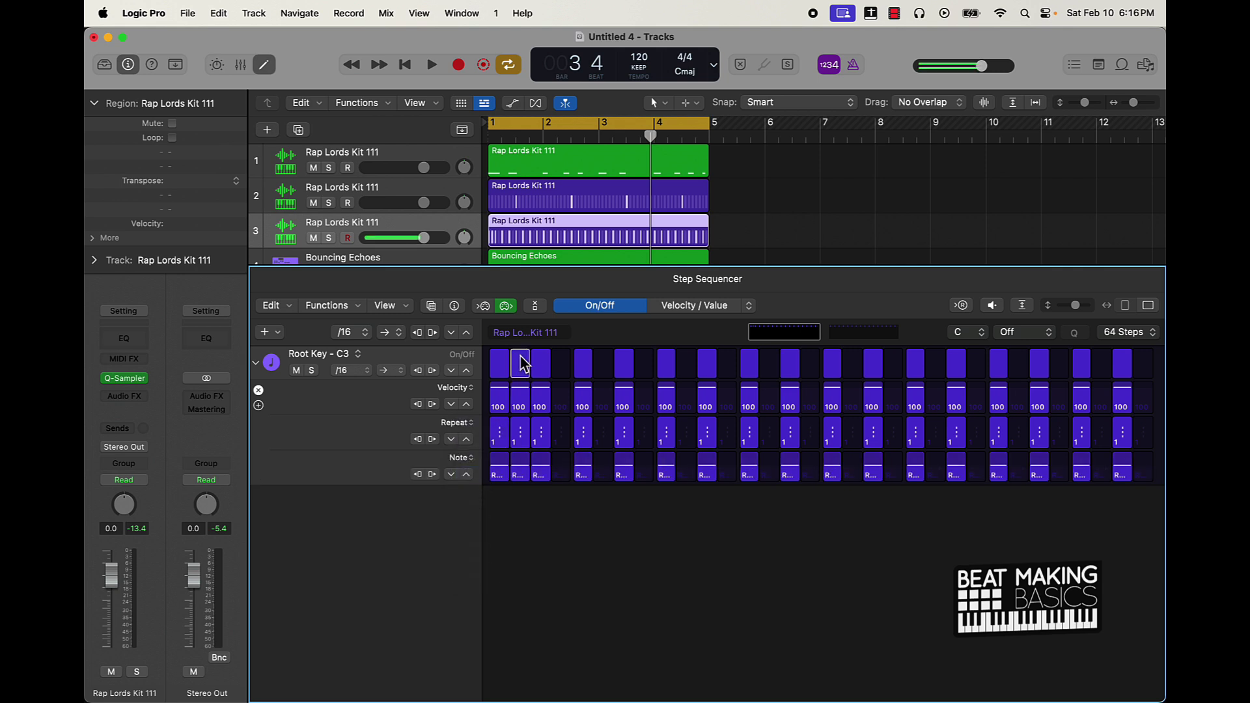
click(560, 364)
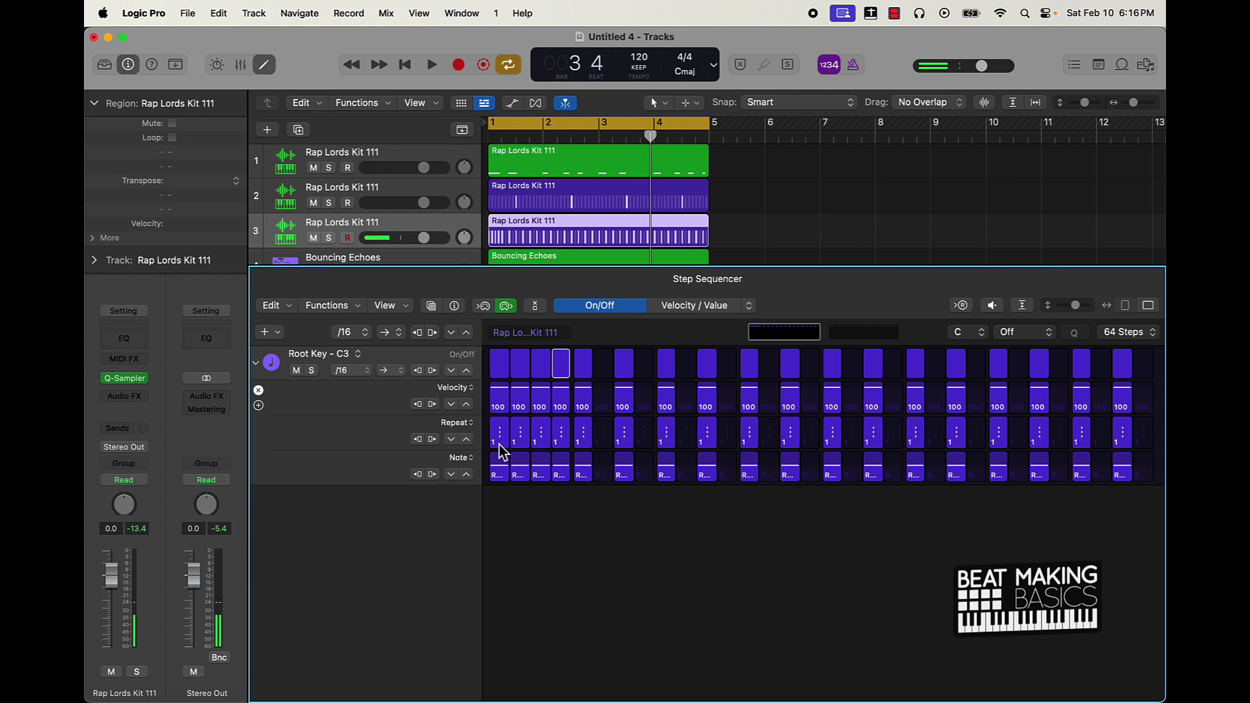
mouse_move(499, 443)
mouse_down()
mouse_move(589, 448)
mouse_move(580, 480)
mouse_move(645, 468)
mouse_up()
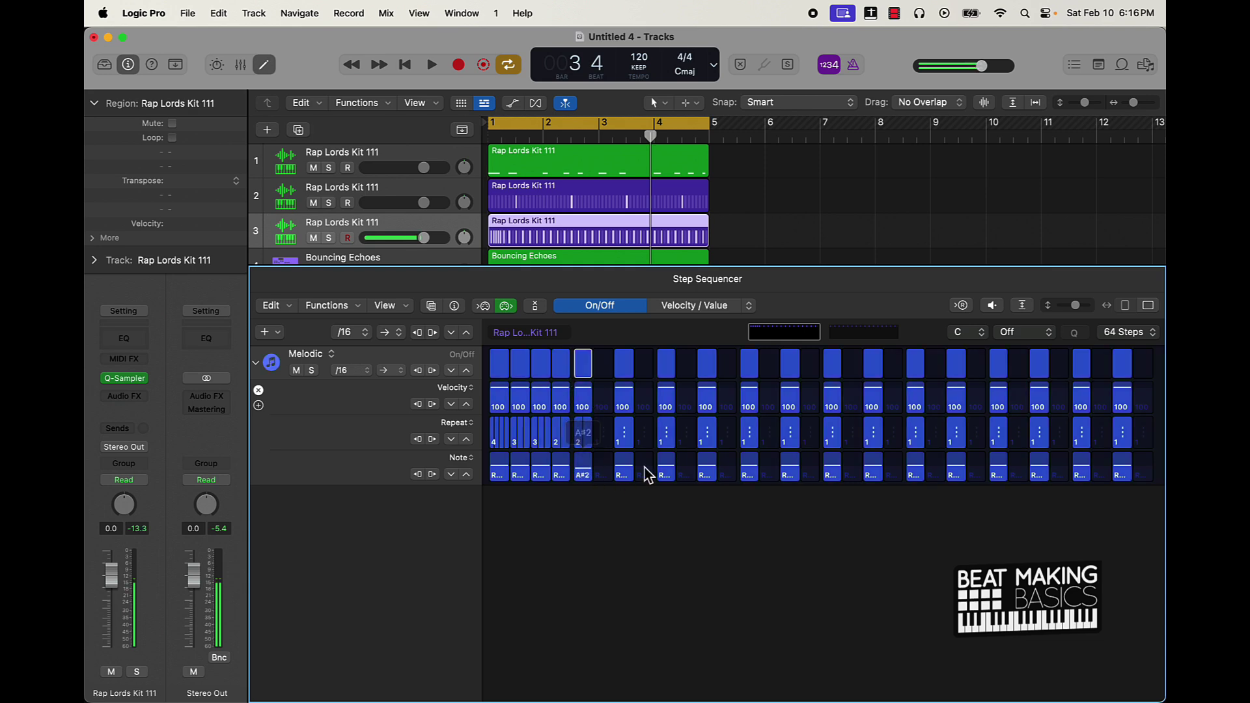
click(667, 476)
Add steps 14 and 24, set steps 15, 21, 25, 27 to G2, F#2, G#2, A2, and repeats 5 and 2 on steps 23 and 31
click(773, 397)
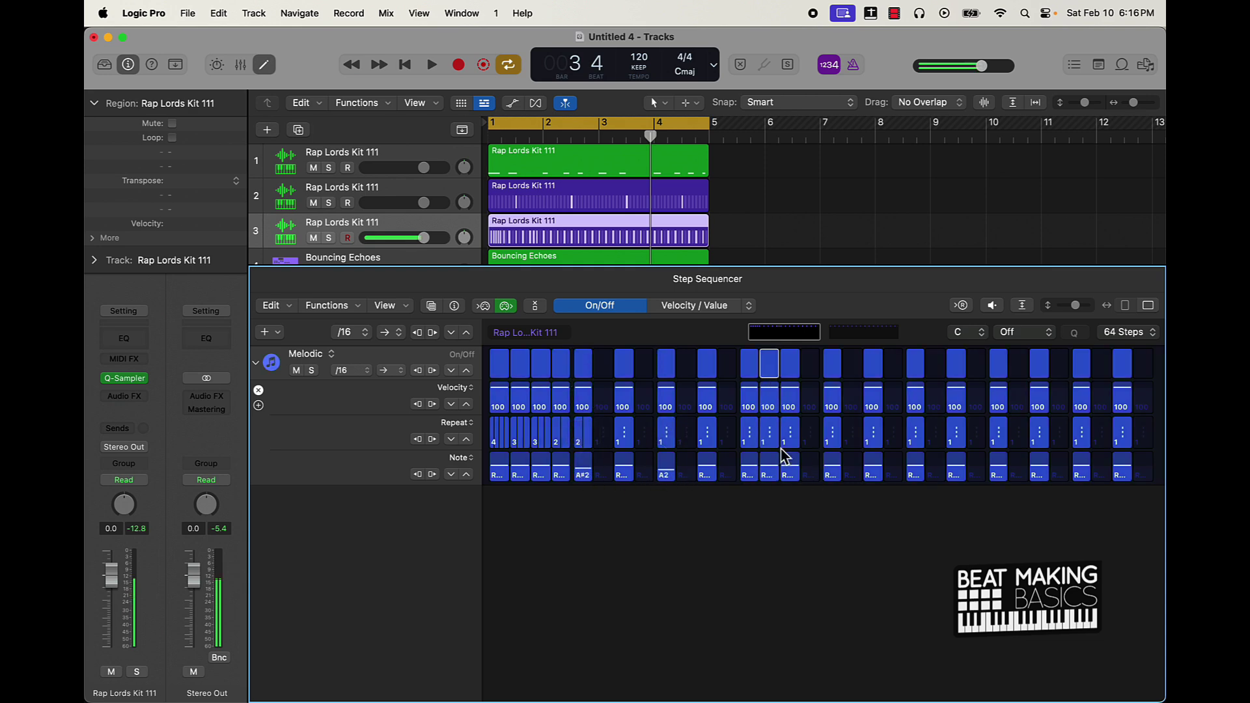
drag(793, 480, 795, 480)
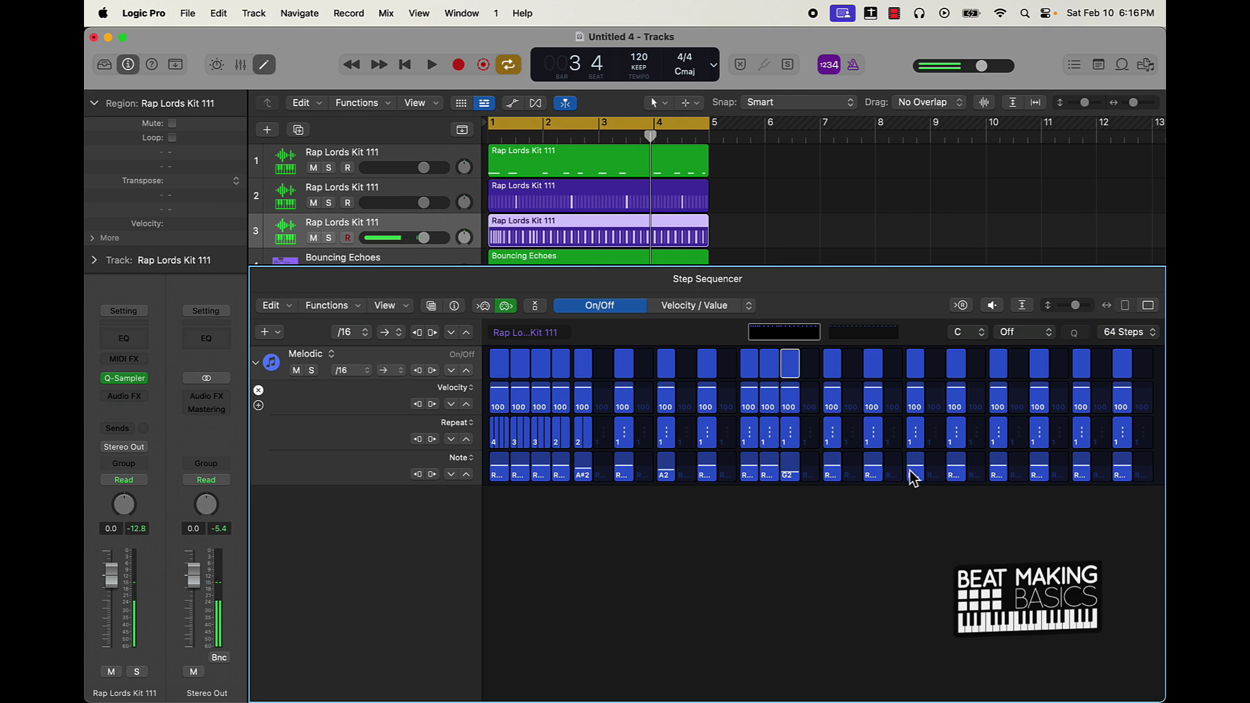
drag(913, 478, 913, 482)
drag(955, 442, 952, 439)
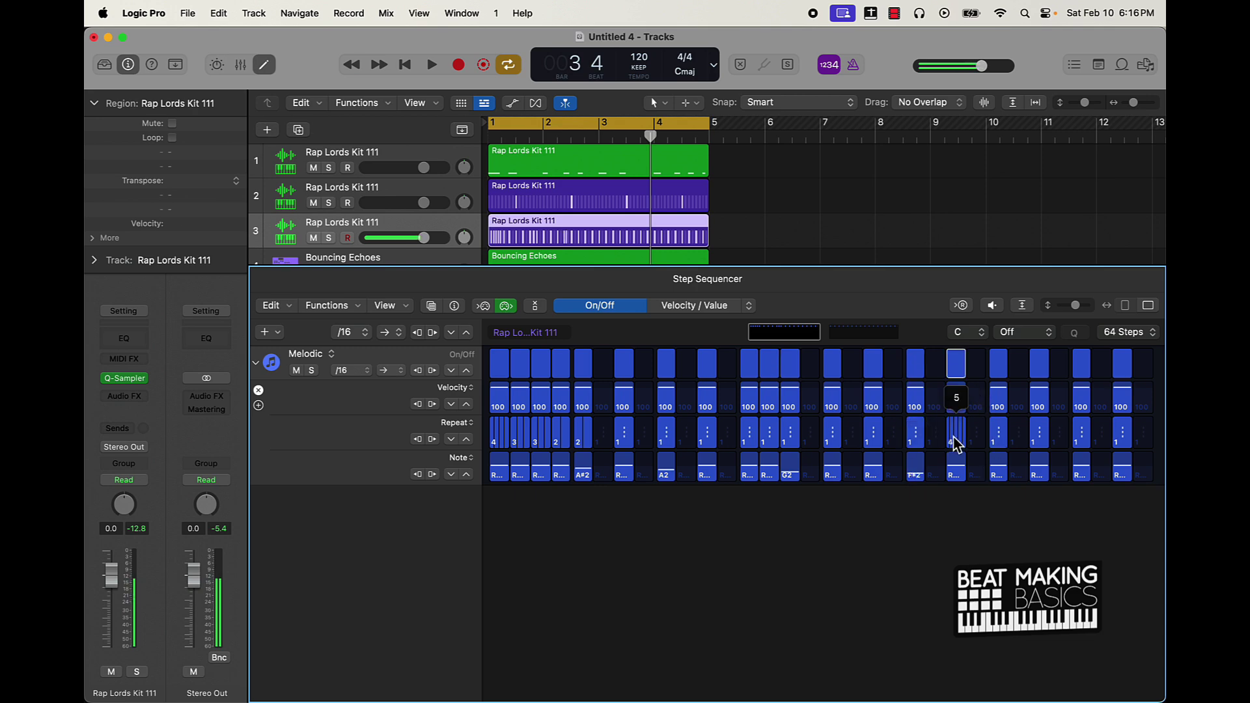
click(983, 395)
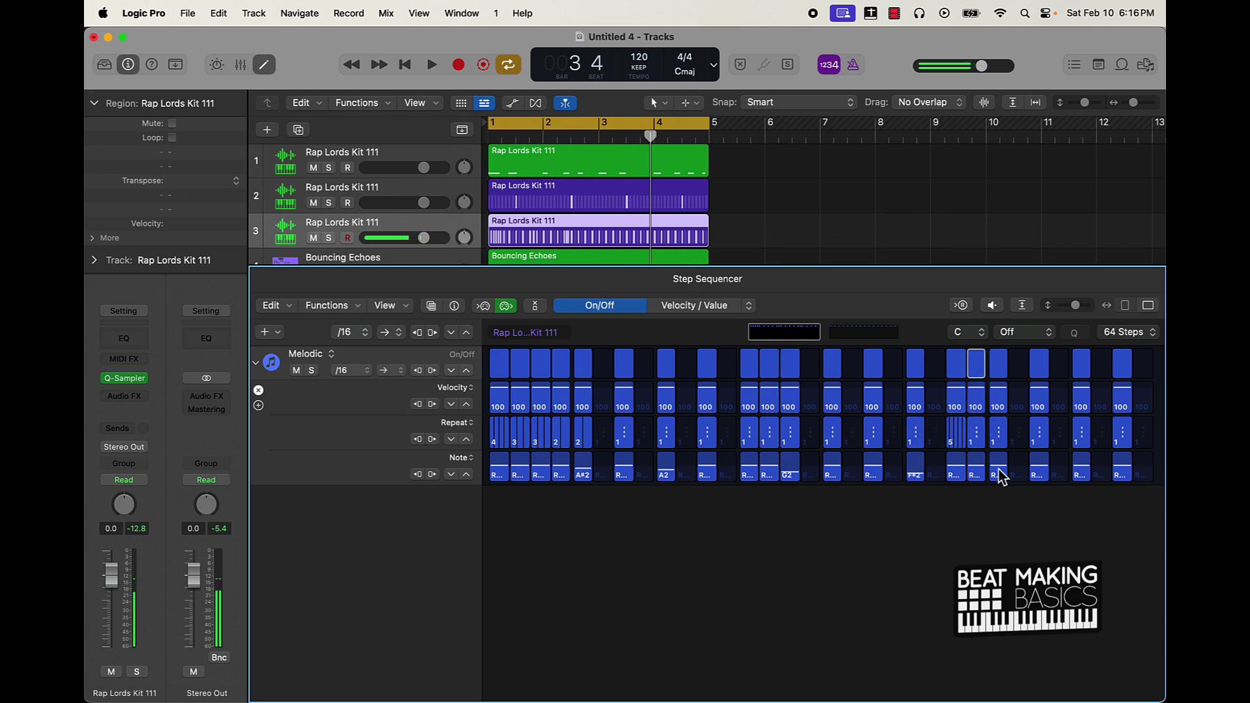
drag(1000, 478, 1067, 481)
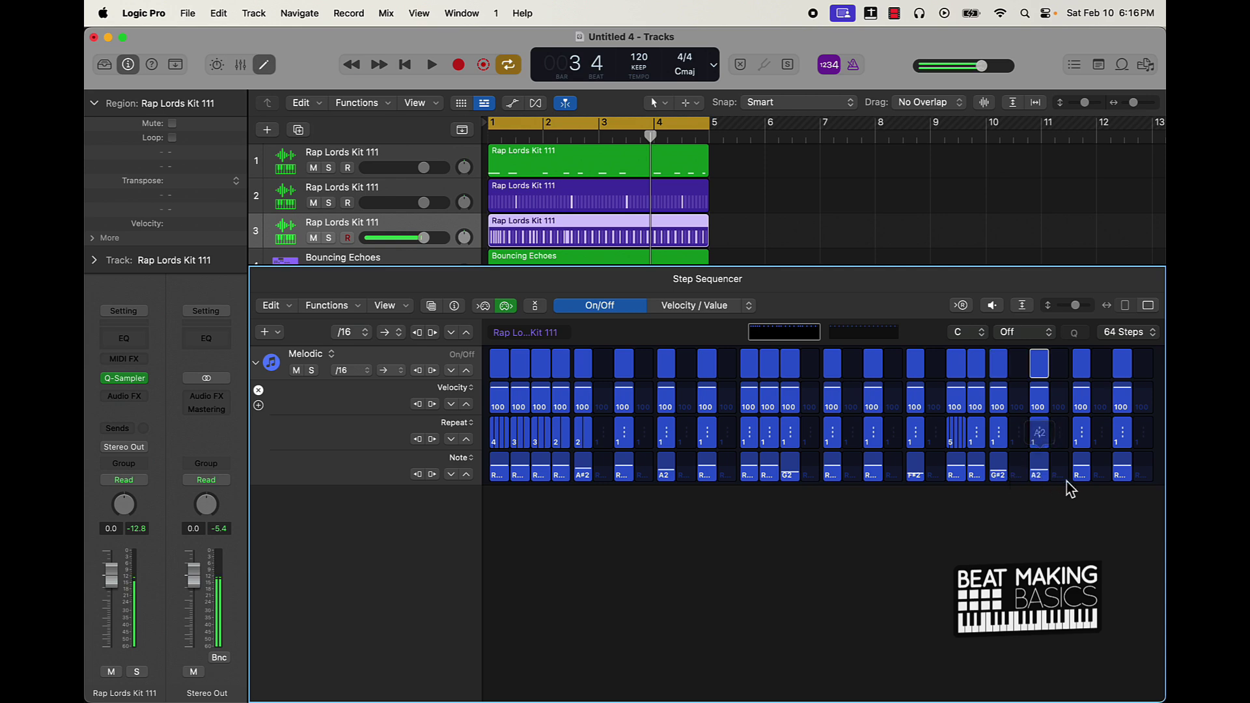
click(1126, 435)
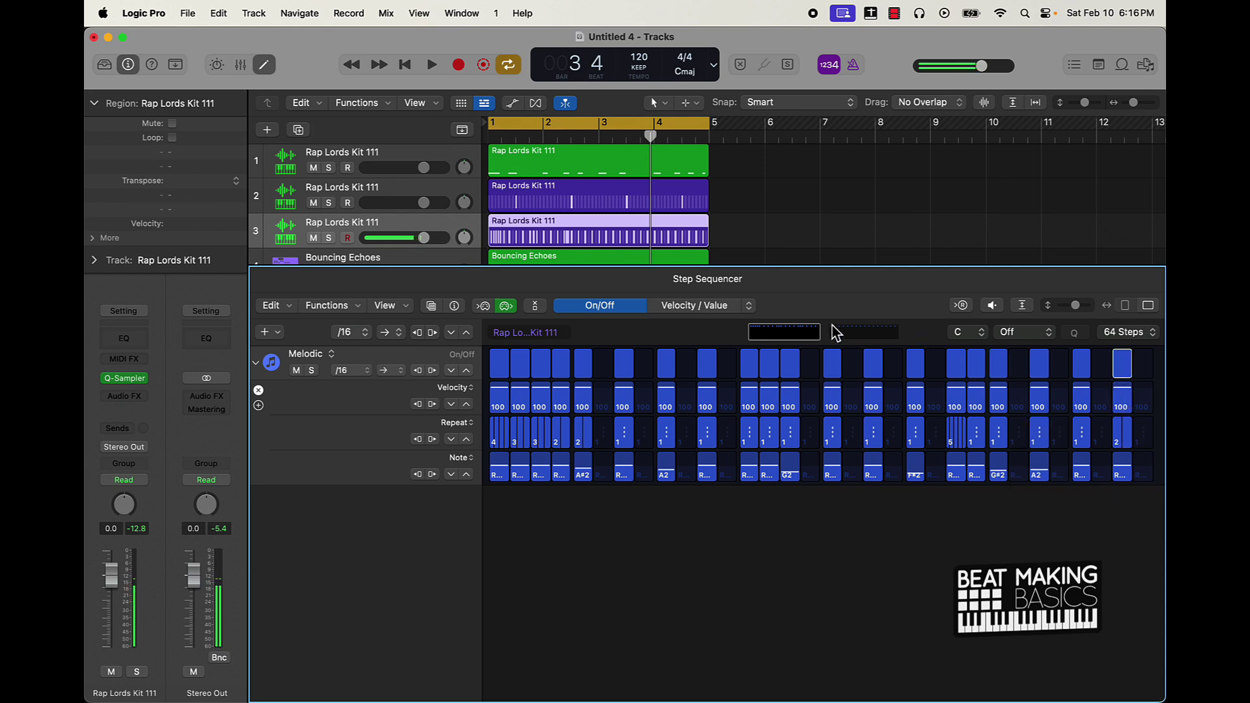
In the pattern's second half, turn on steps 34 and 38, and set steps 35, 39 and 43 to A#2, A2 and G#2
click(863, 332)
click(519, 365)
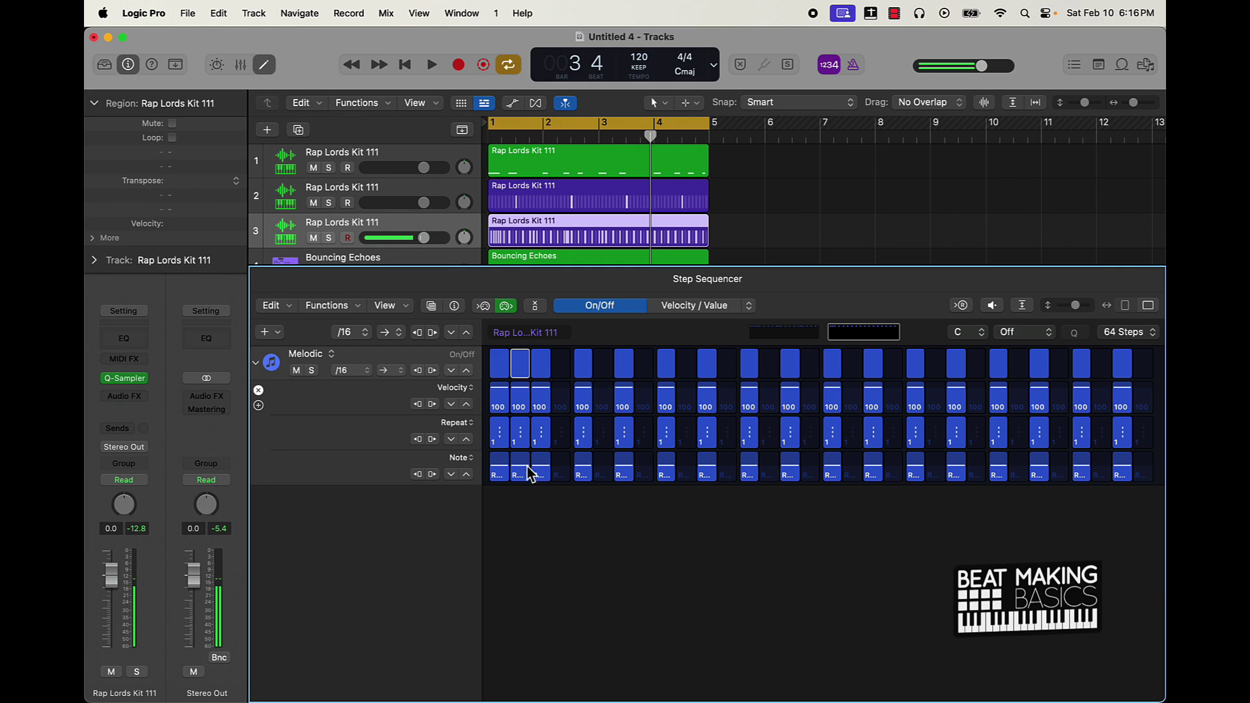
mouse_move(542, 482)
mouse_down()
mouse_move(704, 455)
mouse_move(710, 484)
mouse_up()
click(603, 365)
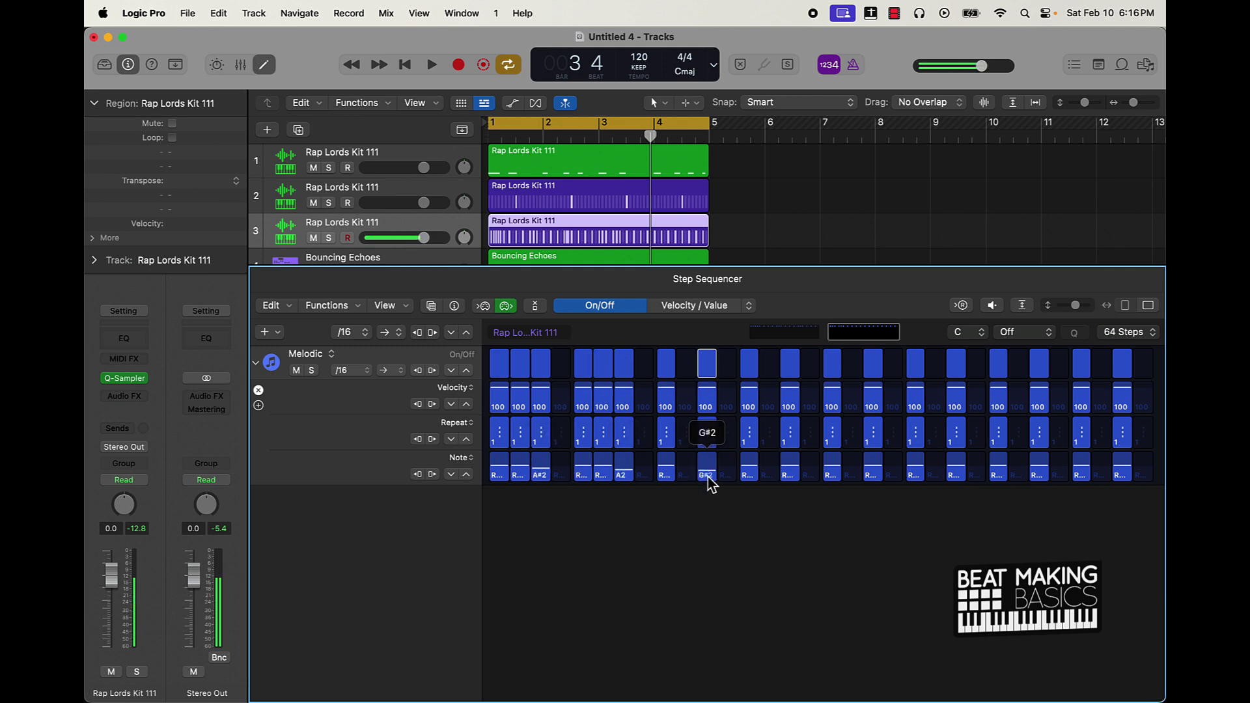
Turn on steps 46 and 48, set repeats 4, 4, 3, 2, 2 on steps 45–49, and notes B2 on step 49, G#2 on step 55
click(776, 375)
click(814, 376)
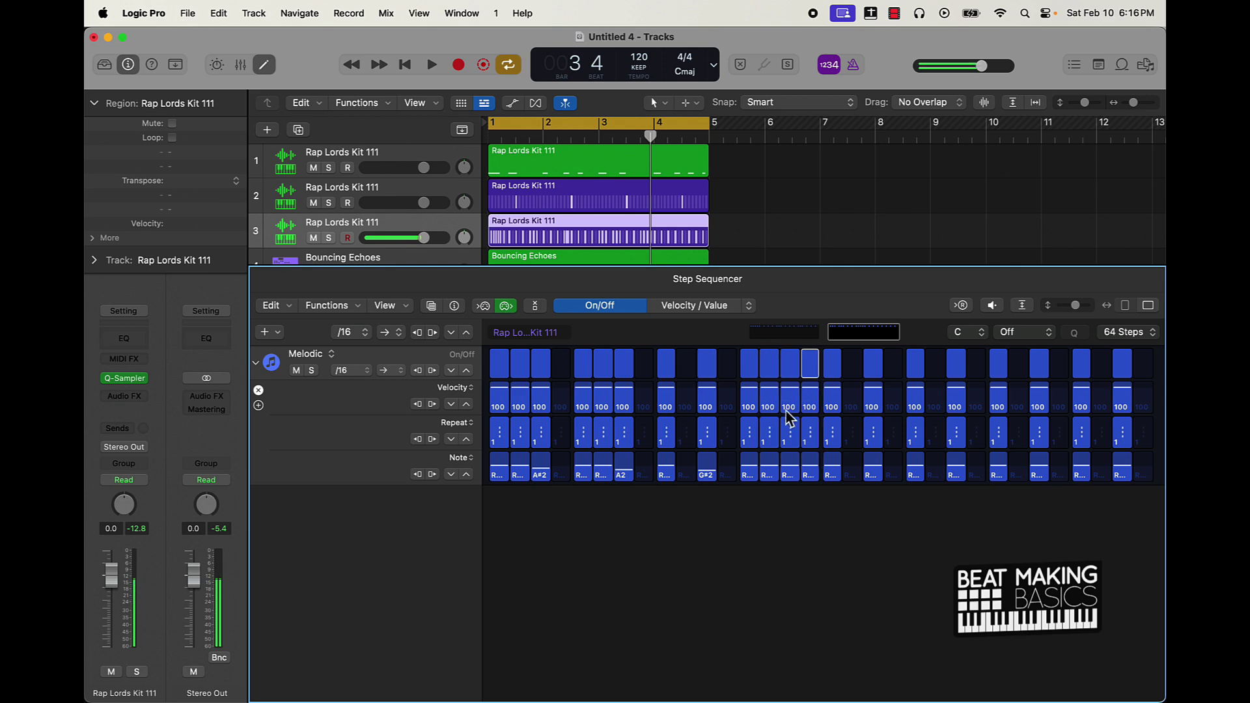
mouse_move(763, 449)
mouse_down()
mouse_move(793, 438)
mouse_move(827, 455)
mouse_move(832, 475)
mouse_up()
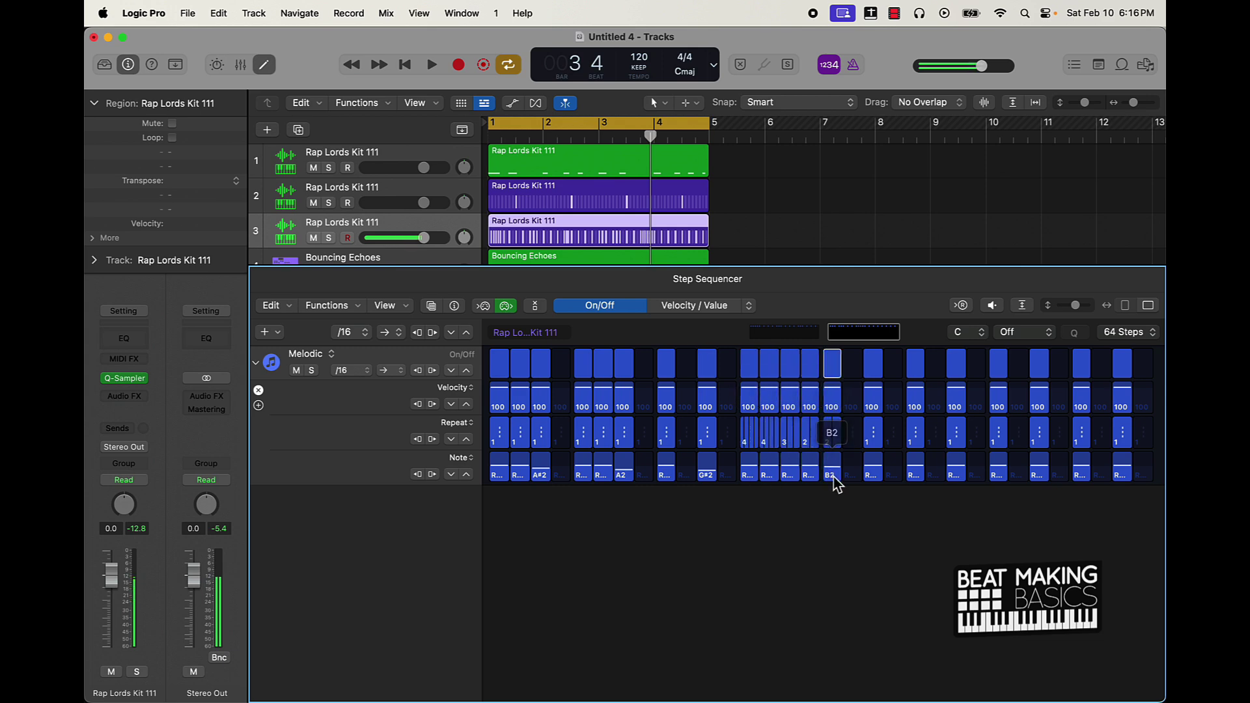
drag(966, 485, 991, 488)
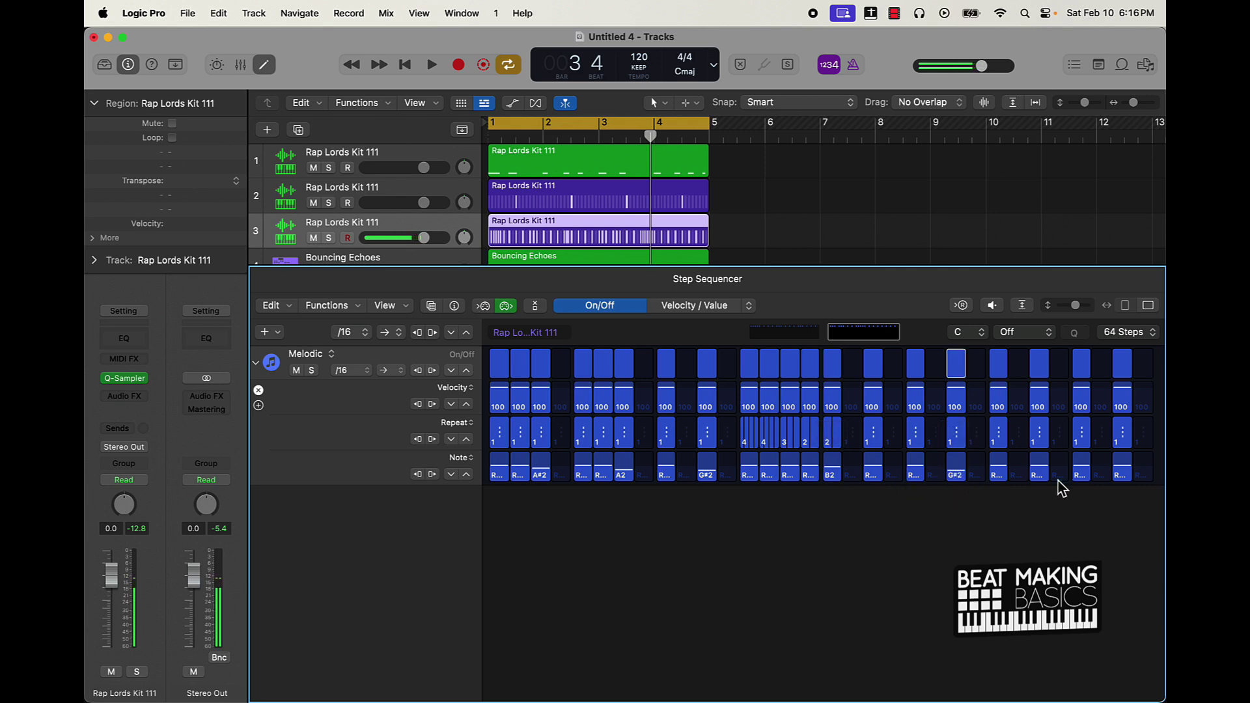
Turn on steps 60 and 62, set repeats 4, 4, 3, 3 on steps 59–62, raise step 63's repeats, and set steps 60–63 to G#2
click(1059, 407)
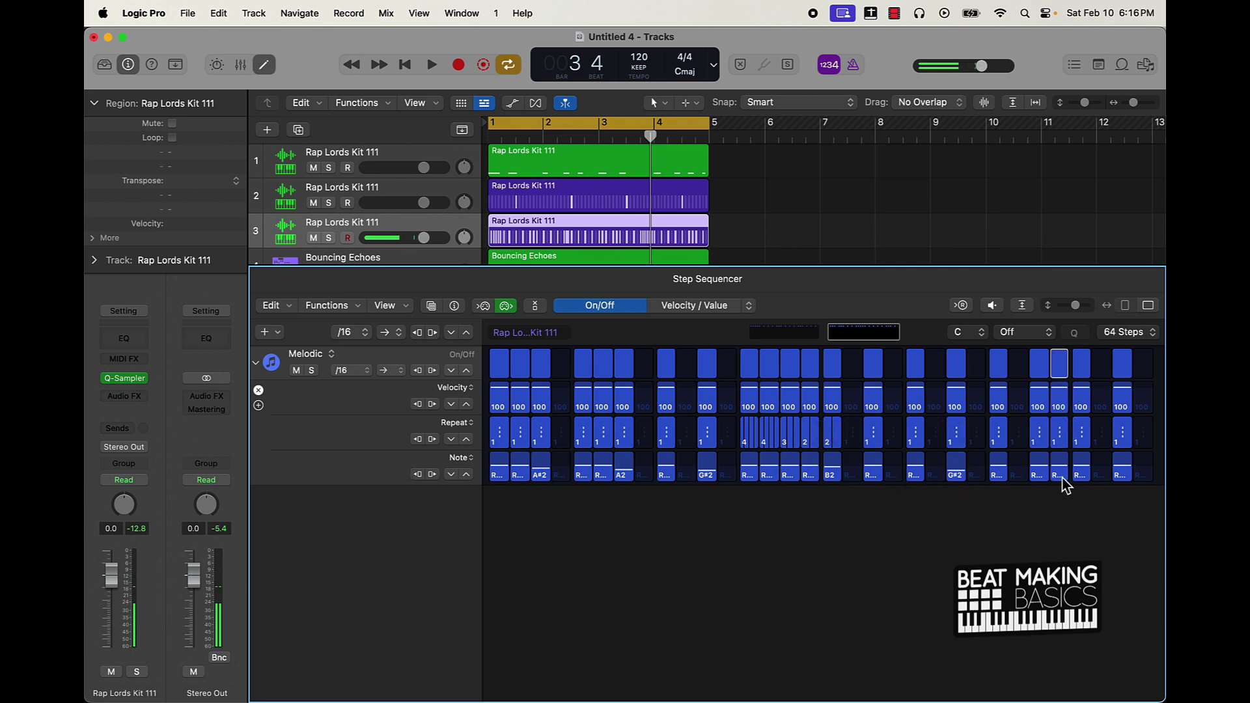
drag(1063, 485, 1063, 477)
mouse_move(1061, 443)
mouse_down()
mouse_move(1067, 430)
mouse_move(1084, 440)
mouse_move(1080, 427)
mouse_up()
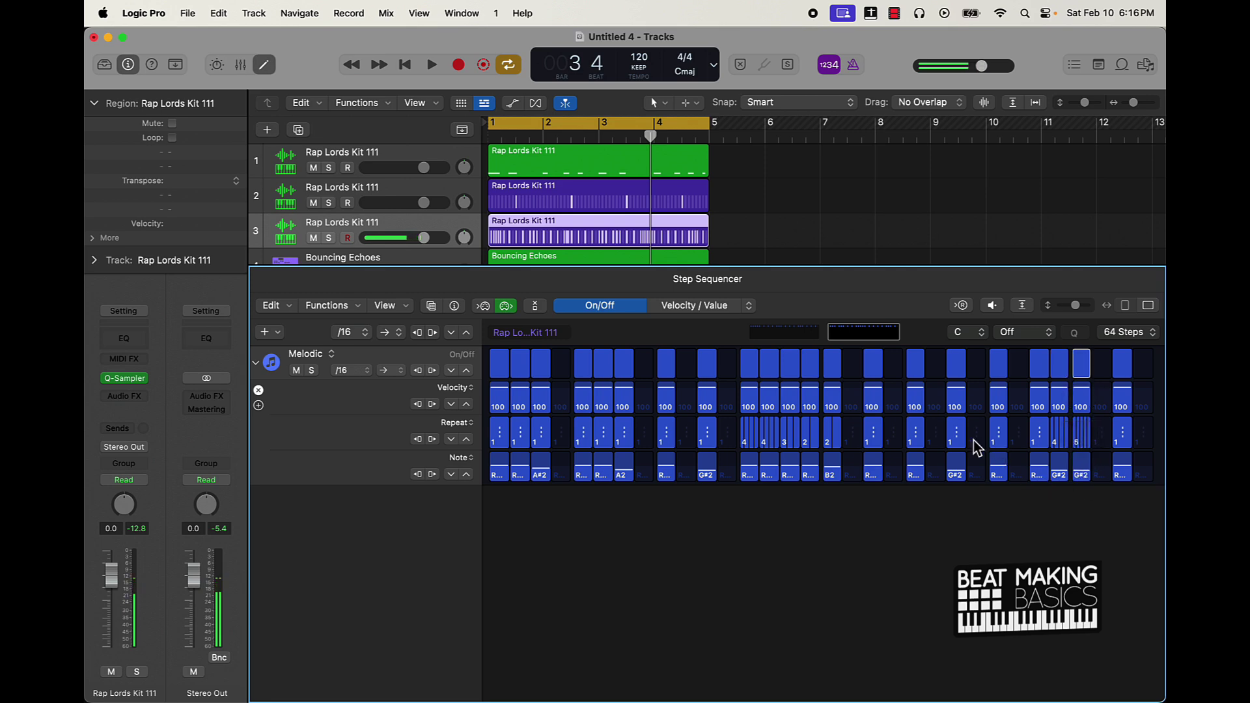
click(1102, 363)
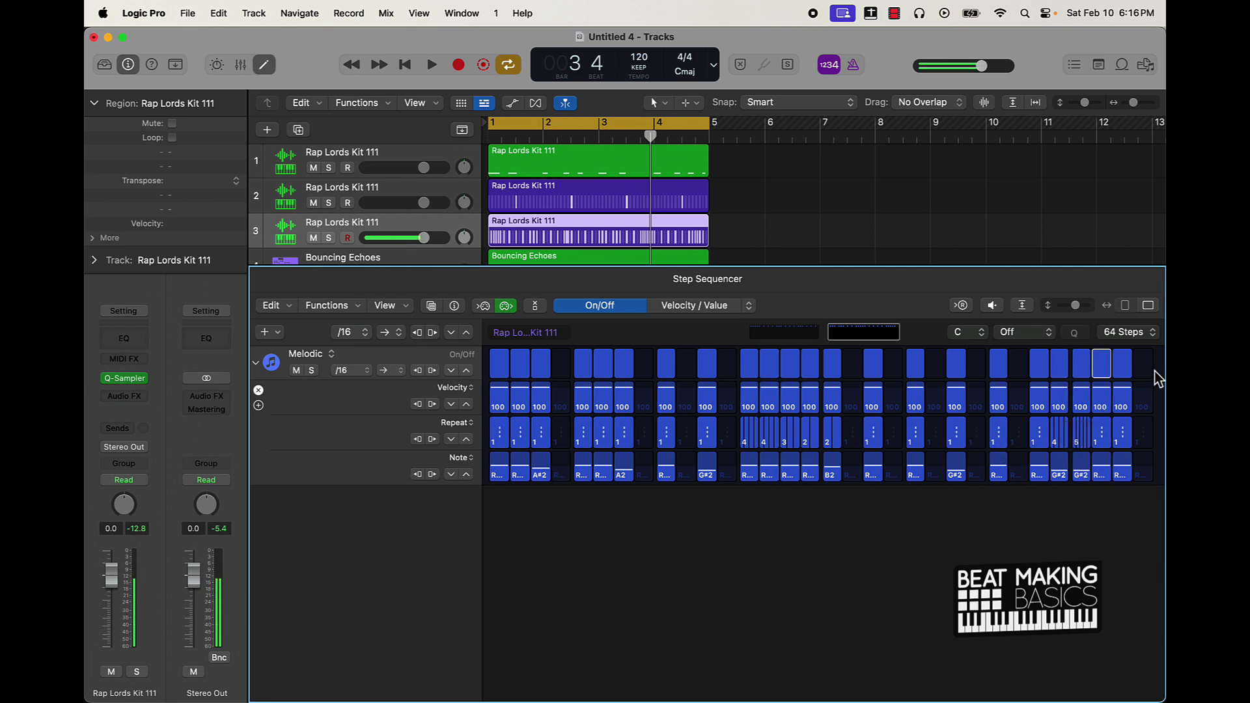
mouse_move(1088, 437)
mouse_down()
mouse_move(1088, 449)
mouse_move(1040, 443)
mouse_up()
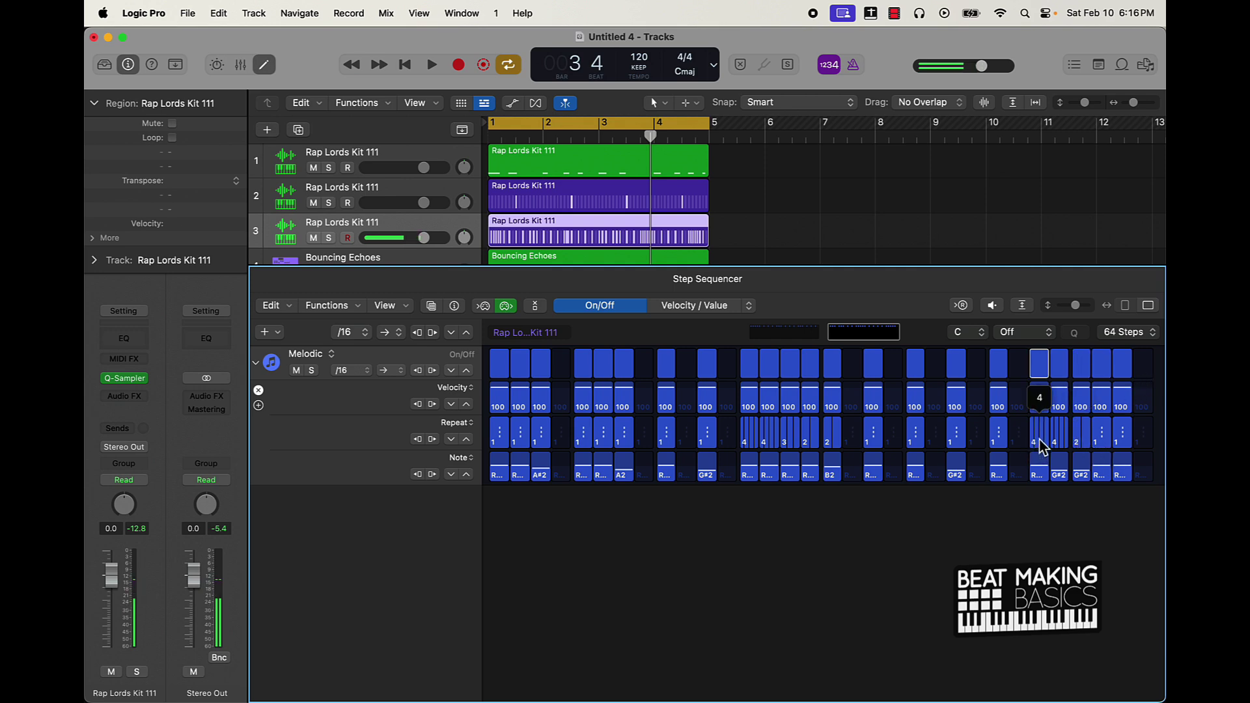
click(1084, 448)
click(1103, 444)
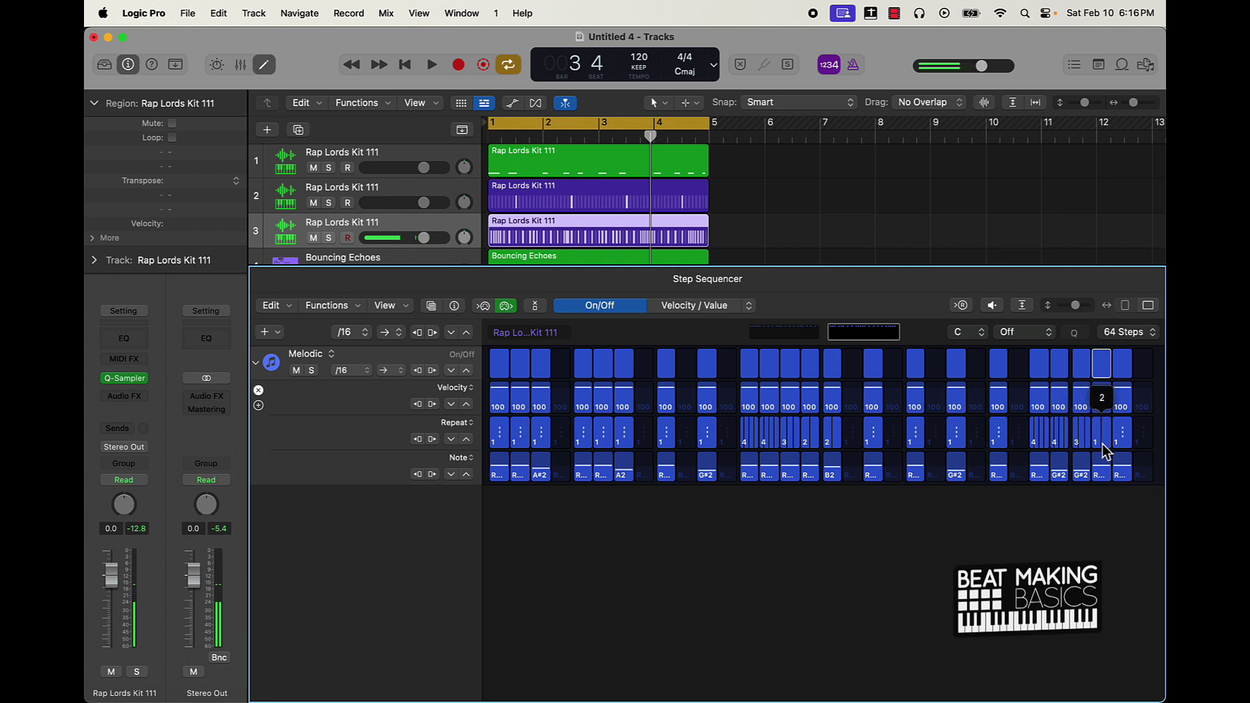
mouse_move(1106, 474)
mouse_down()
mouse_move(1109, 489)
mouse_move(1125, 484)
mouse_up()
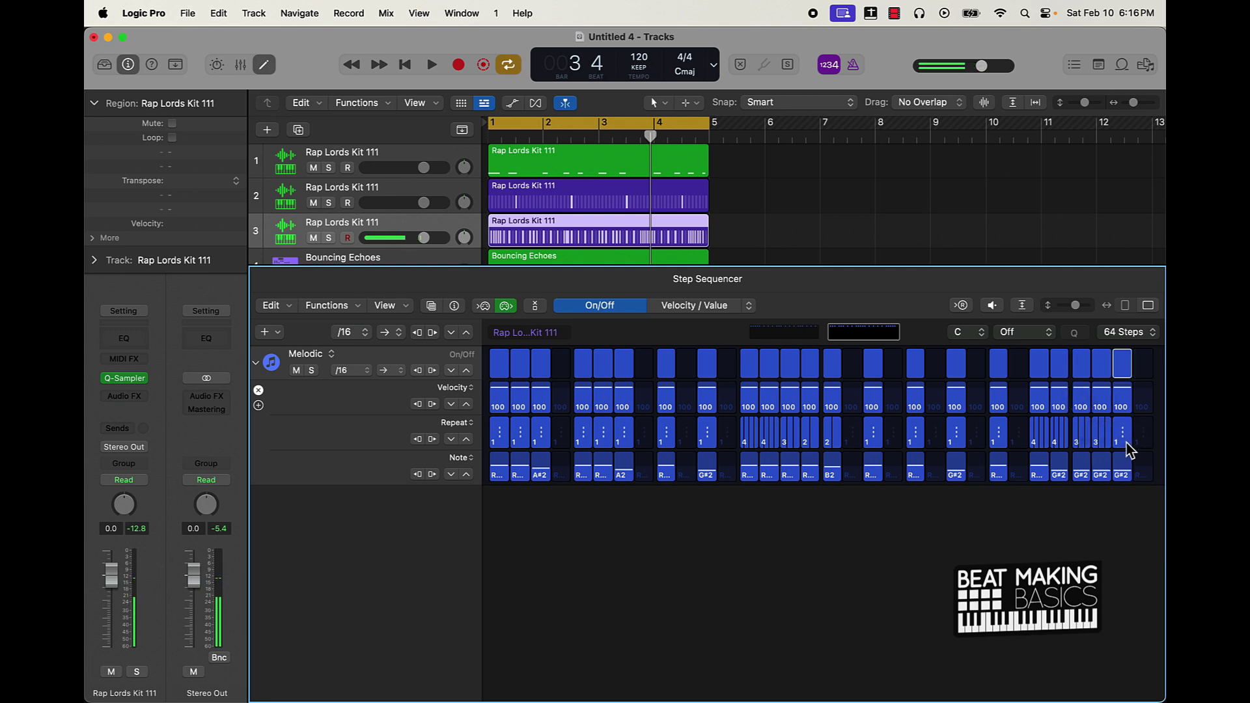
click(1126, 446)
Deselect the hat pattern region, play all drum tracks with the melody, and stop playback
click(805, 246)
key(space)
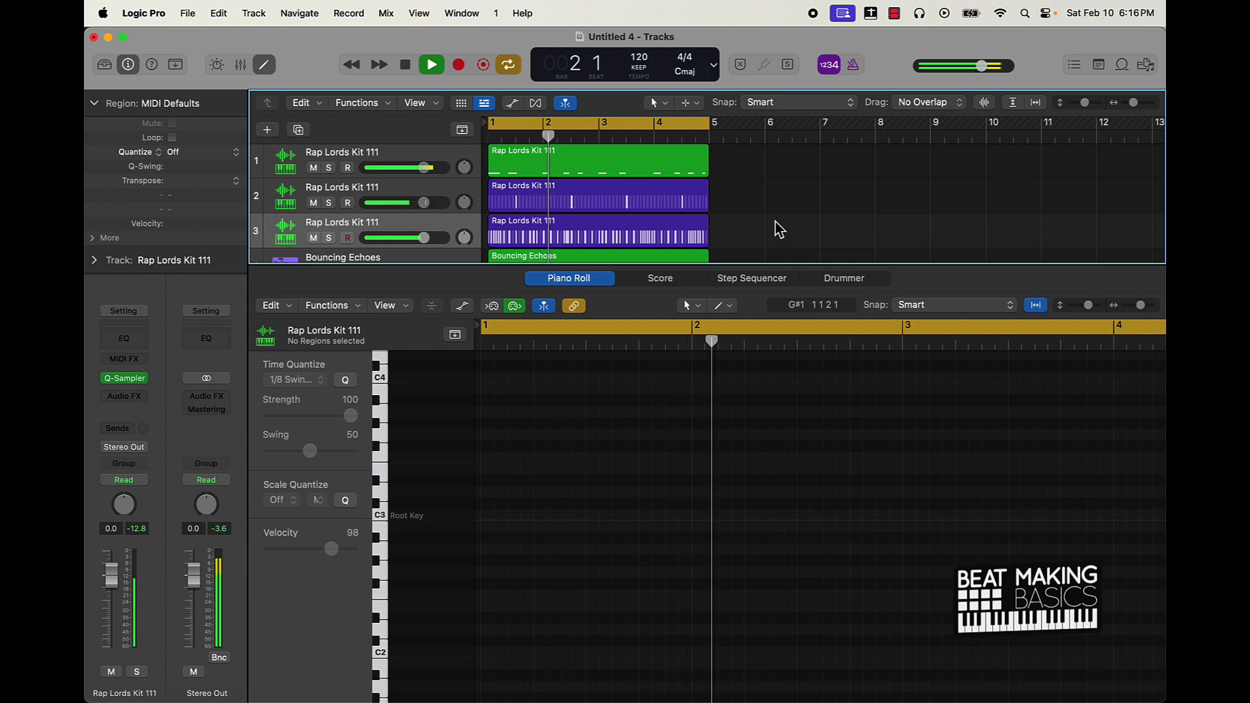
scroll(768, 230, down, 1)
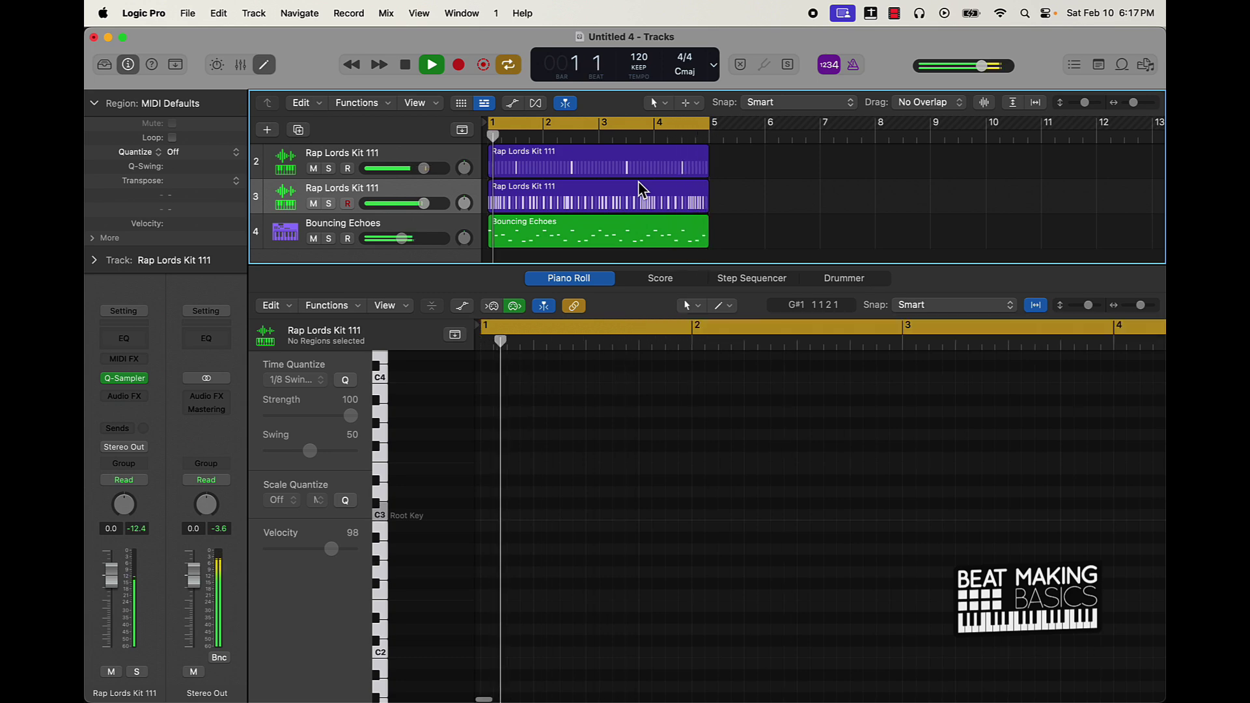
key(space)
Convert the hat and clap pattern regions to MIDI regions, close the editor area, and deselect all regions
click(420, 190)
click(554, 203)
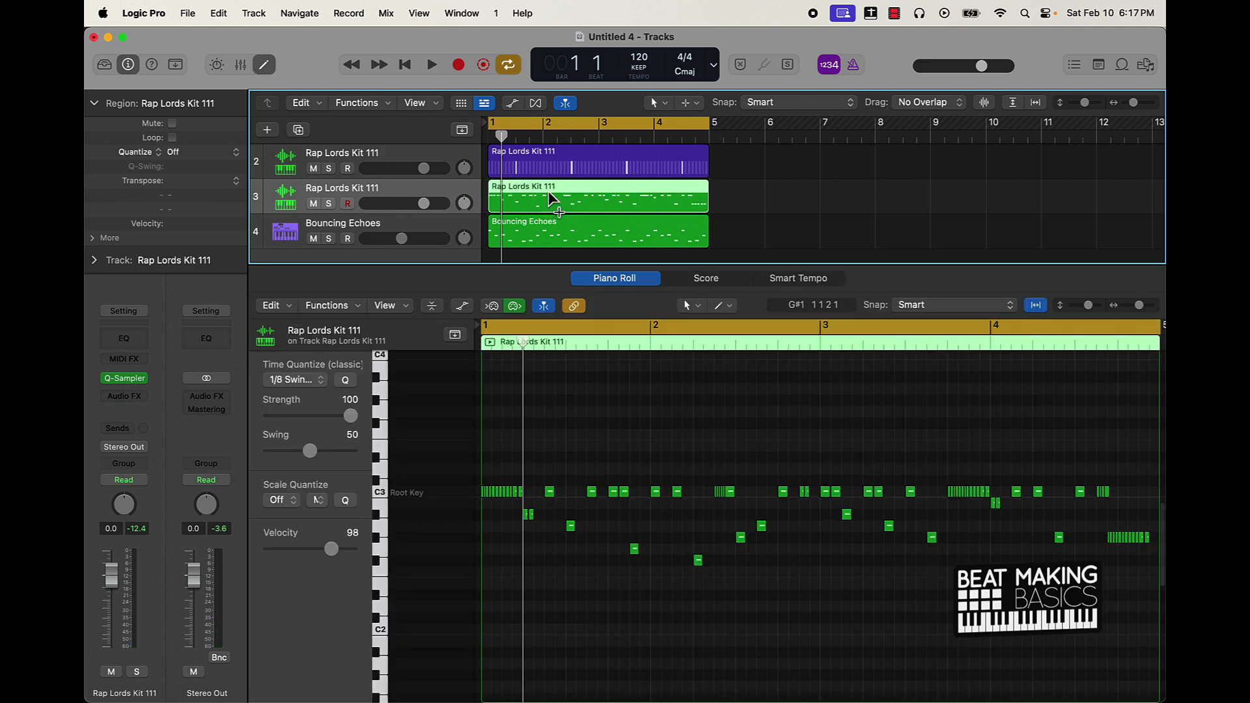
click(400, 160)
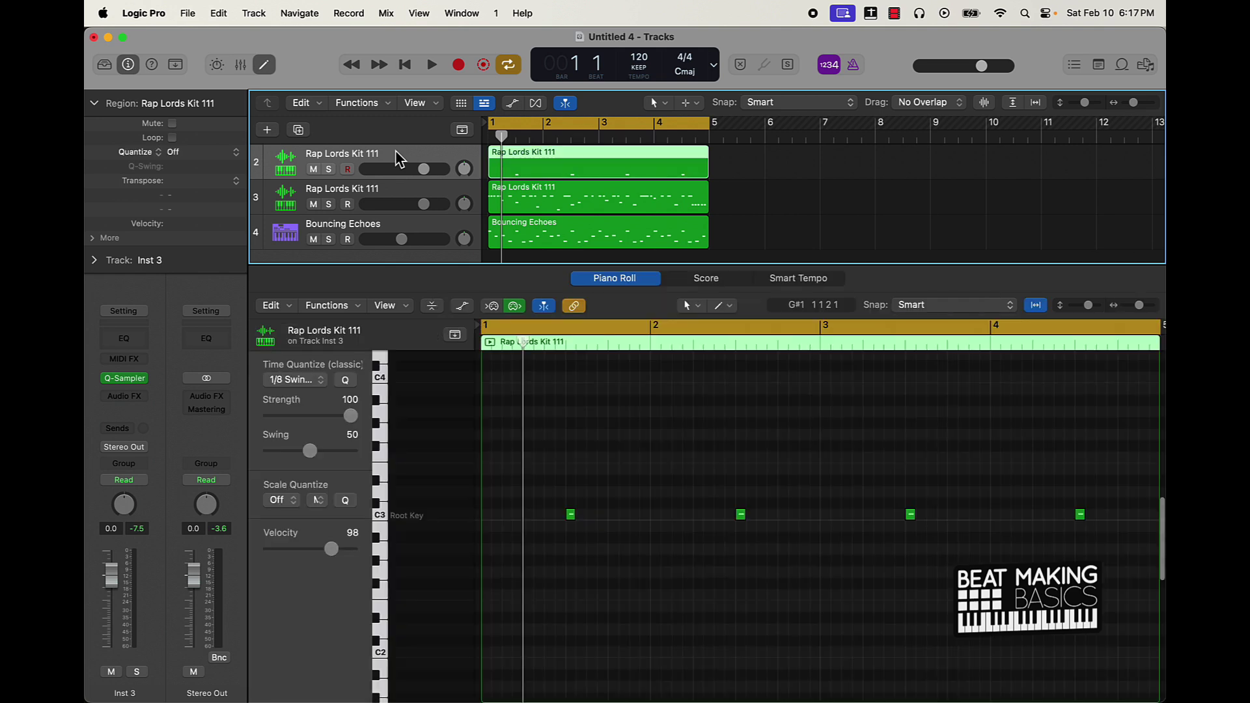
click(263, 65)
click(771, 268)
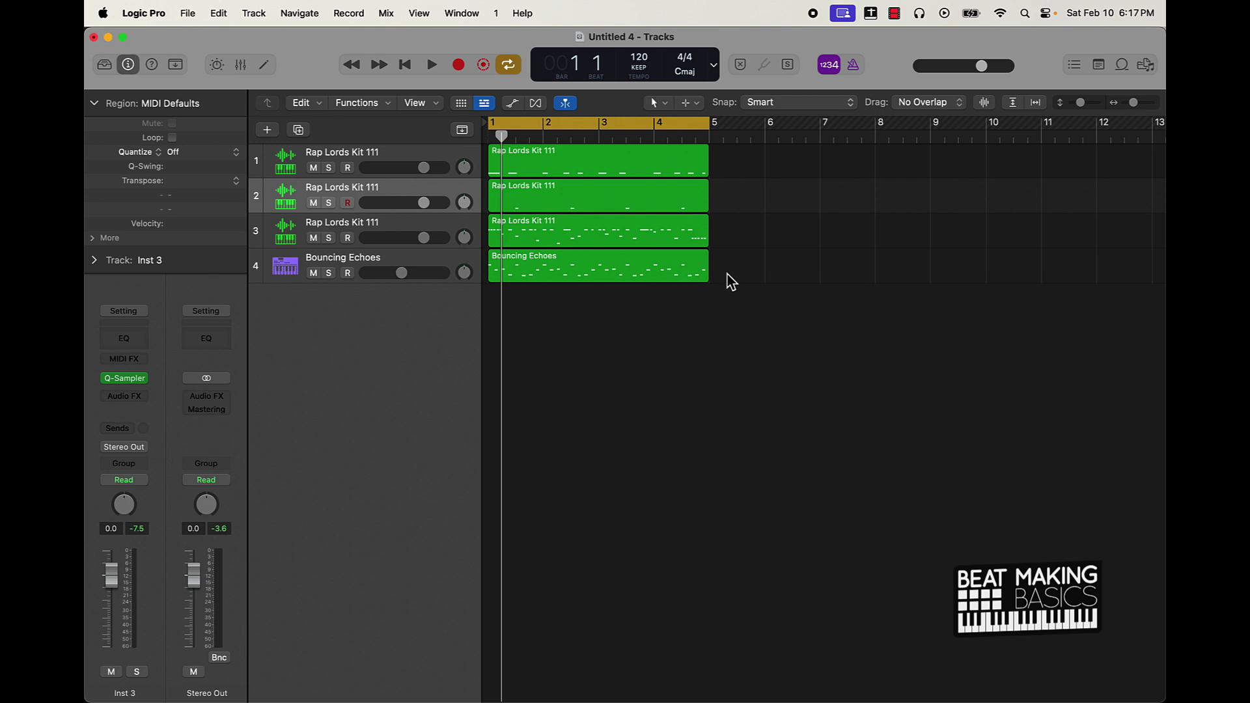
Create a Sample Alchemy track from the Bouncing Echoes melody region by dropping it below the existing tracks
click(428, 263)
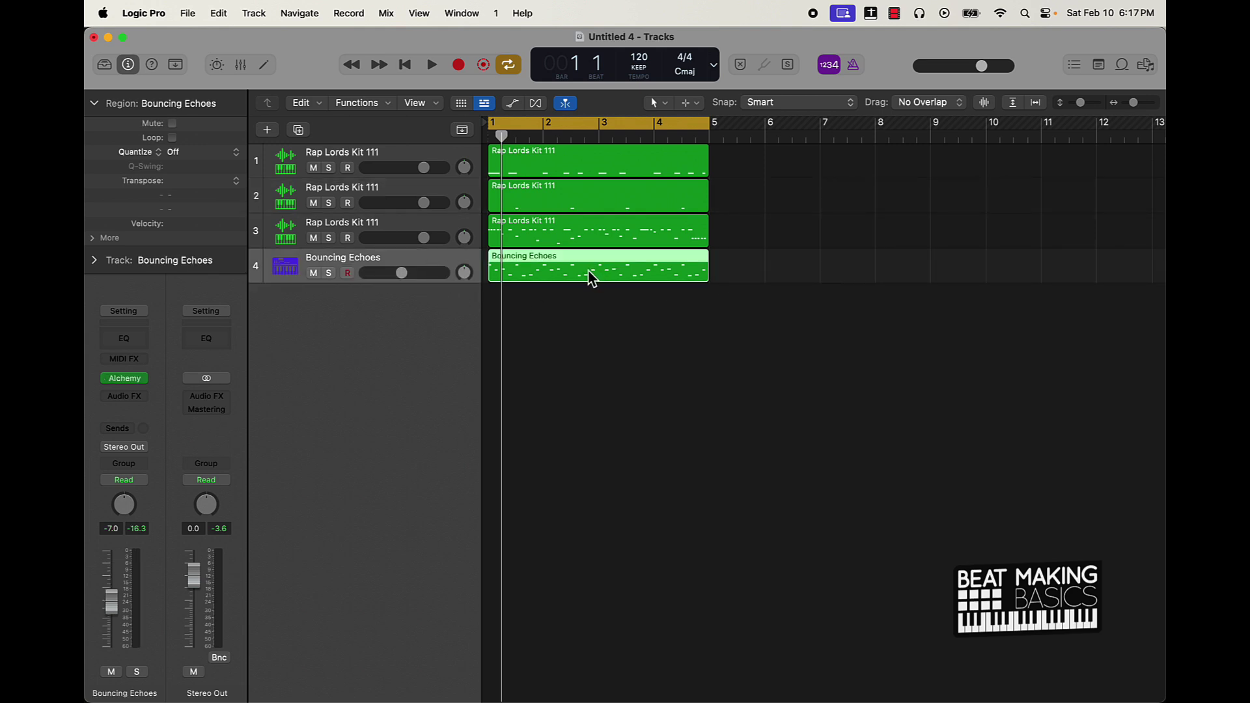
drag(588, 280, 341, 375)
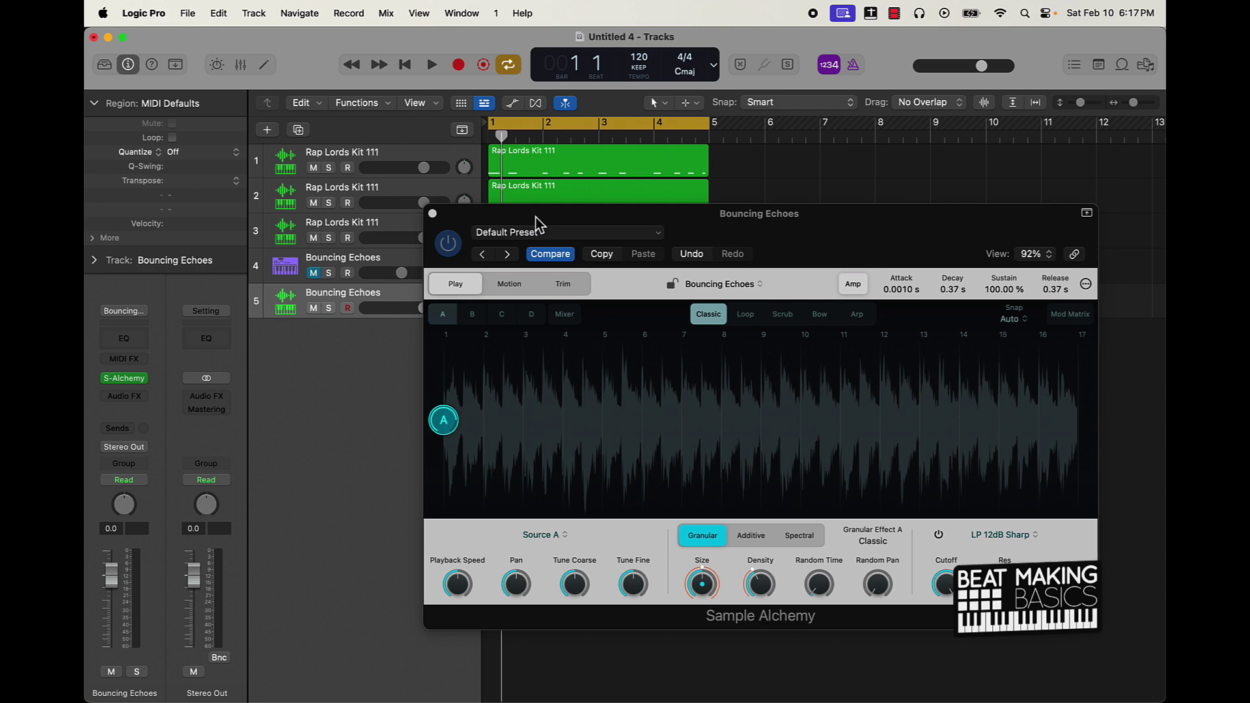
Open Musical Typing, audition the sample with a note, and move the Sample Alchemy window away from the keyboard
drag(540, 223, 482, 234)
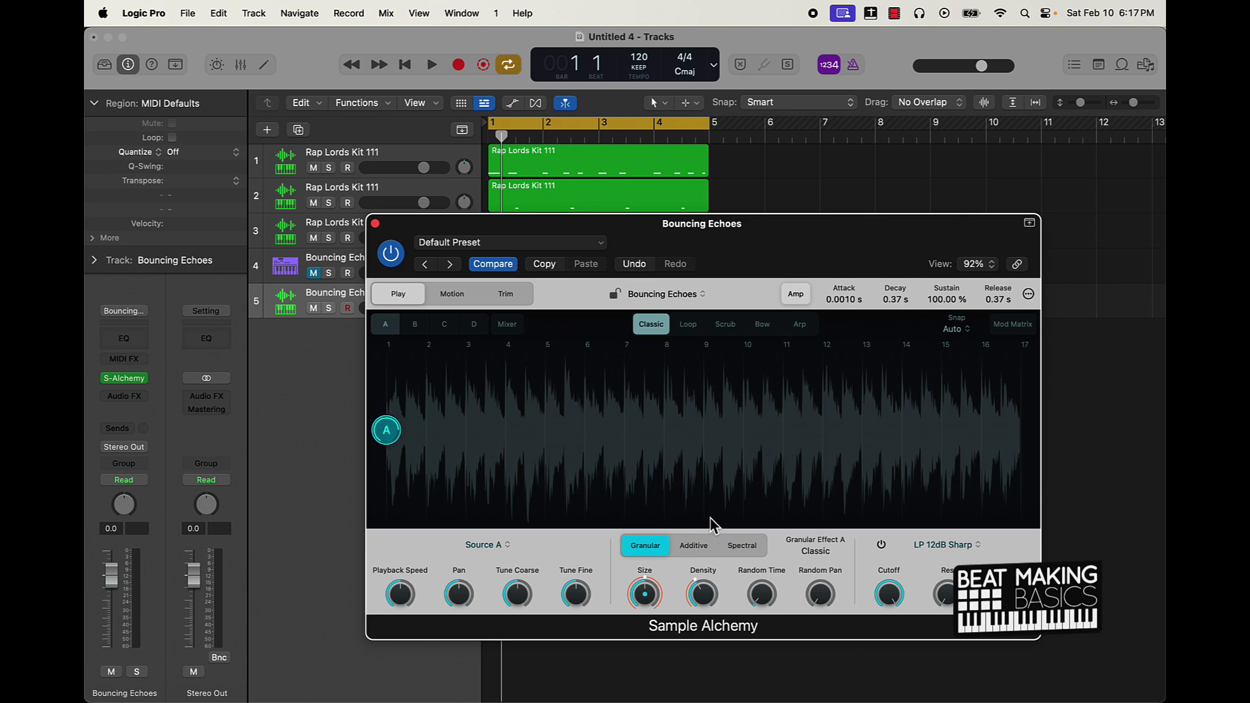
key(super+k)
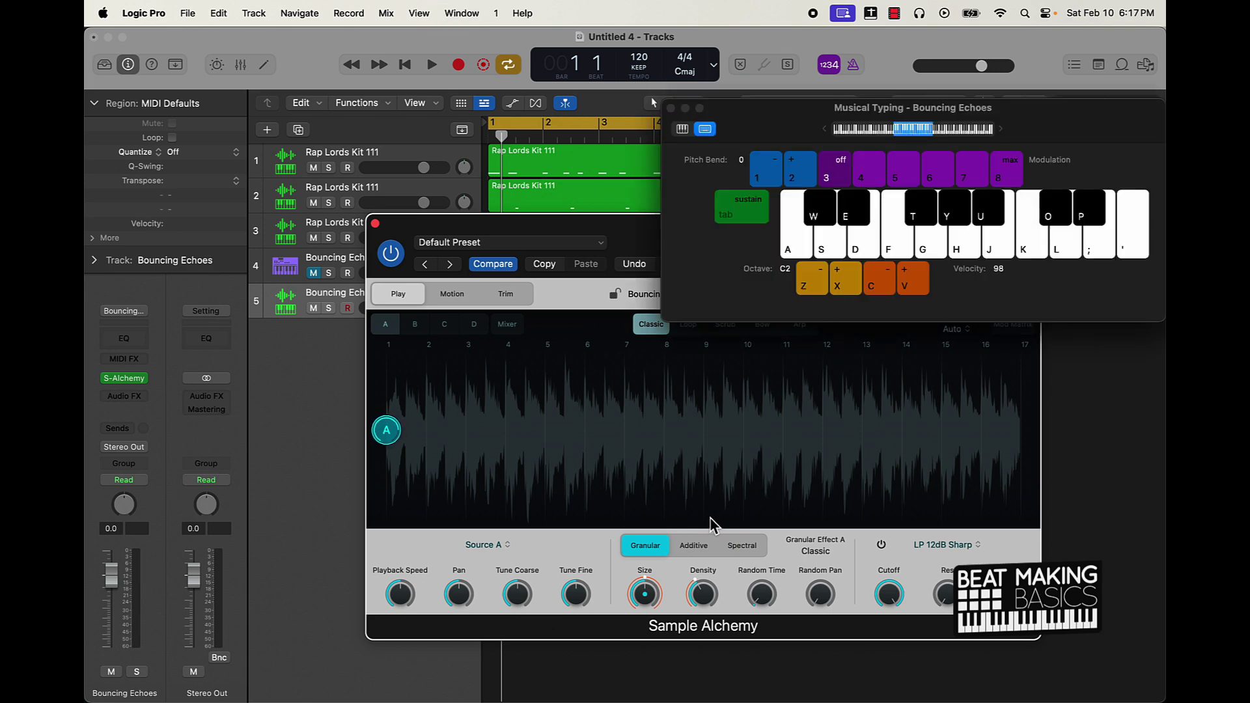
key(h)
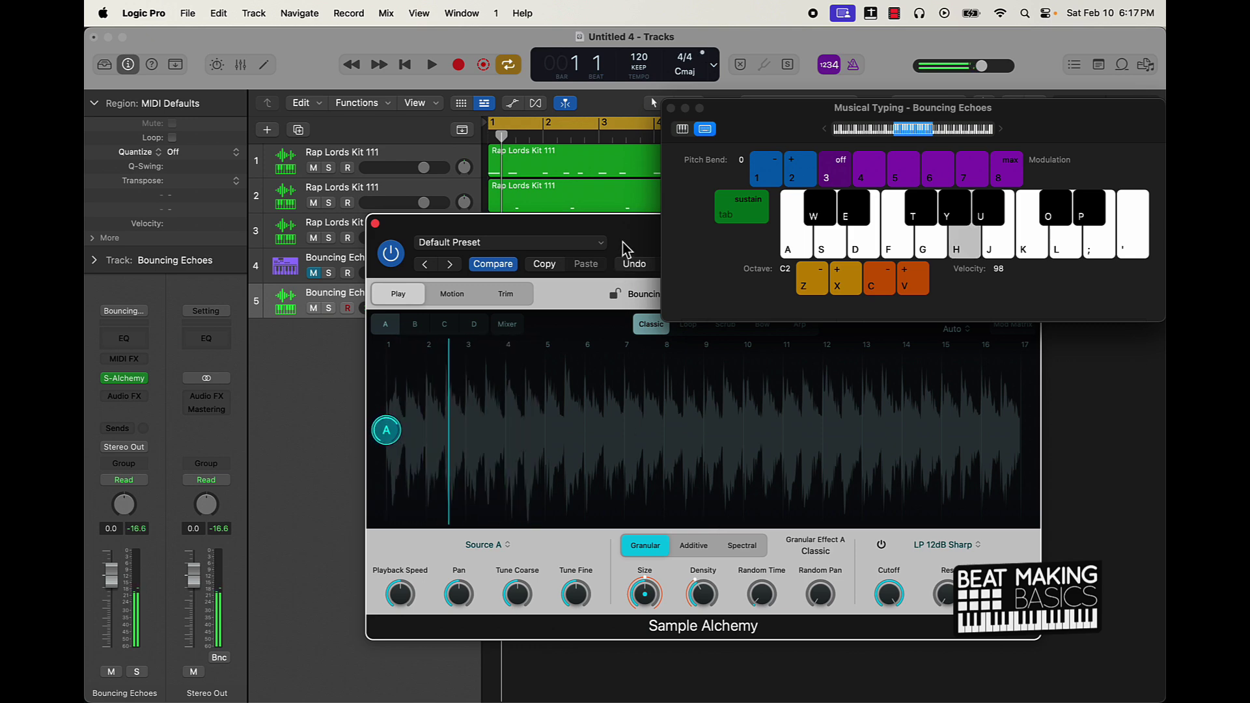
drag(626, 249, 443, 232)
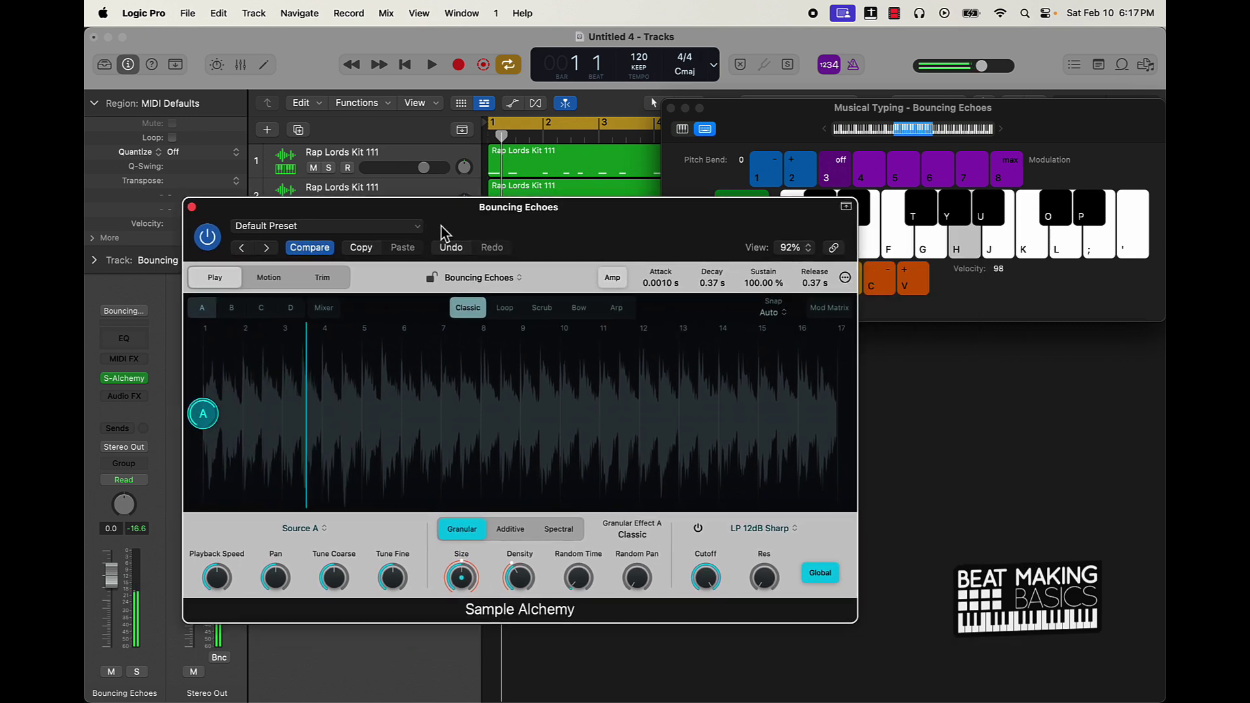
Switch source A in Sample Alchemy to Additive synthesis and audition it with repeated A notes
click(510, 530)
key(h)
key(h)
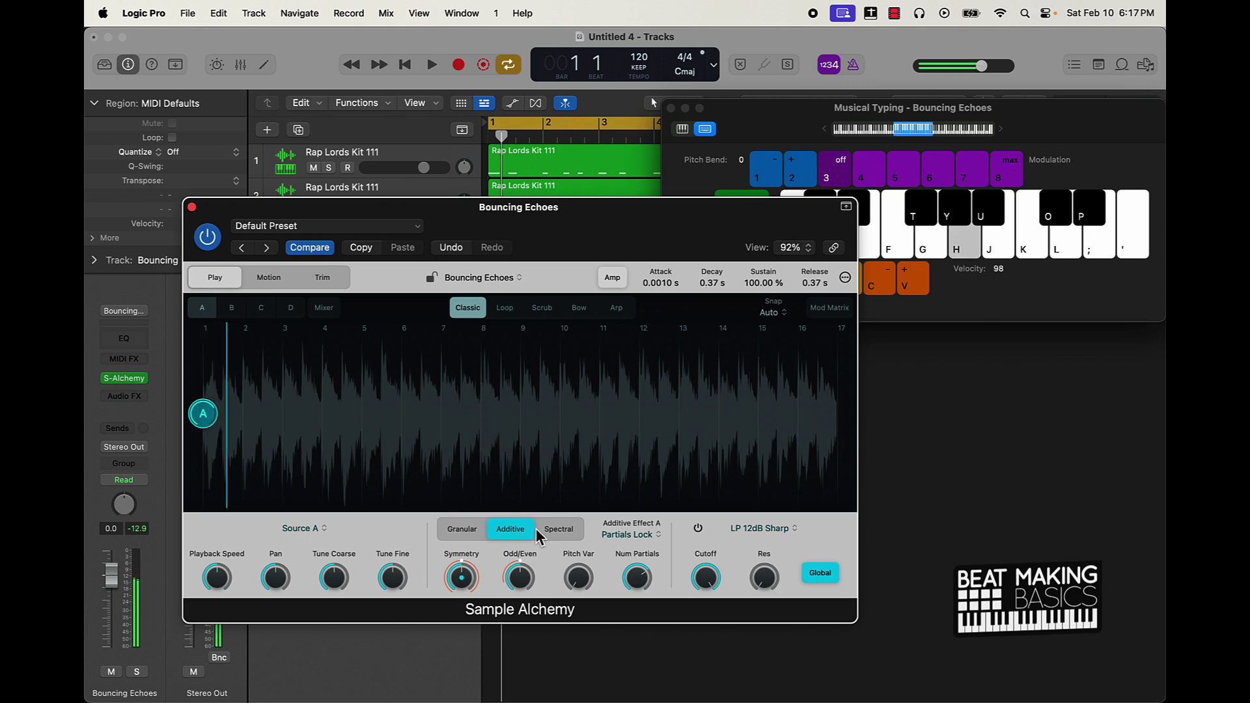
key(h)
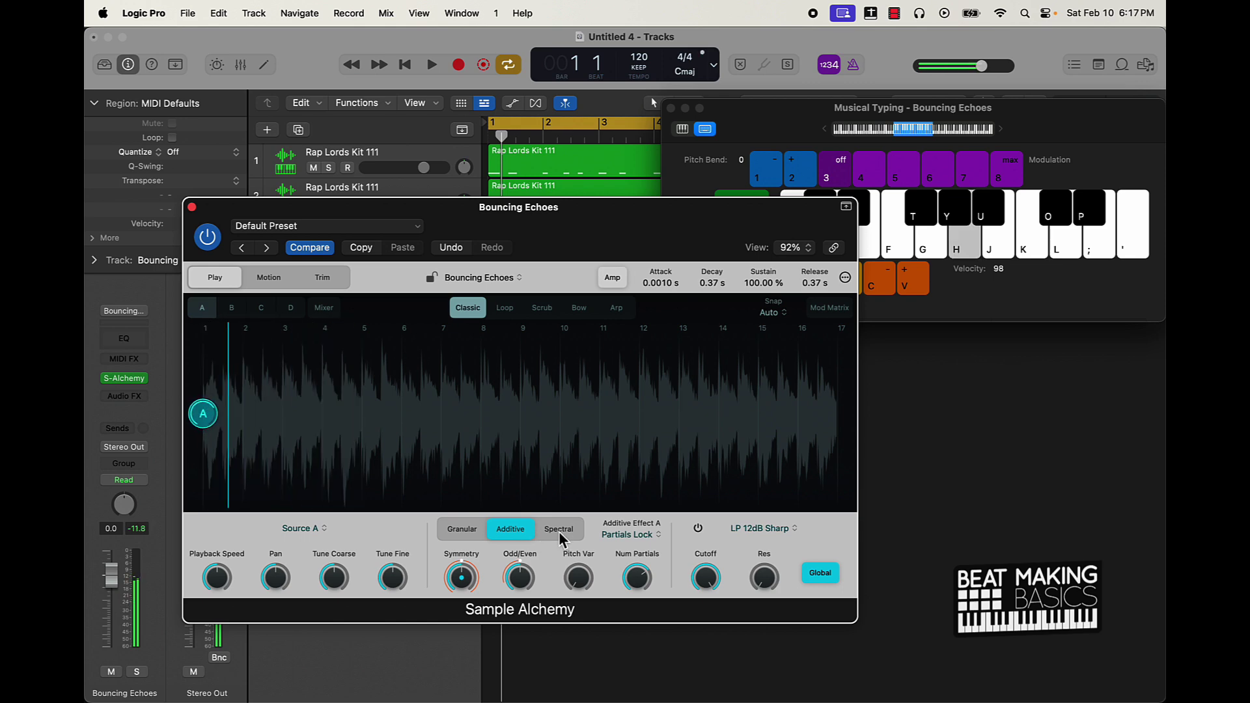
Switch source A to Spectral synthesis, audition notes with the typing octave lowered to C1, and close Sample Alchemy
click(560, 531)
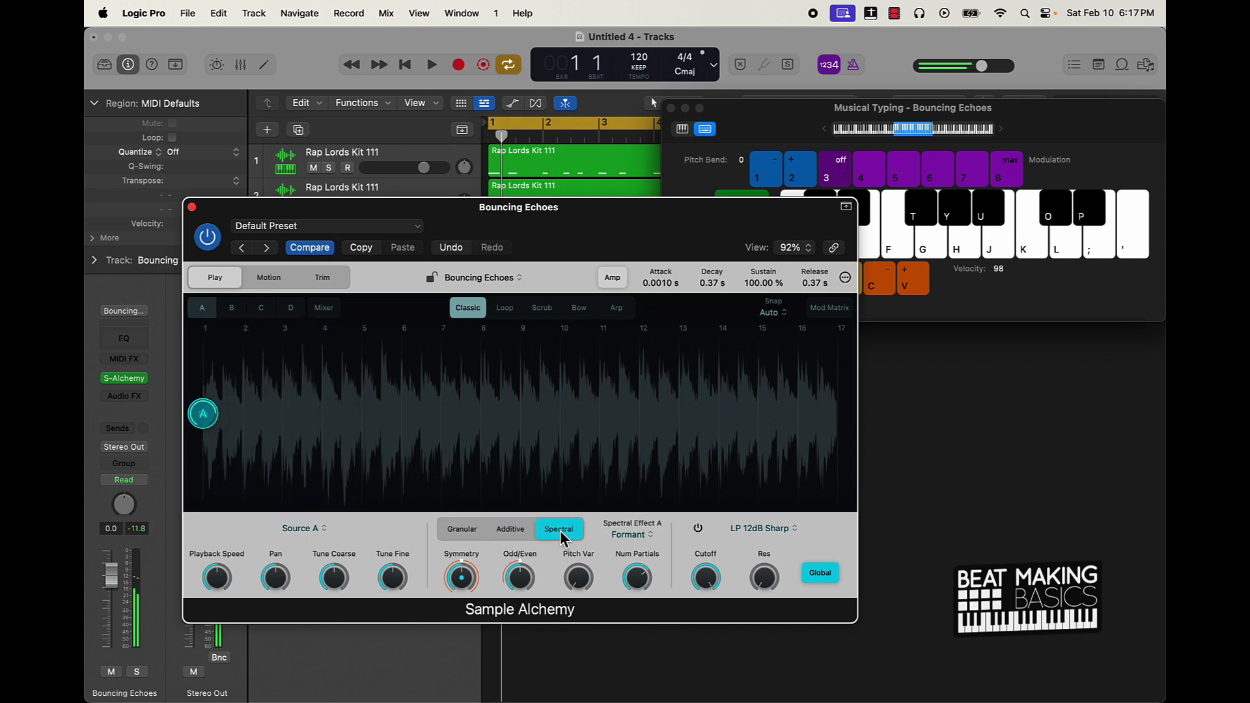
key(h)
key(h)
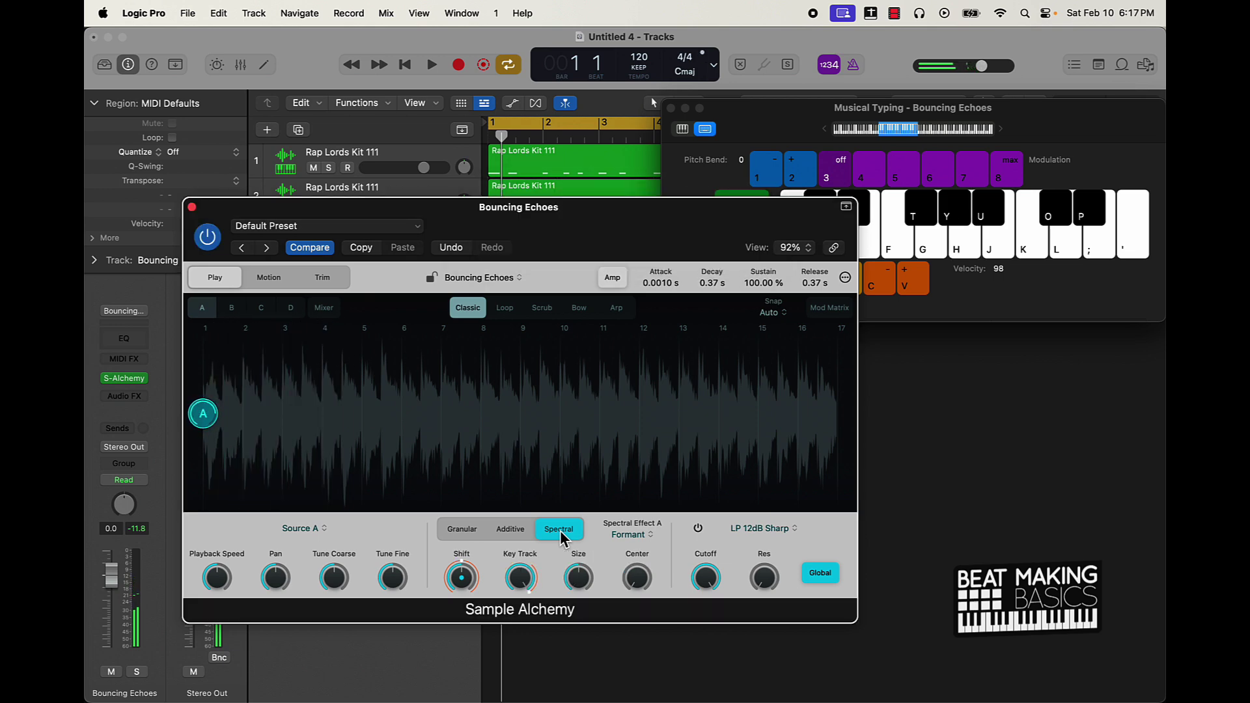
key(h)
key(l)
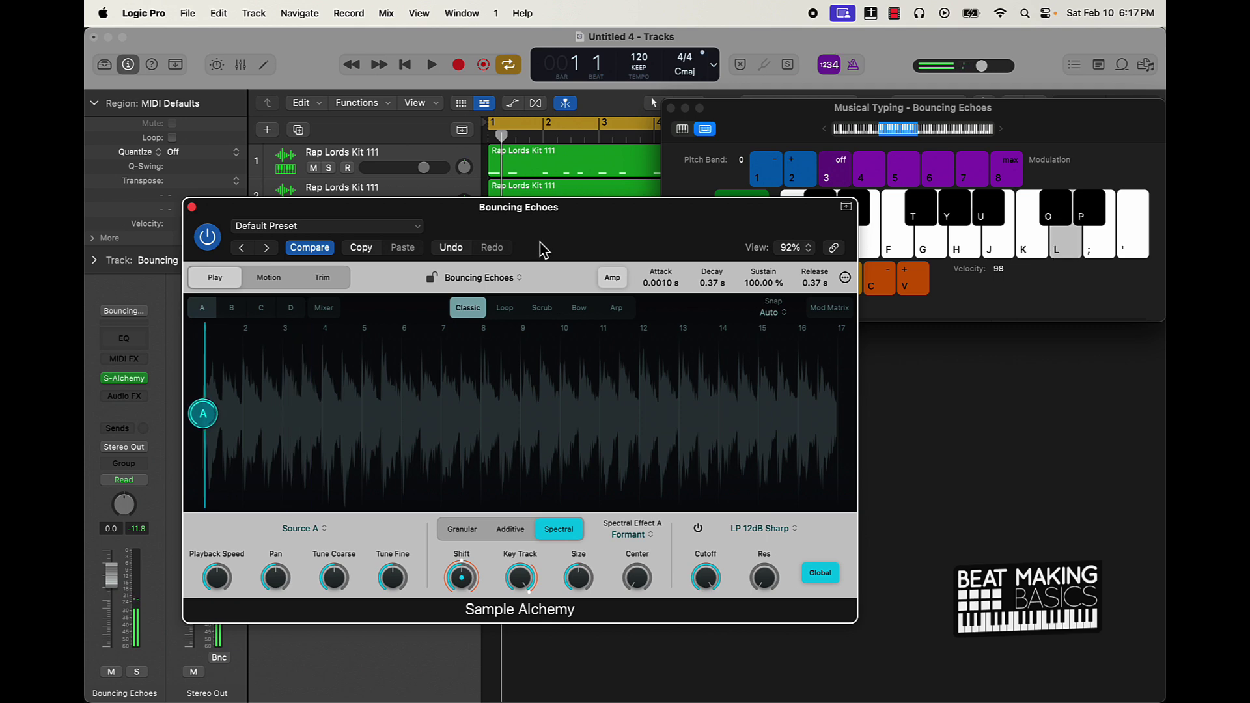
key(g)
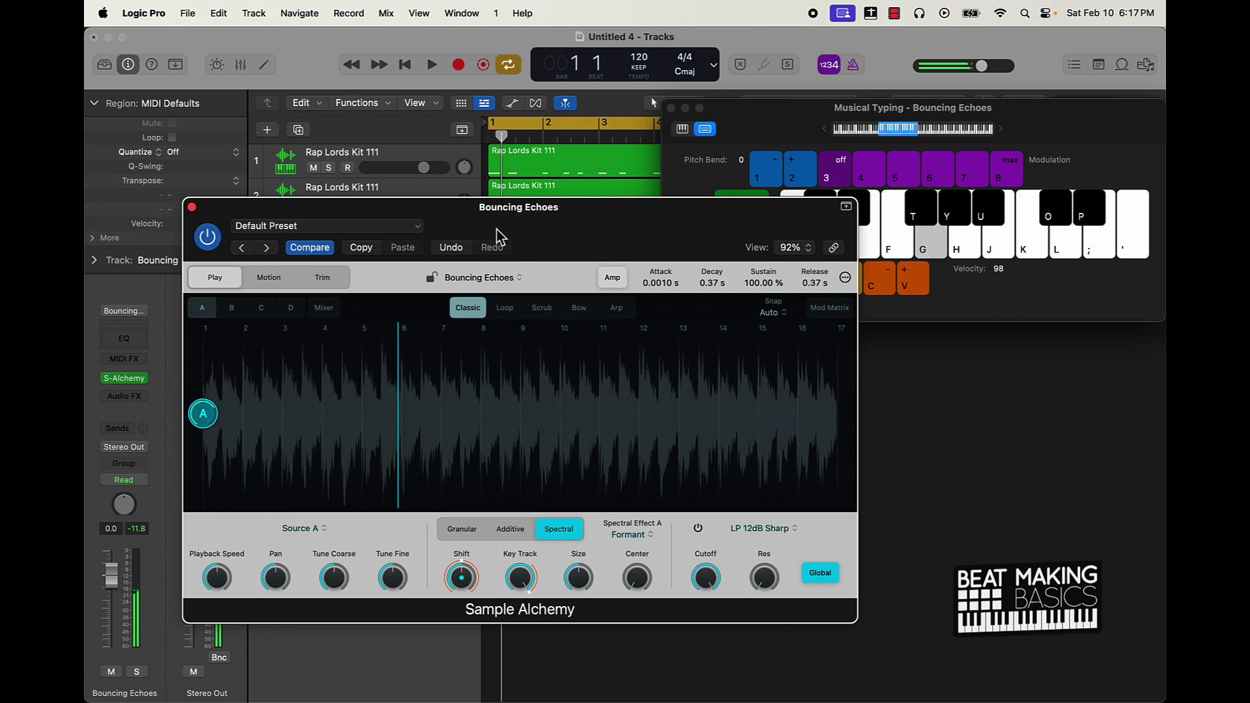
click(192, 207)
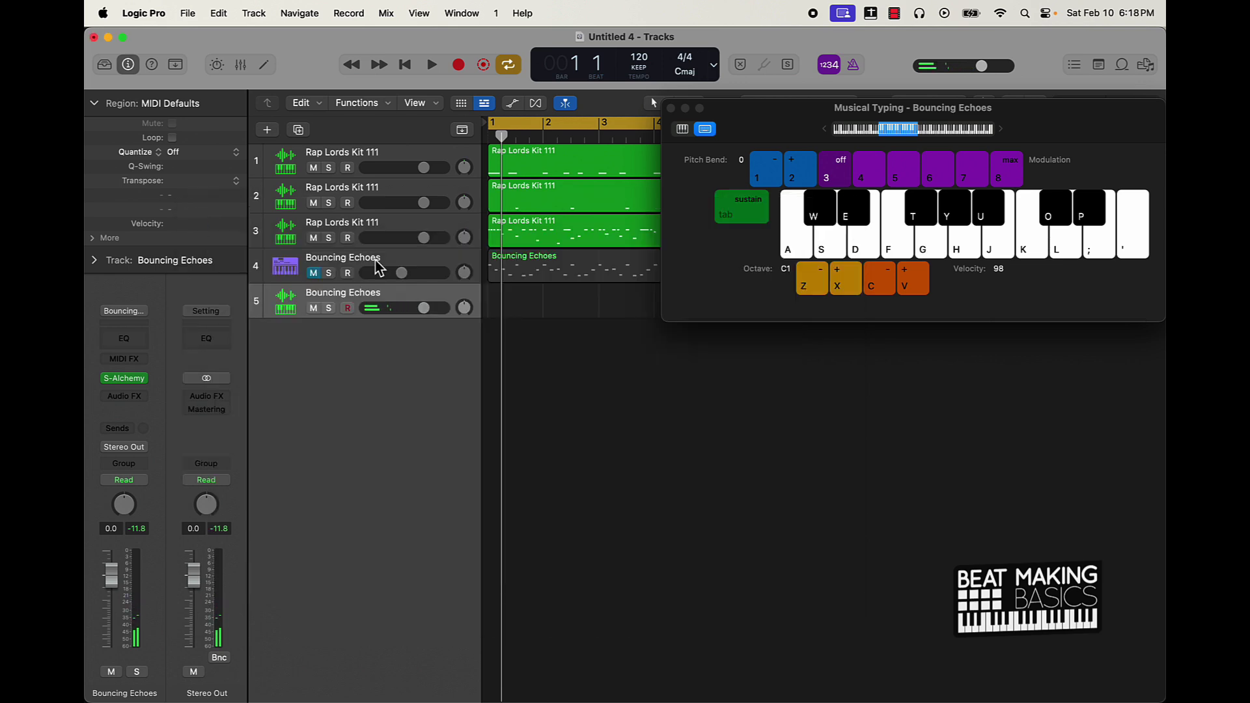
Record one sustained G1 note across the four-bar cycle on the Sample Alchemy track
key(r)
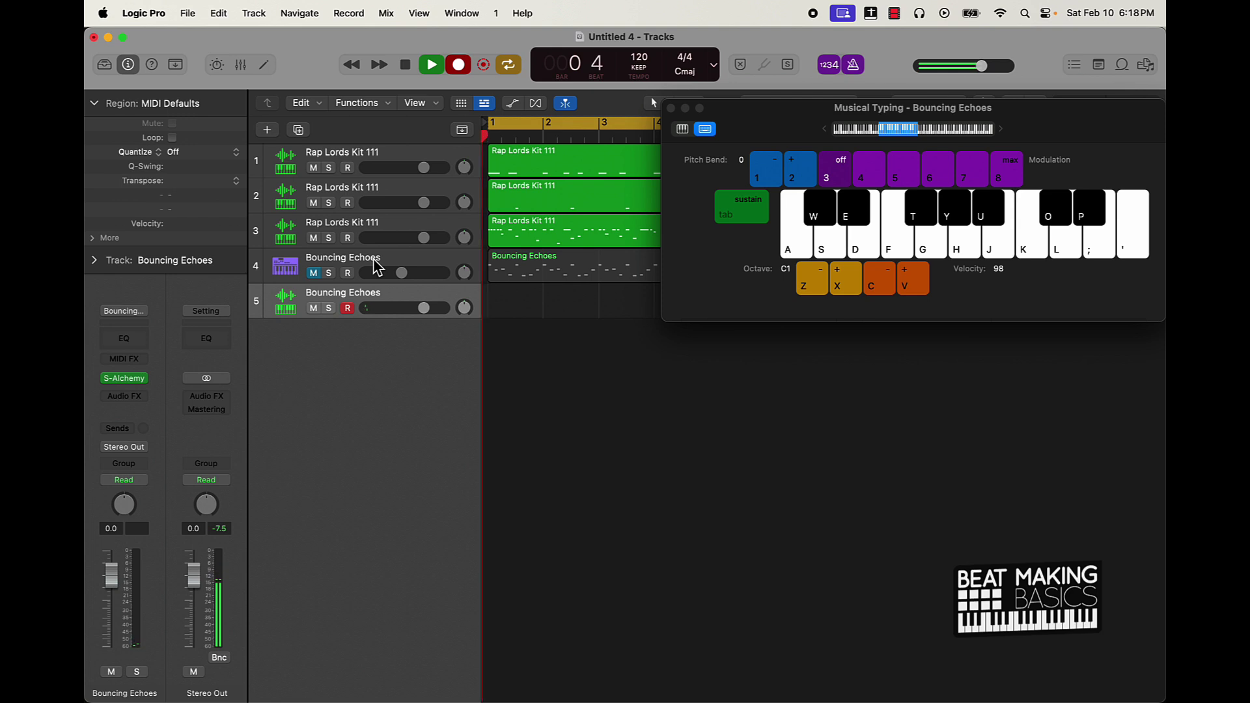
key(g)
drag(715, 144, 573, 386)
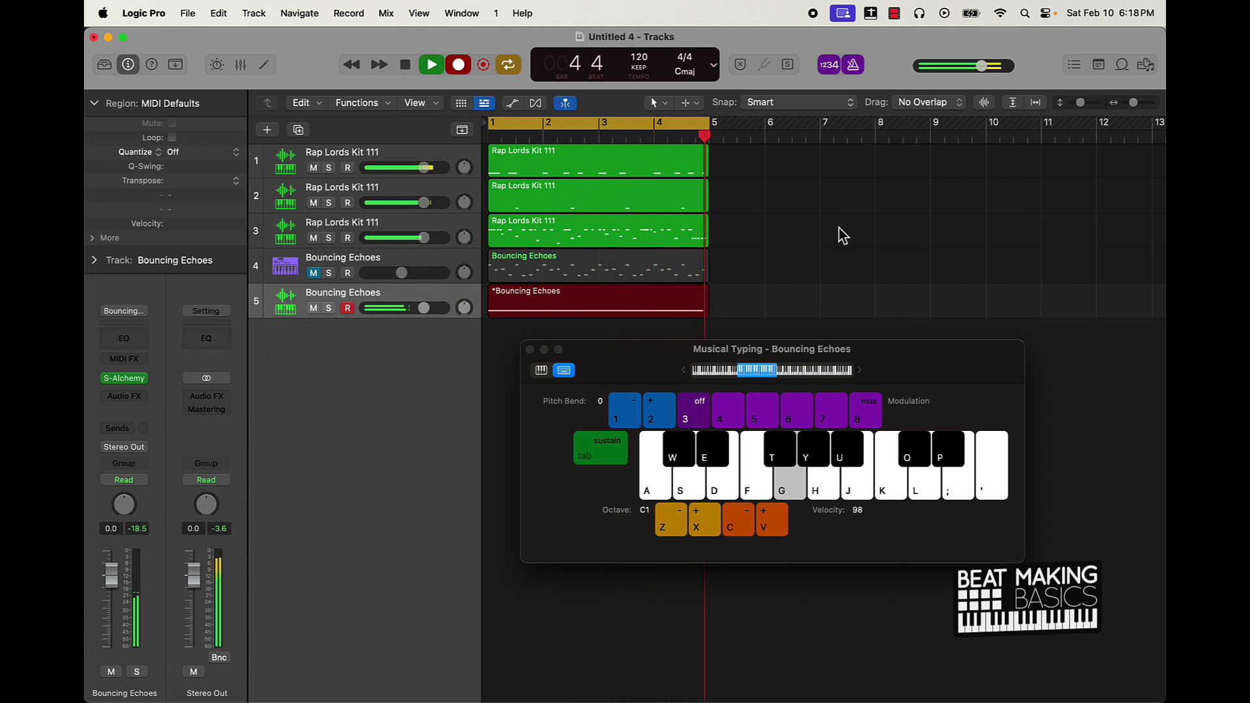
key(space)
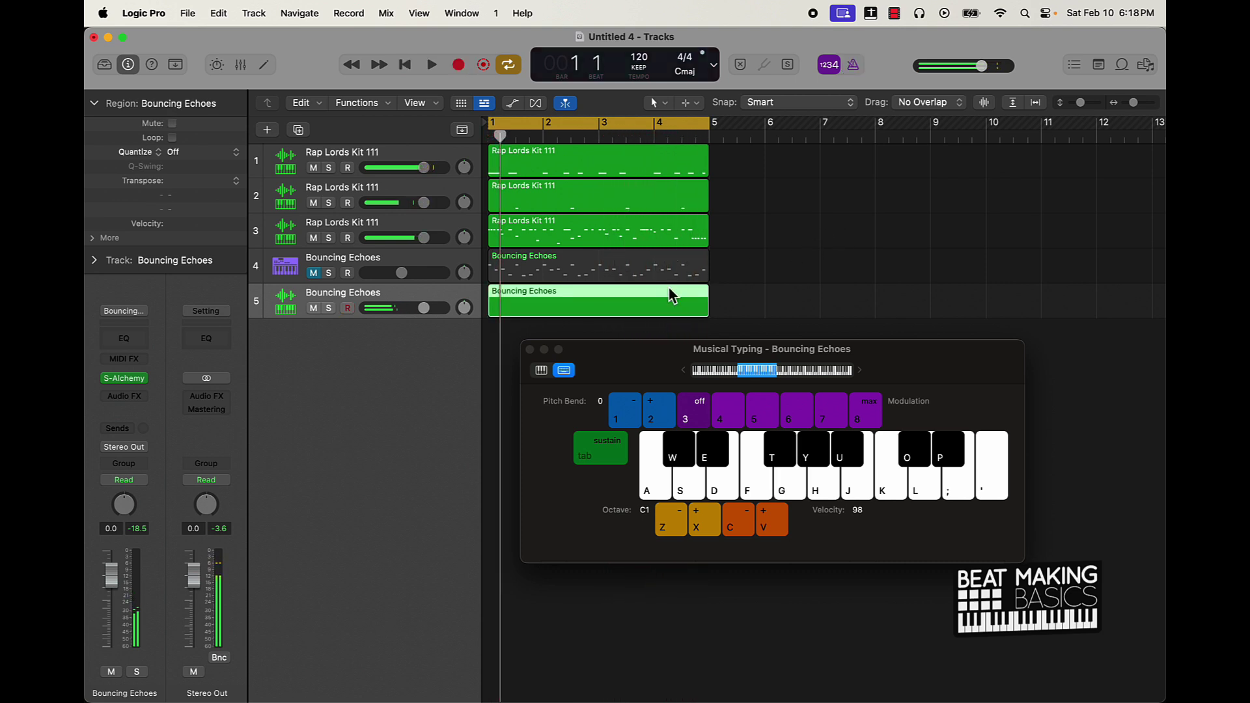
Close Musical Typing, open the recorded region in the Piano Roll, and quantize its note to 1/8 Swing A
click(530, 350)
double_click(573, 309)
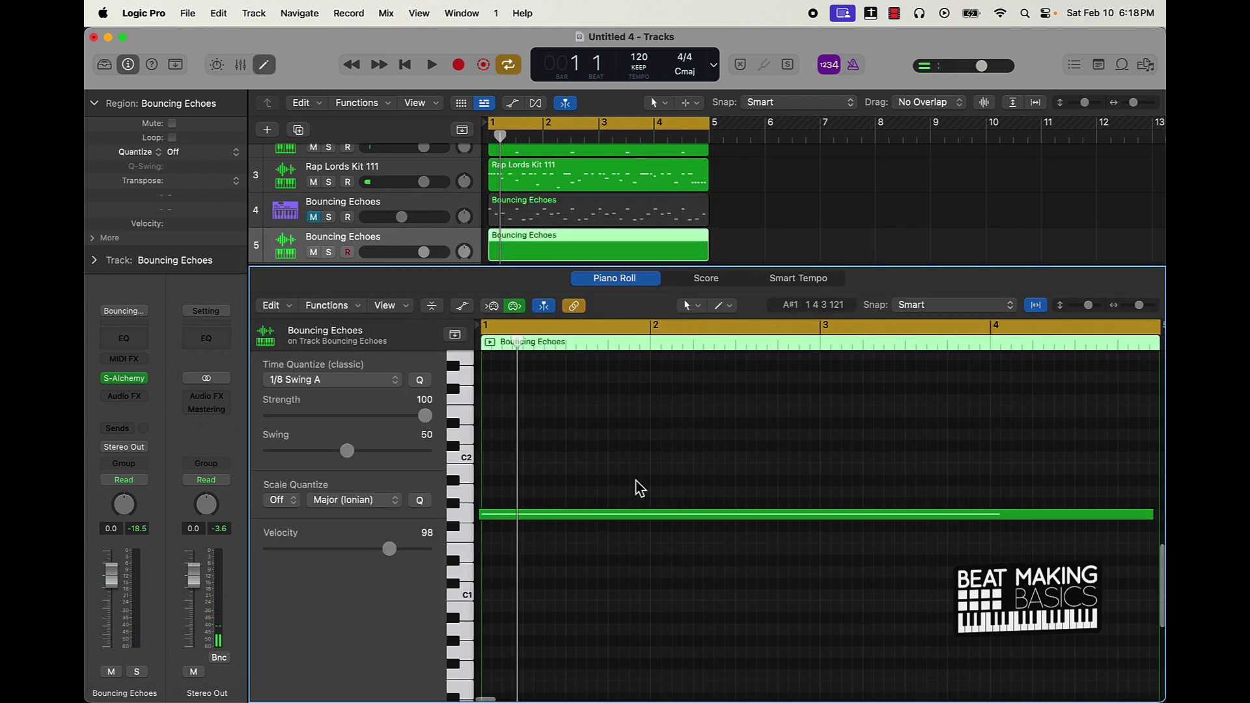
key(super+a)
click(420, 382)
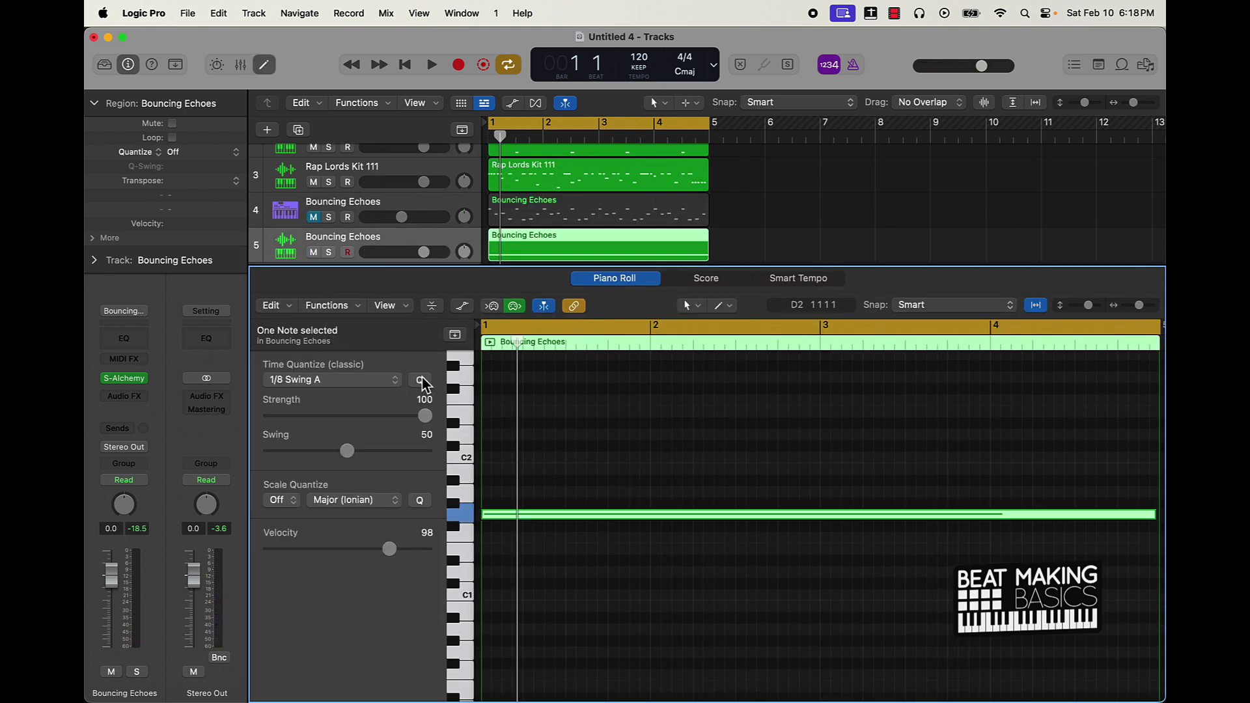
click(651, 416)
key(space)
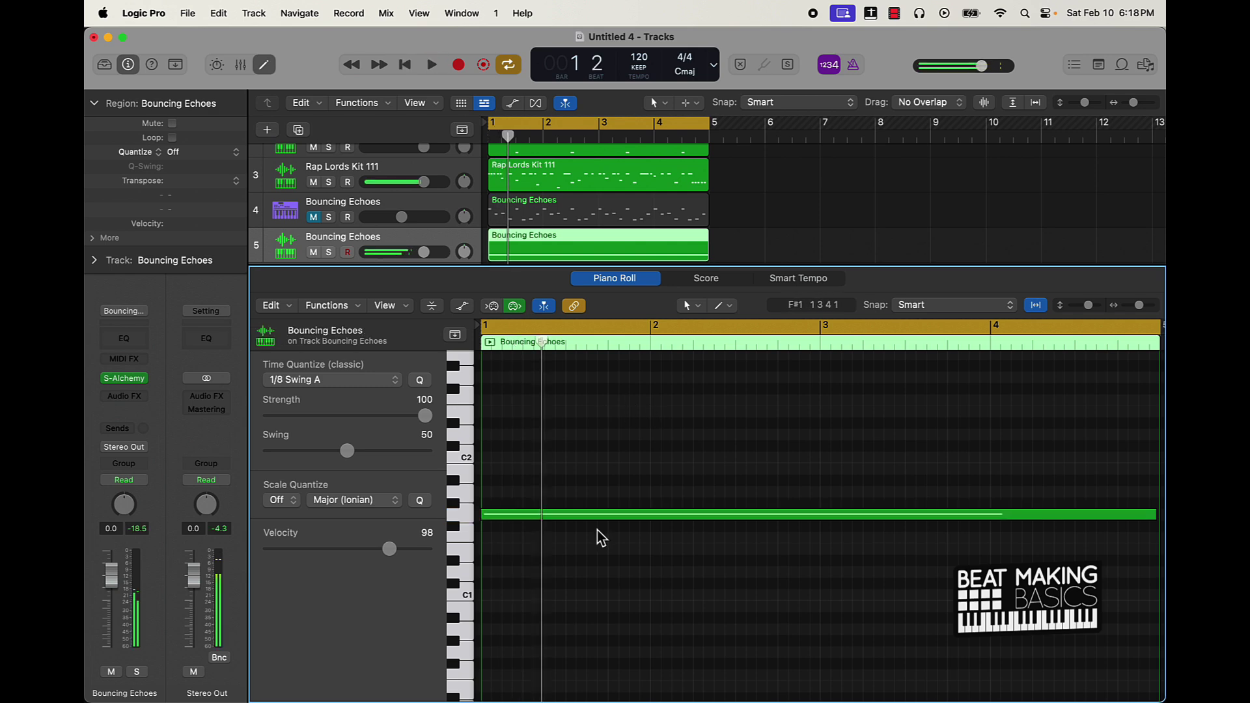
Lengthen the G1 note to the end of bar 4, close the Piano Roll, and deselect the region
right_click(600, 516)
click(759, 478)
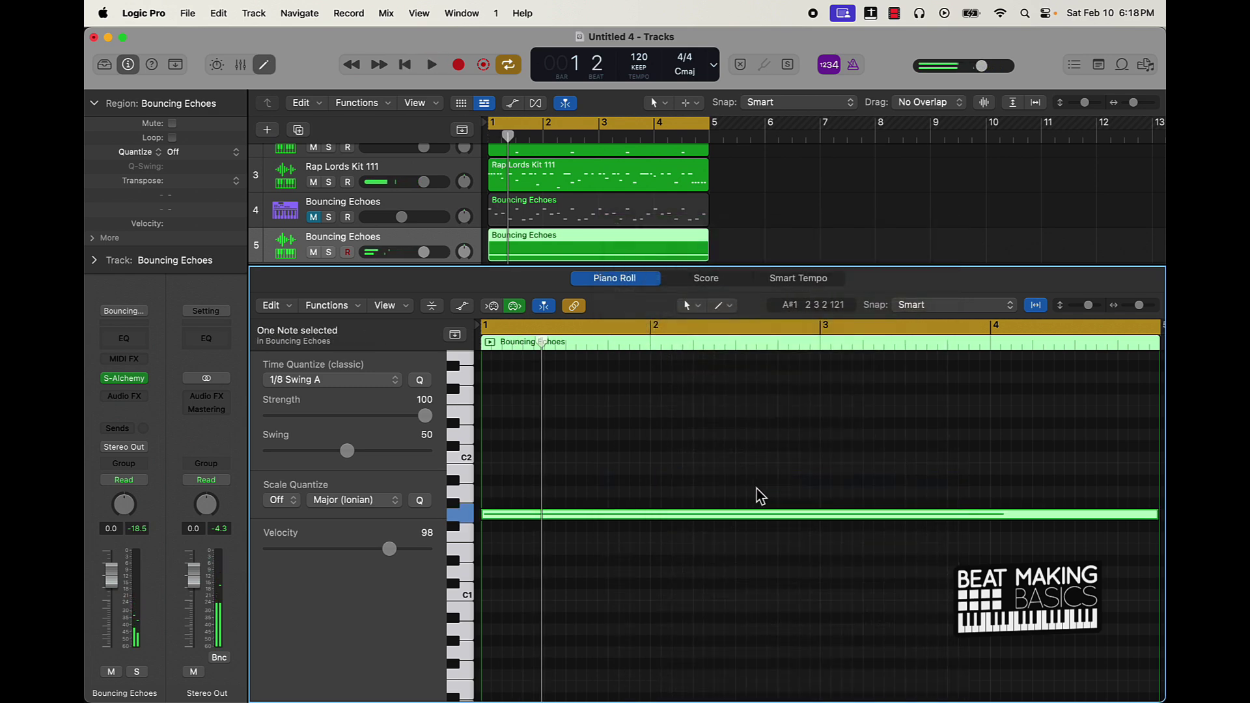
scroll(760, 481, right, 8)
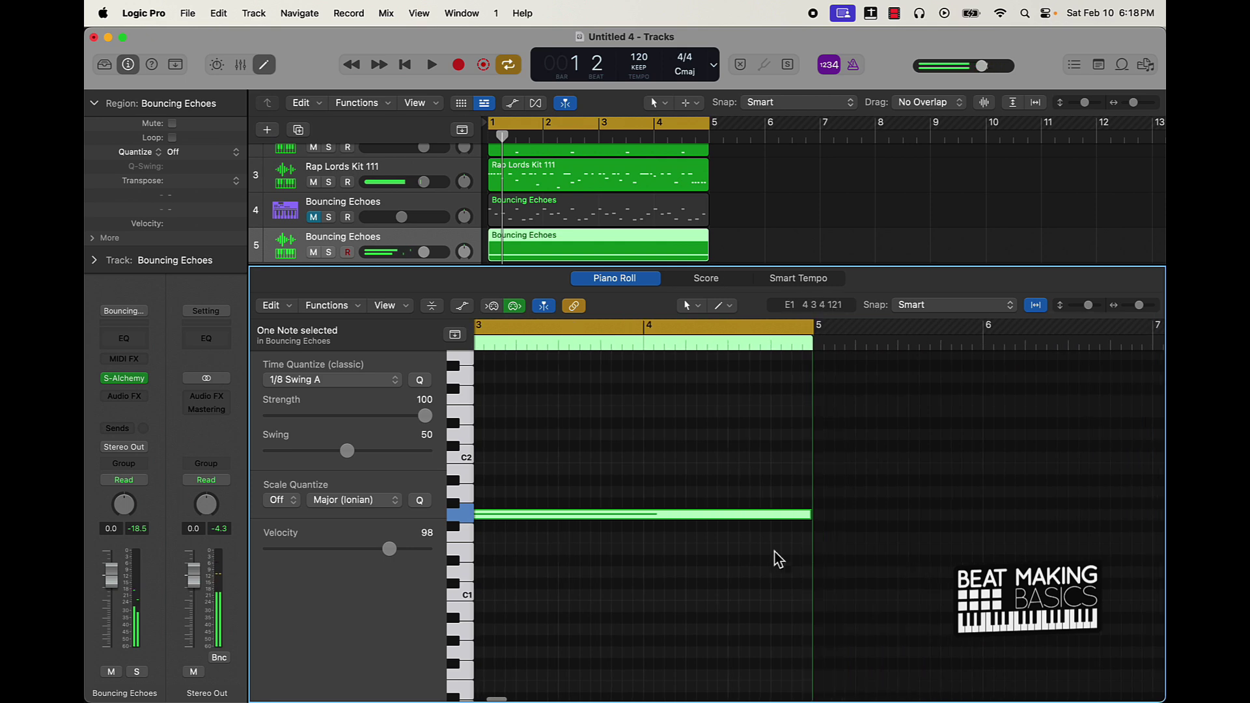
click(645, 394)
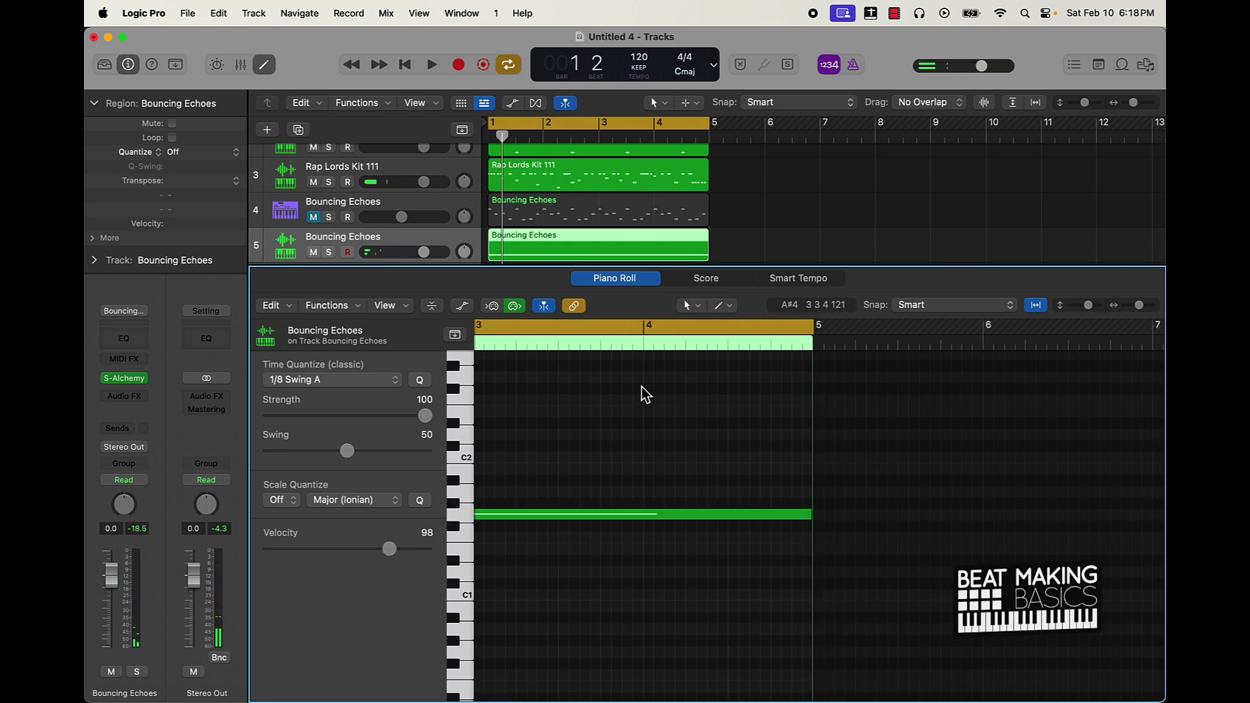
key(p)
click(772, 355)
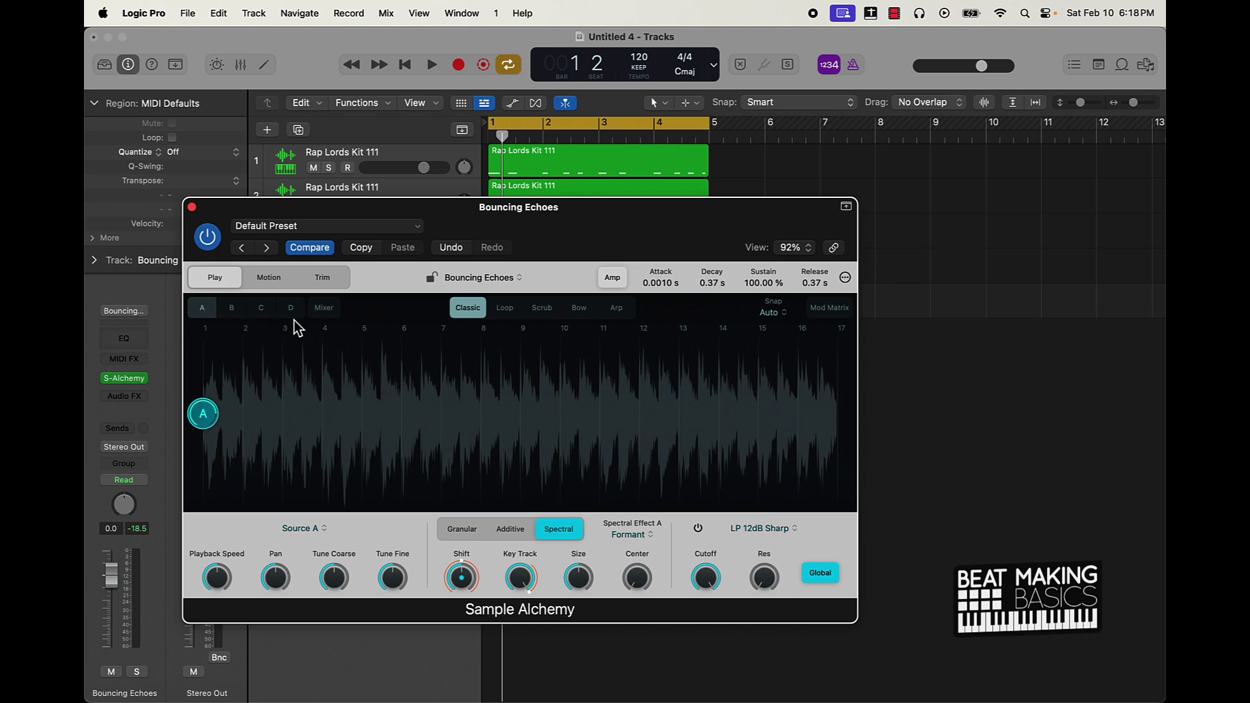
Enable source C in Sample Alchemy, move its handle slightly up at bar 9, and audition it with the beat
click(261, 307)
key(space)
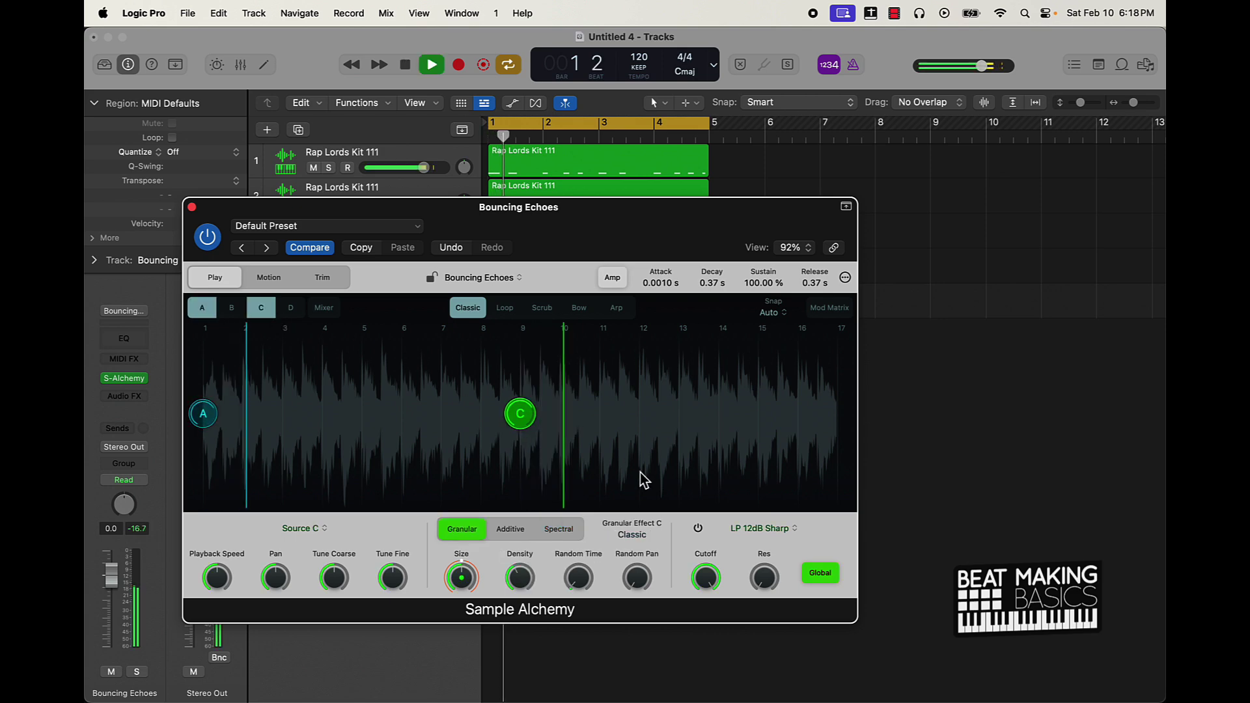
key(space)
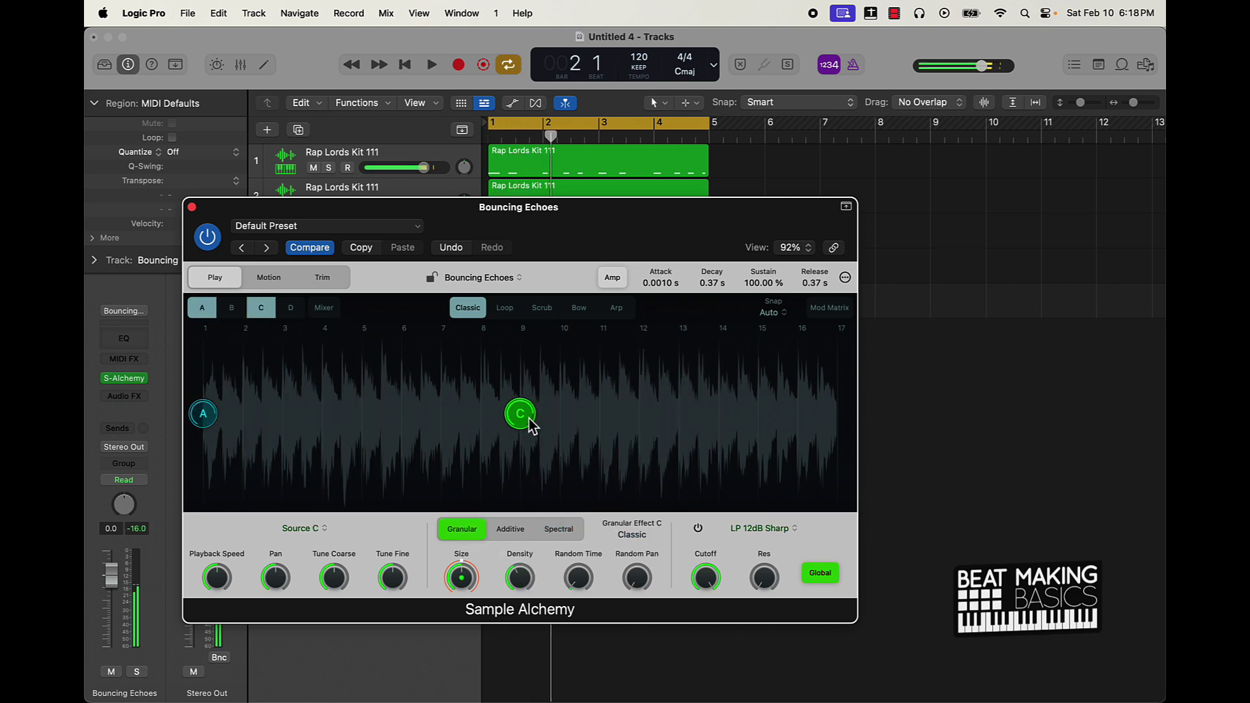
key(space)
mouse_move(530, 427)
mouse_down()
mouse_move(525, 436)
mouse_move(520, 391)
mouse_up()
key(space)
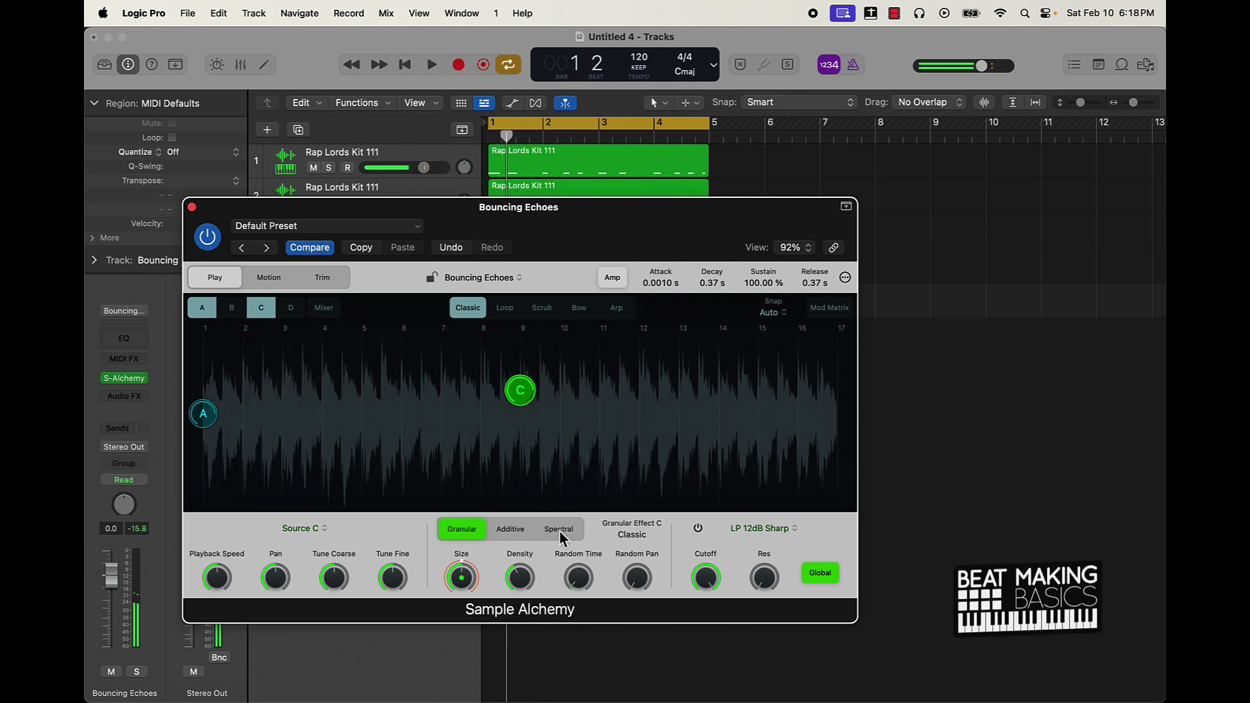
Set source C to Spectral synthesis, move its start to bar 5 of the sample, and audition it with the beat
click(560, 530)
key(space)
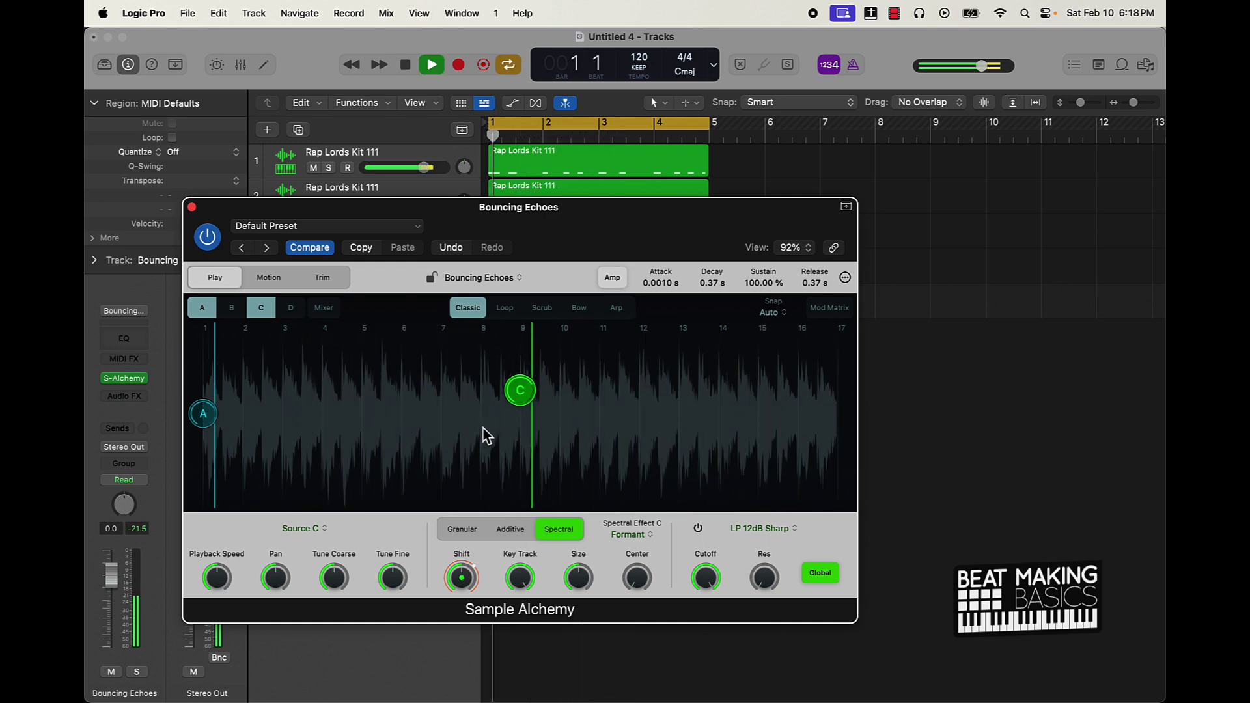
drag(527, 405, 355, 415)
key(space)
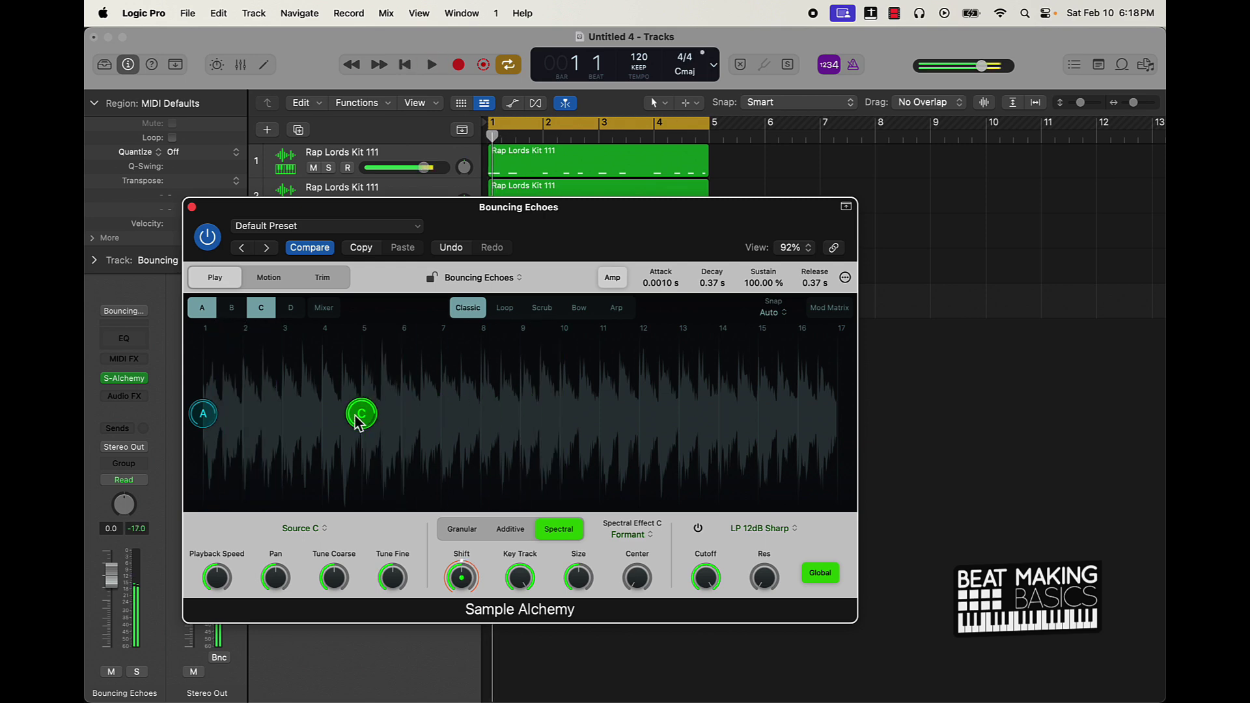
key(space)
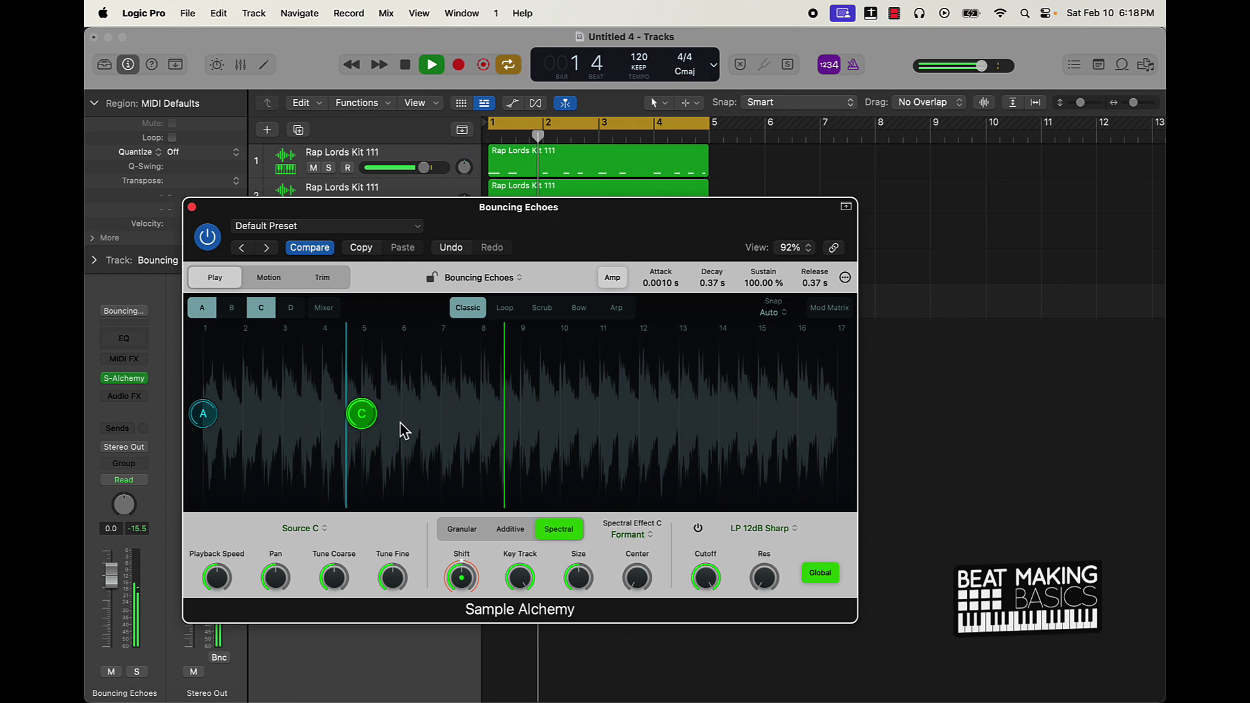
key(space)
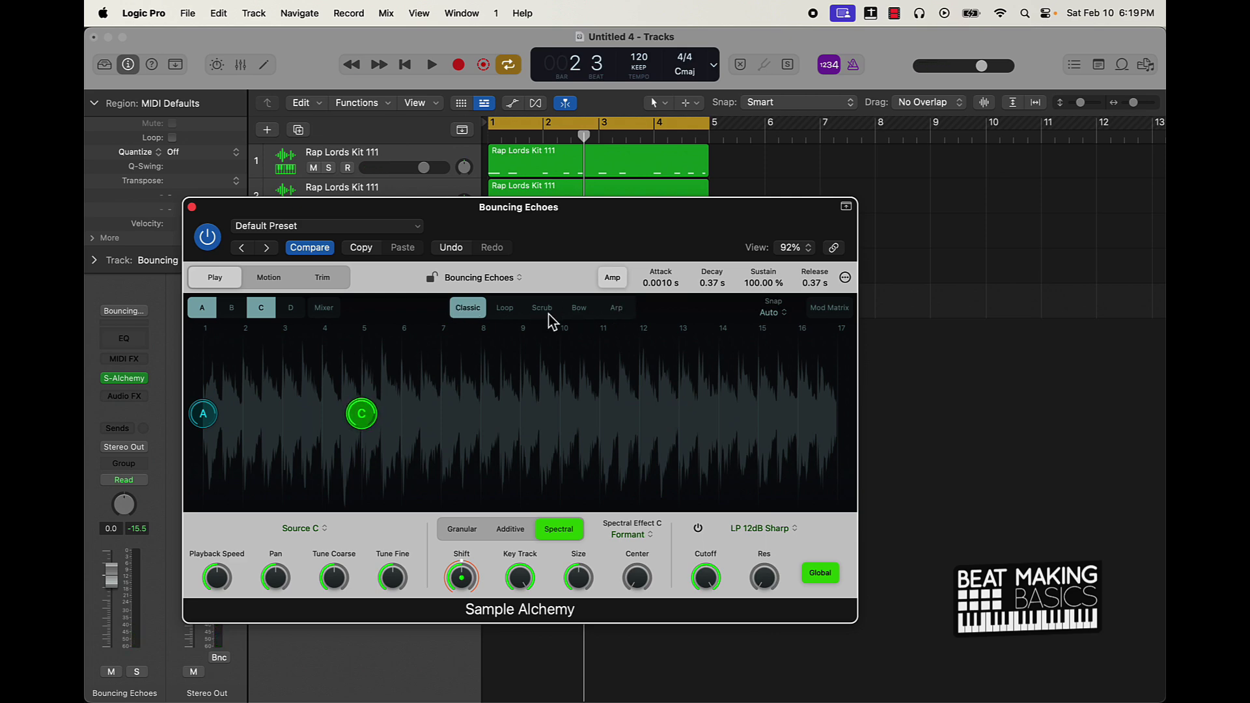
Switch Sample Alchemy to Loop mode, enable source B, and audition the loops with the beat
click(506, 308)
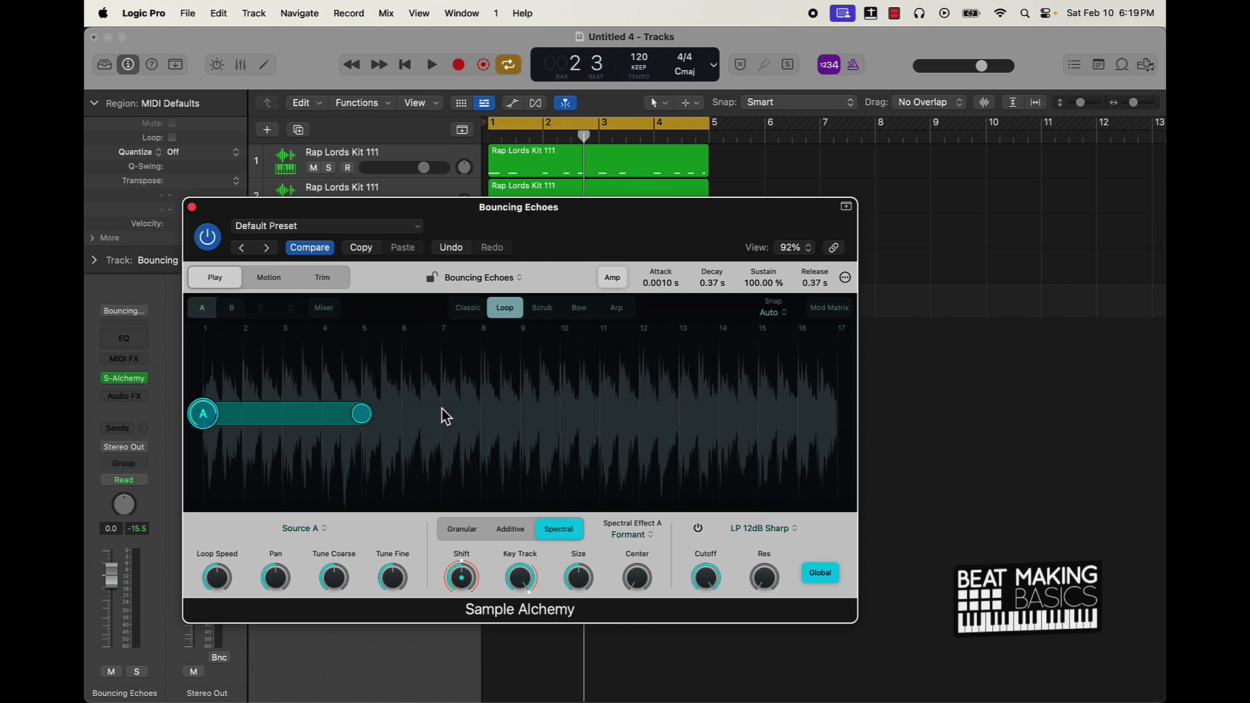
key(space)
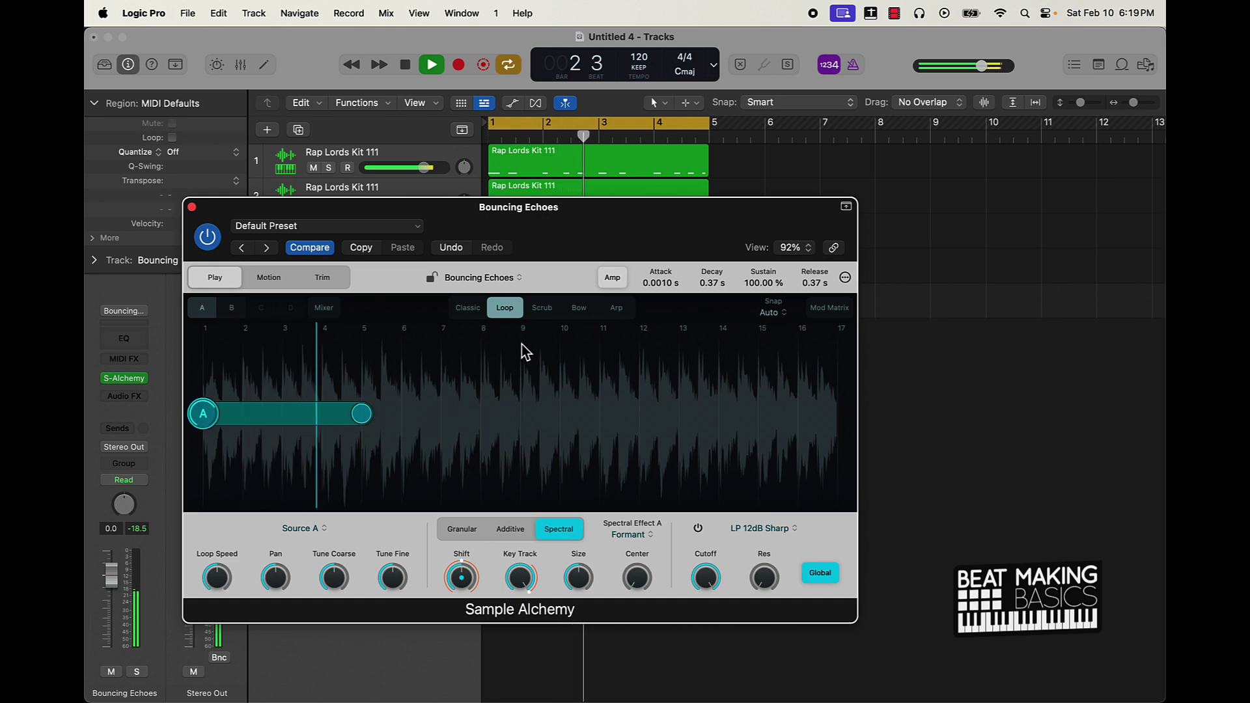
click(232, 307)
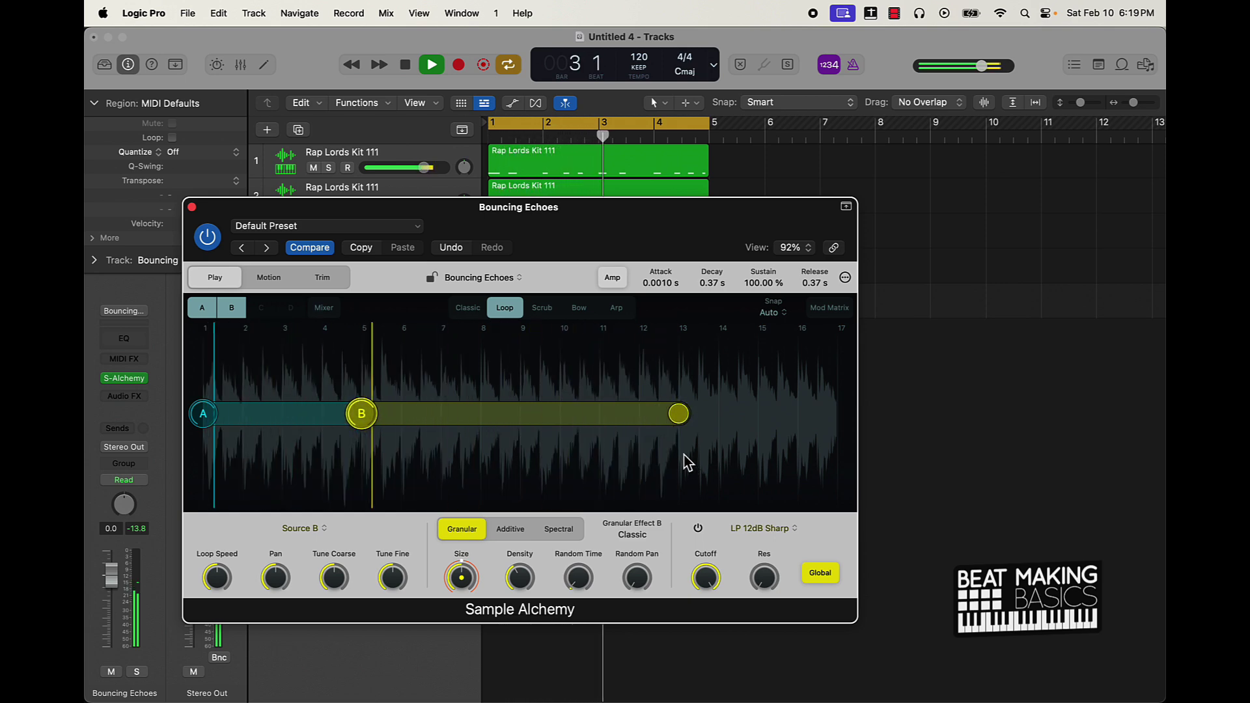
key(space)
Audition Sample Alchemy's Scrub mode with the beat, and set the play mode to Bow
click(542, 307)
key(space)
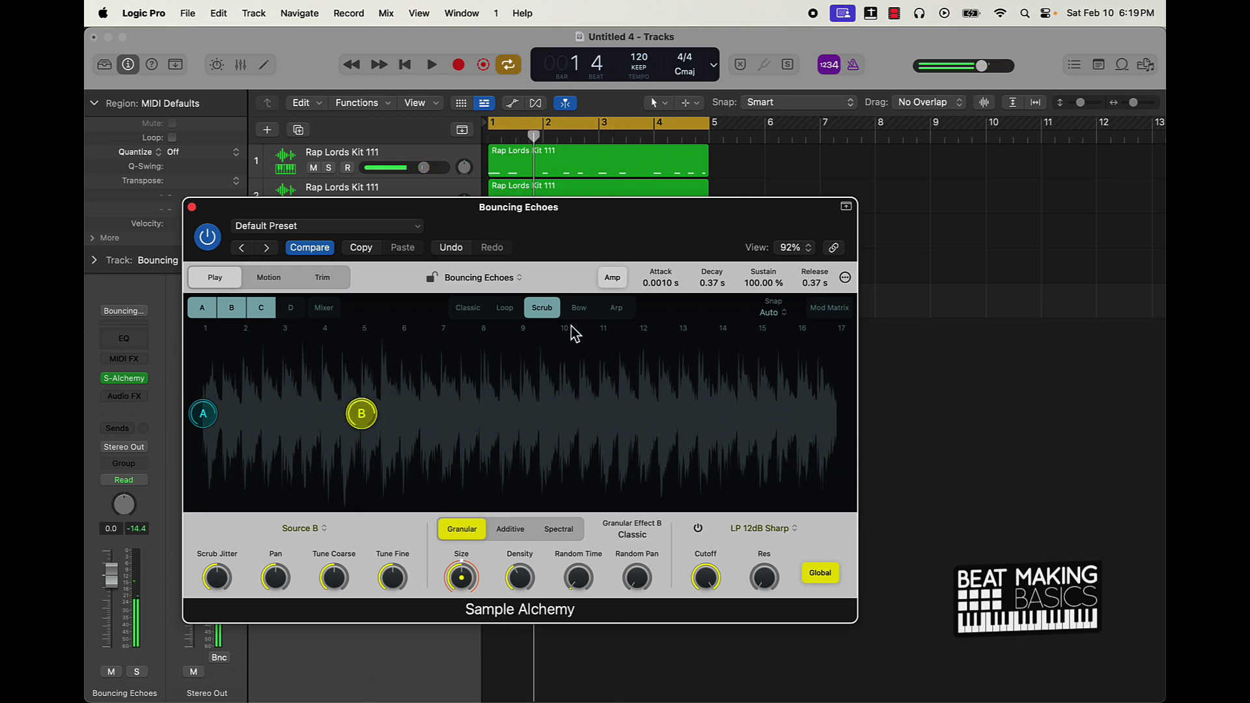
key(space)
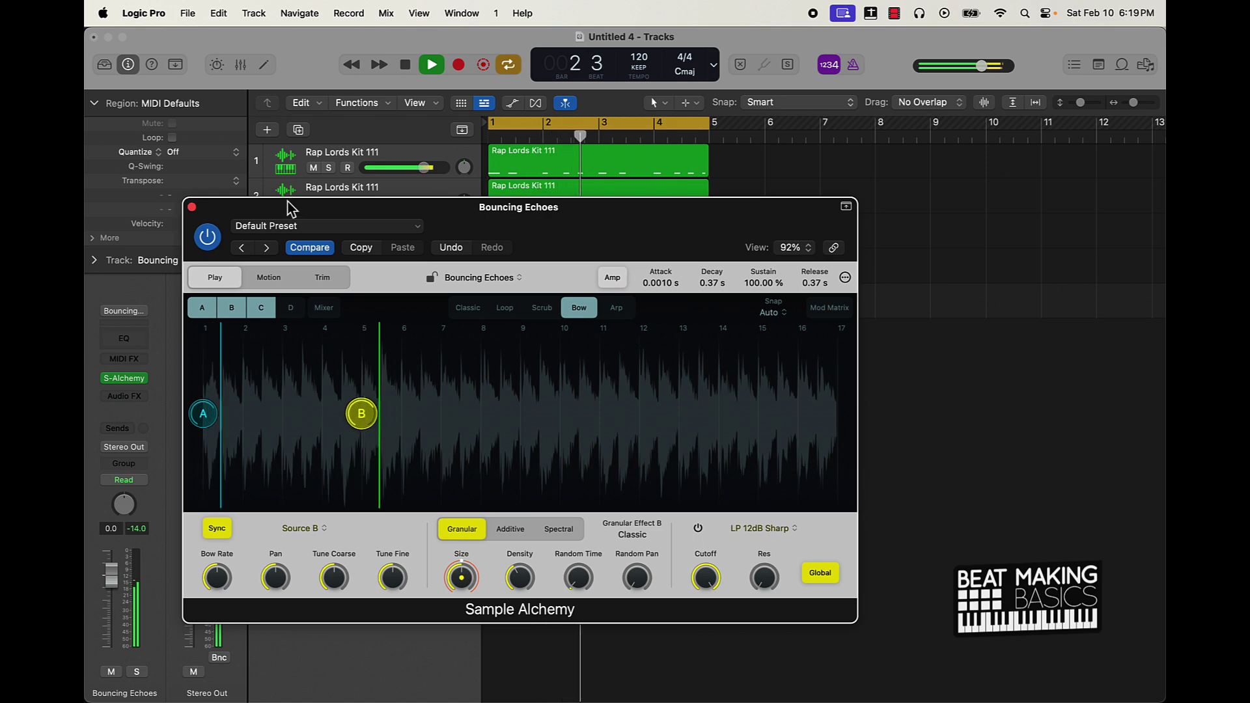
Close Sample Alchemy, lower its track's volume to -2.5 dB during playback, and stop playback
click(192, 207)
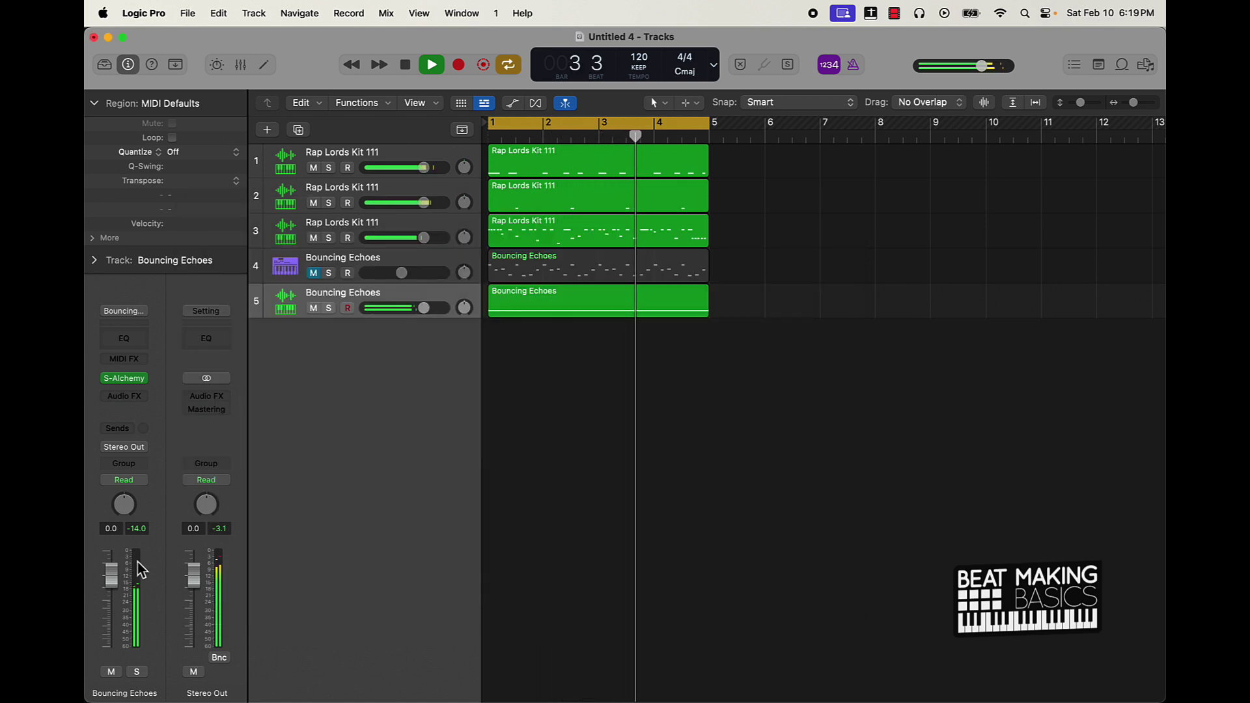
key(space)
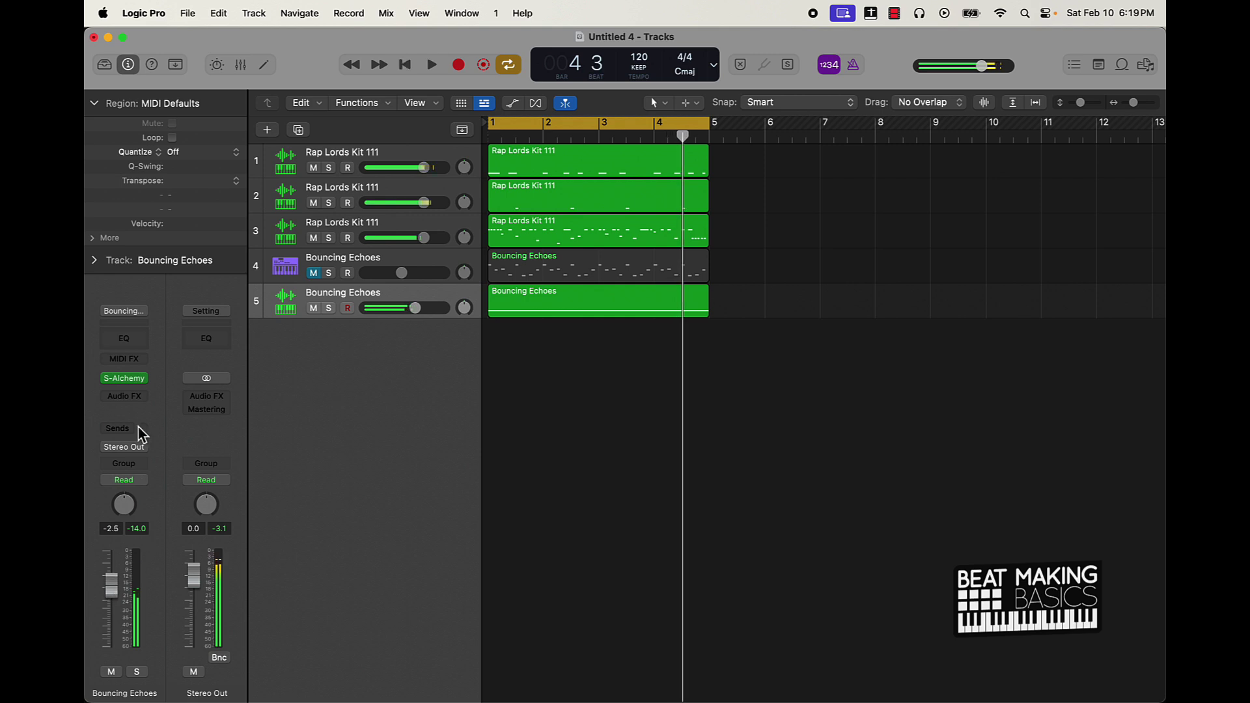
Add the Space Designer reverb as an audio effect on the Sample Alchemy track
click(137, 398)
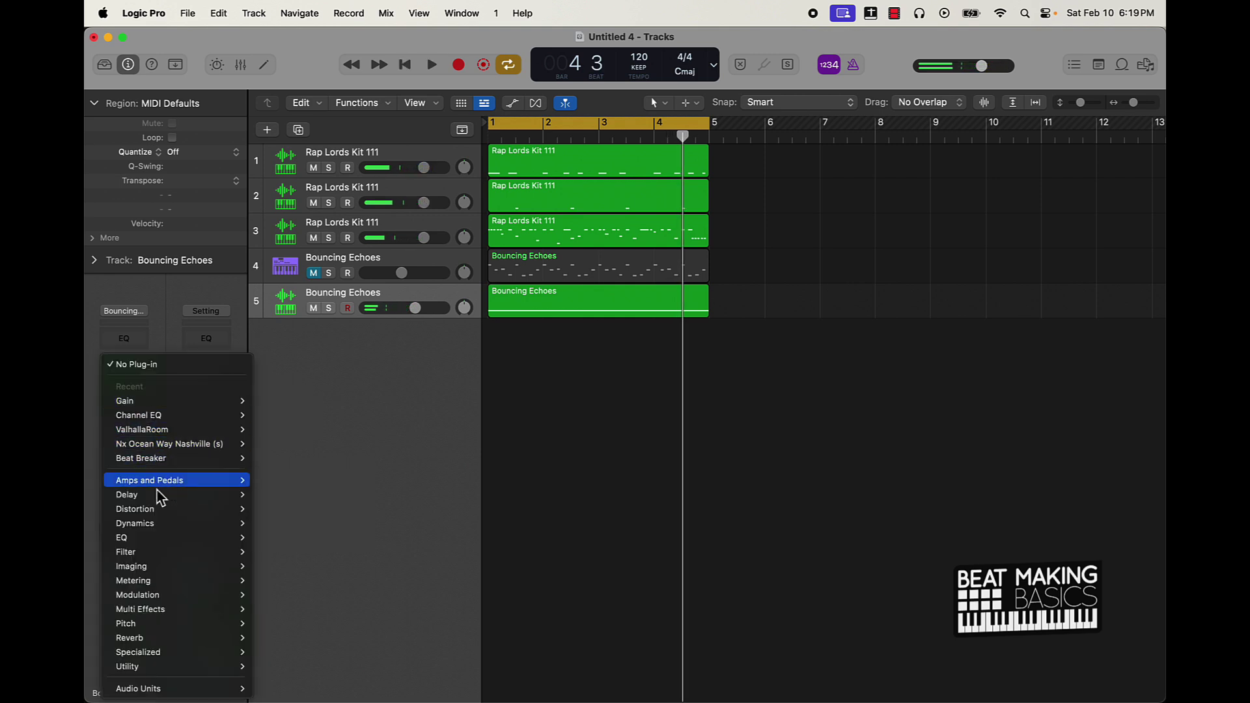
mouse_move(179, 638)
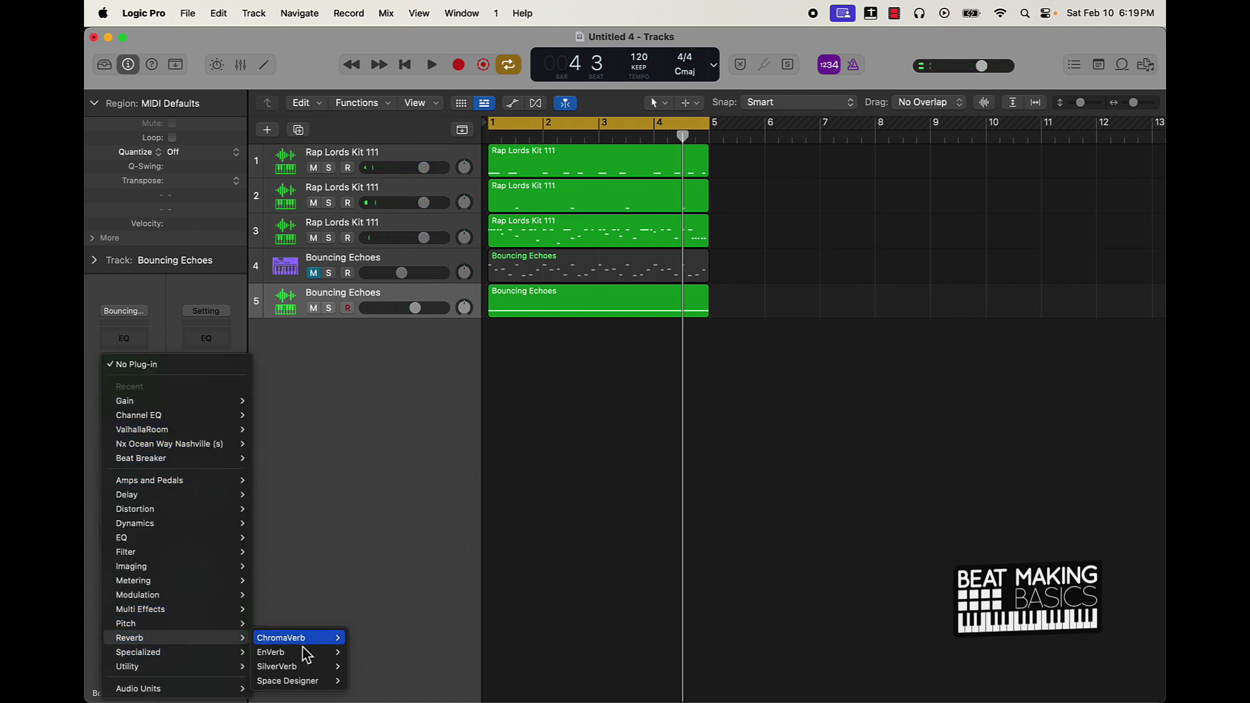
mouse_move(318, 643)
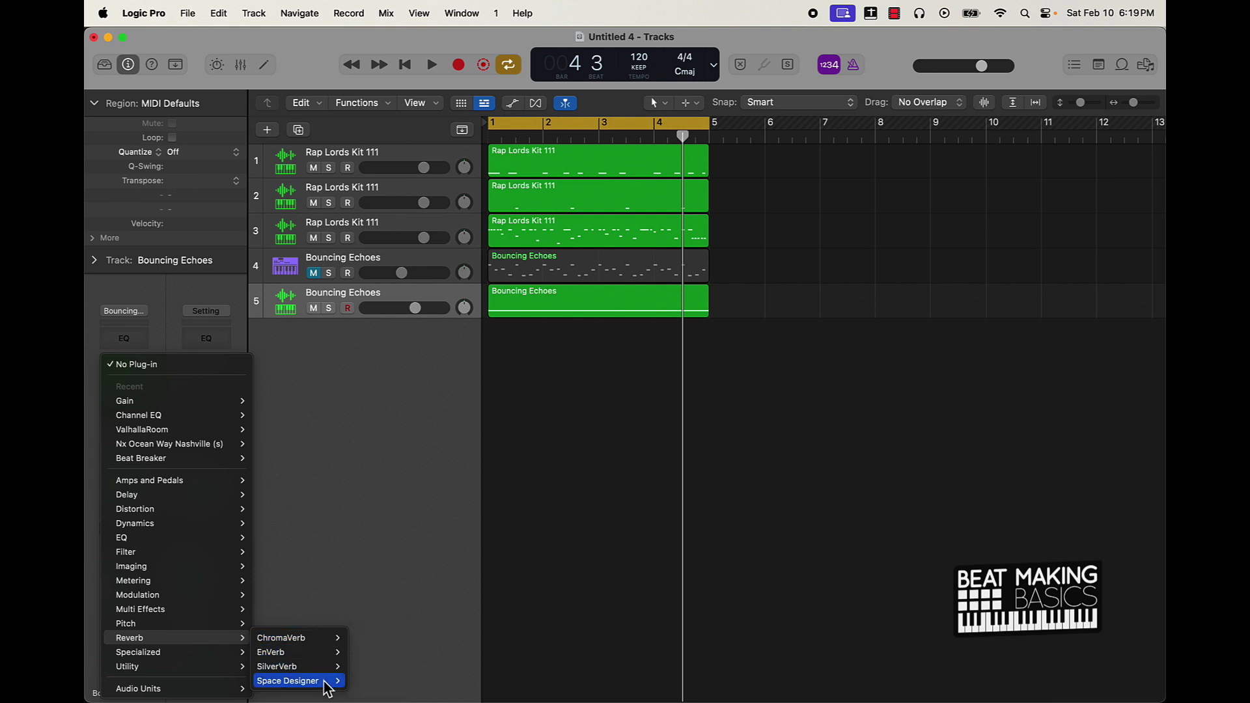
mouse_move(326, 680)
click(371, 682)
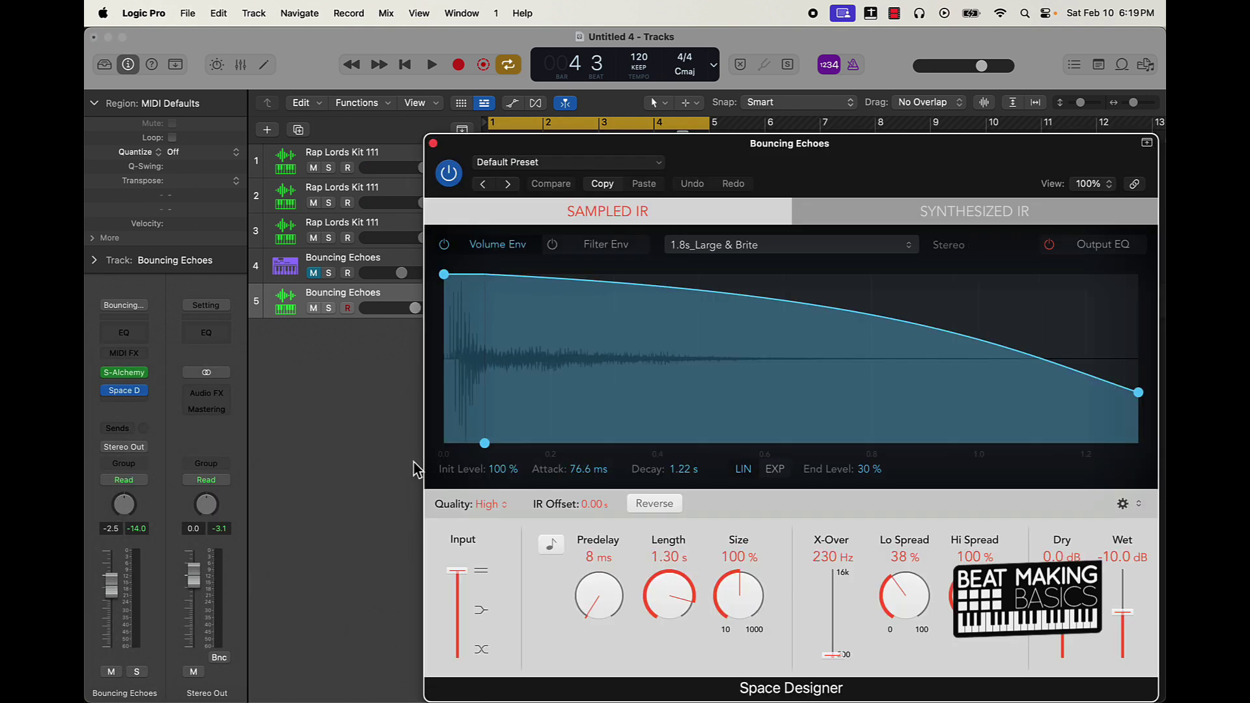
During playback, close Space Designer and lower the Sample Alchemy track's volume to -4.9 dB
key(space)
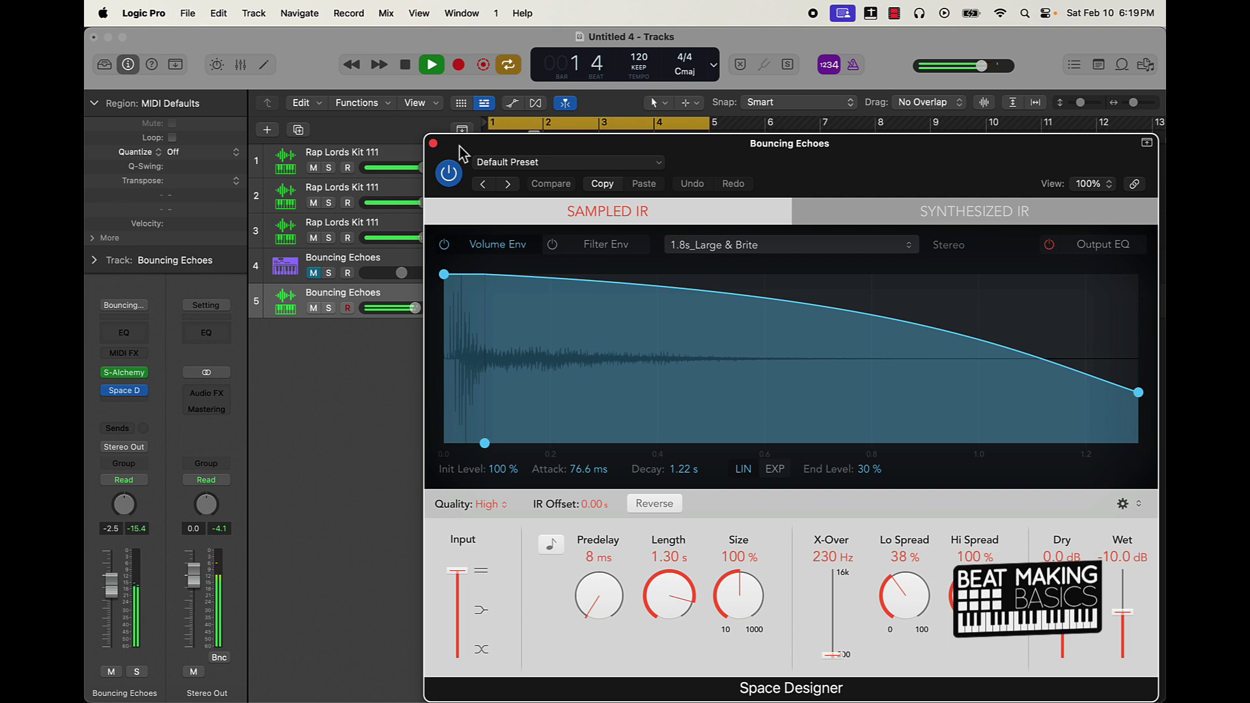
key(super+w)
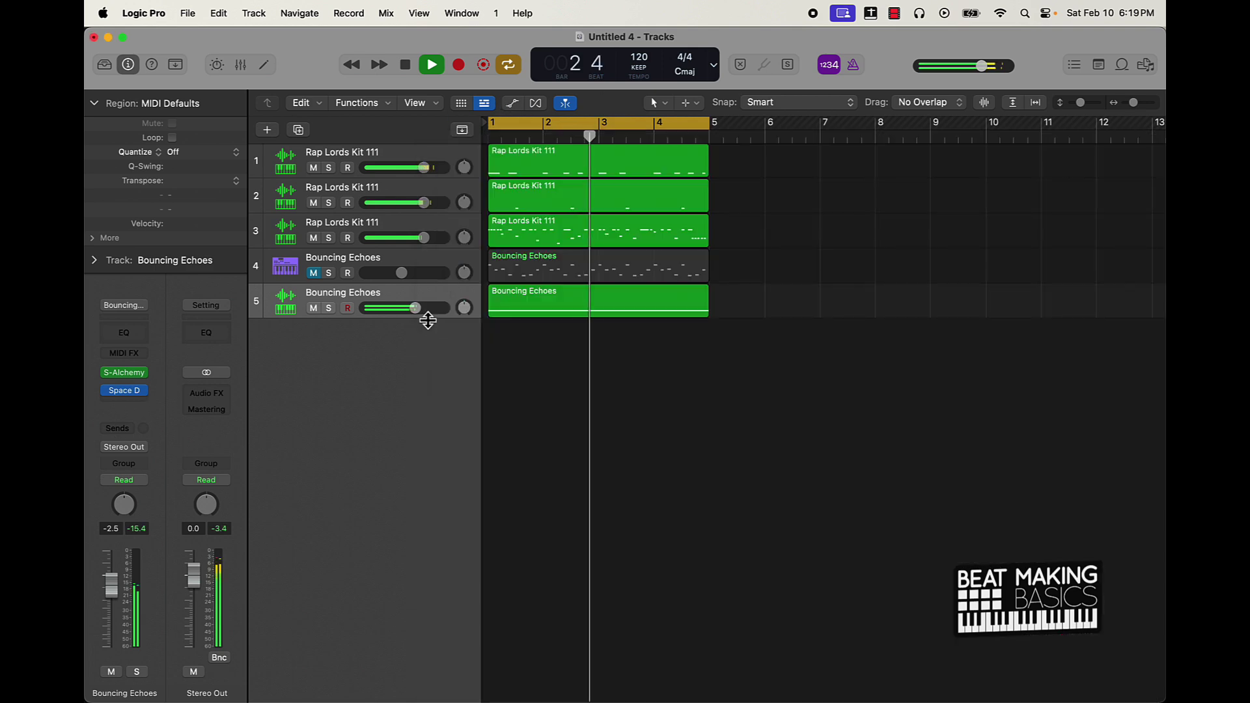
drag(415, 308, 406, 308)
key(space)
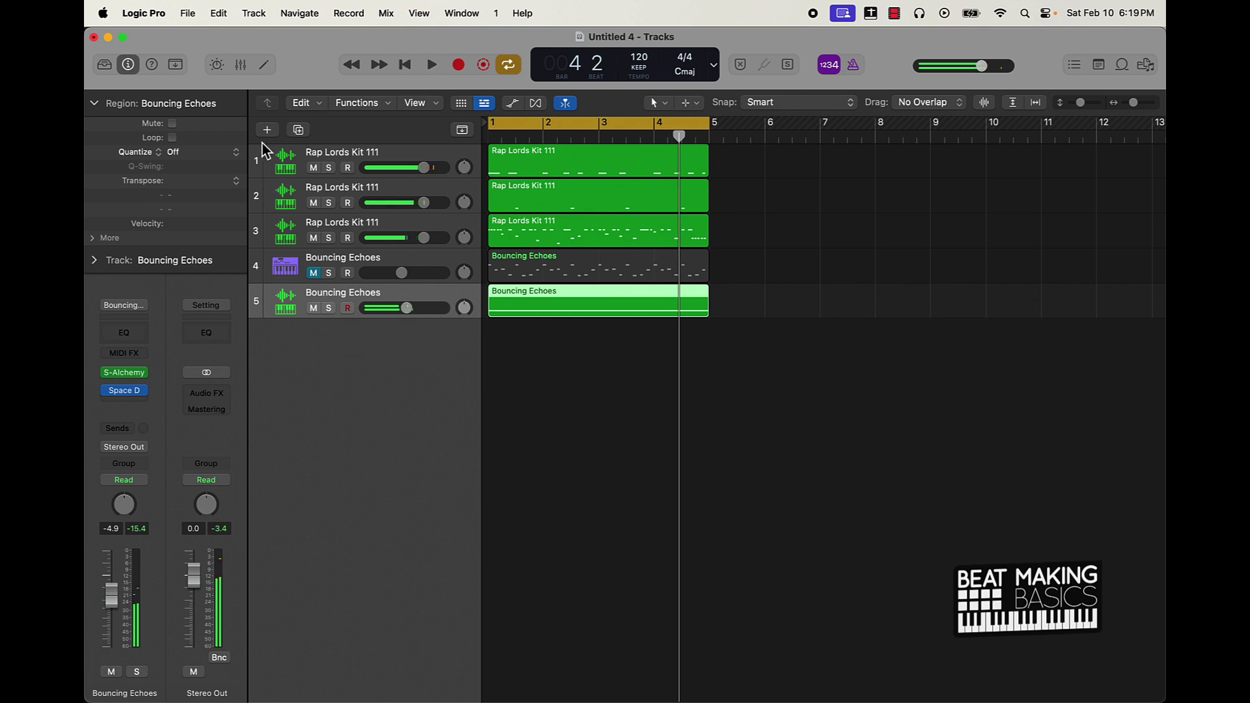
Create a new track with duplicate settings from the Hat A Quick Sampler track and open its Quick Sampler
click(284, 237)
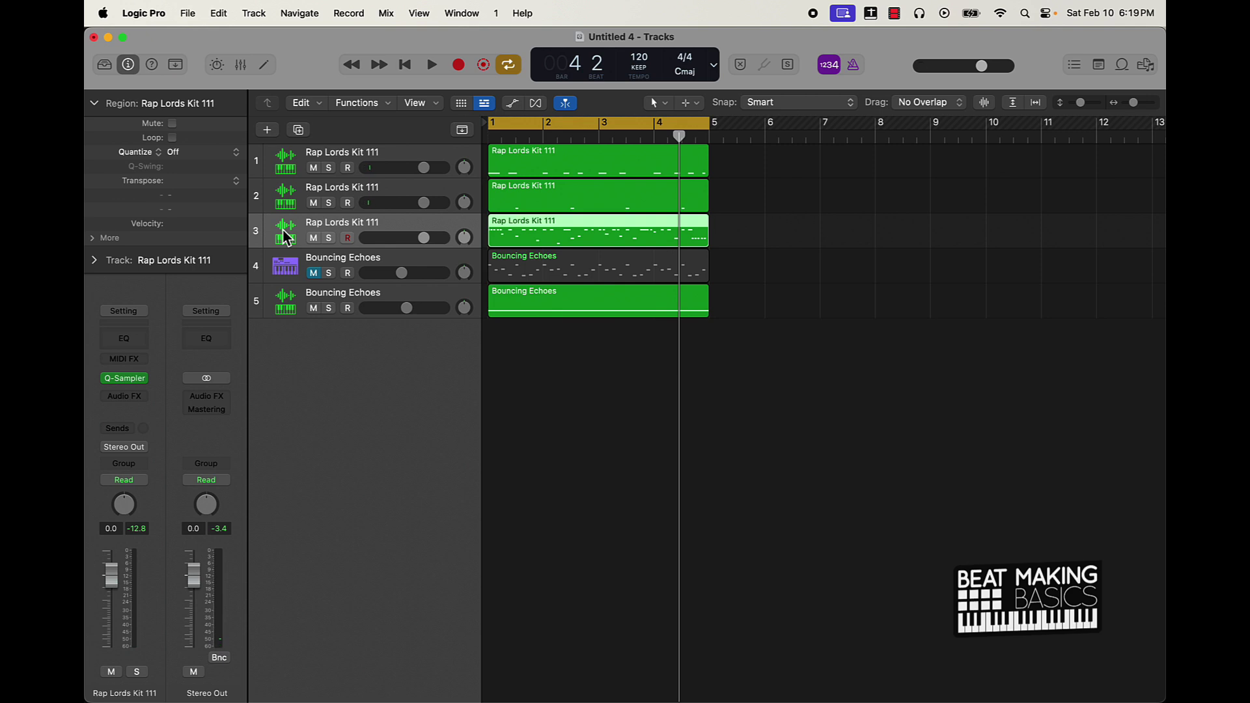
key(super+d)
click(124, 381)
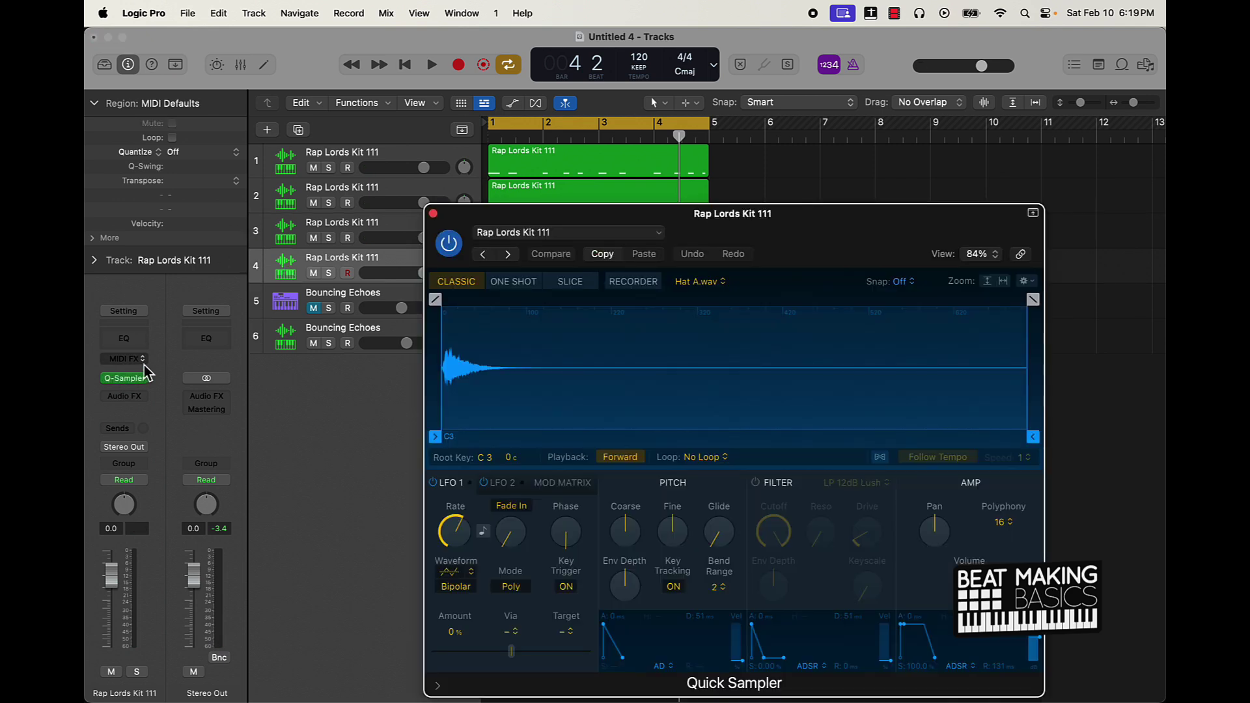
drag(635, 226, 369, 137)
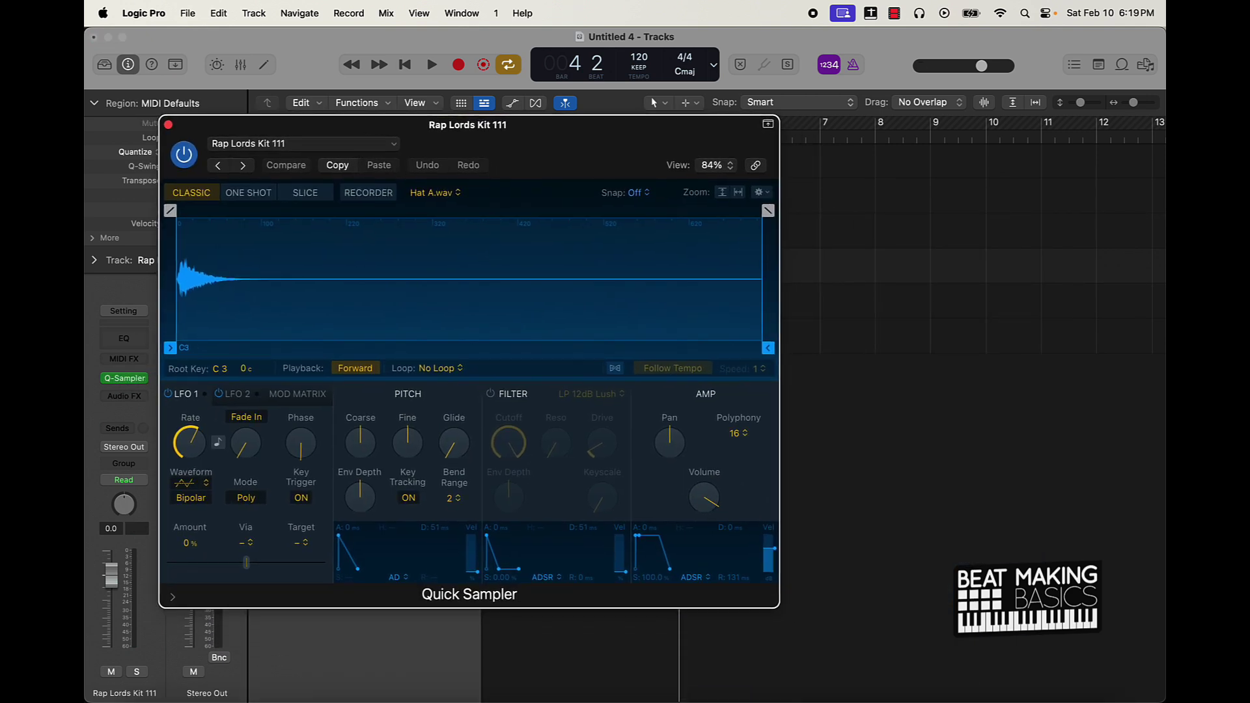
Load 808 E.wav from the Finder's rap lords search into the new track's Quick Sampler
mouse_move(159, 693)
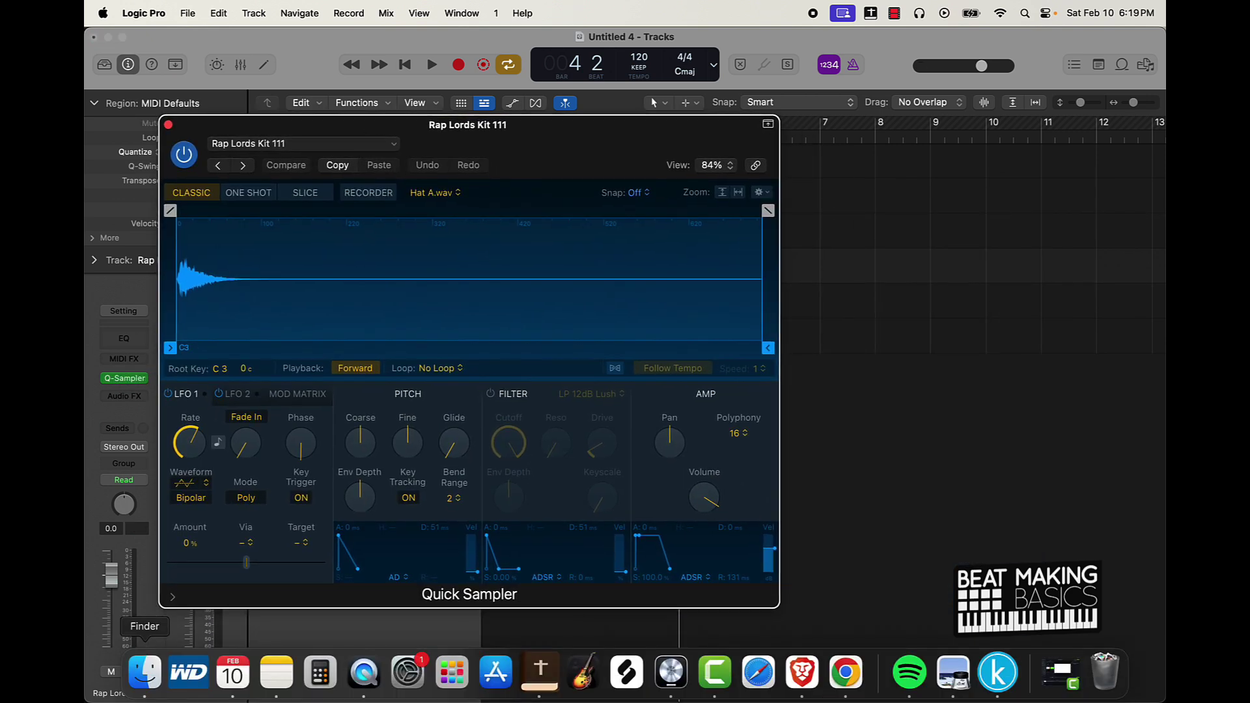
click(157, 687)
scroll(144, 214, up, 10)
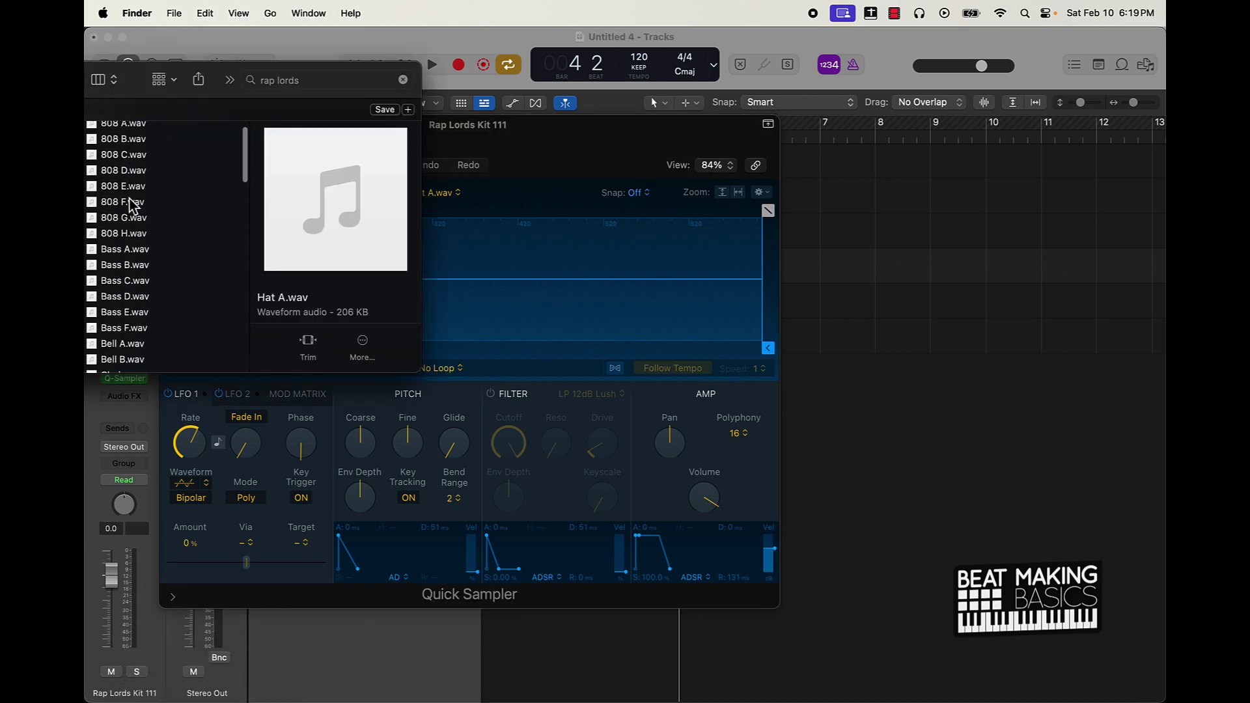
drag(138, 197, 466, 295)
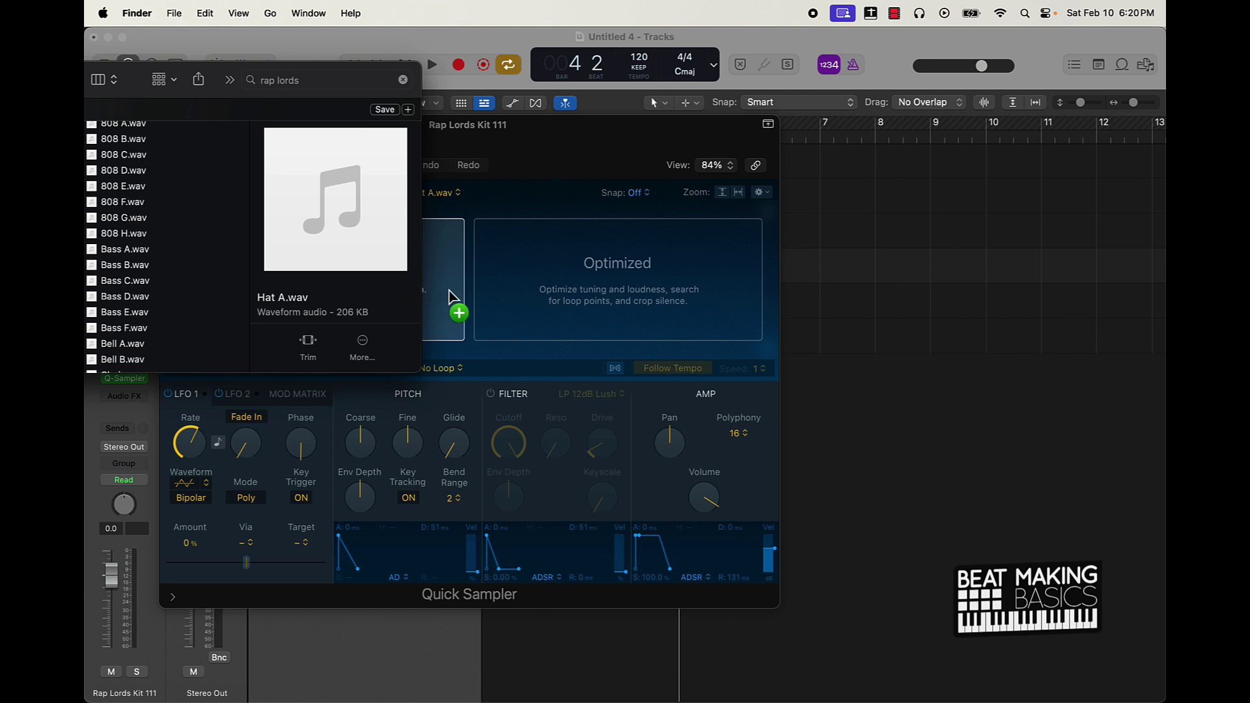
drag(454, 298, 454, 298)
drag(581, 159, 850, 165)
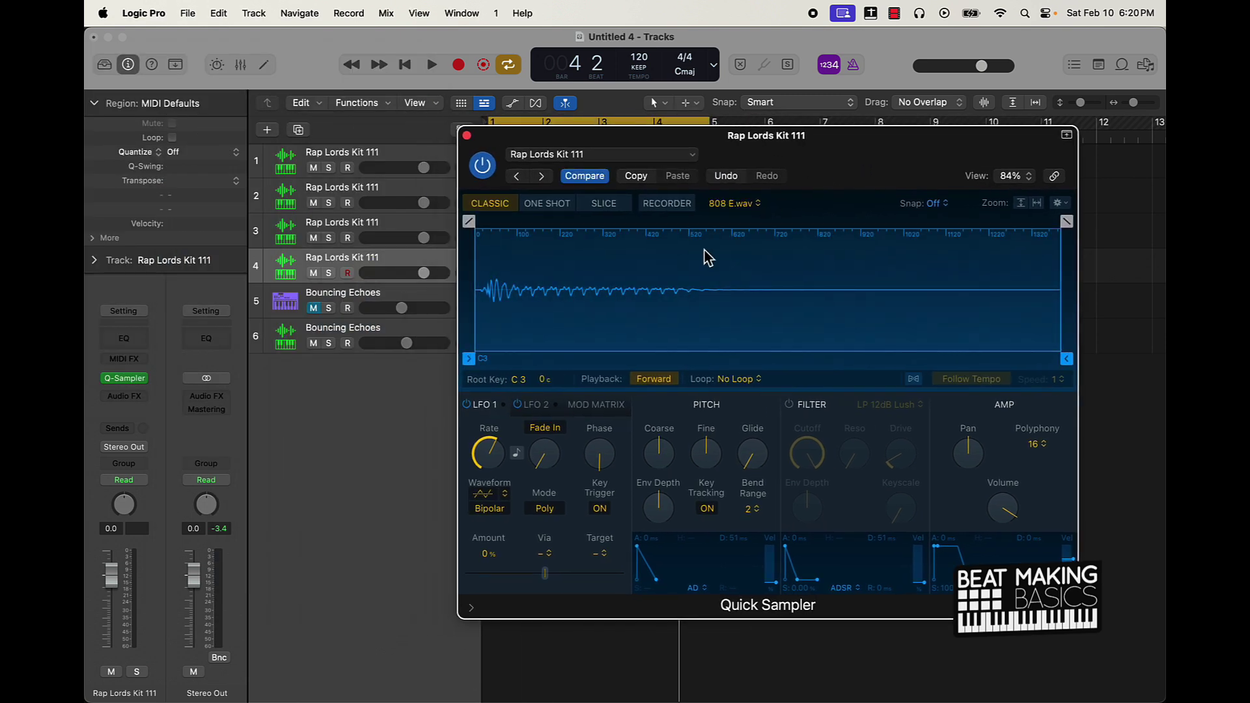
Open Musical Typing, audition the 808 E sample, and raise Quick Sampler's amp volume
key(super+k)
key(k)
key(k)
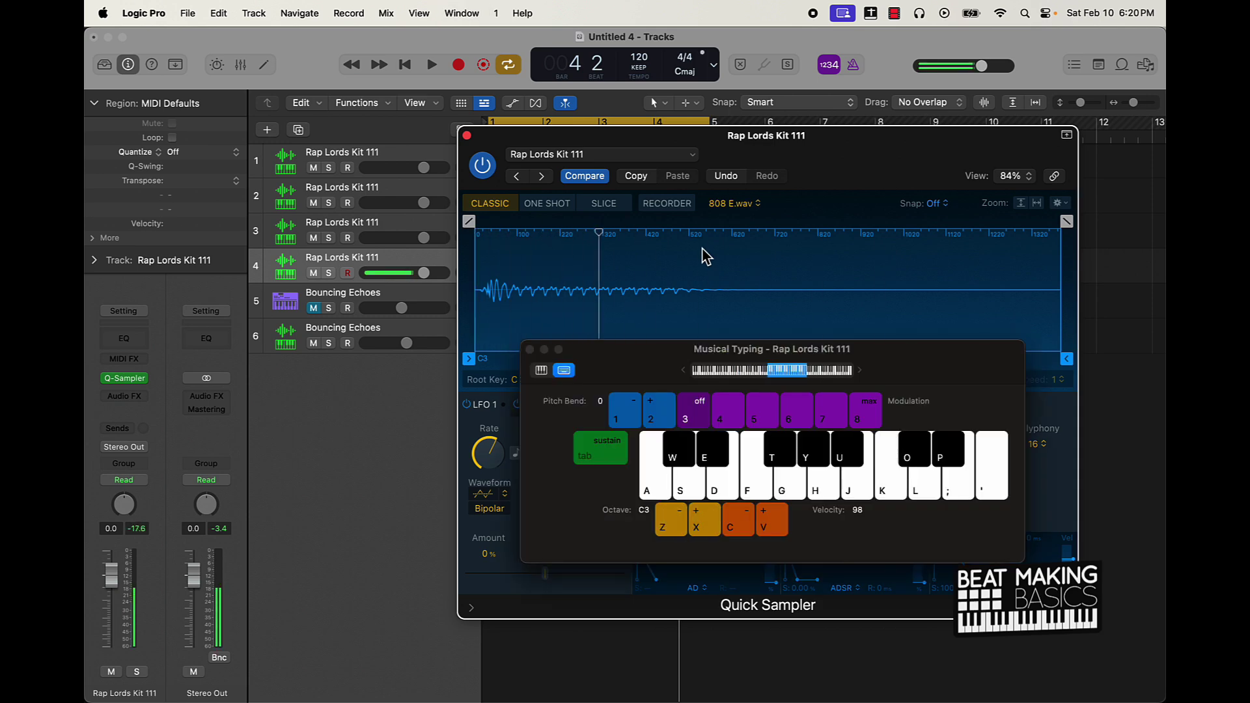
key(z)
key(k)
key(k)
drag(879, 161, 612, 118)
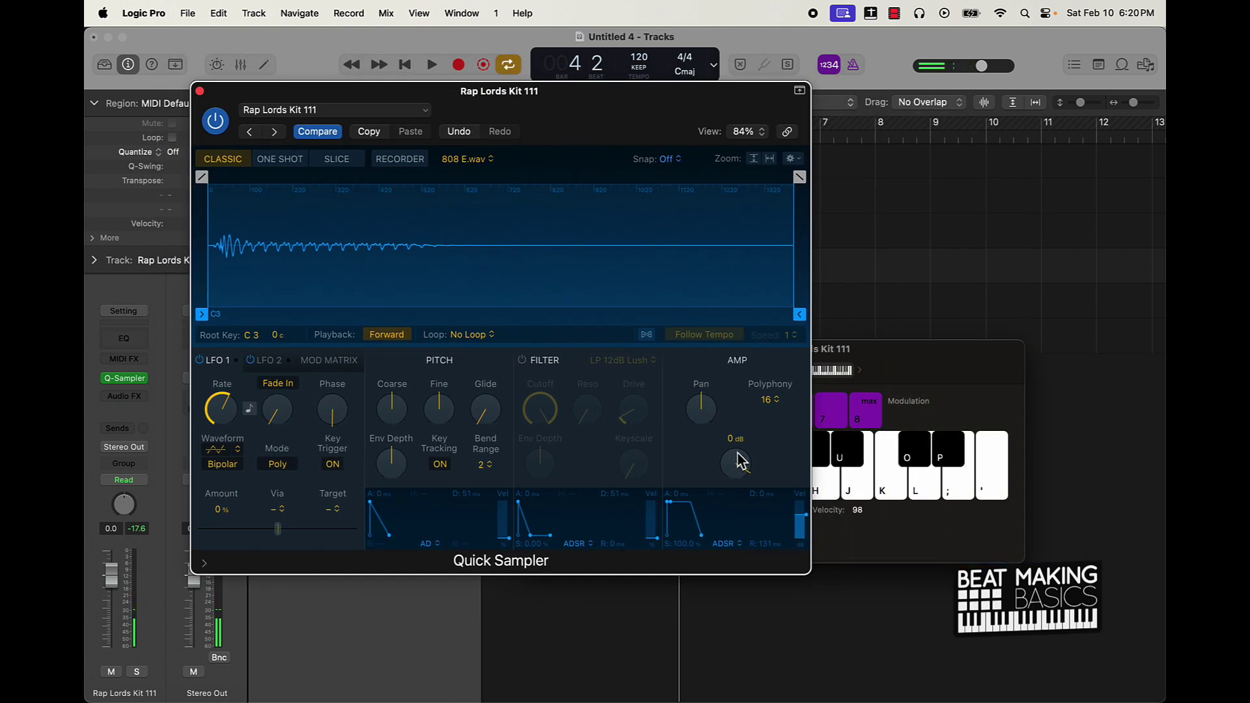
key(k)
key(k)
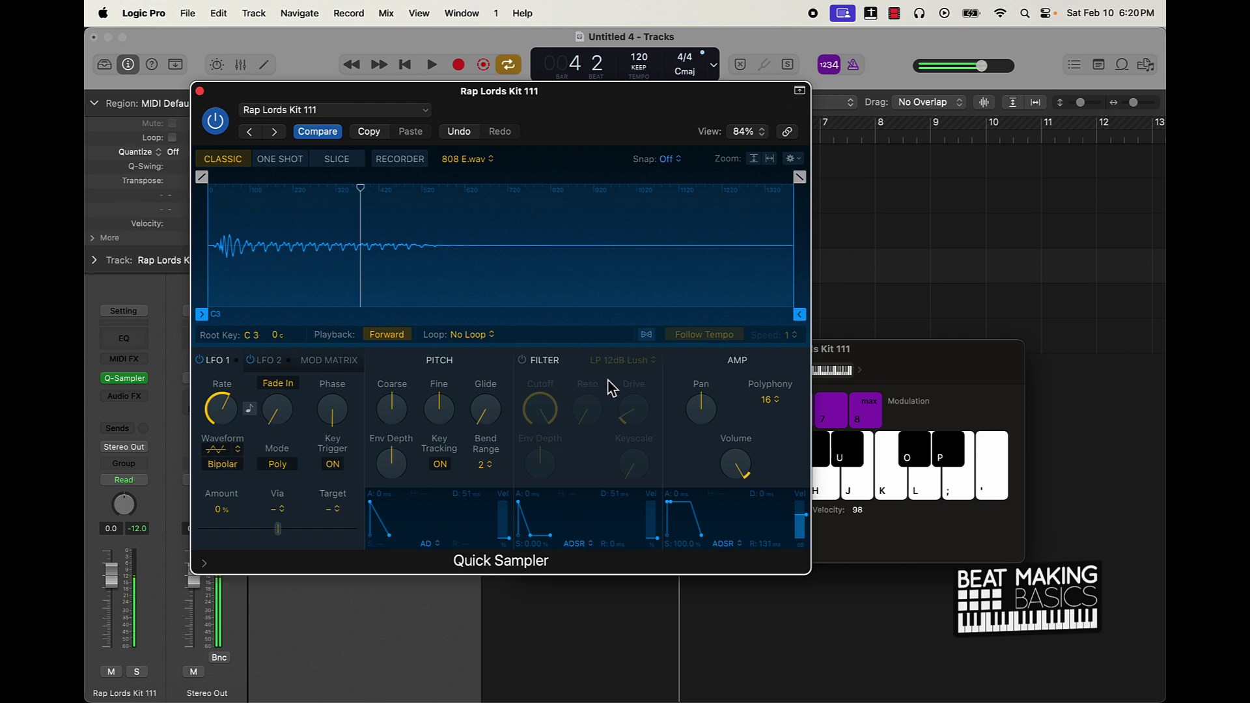
Browse the 808 samples in Finder and replace the Quick Sampler's sample with 808 C.wav
drag(664, 92, 1124, 100)
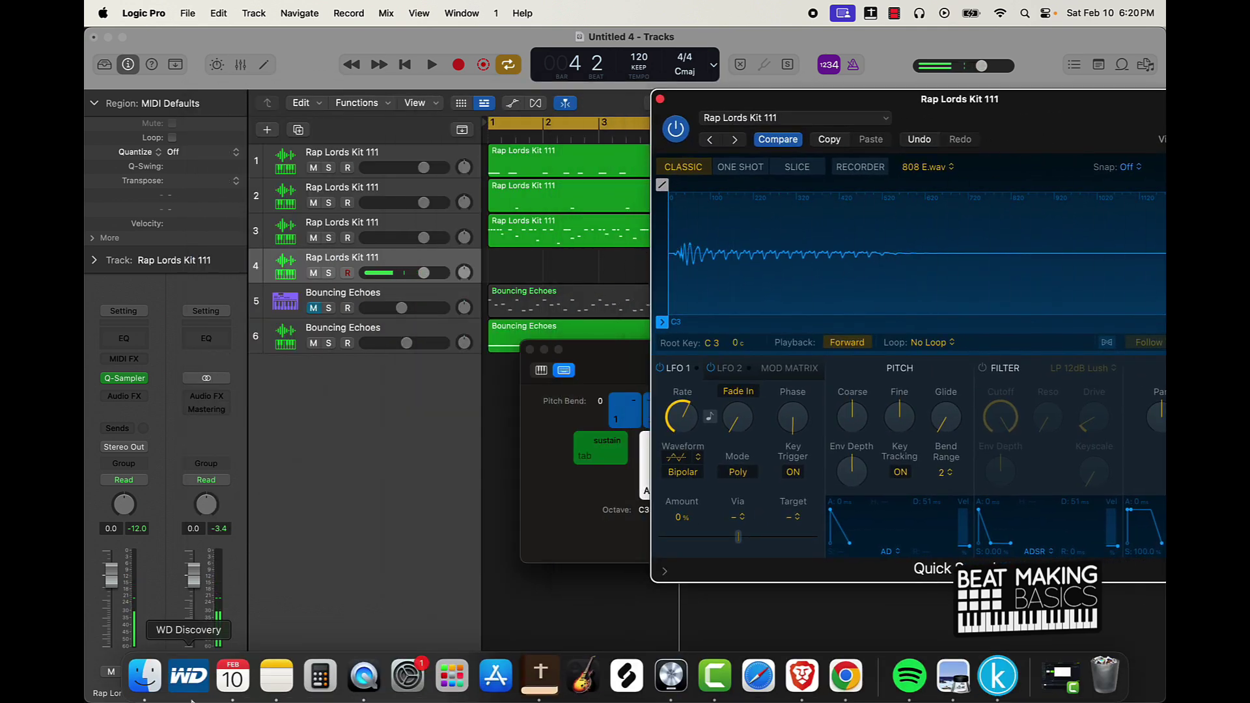
click(145, 674)
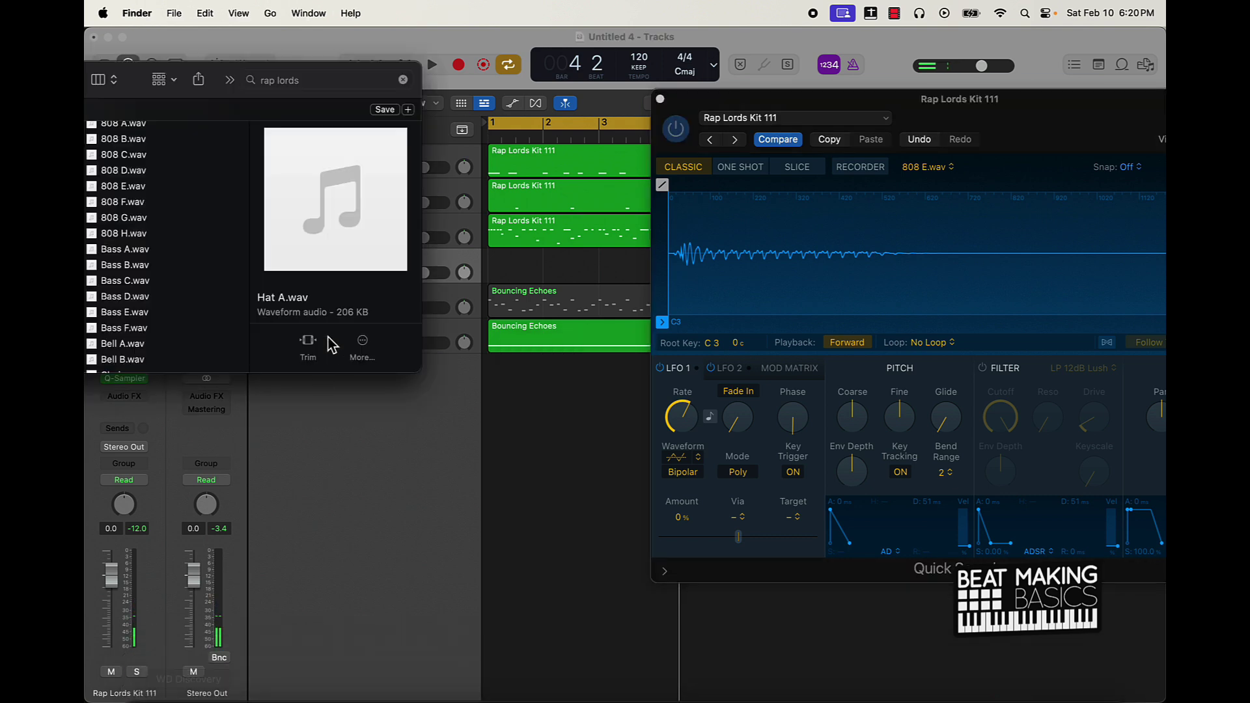
click(148, 234)
mouse_move(337, 203)
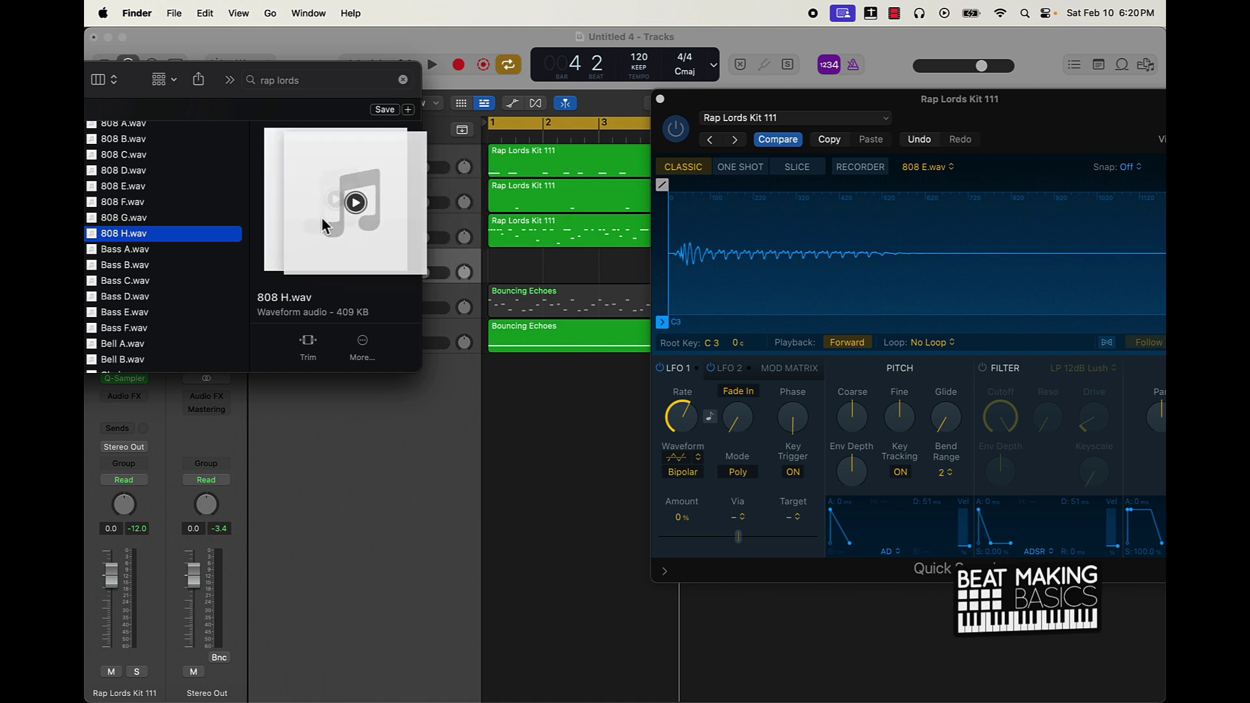
click(134, 158)
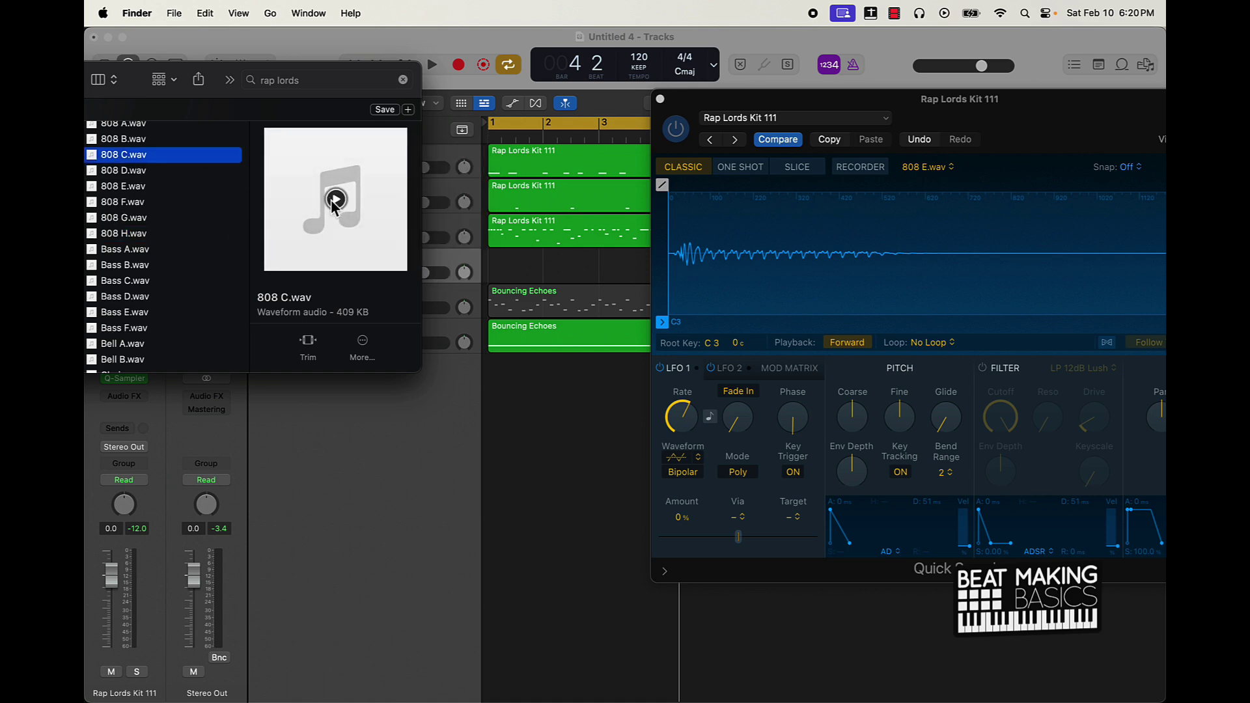
drag(296, 186, 745, 256)
click(577, 439)
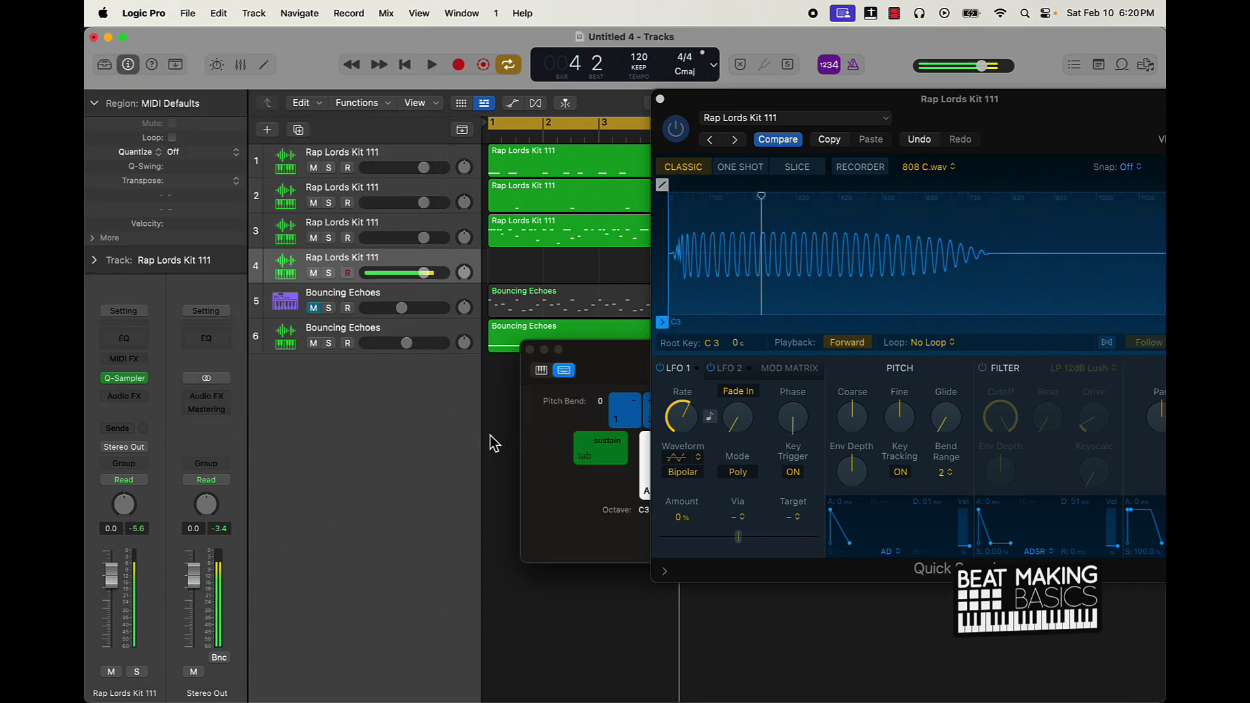
Audition the 808 C sample on the C3 note, first alone and then over the beat
key(a)
key(a)
key(a)
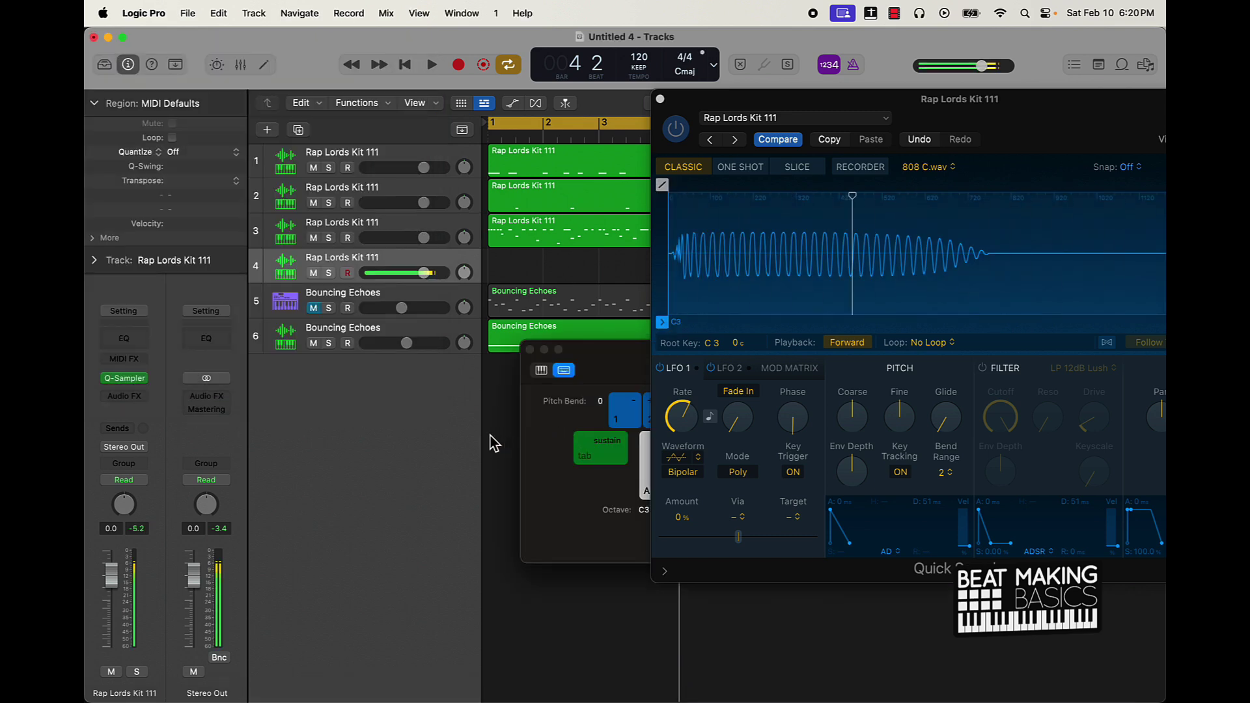
key(space)
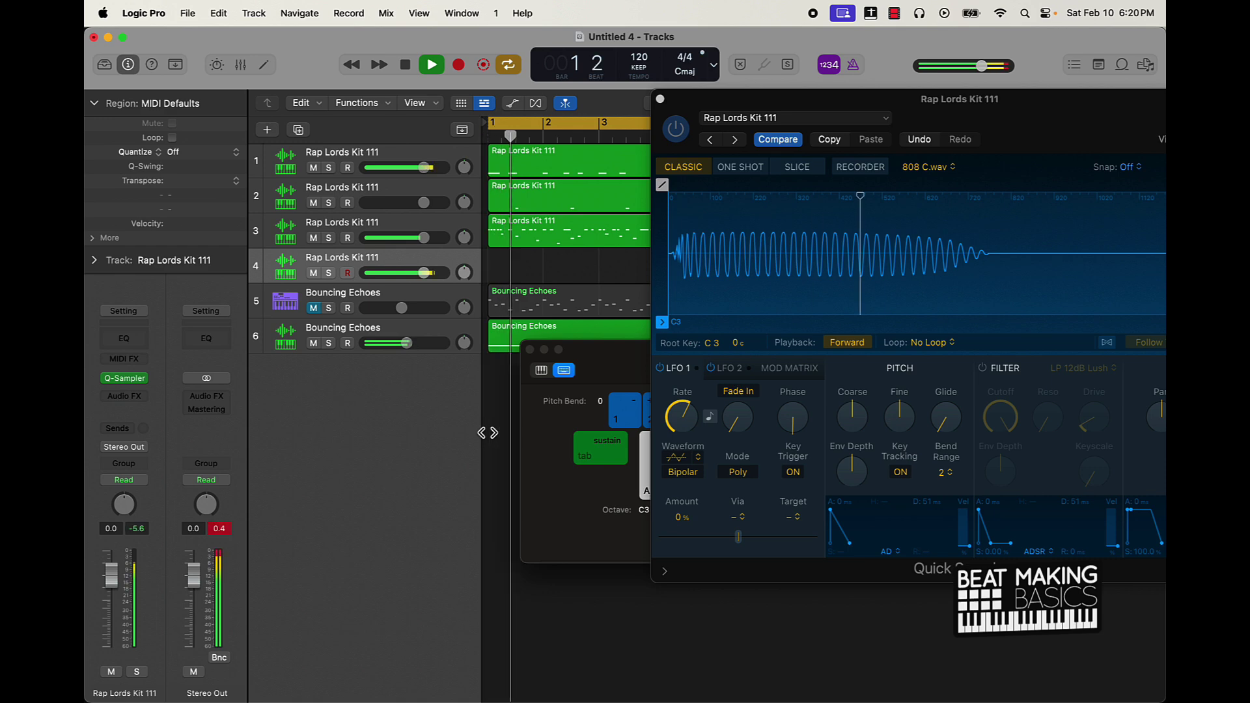
drag(630, 372, 415, 394)
key(a)
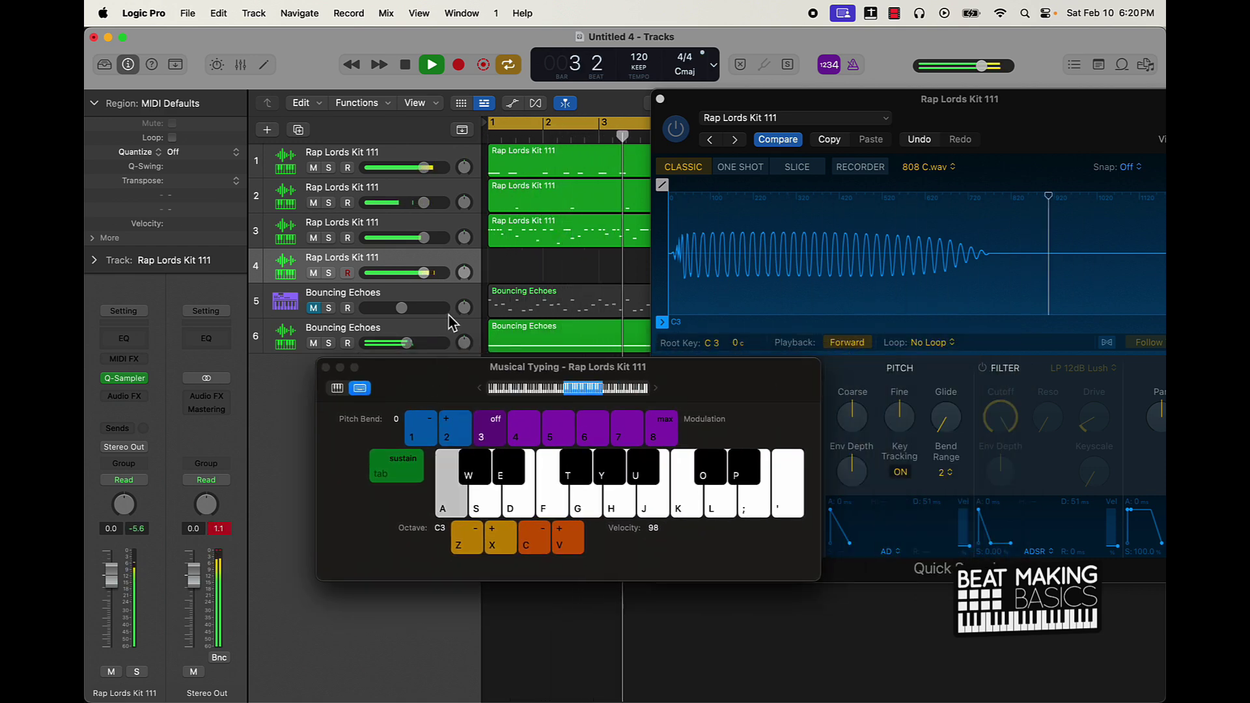
key(a)
key(a)
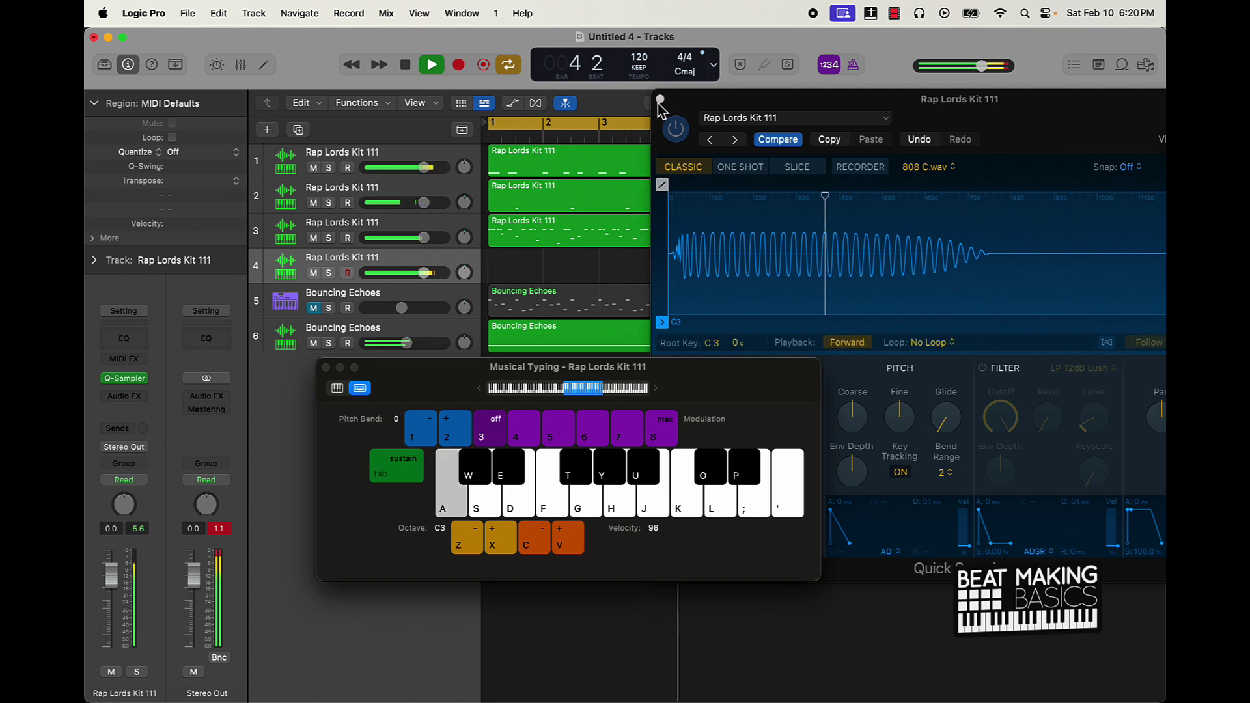
Try out an 808 bass line on several notes over the looping beat, and stop playback
key(f)
key(a)
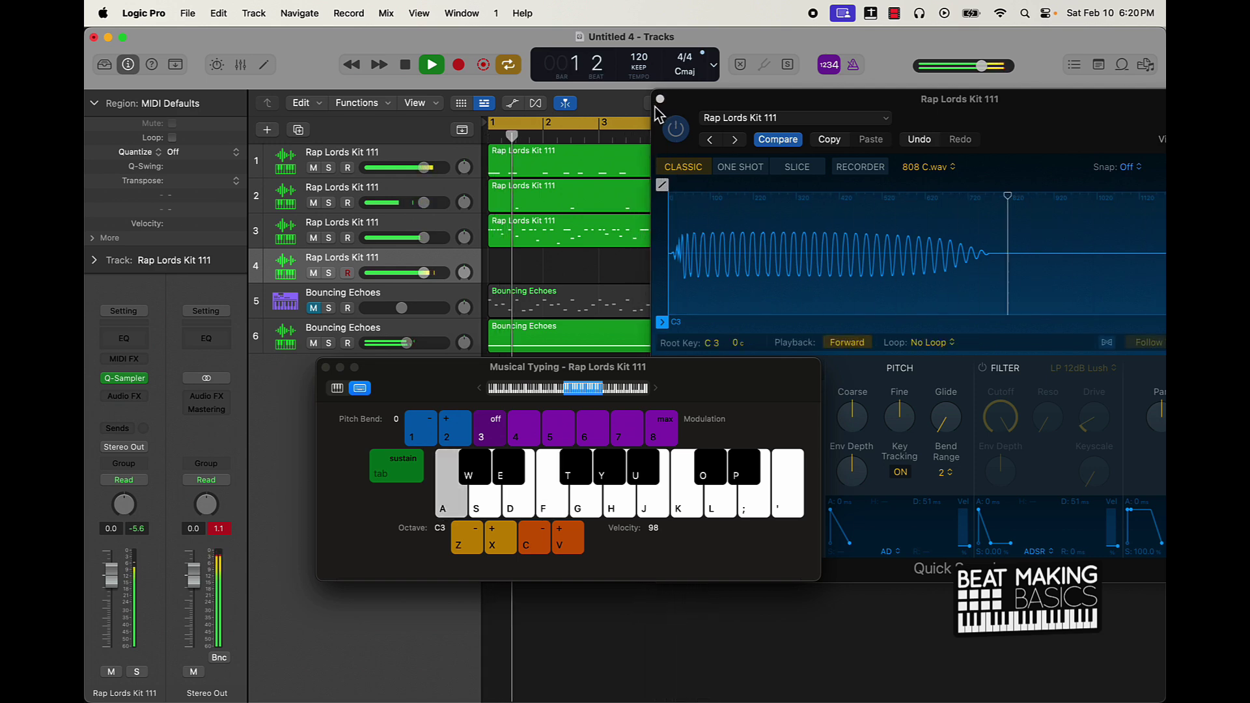
key(a)
key(h)
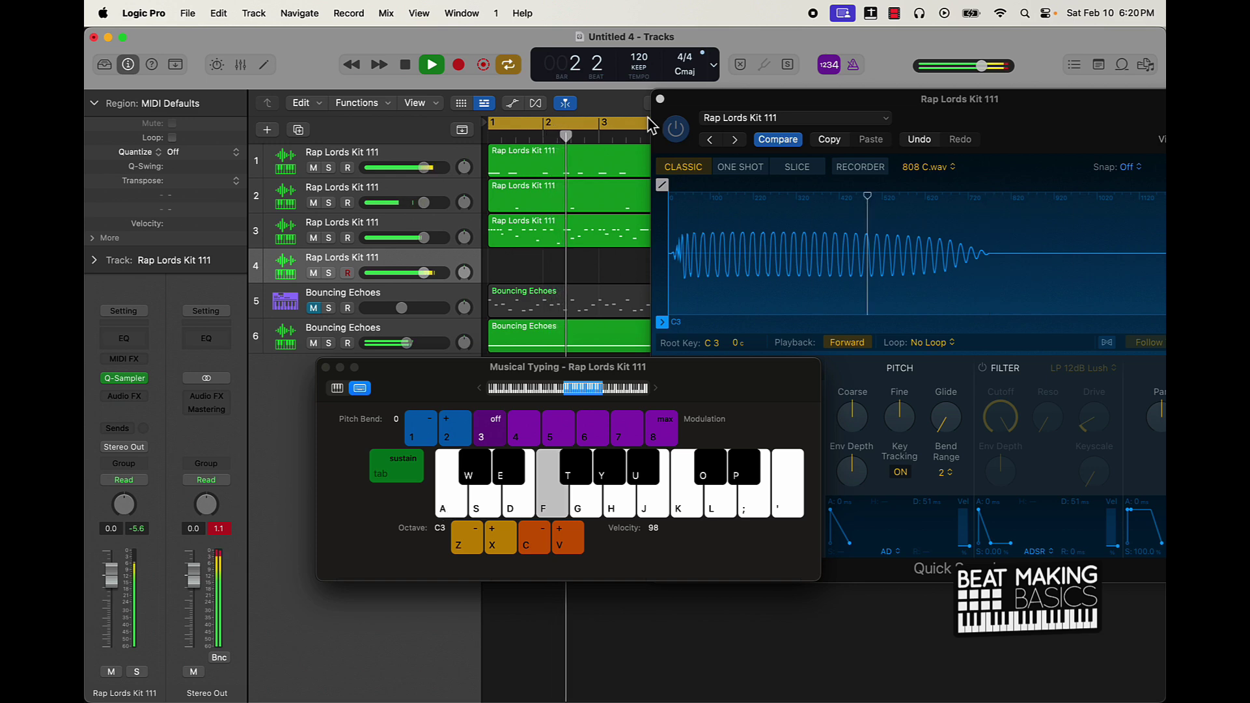
key(t)
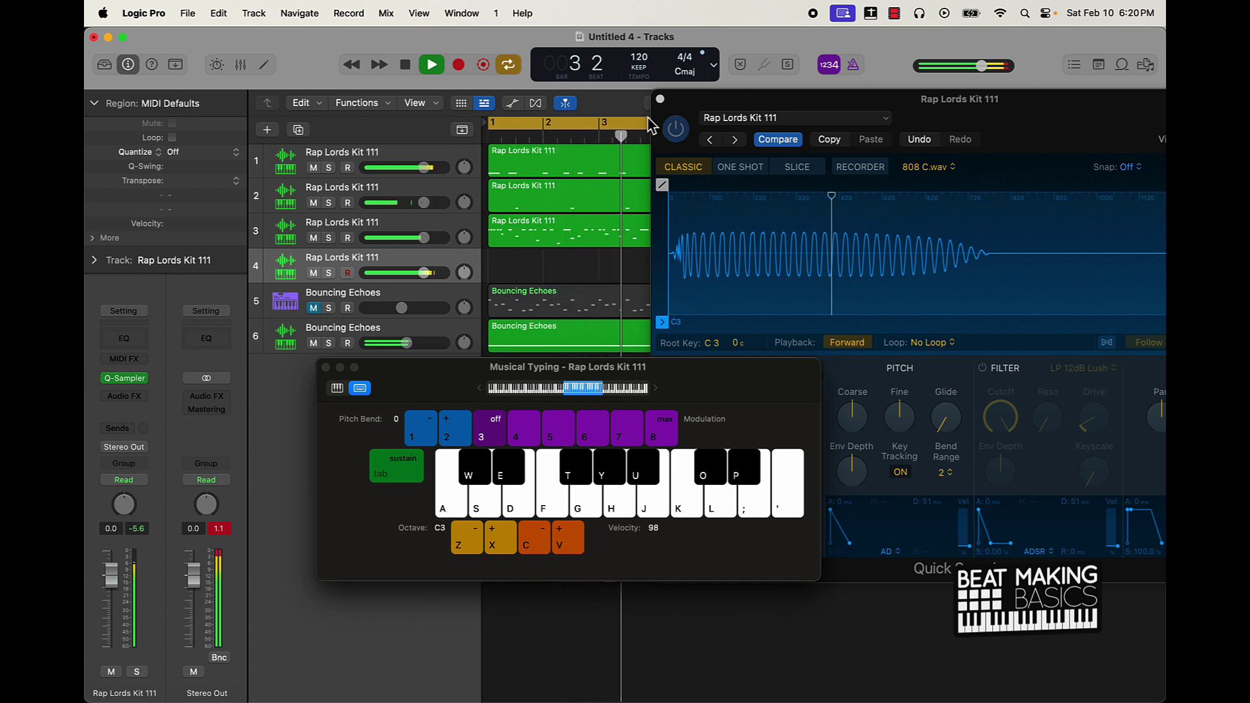
key(y)
key(g)
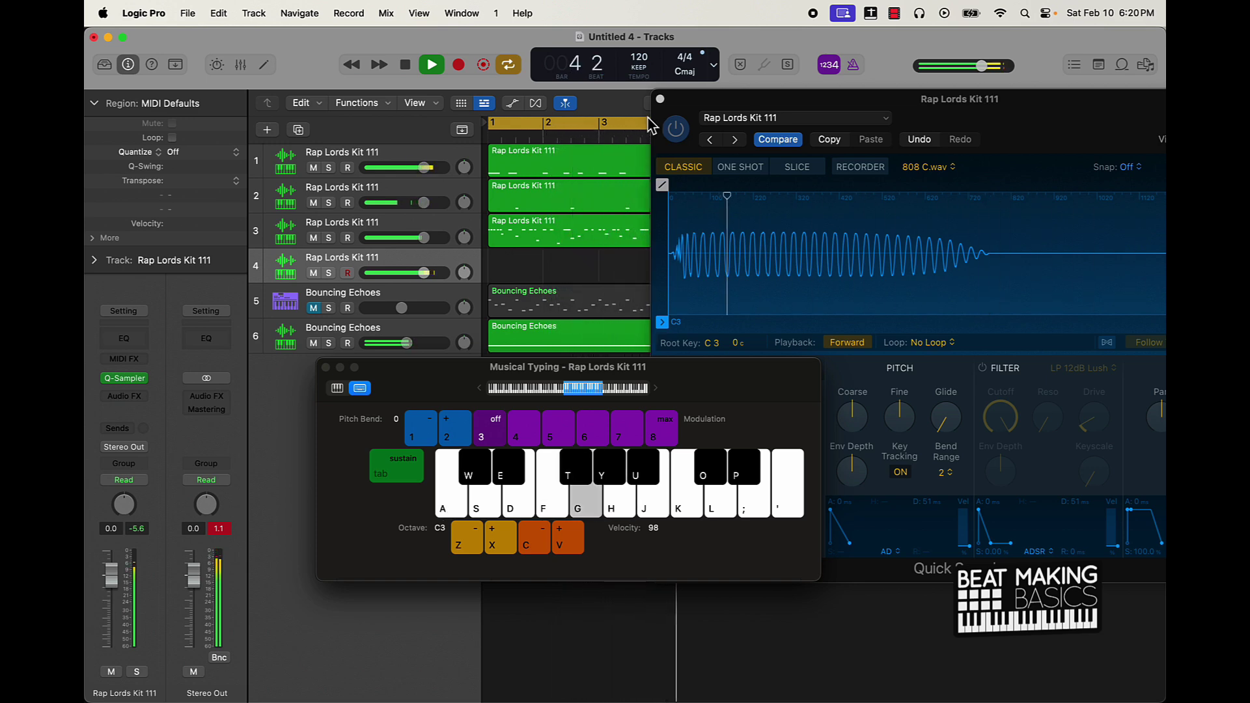
key(g)
key(a)
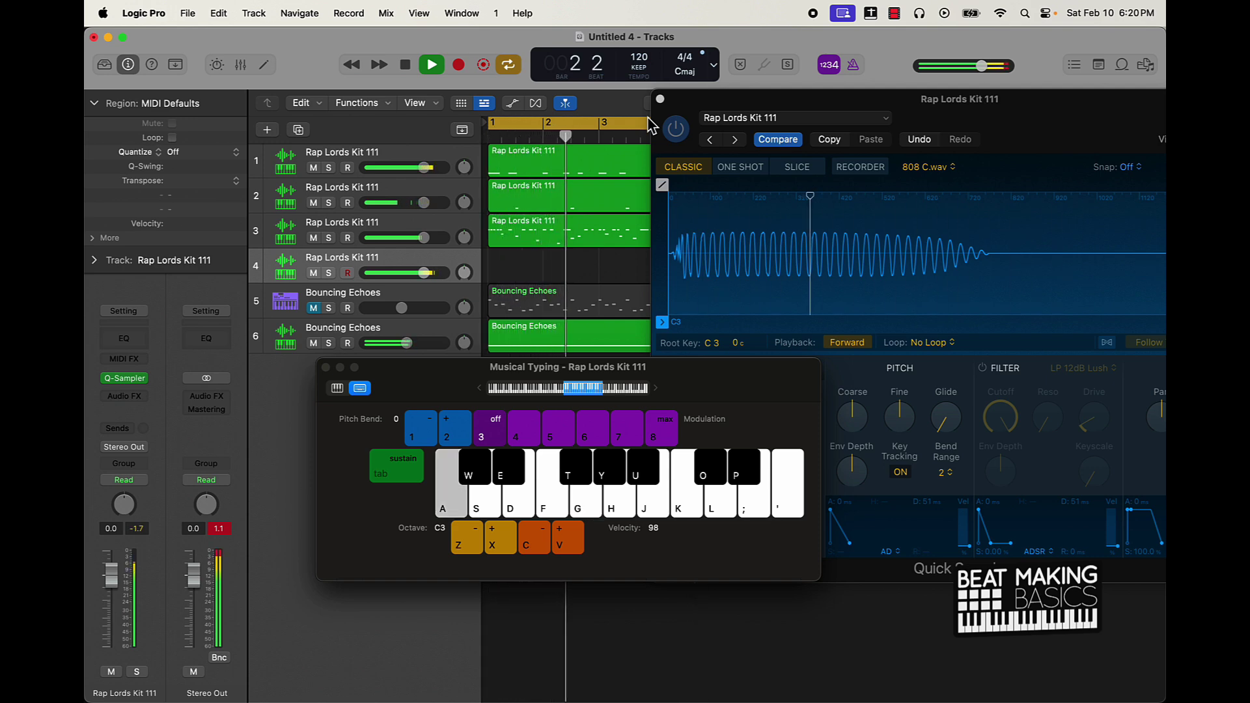
key(a)
key(a)
key(a)
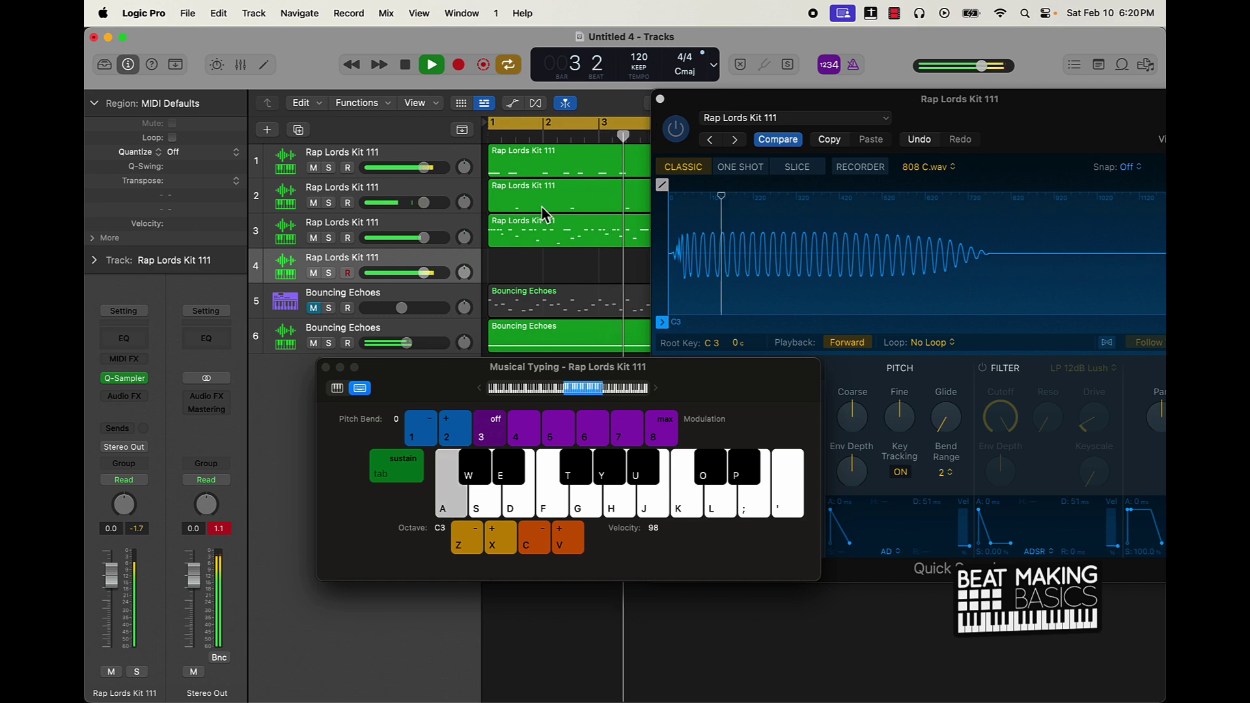
key(space)
Close Quick Sampler and repeat all five regions once so the copies start at bar 5
click(660, 99)
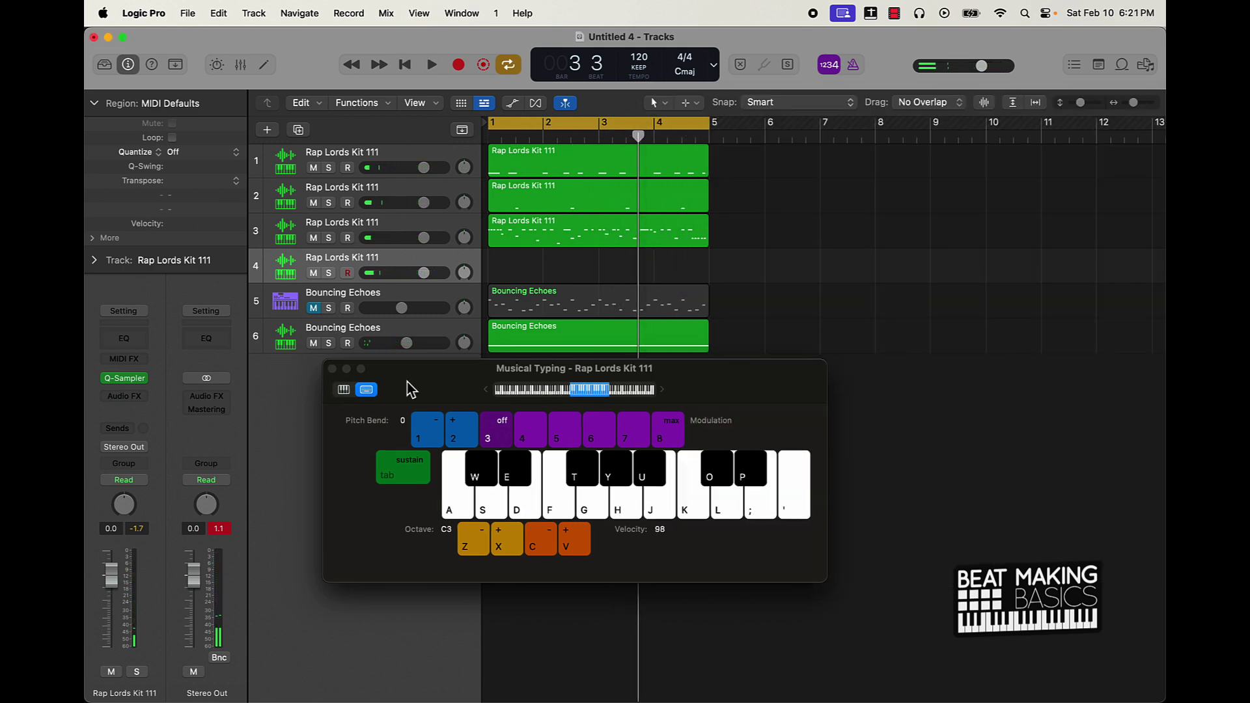
drag(411, 388, 510, 481)
drag(689, 372, 533, 168)
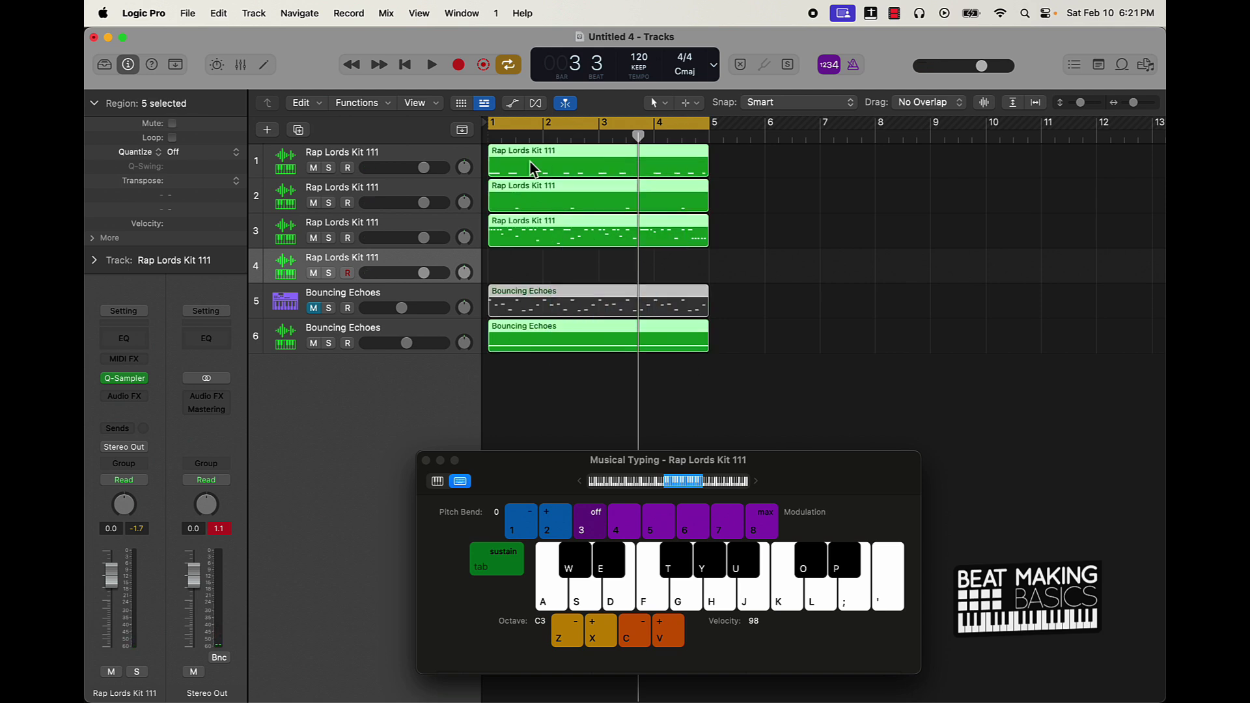
key(super+r)
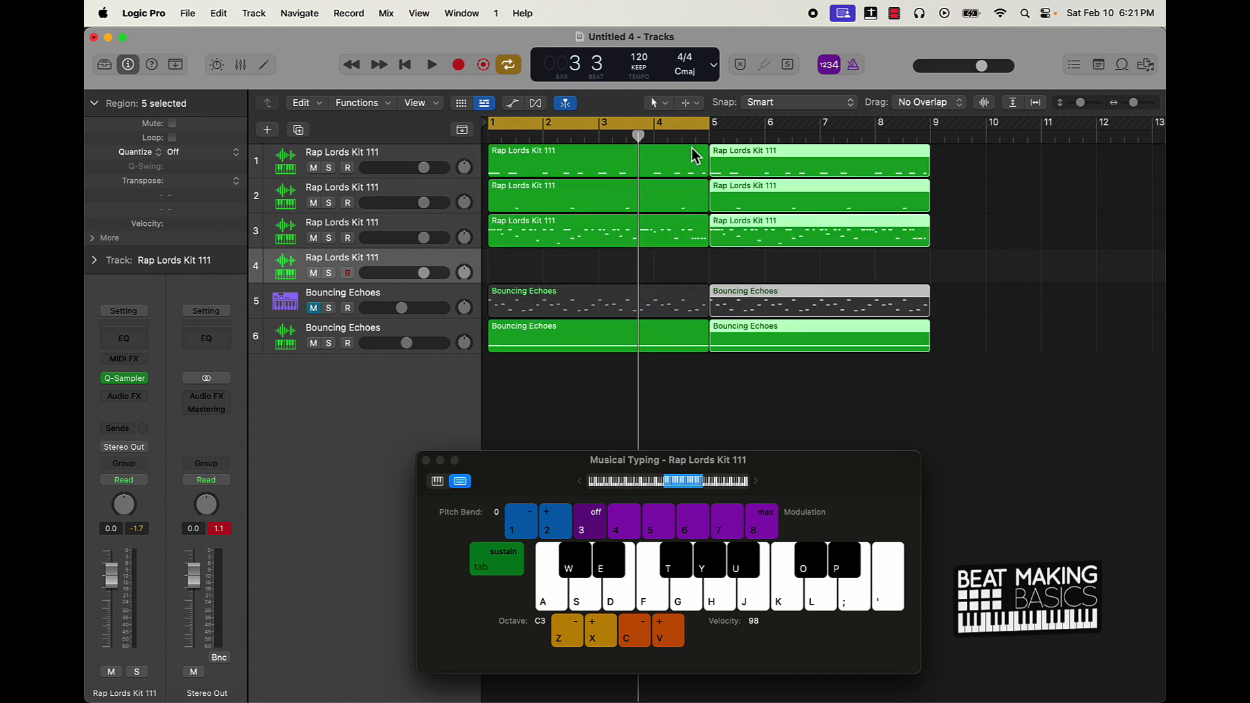
Extend the cycle range to bar 9 and record an eight-bar 808 line on track 4, mainly C3 with some F3, A3 and G3 notes
drag(704, 126, 932, 127)
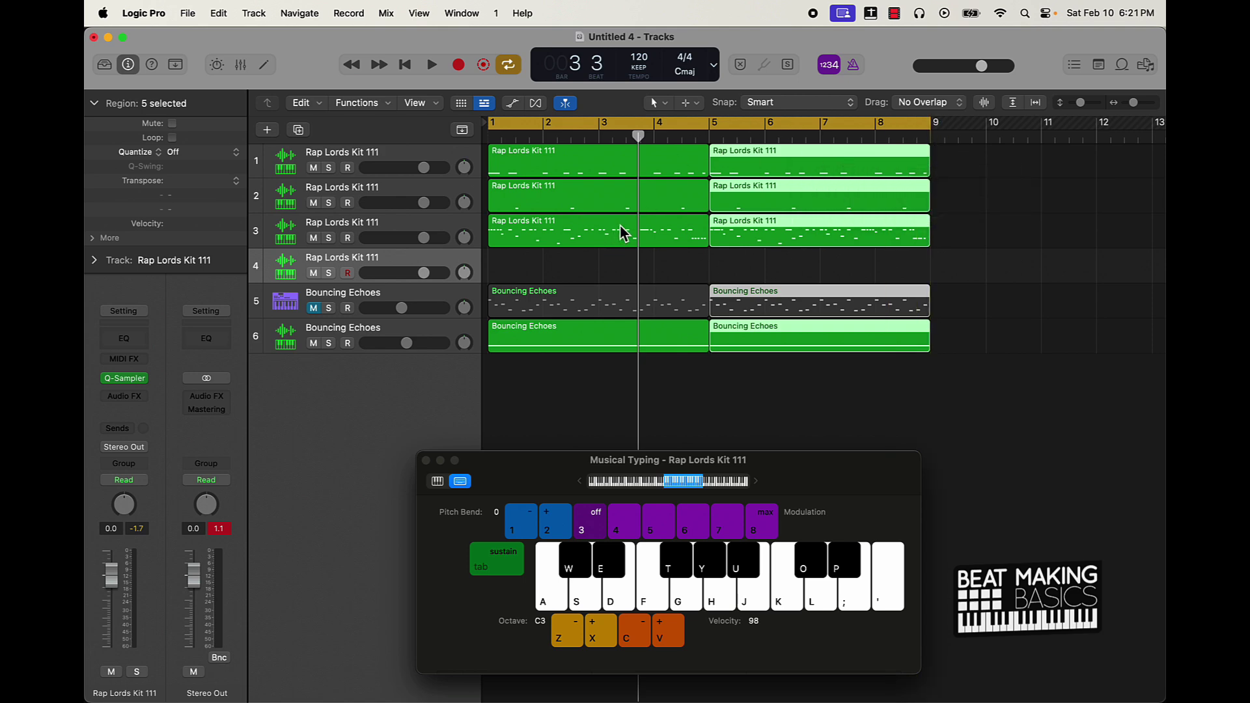
click(618, 273)
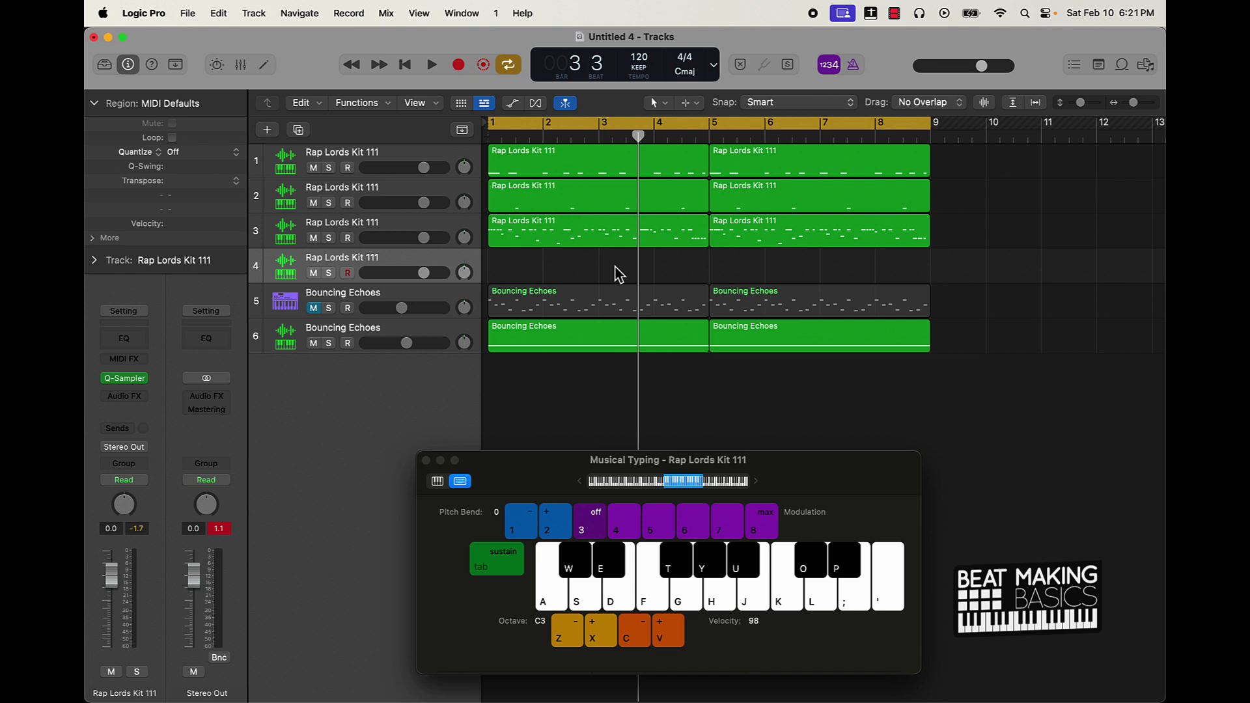
key(a)
key(r)
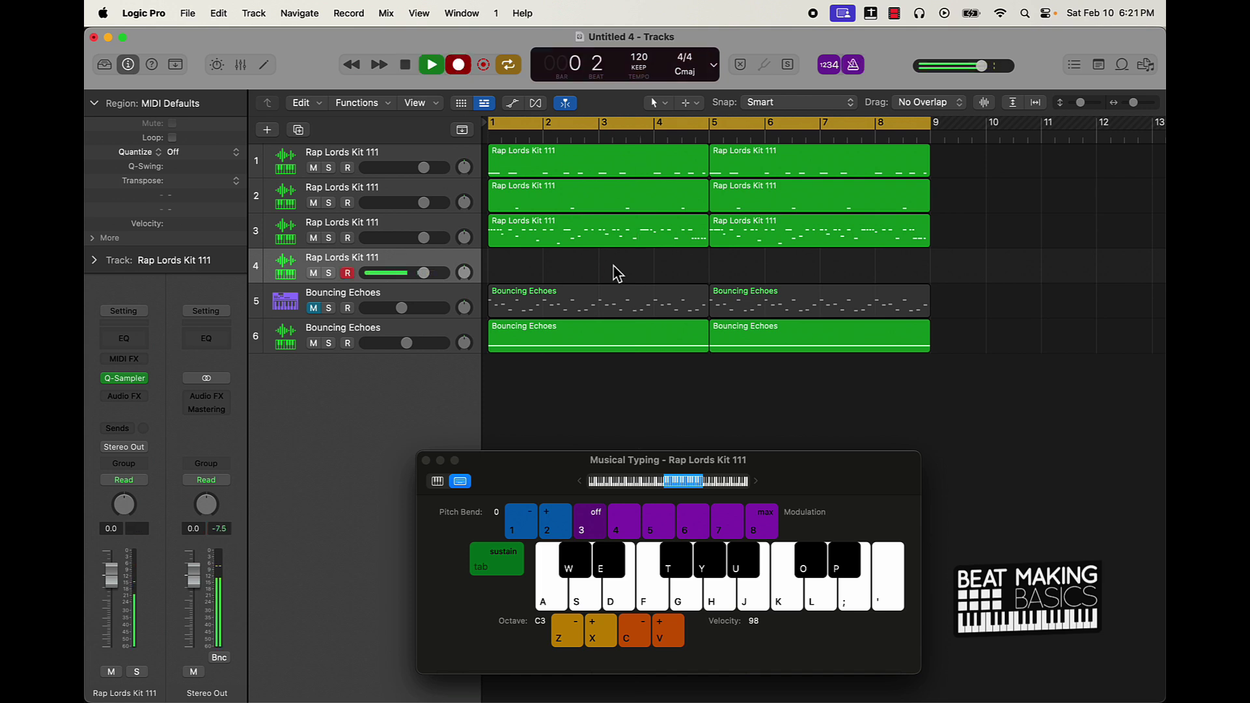
key(a)
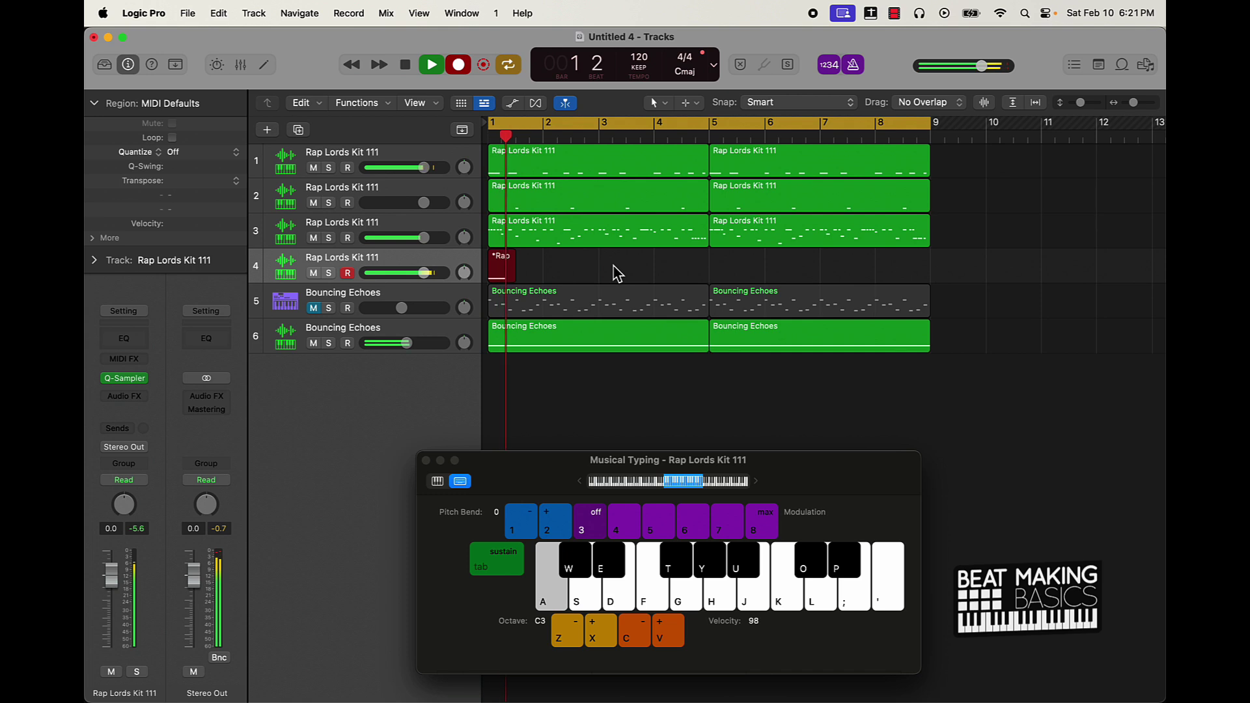
key(a)
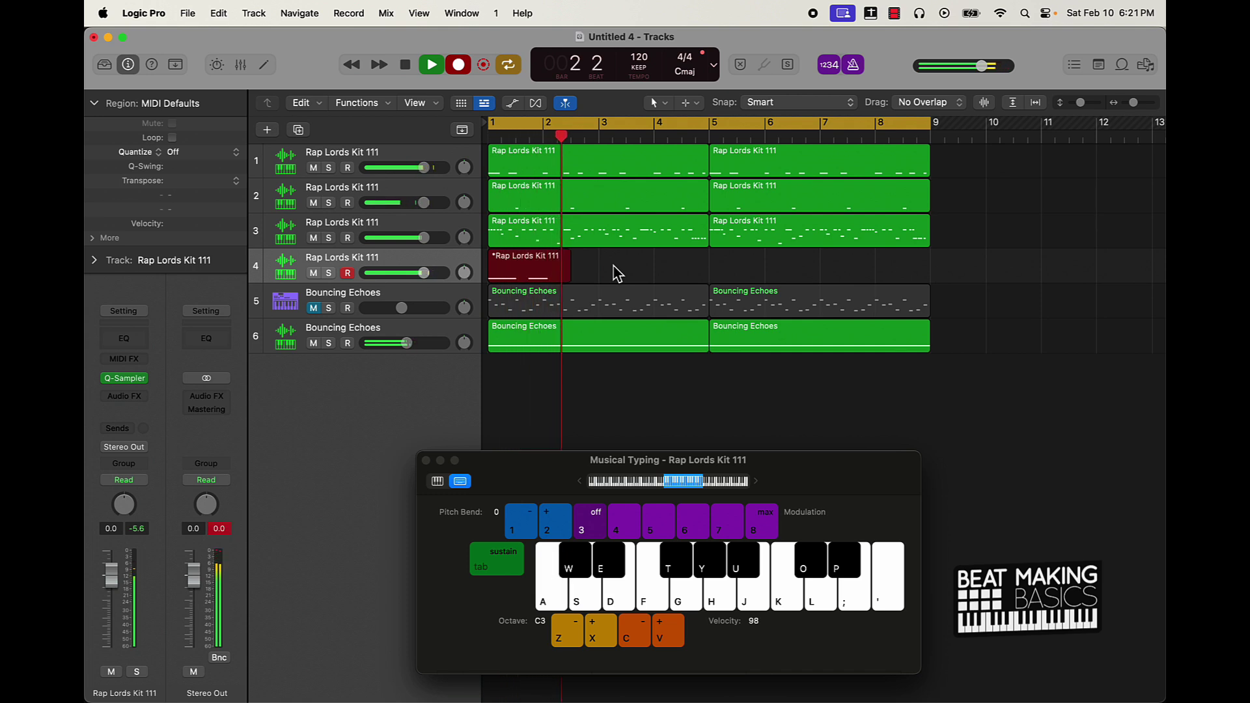
key(a)
key(a)
key(a)
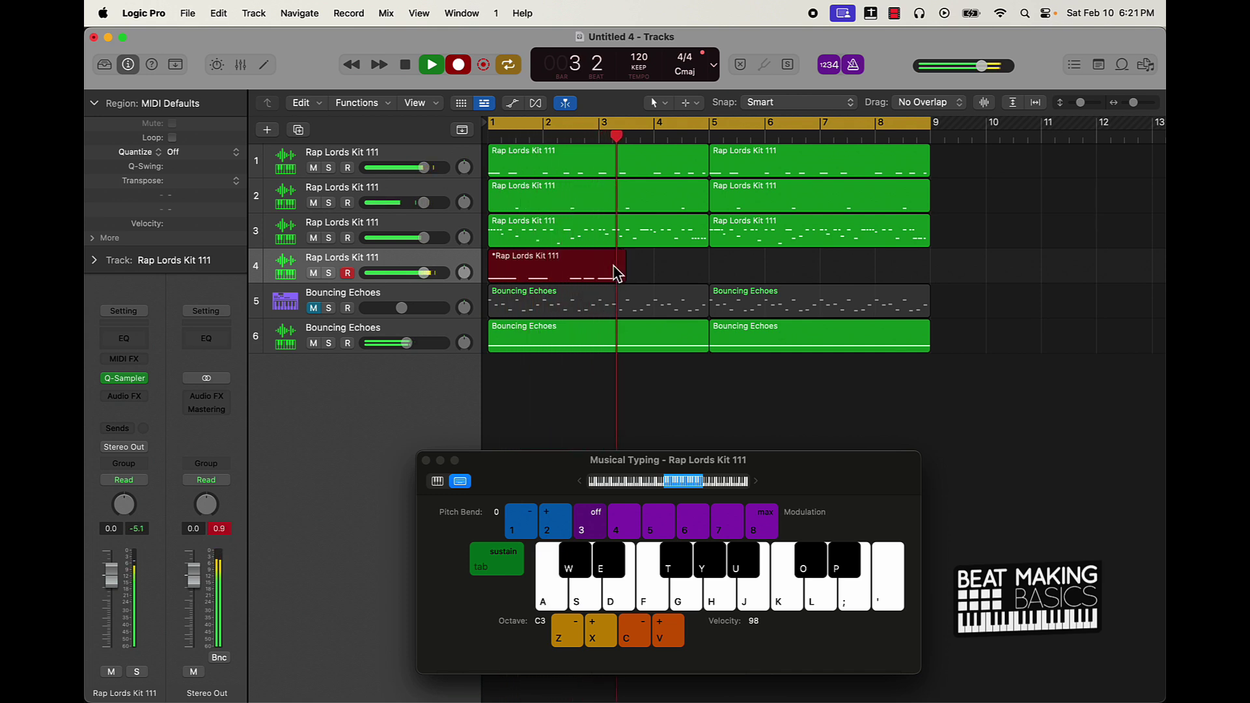
key(a)
key(a)
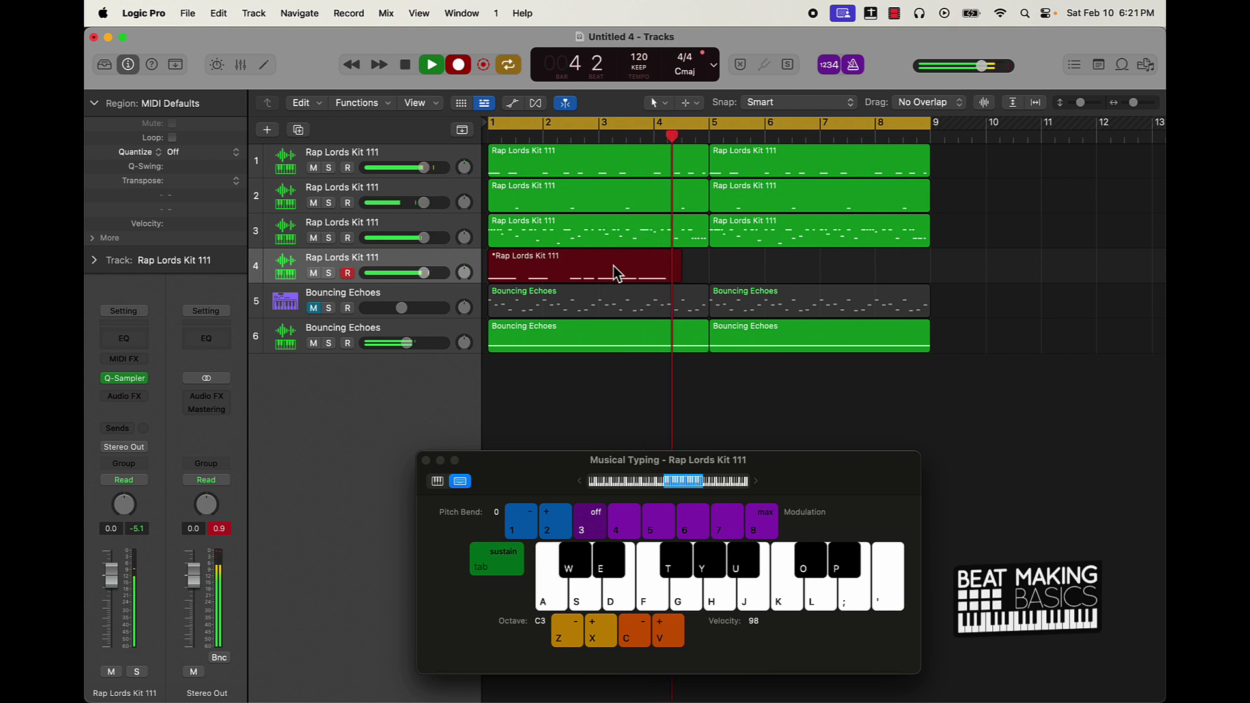
key(f)
key(a)
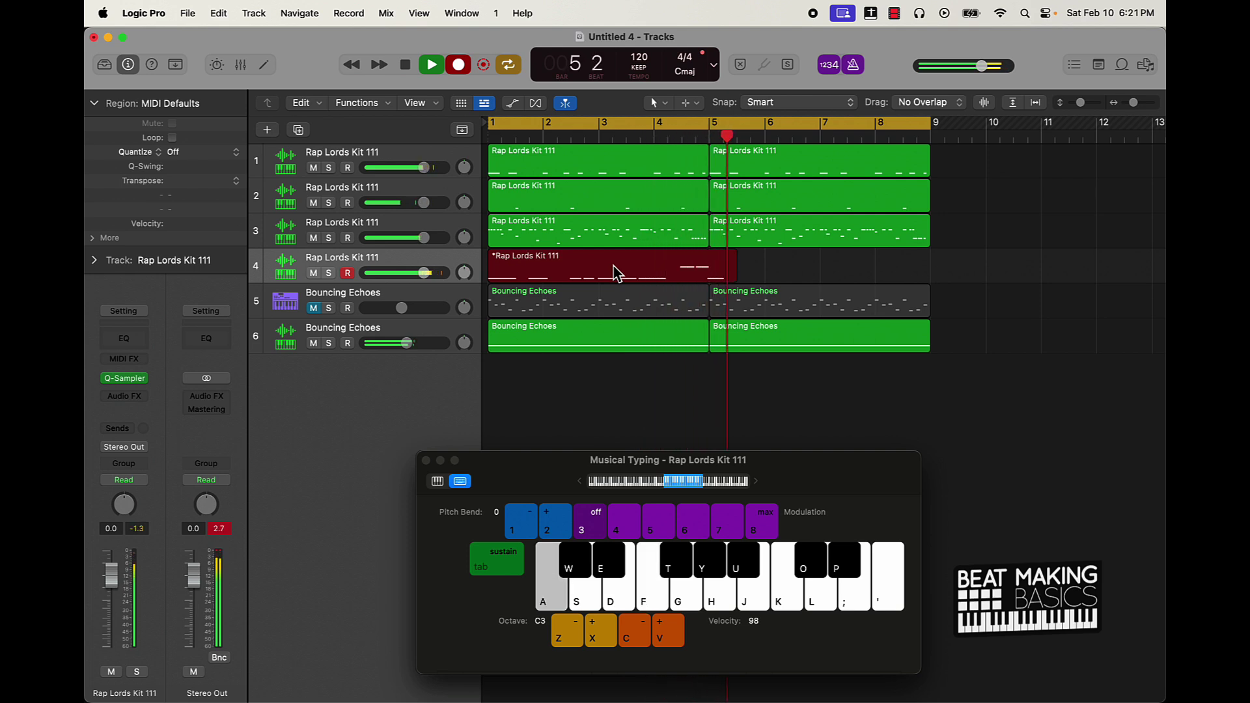
key(a)
key(h)
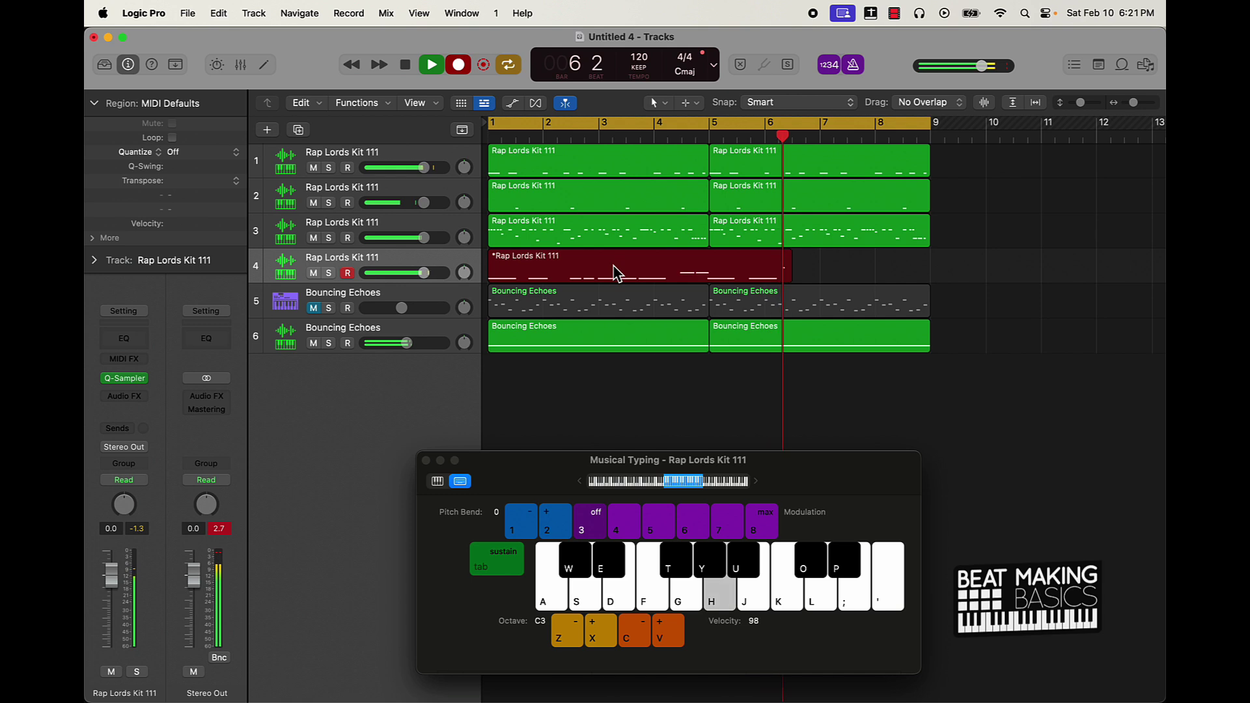
key(a)
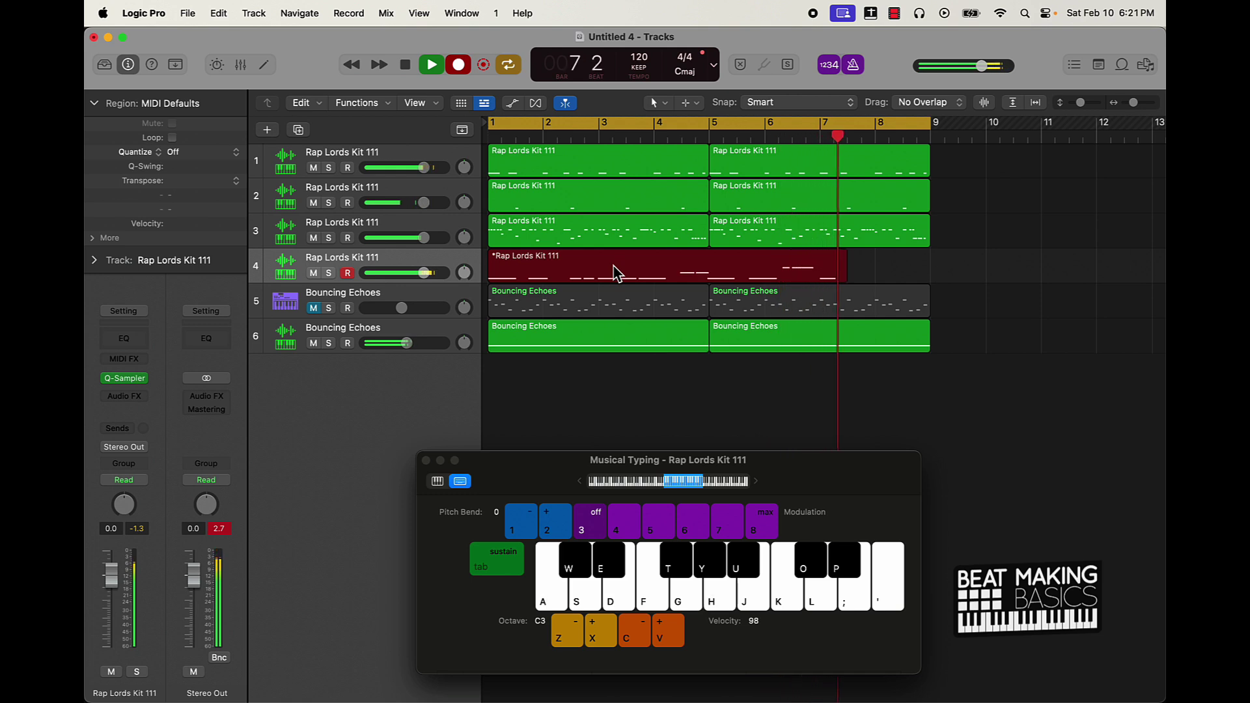
key(a)
key(g)
key(a)
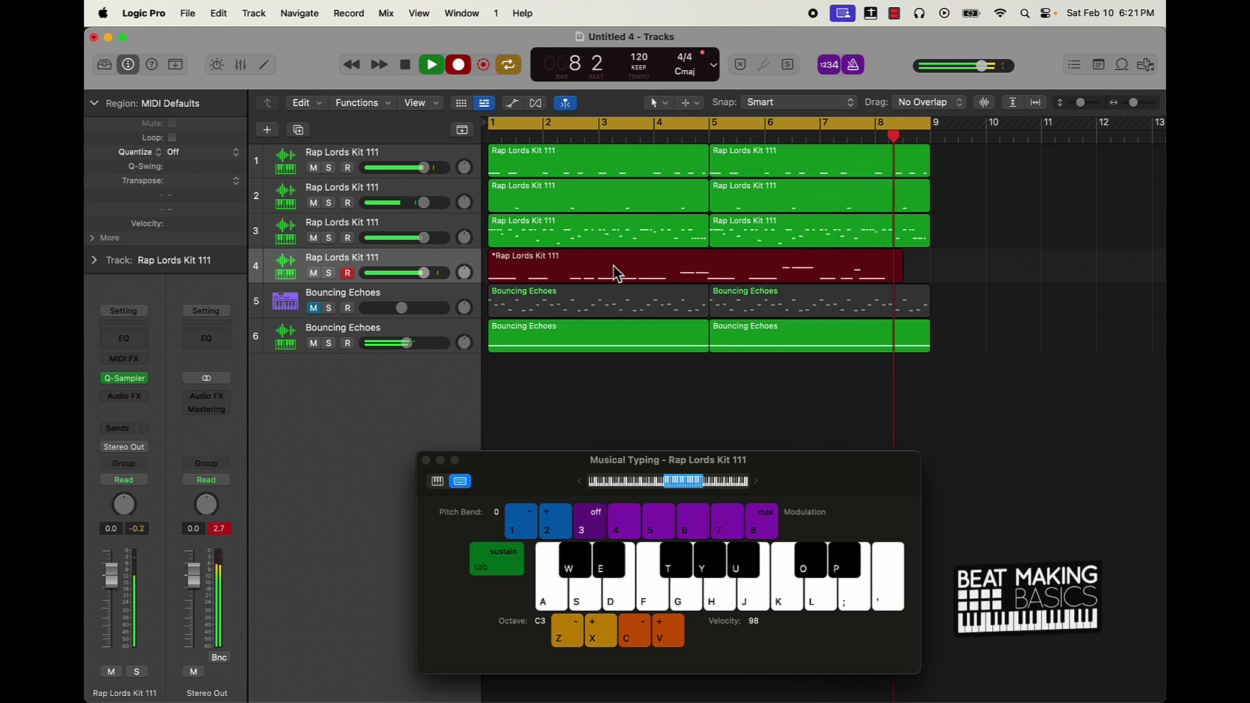
key(space)
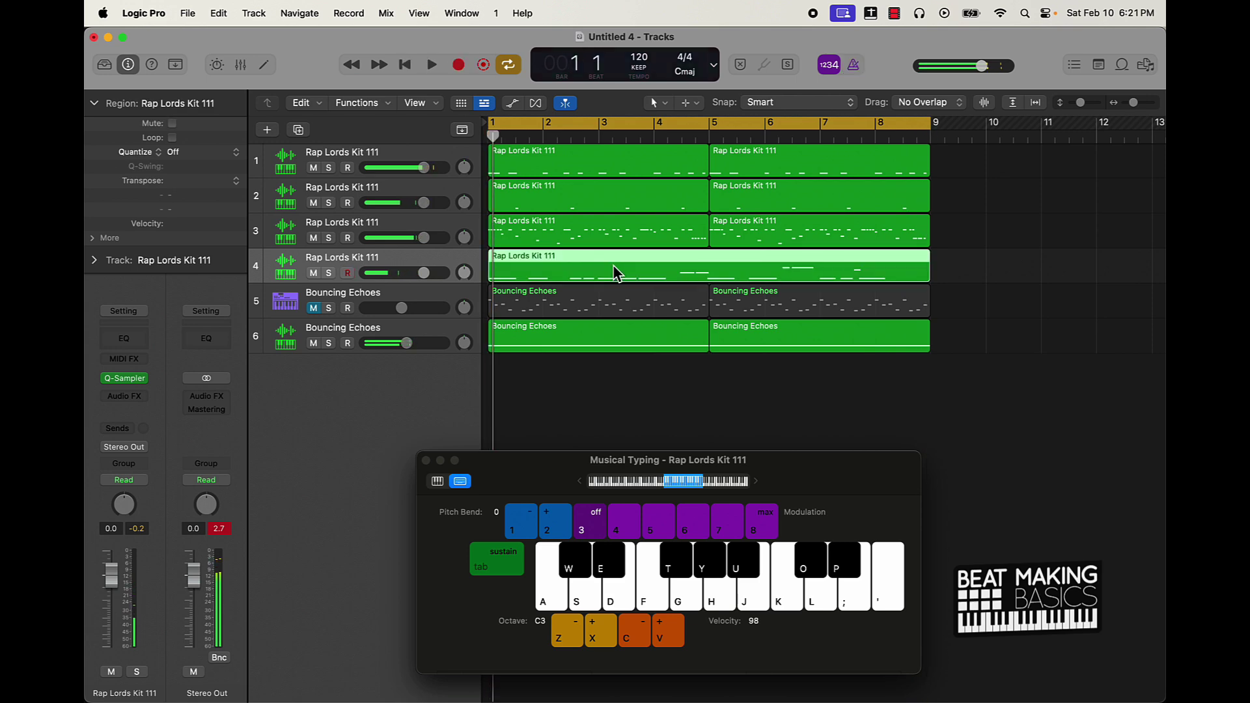
Quantize all notes of the recorded 808 region in the Piano Roll with the 1/8 swing setting and play them back
double_click(612, 264)
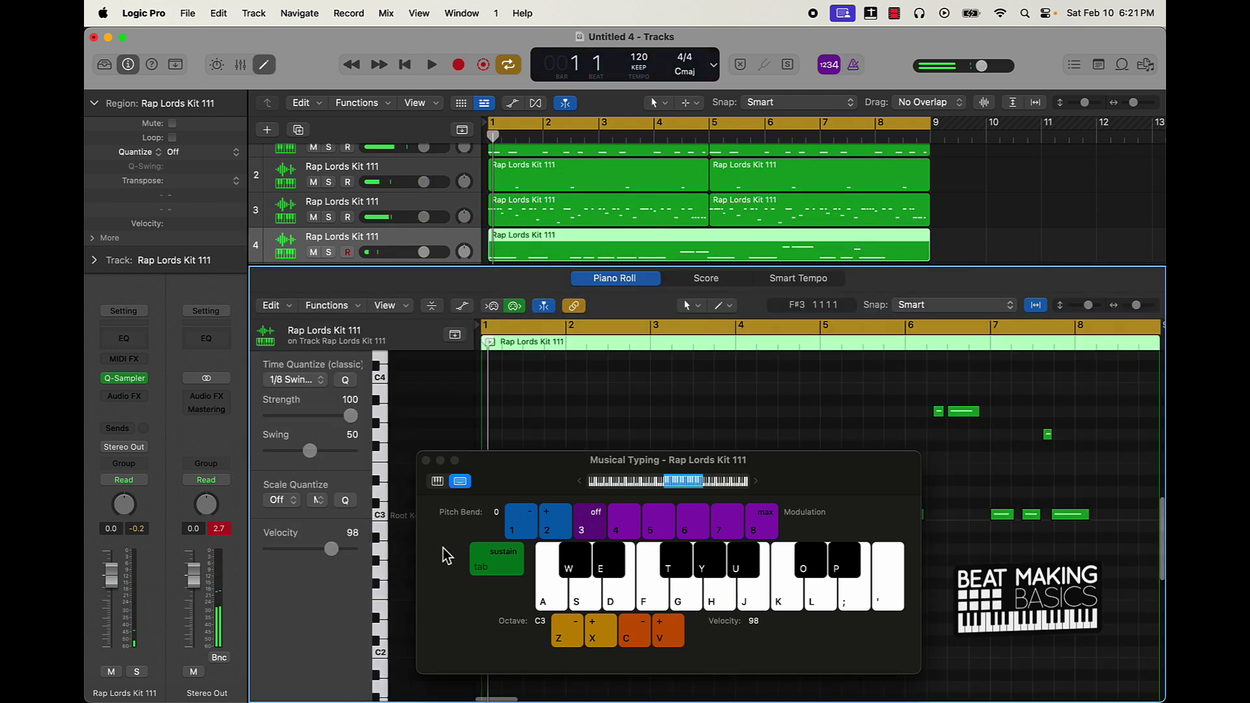
click(425, 460)
key(super+a)
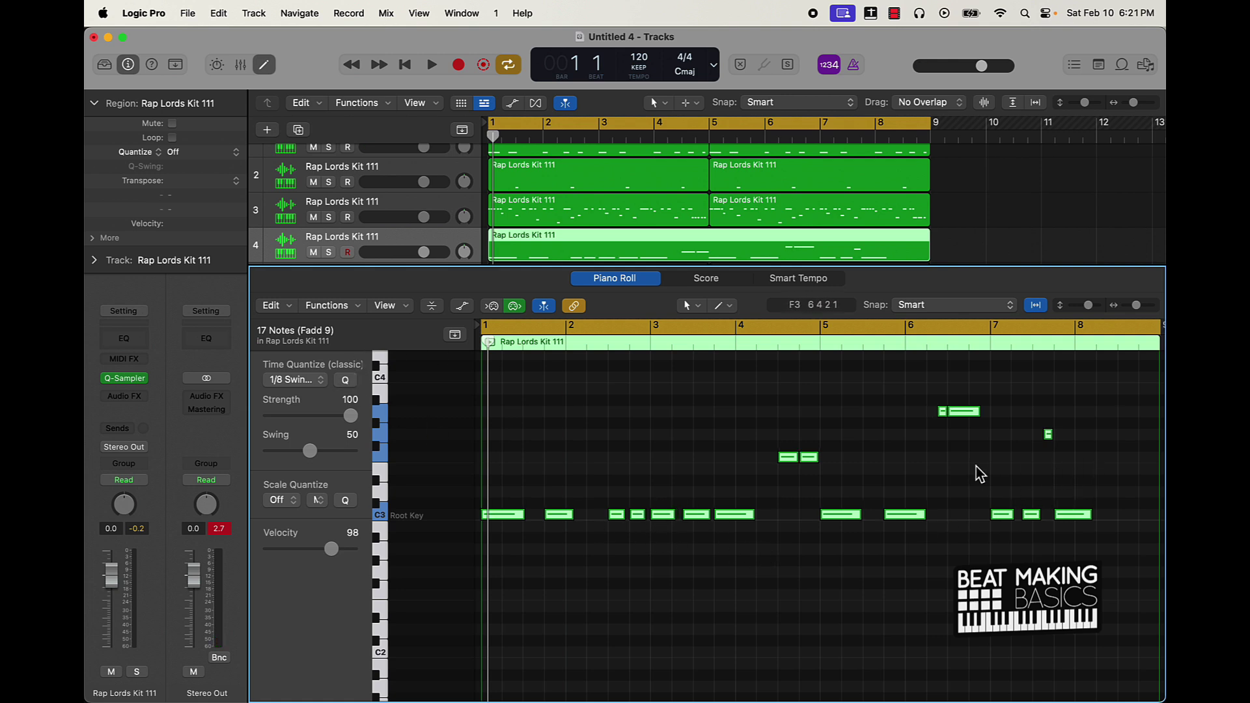
key(space)
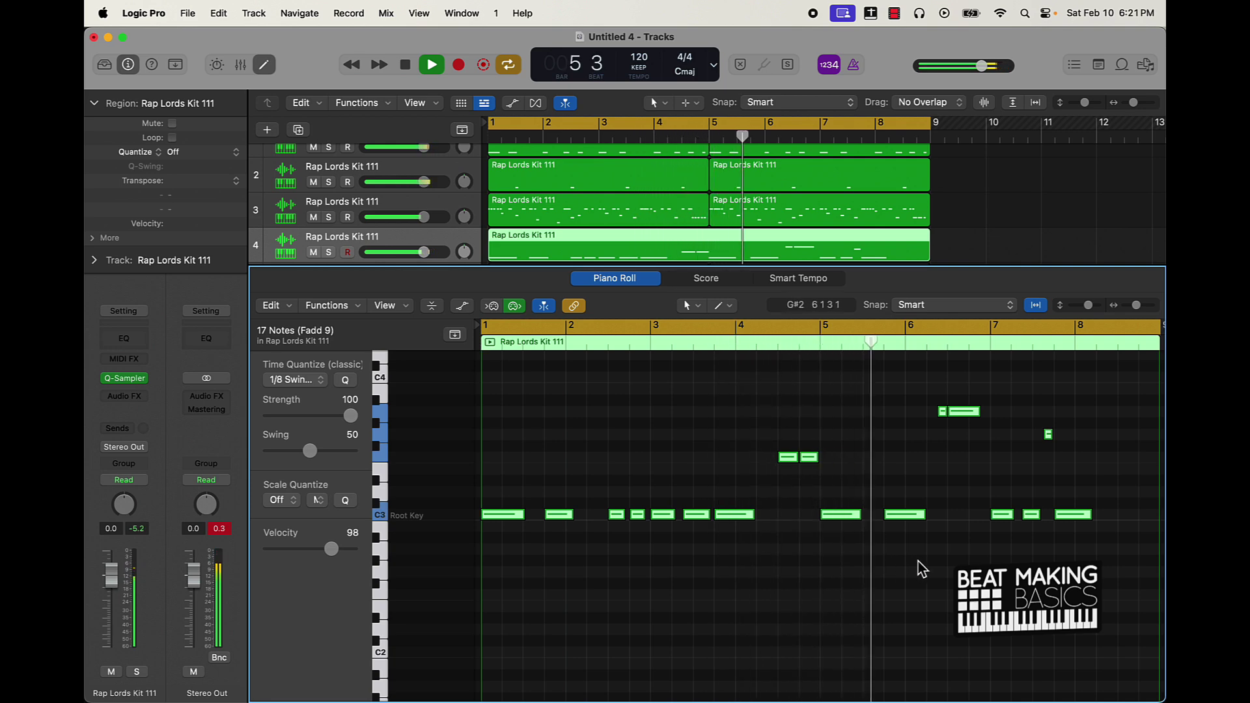
key(space)
Transpose the two A3 notes in bar 6 down to G2
click(976, 460)
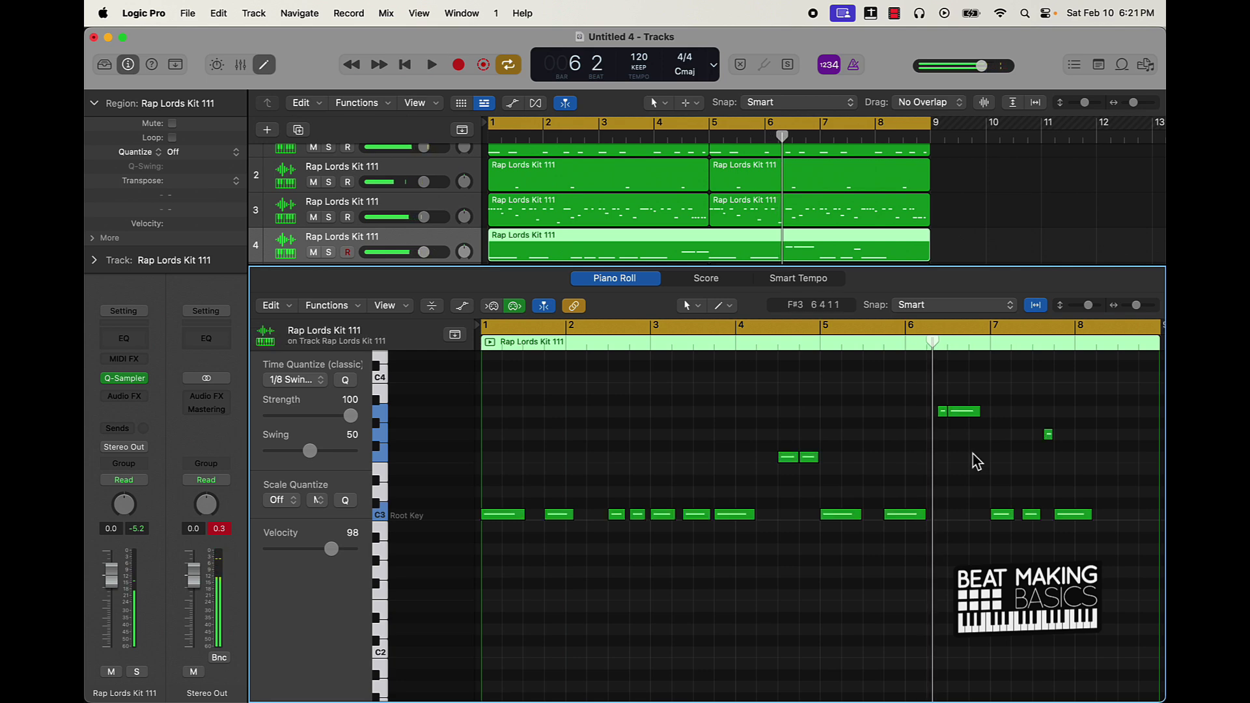
drag(948, 435, 973, 405)
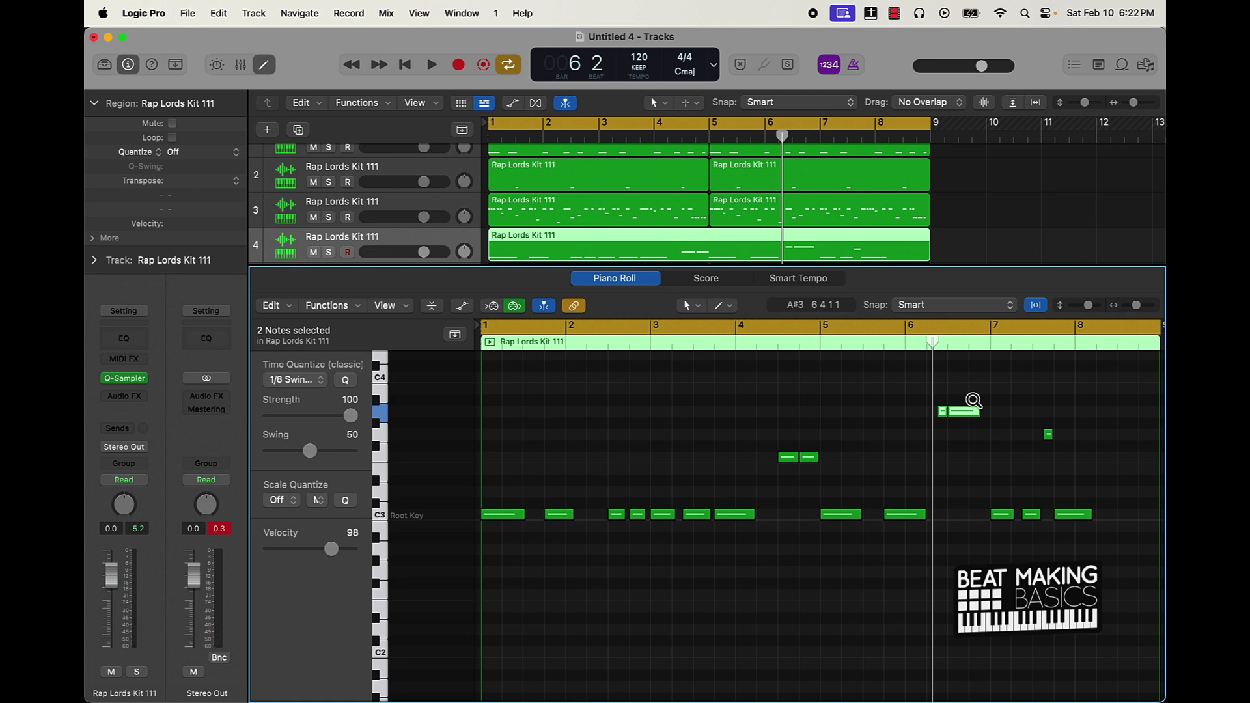
key(super+z)
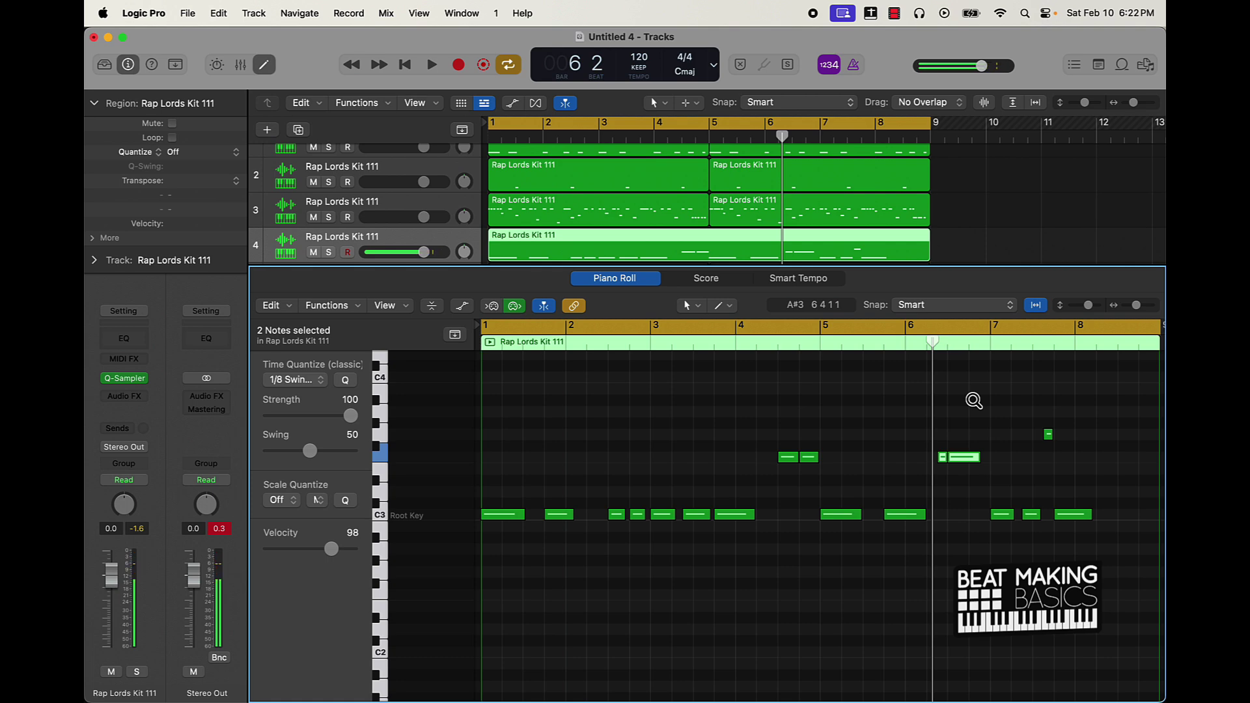
key(alt+Up)
key(alt+Up)
key(alt+Up)
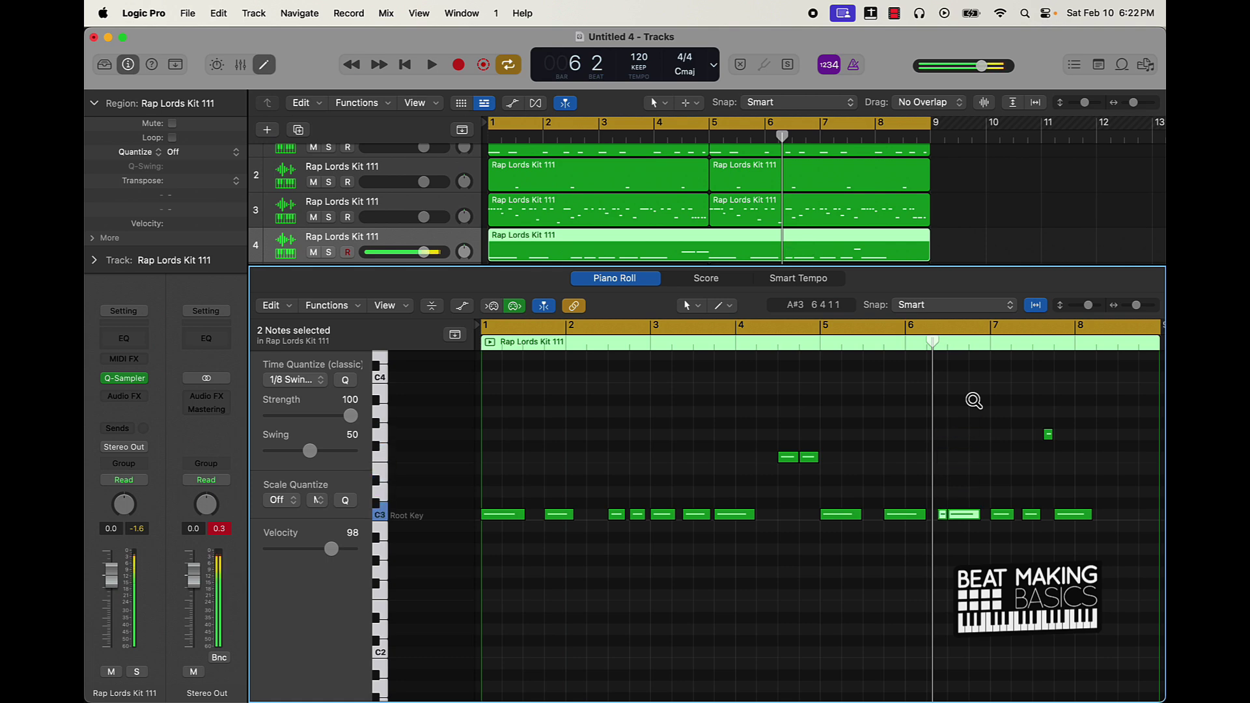
key(alt+Down)
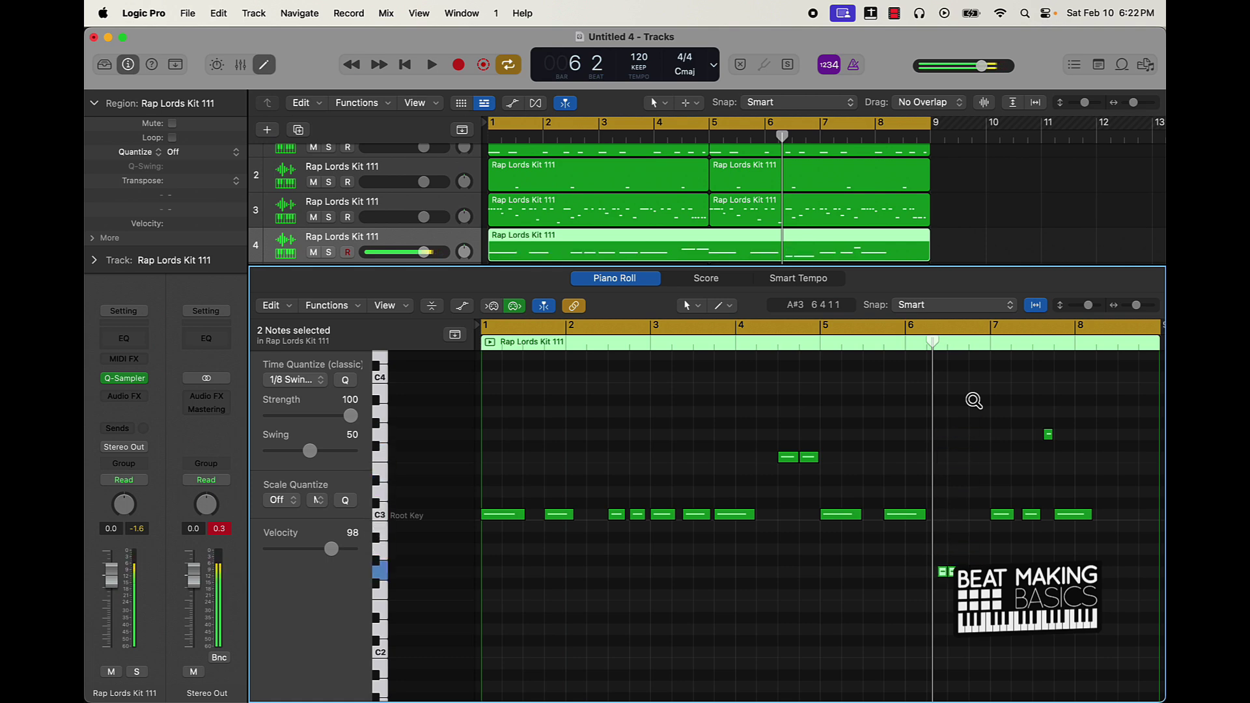
Extend the start of the first G2 note in bar 6 back to beat 2, and play the line through into bar 8
click(975, 555)
click(943, 573)
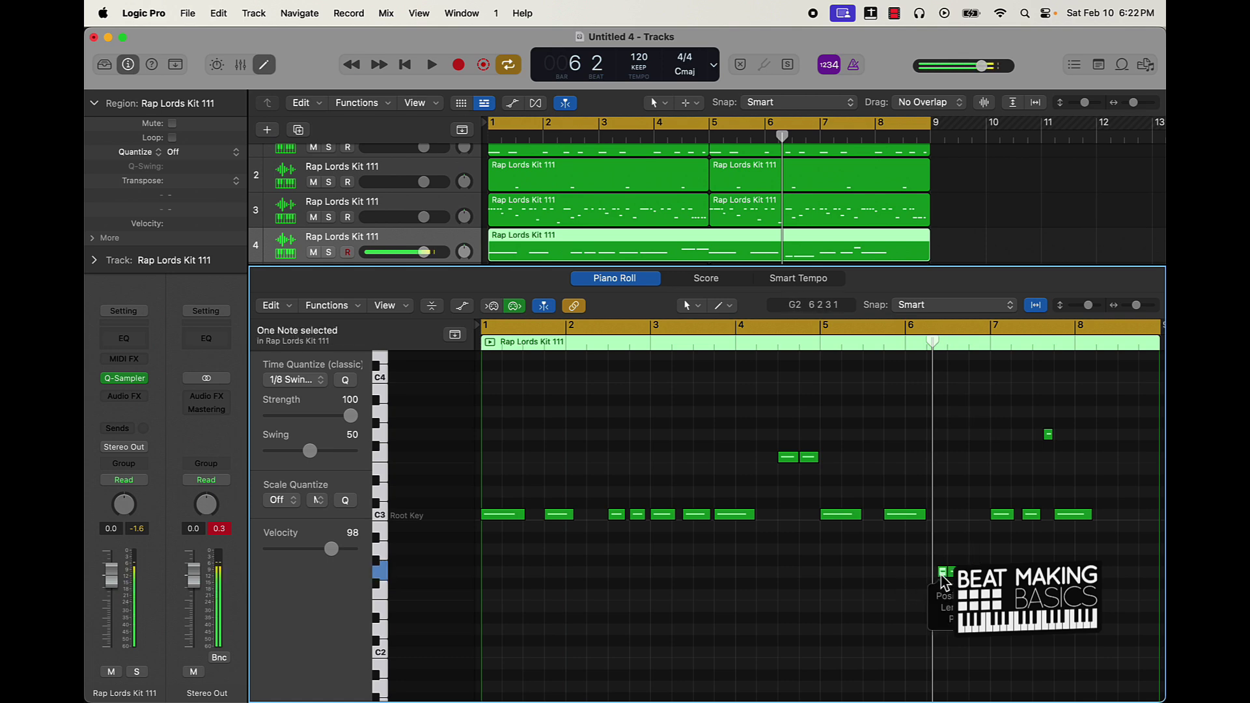
scroll(940, 581, right, 5)
click(946, 579)
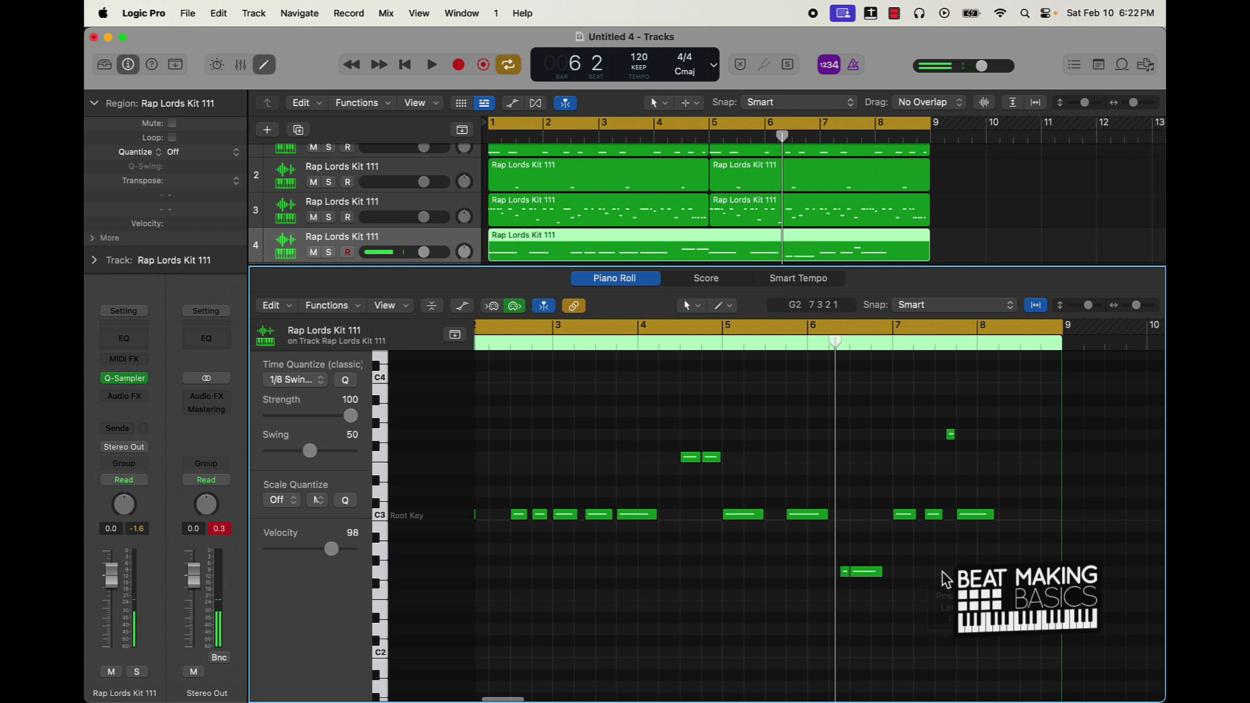
ctrl+alt+click(942, 571)
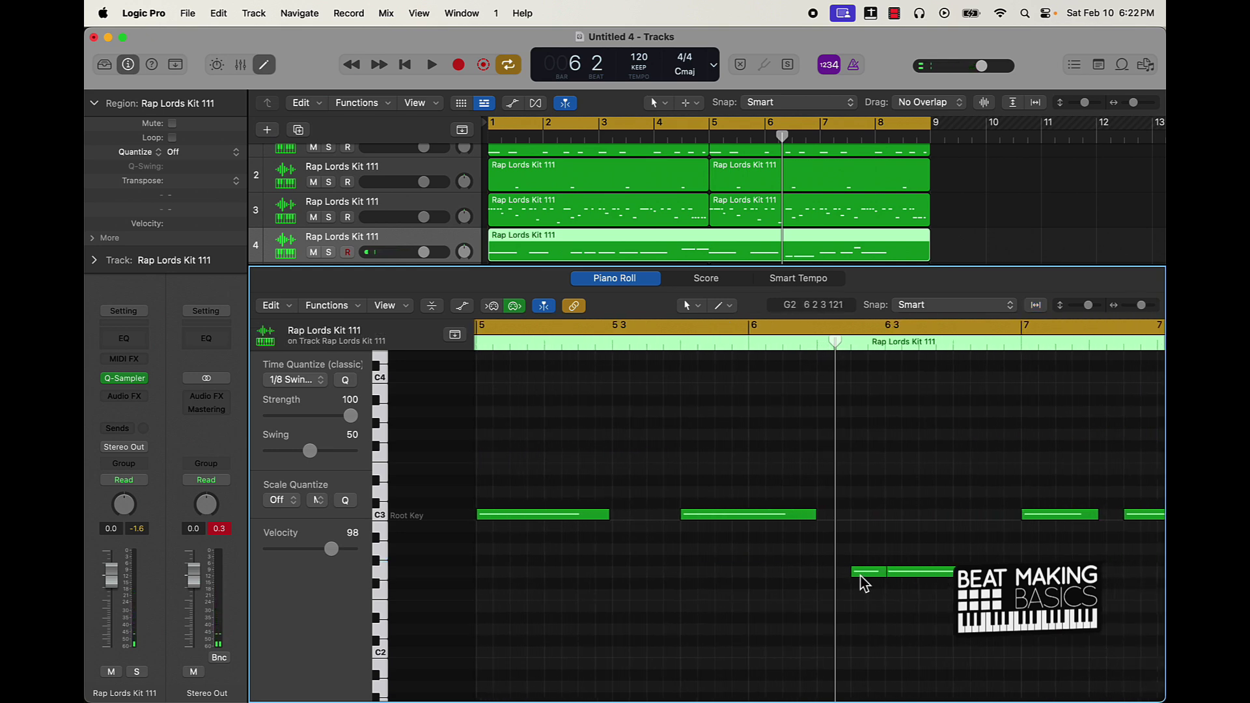
drag(861, 577, 819, 579)
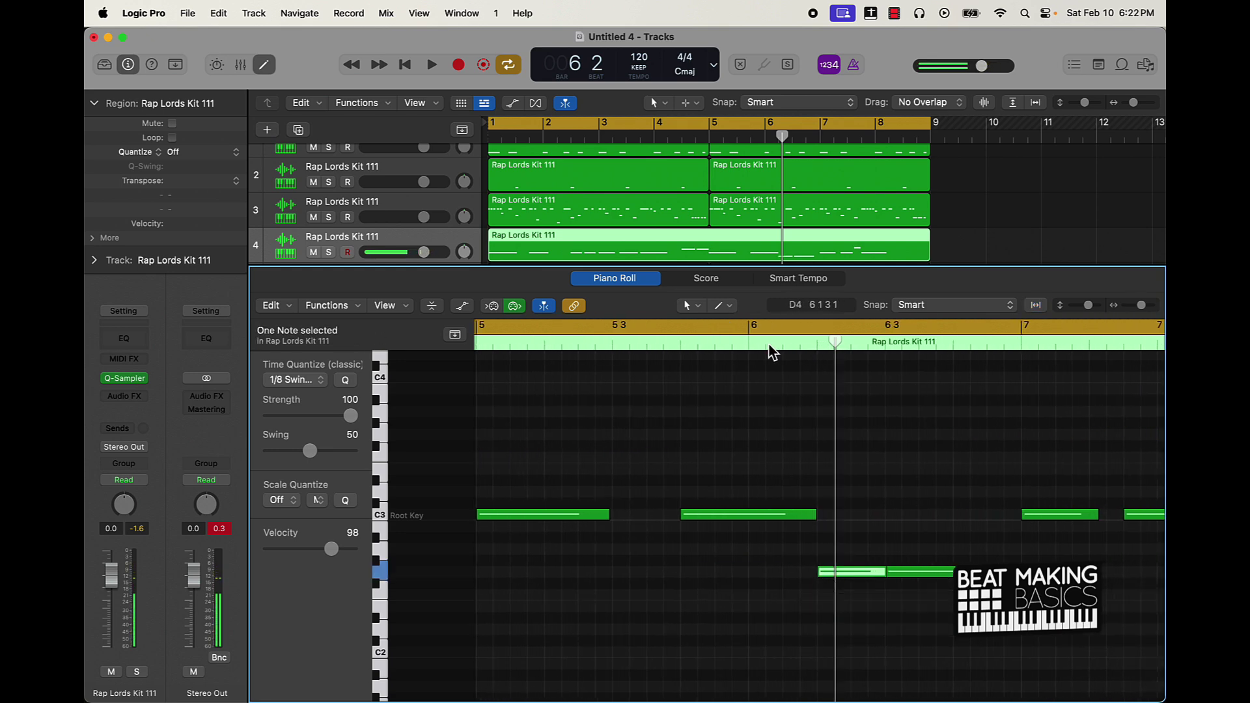
double_click(728, 345)
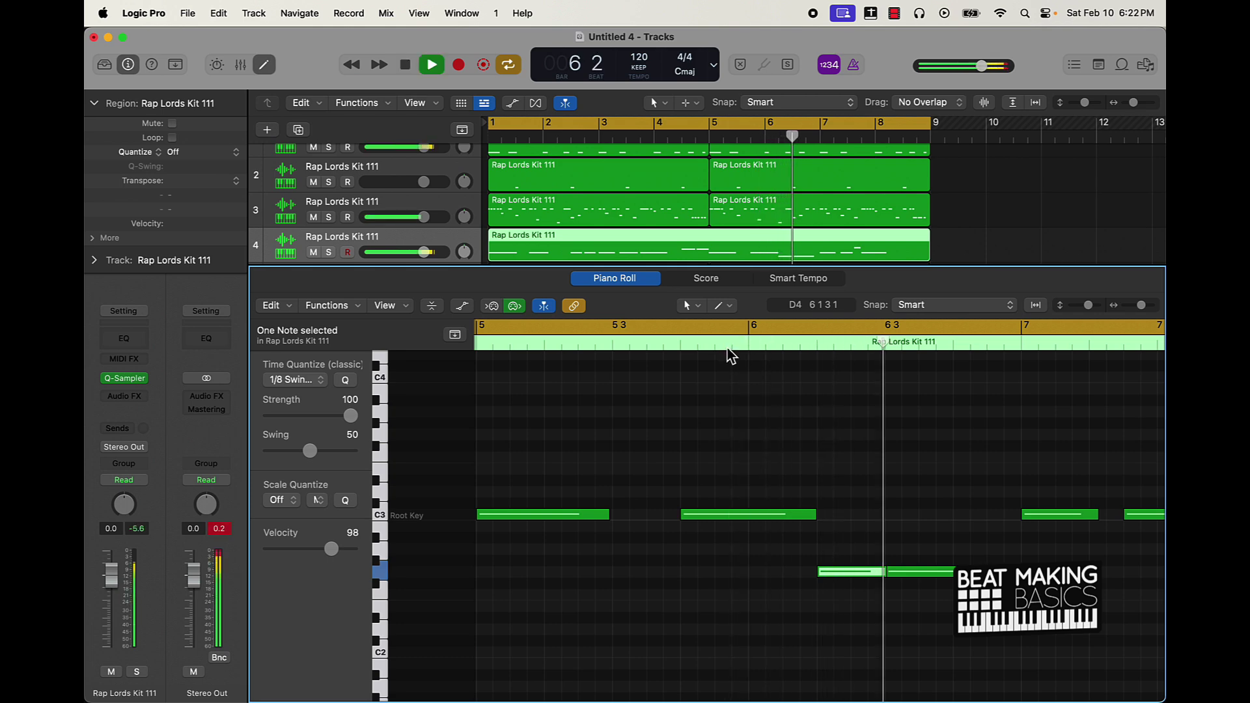
scroll(844, 467, right, 5)
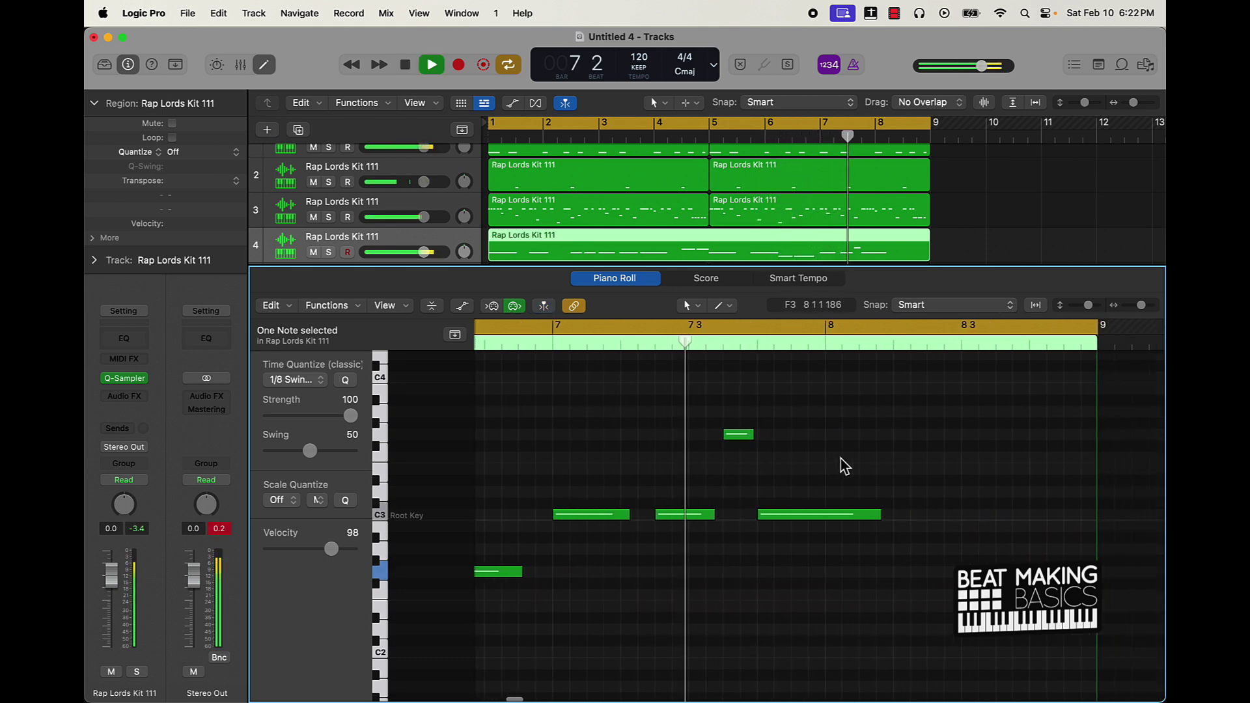
scroll(840, 463, right, 5)
key(space)
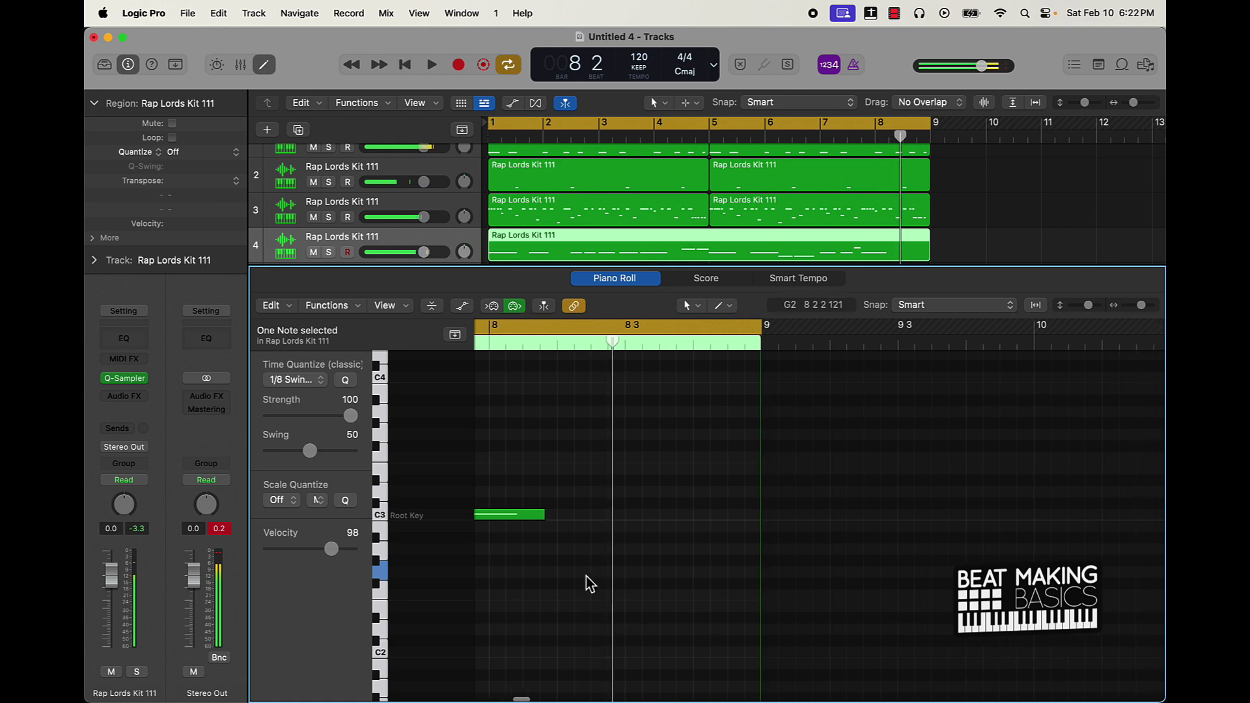
Add two eighth-length G#2 notes from beat 3 of bar 8, followed by a G2 note filling beat 4
drag(649, 583, 666, 582)
scroll(662, 575, up, 1)
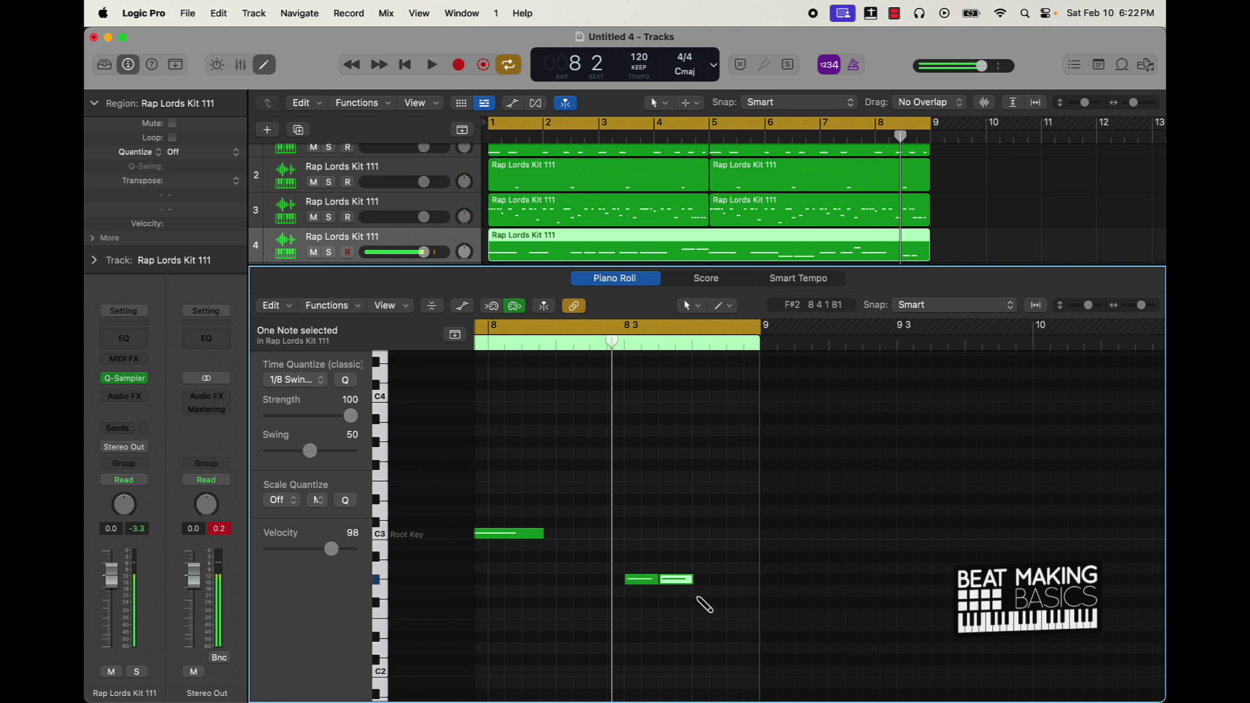
click(698, 600)
scroll(716, 602, left, 1)
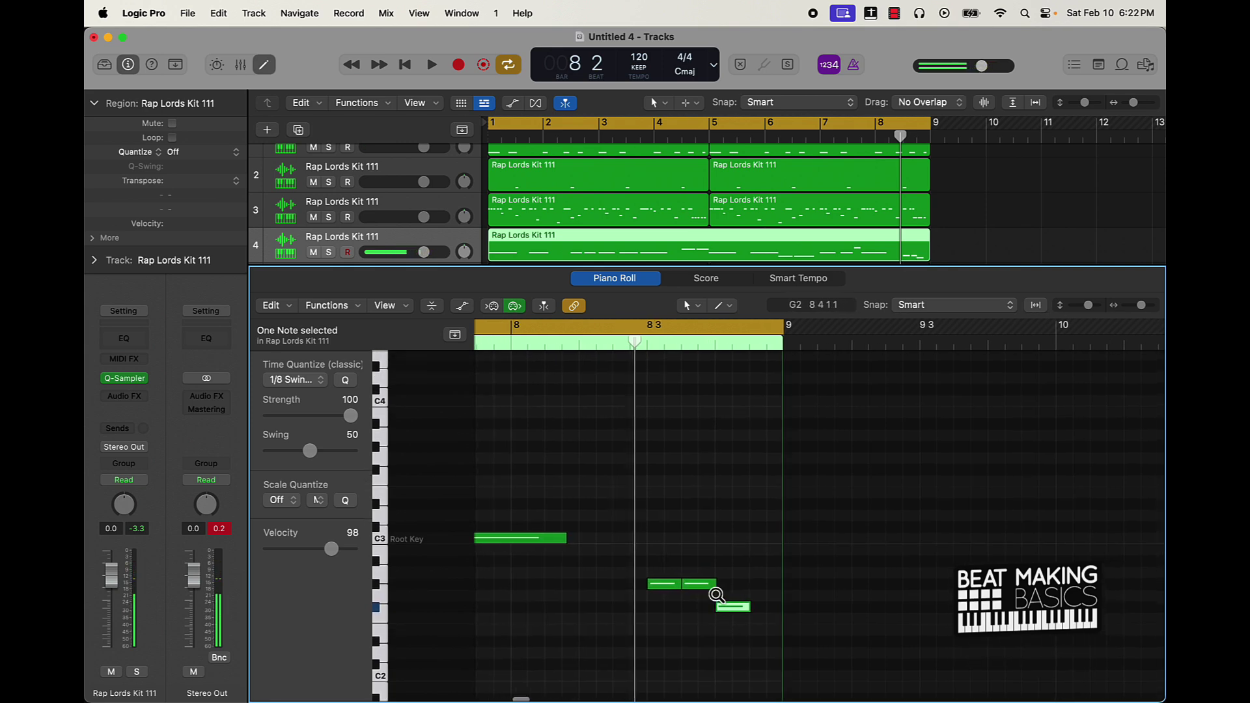
drag(753, 602, 783, 598)
click(749, 636)
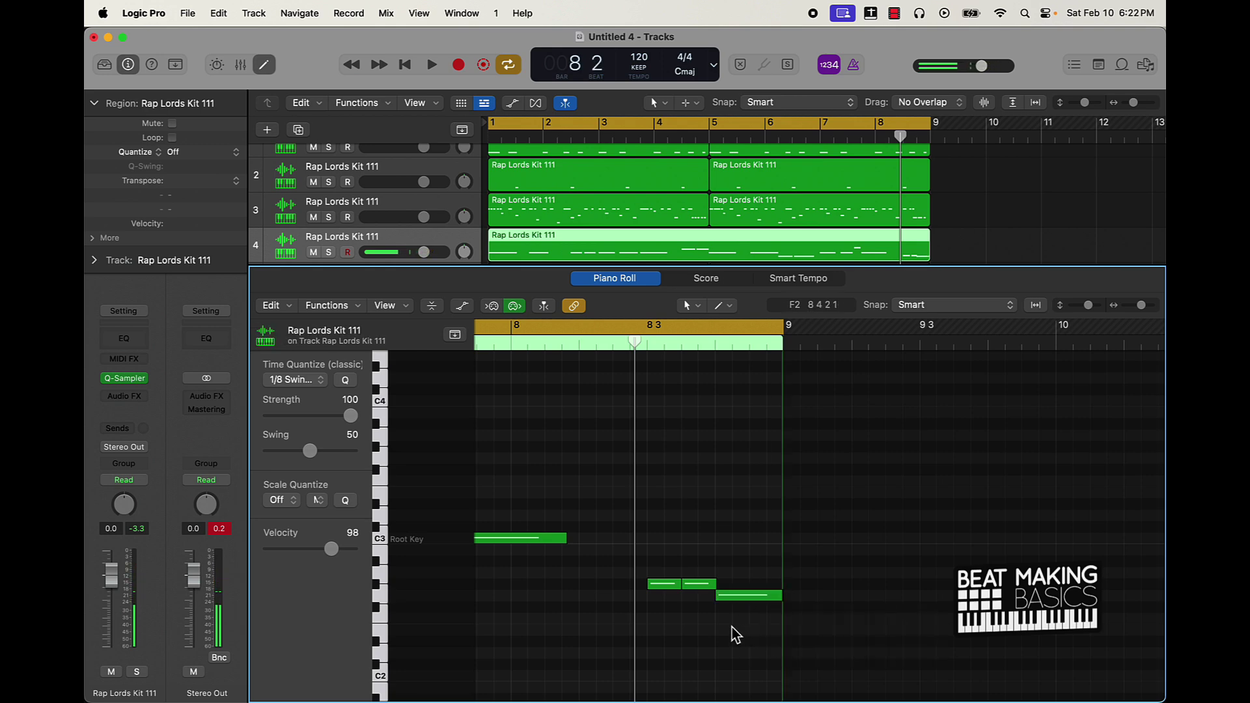
Trim the ends of all notes in the 808 region to the following notes (Force Legato) and start playback
scroll(589, 561, down, 10)
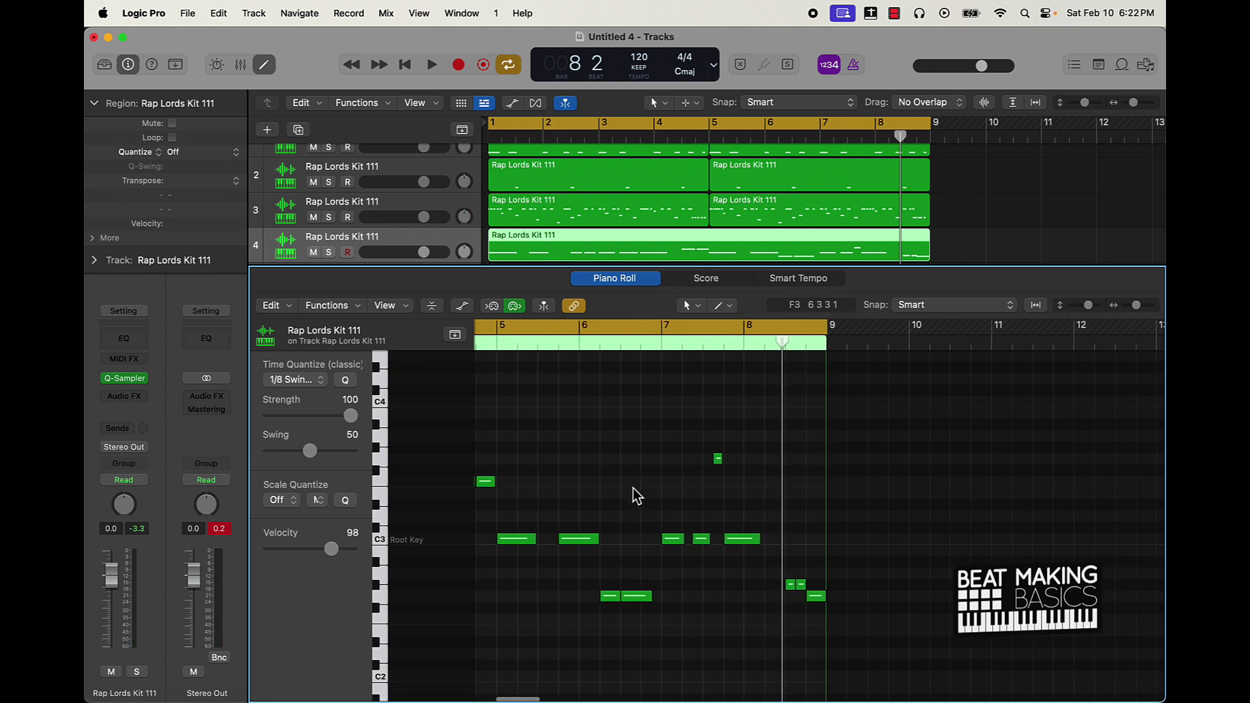
scroll(637, 496, left, 5)
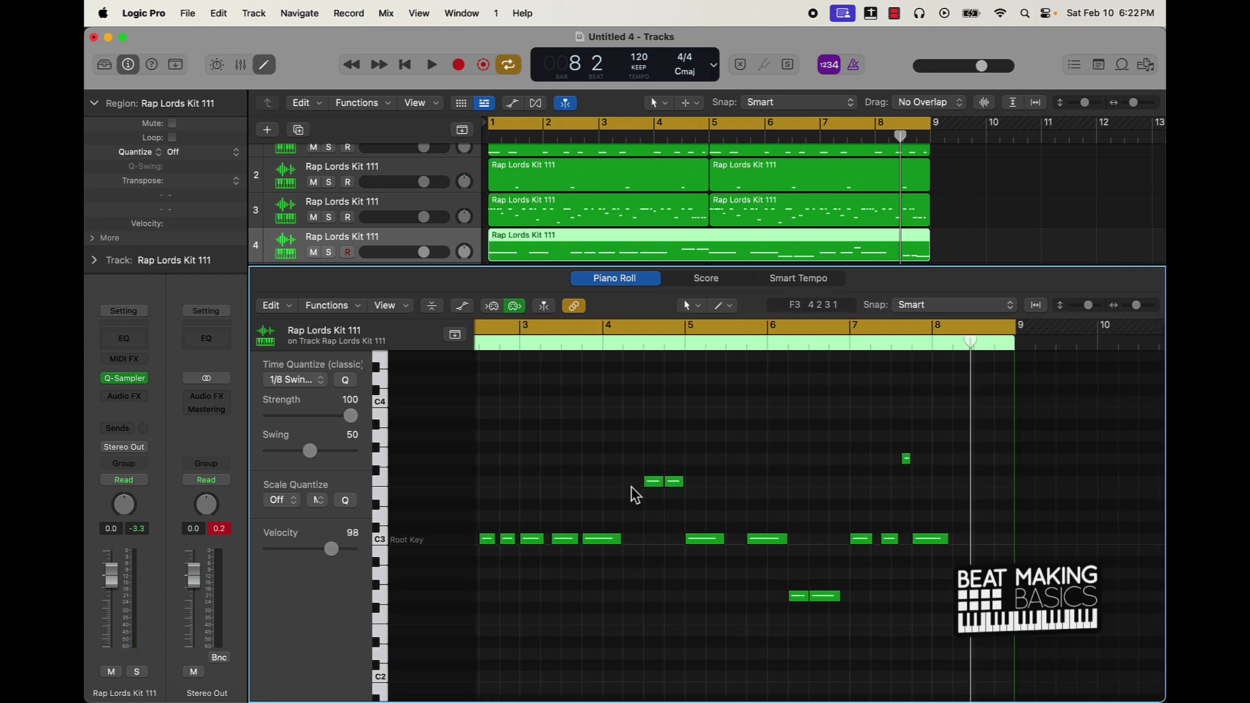
key(super+a)
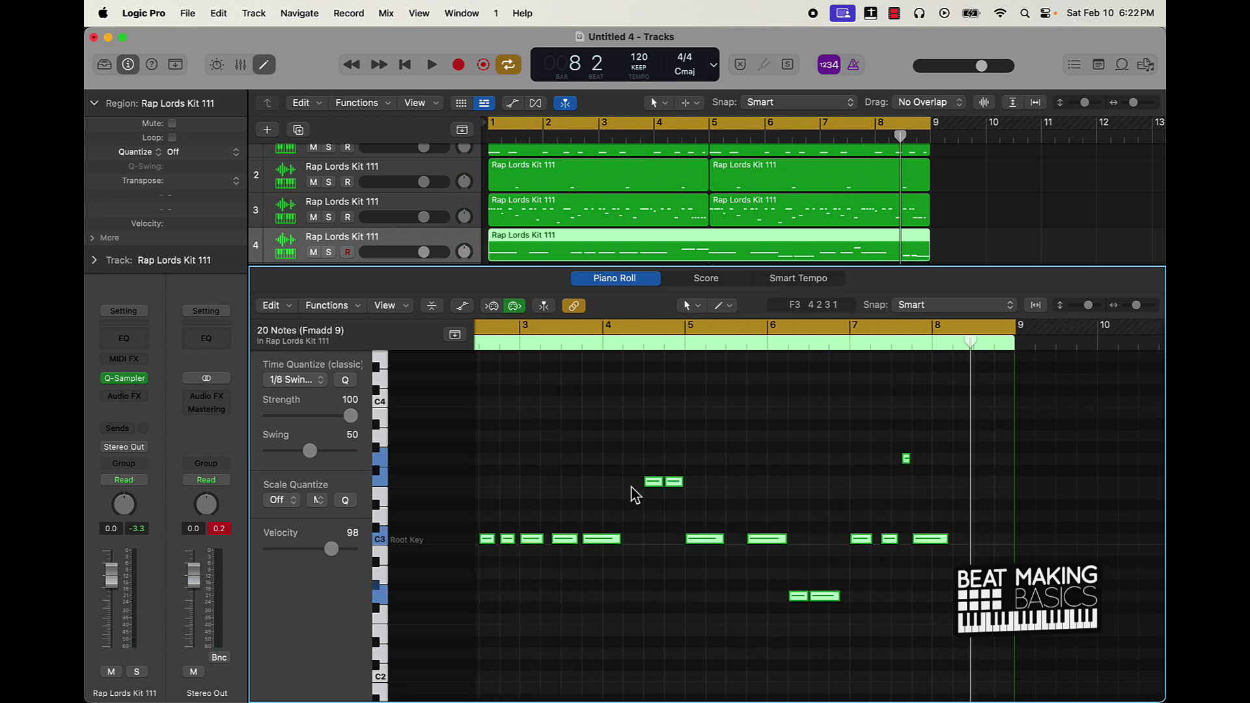
right_click(606, 549)
click(730, 482)
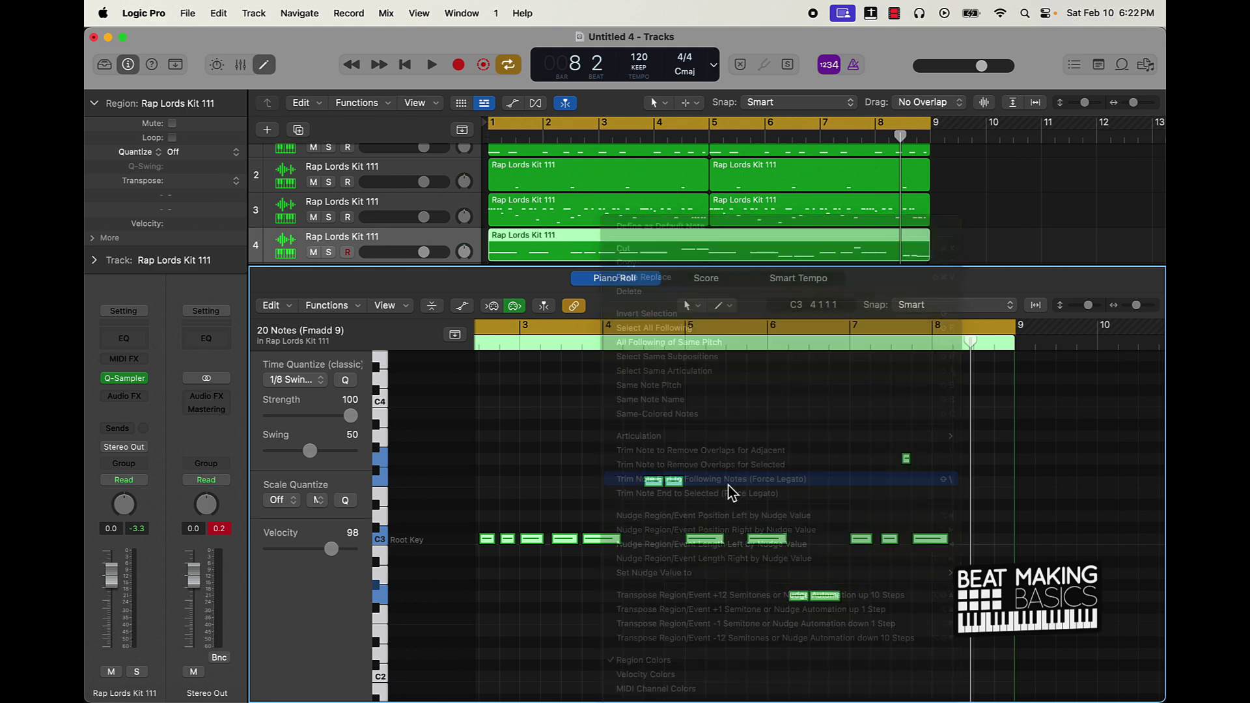
key(space)
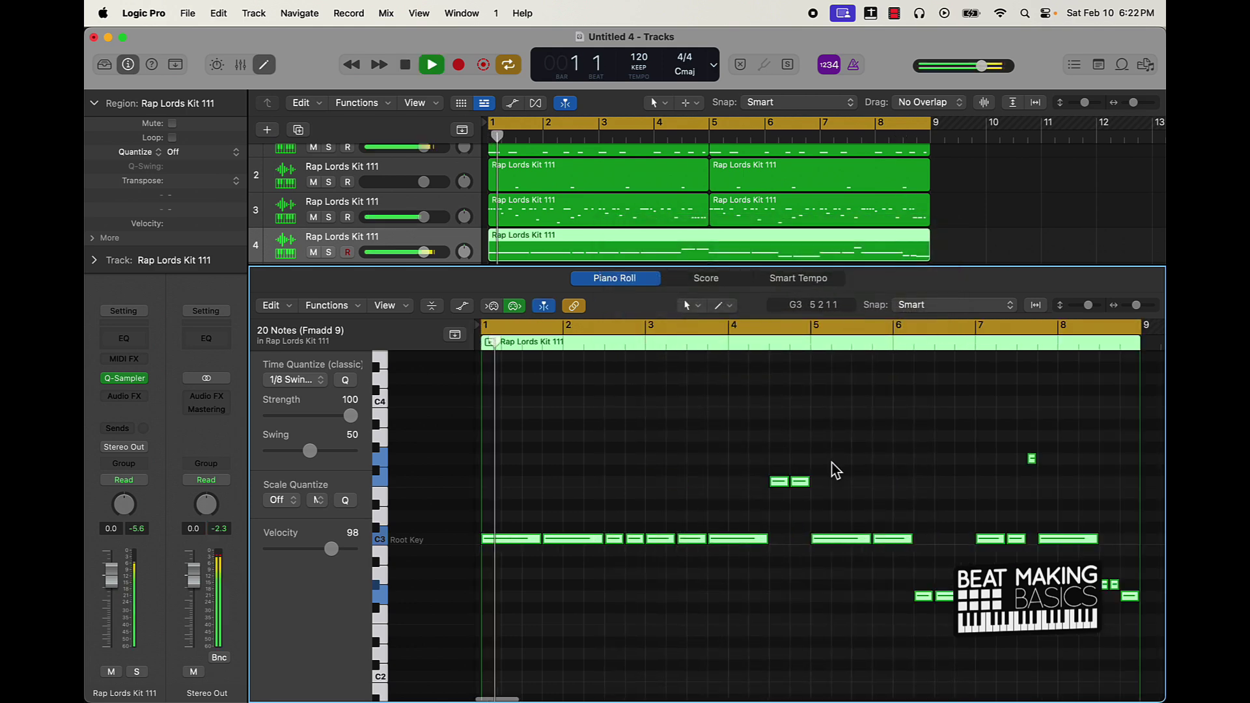
Raise the pitch Glide in the 808 track's Quick Sampler, and close the sampler and the Piano Roll
click(123, 378)
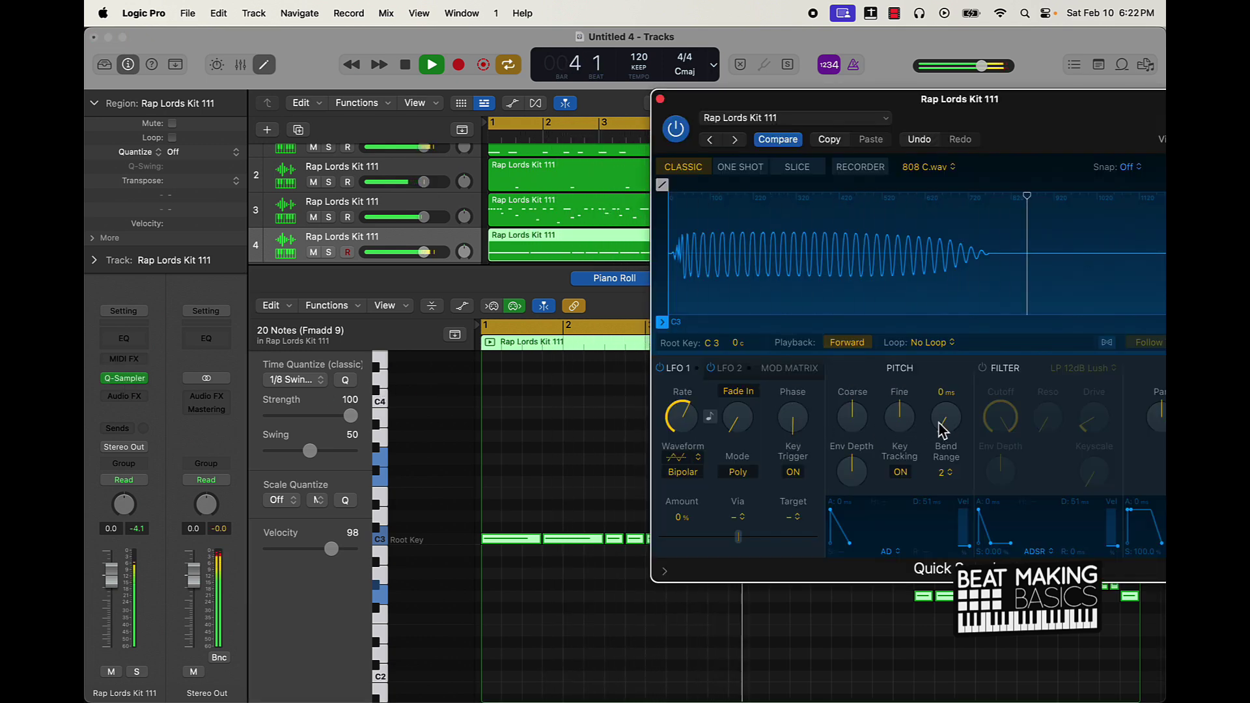
drag(938, 427, 942, 397)
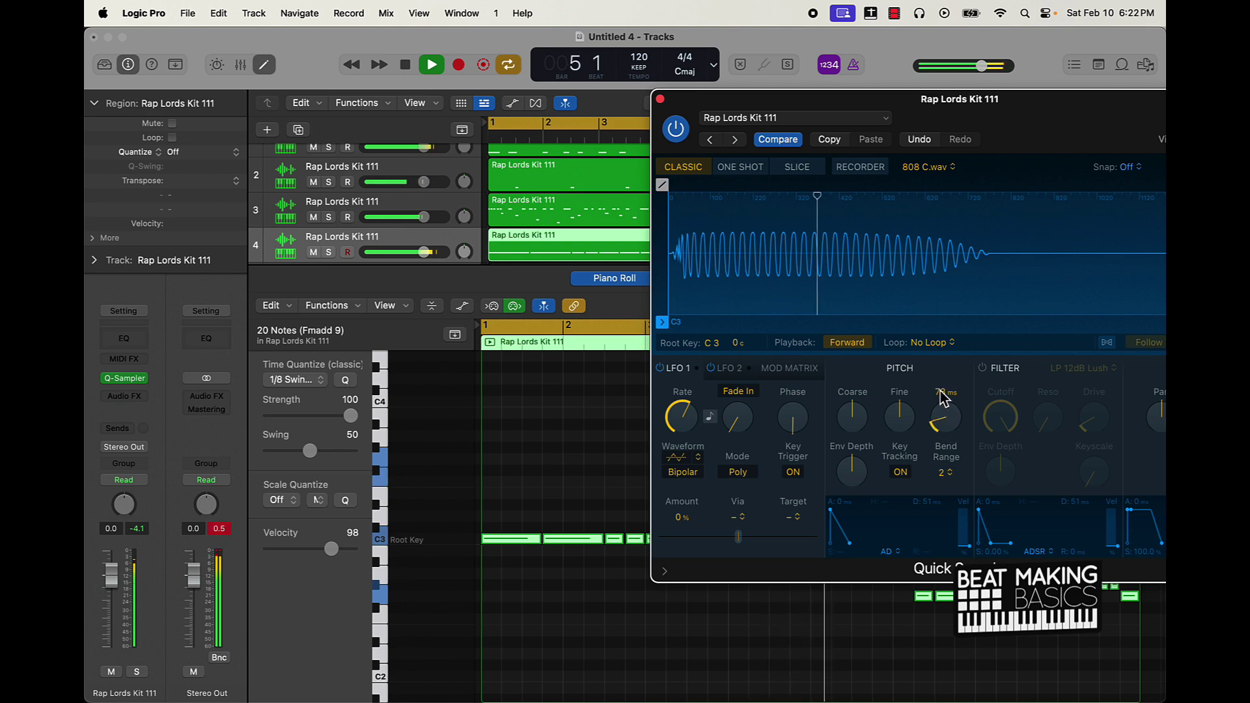
drag(1032, 108, 692, 218)
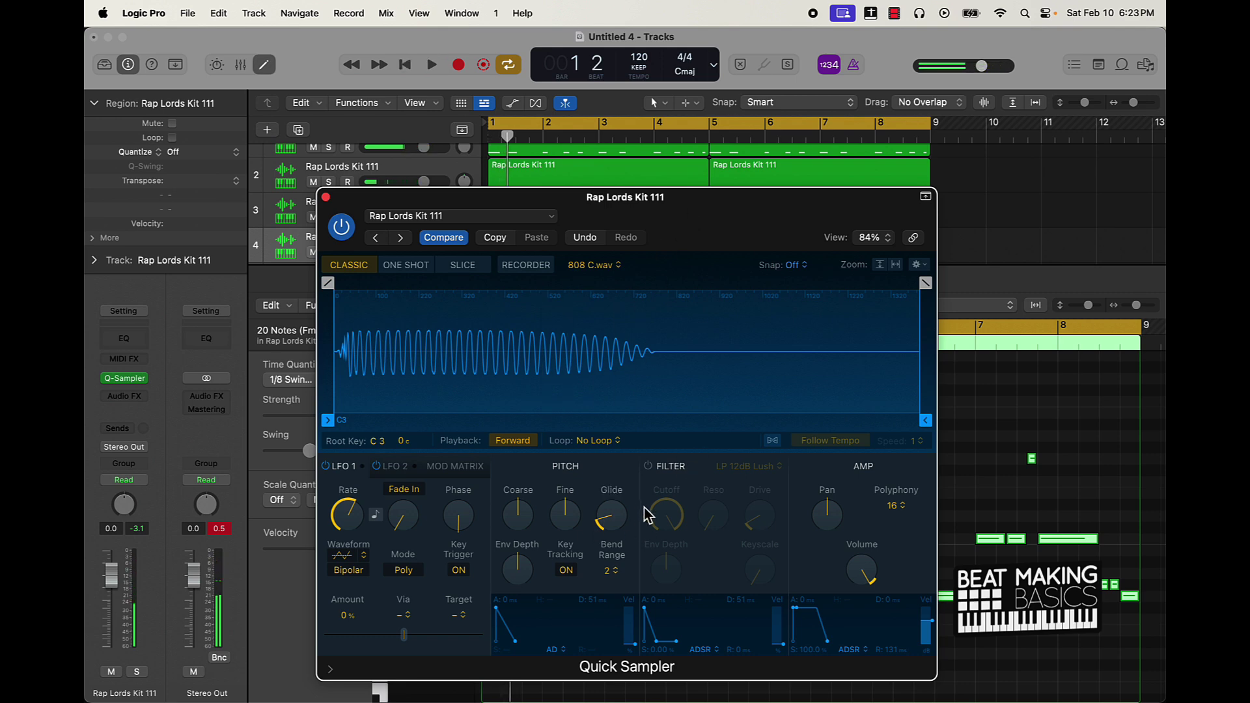
click(326, 198)
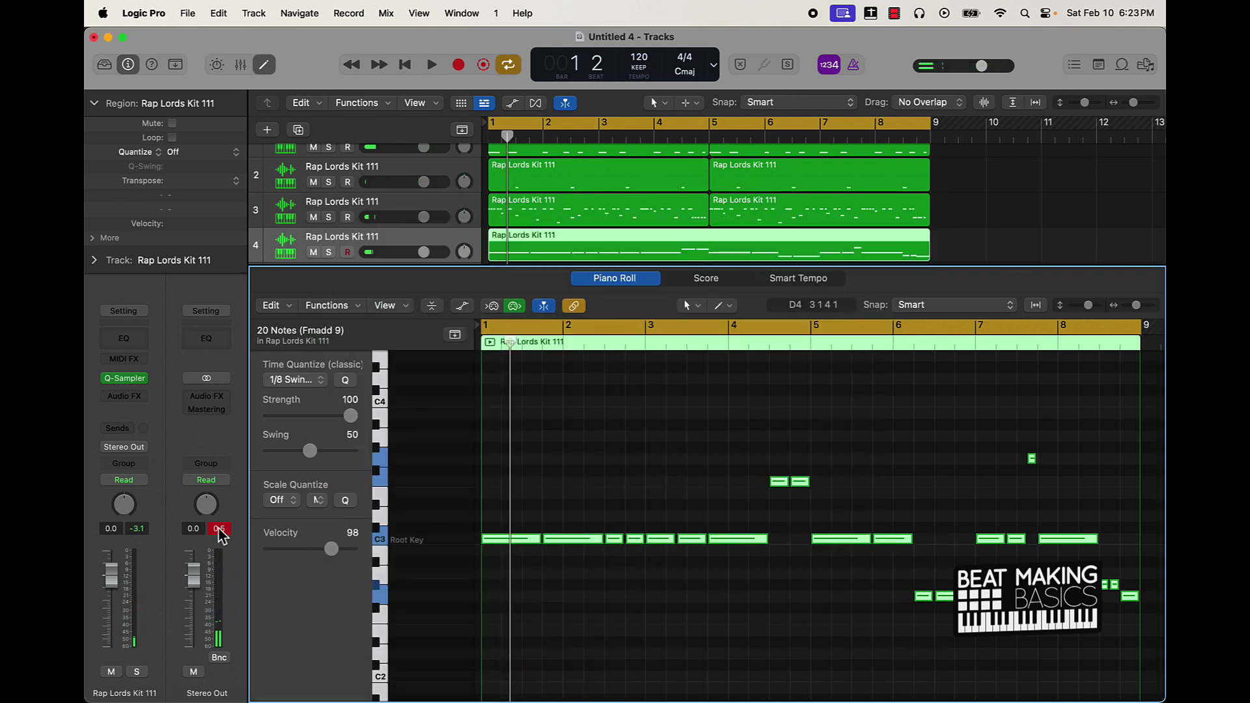
click(264, 68)
click(557, 409)
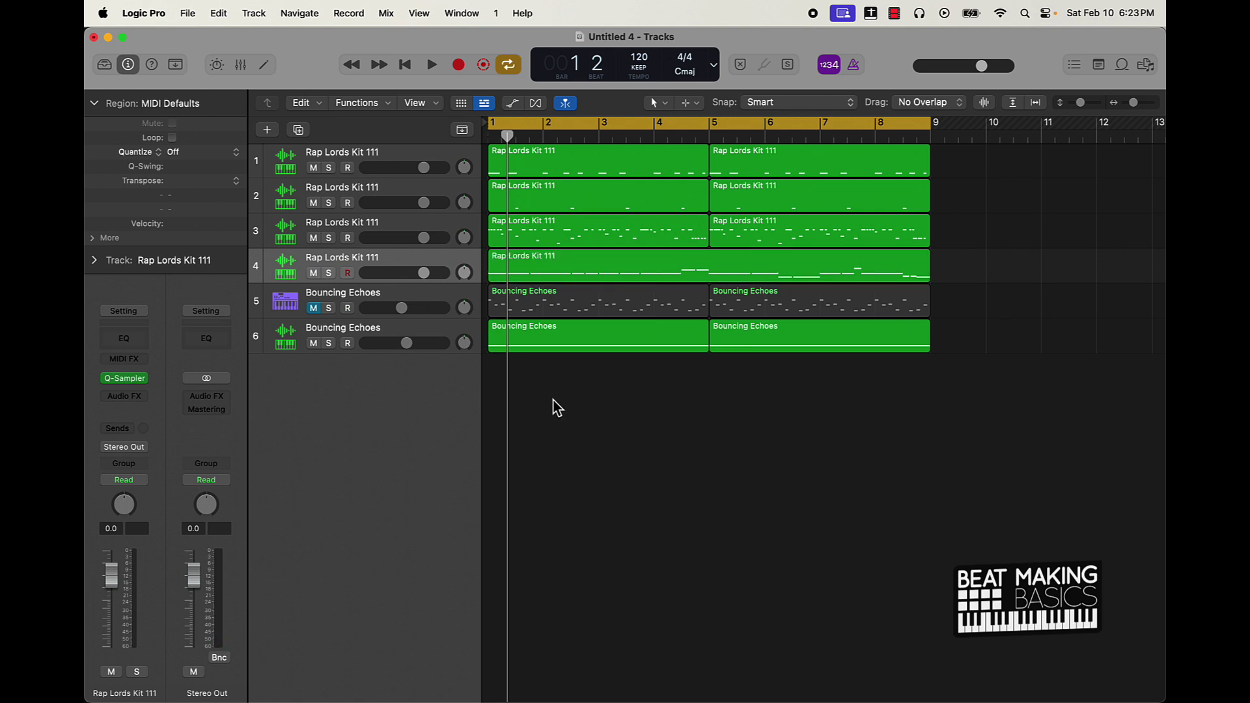
Insert a stereo Beat Breaker effect after Space Designer on the resampled Bouncing Echoes track 6
click(378, 336)
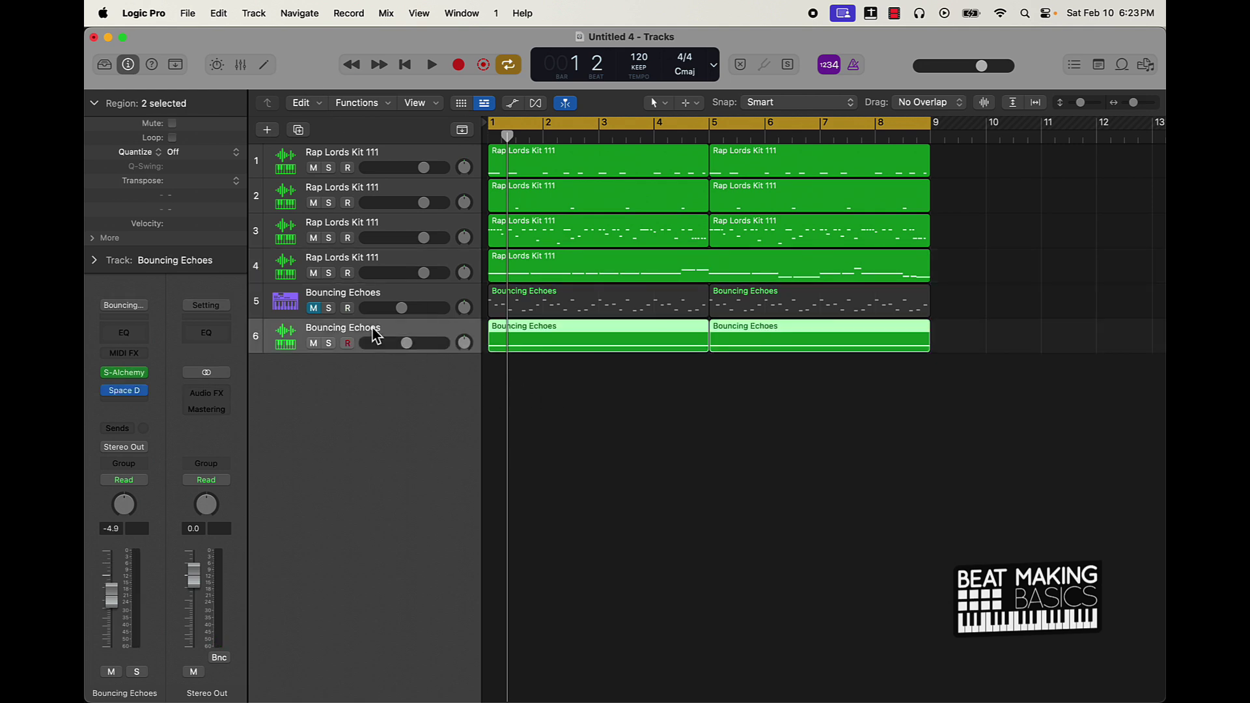
click(135, 400)
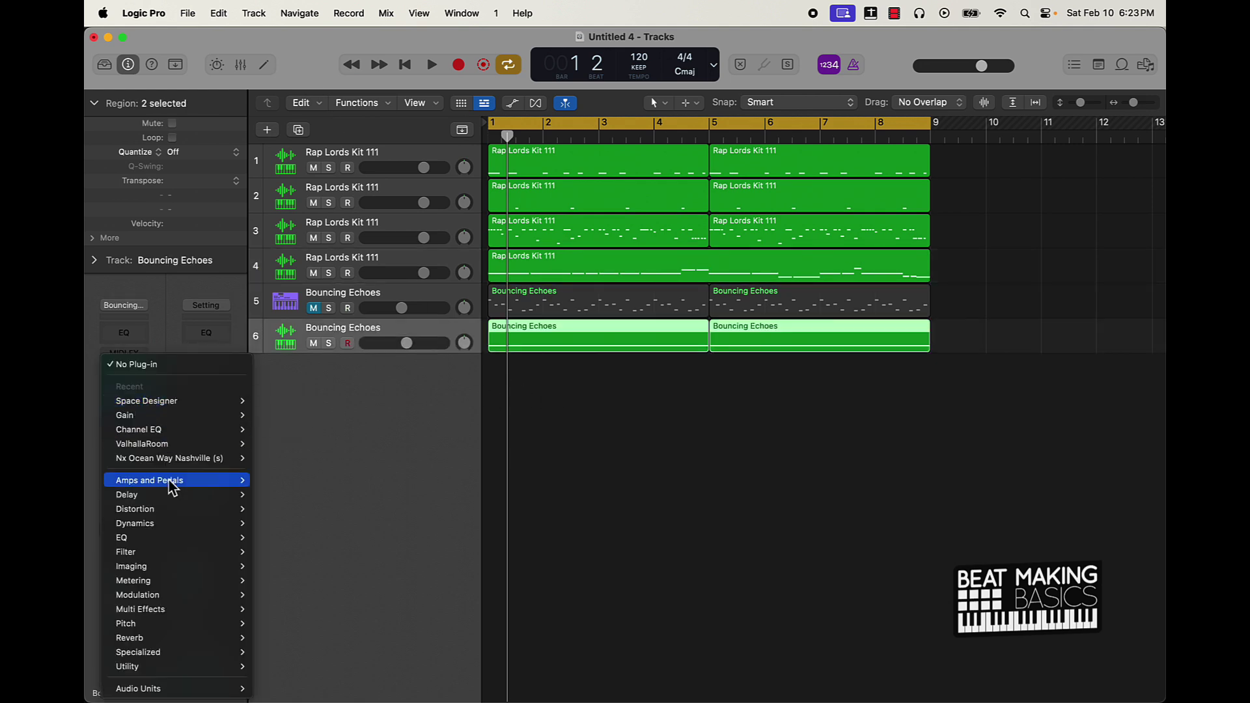
mouse_move(185, 619)
mouse_move(301, 618)
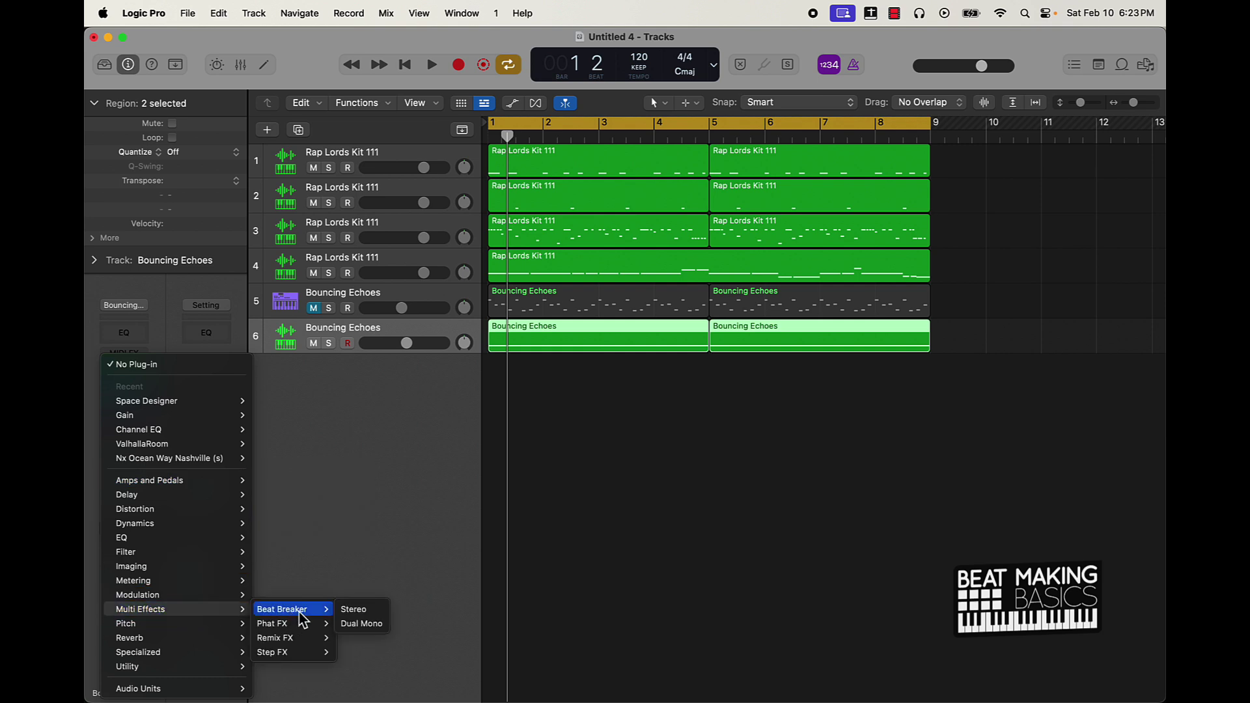
click(354, 611)
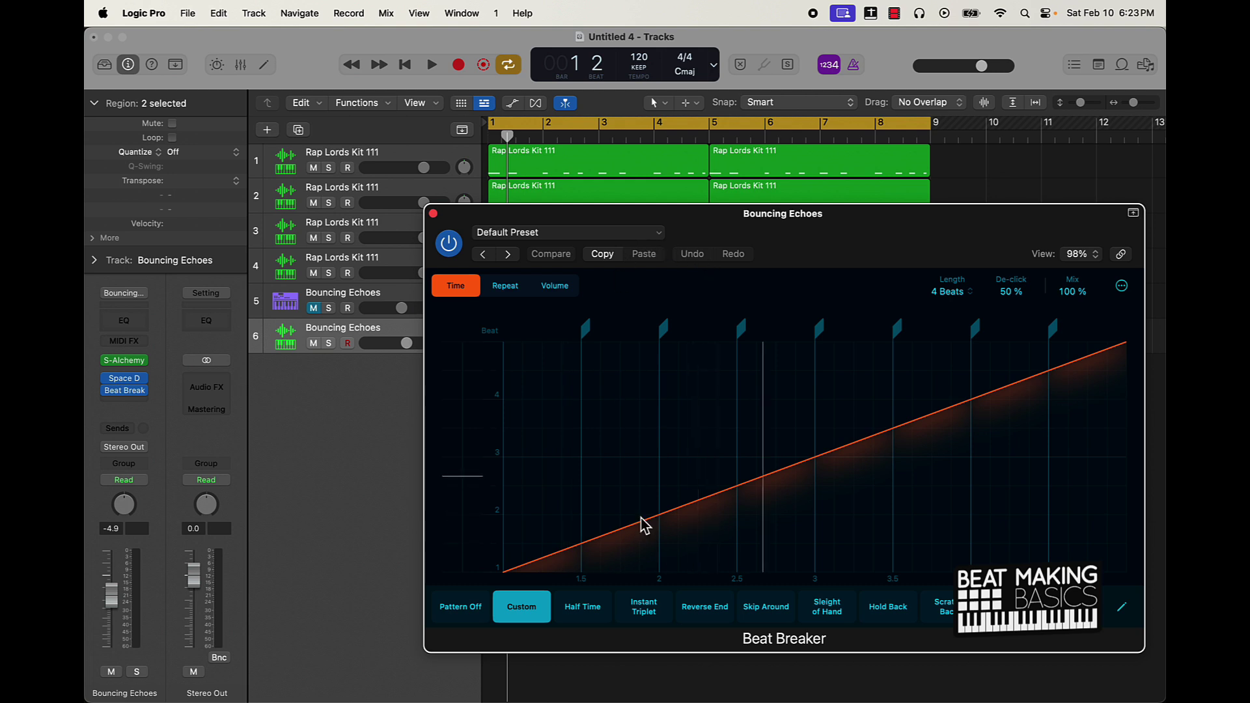
Try Beat Breaker's Half Time pattern during playback and return to the Custom pattern
click(576, 616)
key(space)
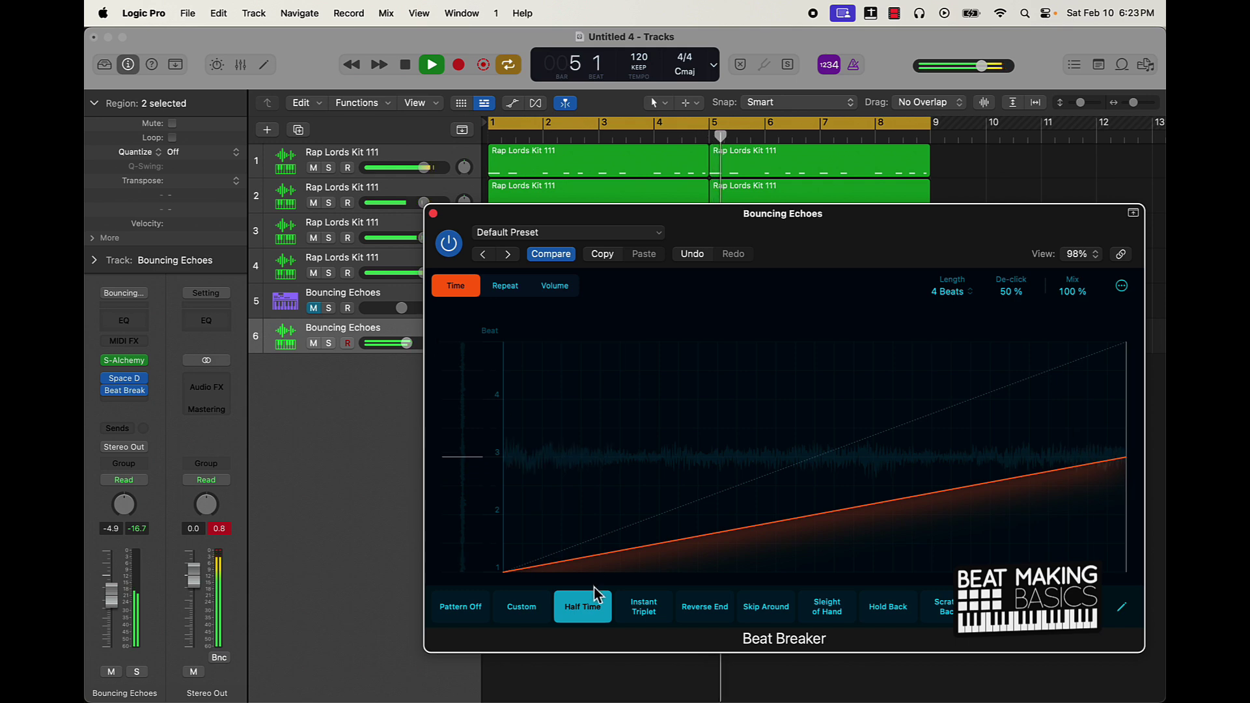
key(space)
click(535, 612)
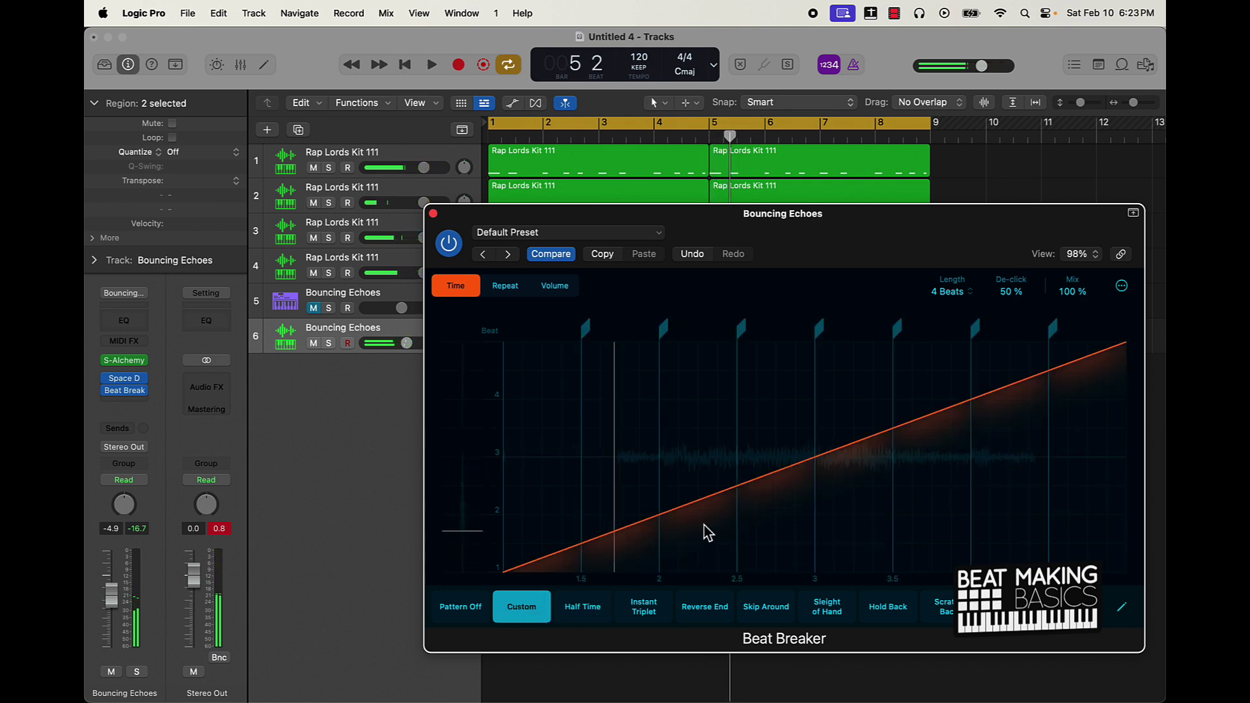
Set the Time slice at beat 4.50 in Beat Breaker to 77.67% speed and 12% curve, auditioning the change
click(1082, 368)
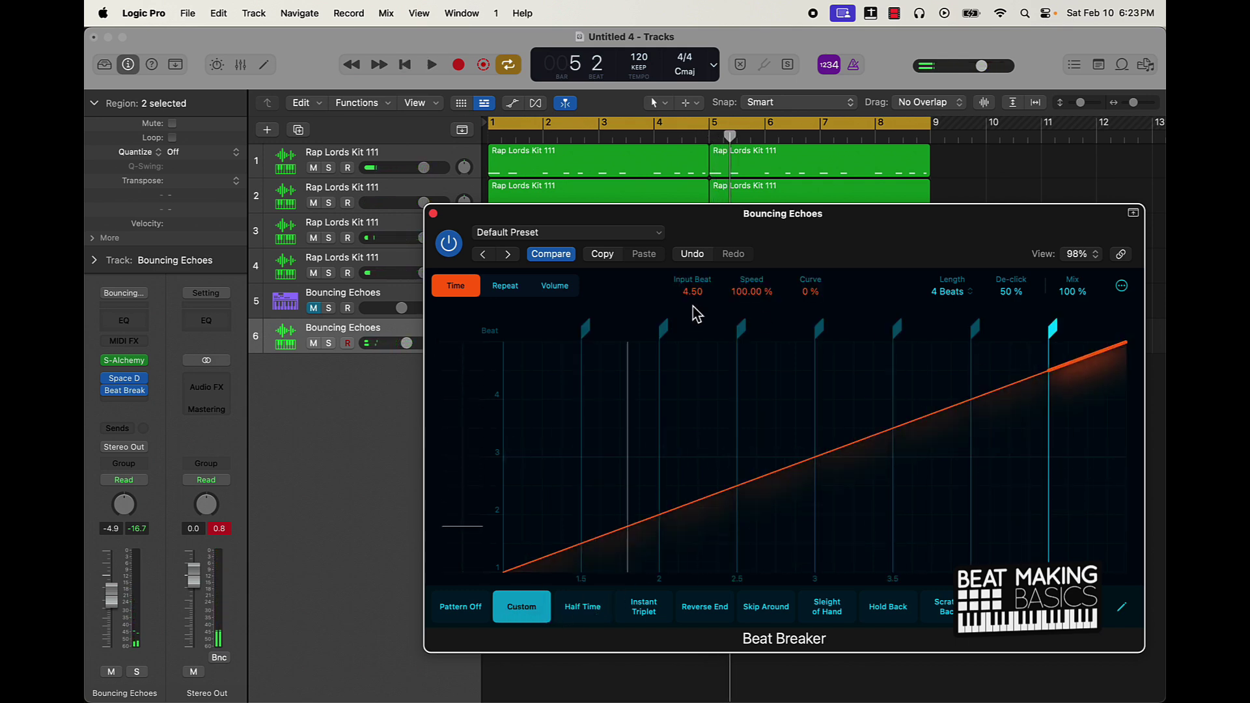
click(503, 292)
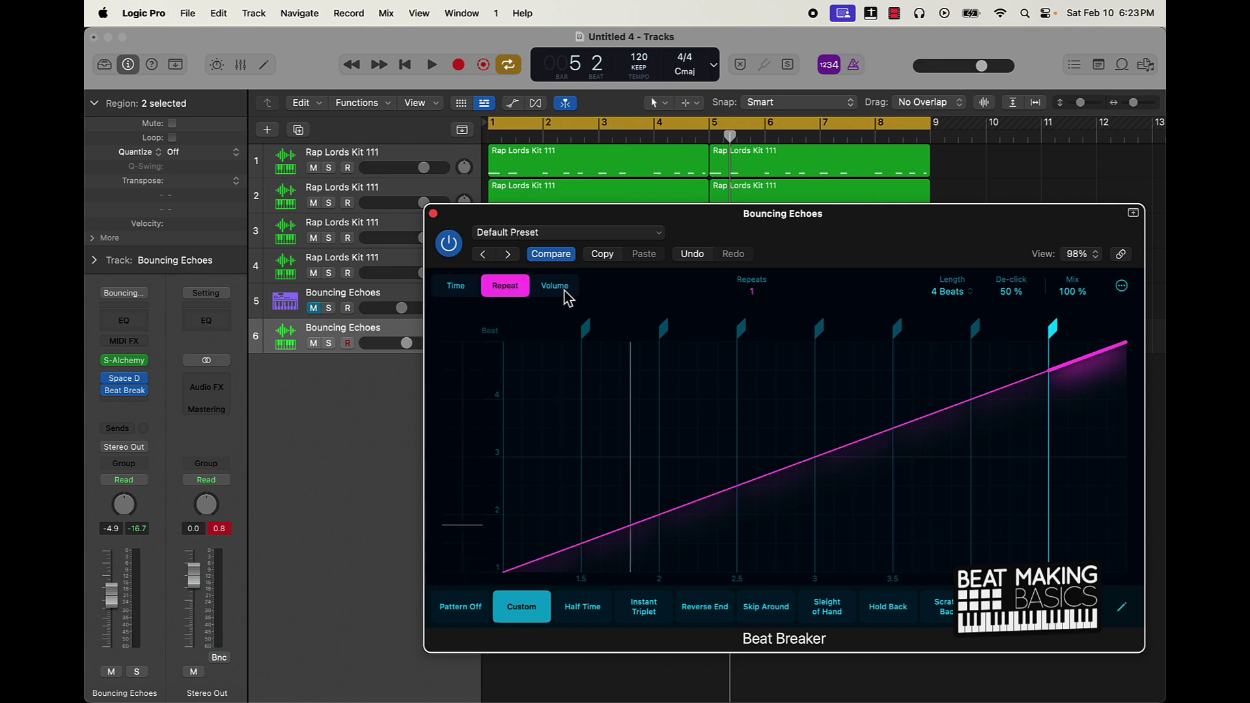
click(564, 291)
click(456, 288)
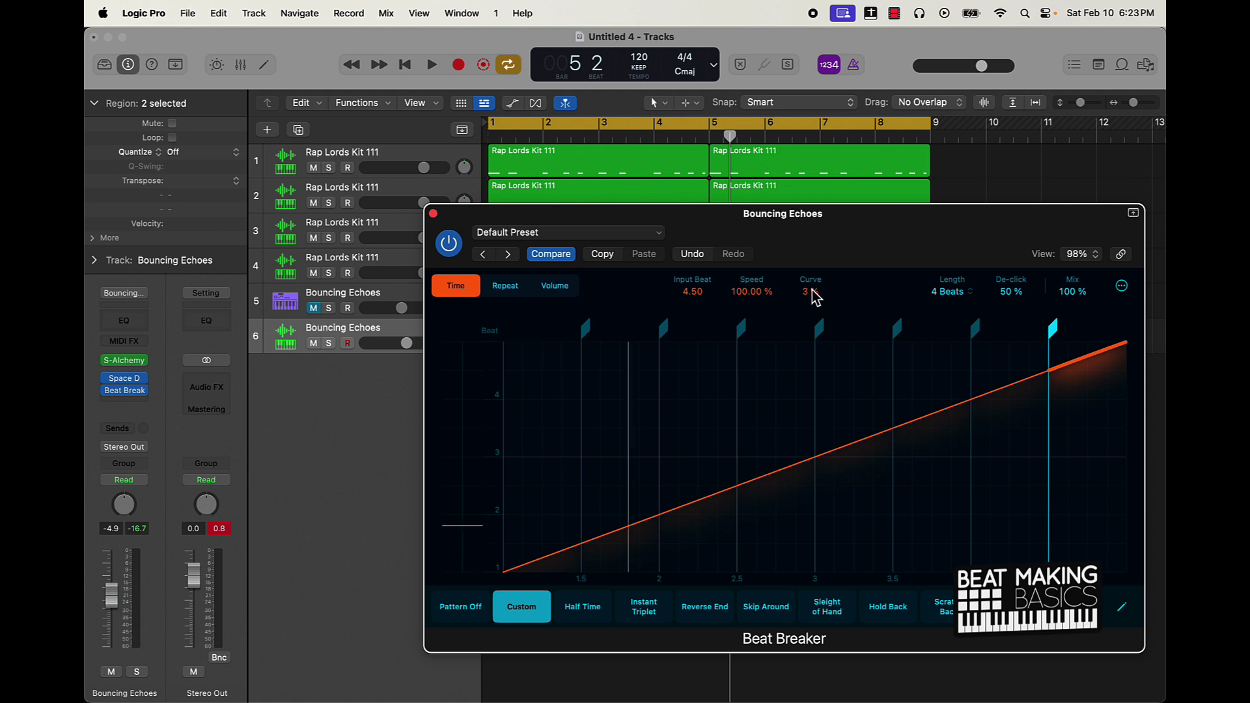
key(space)
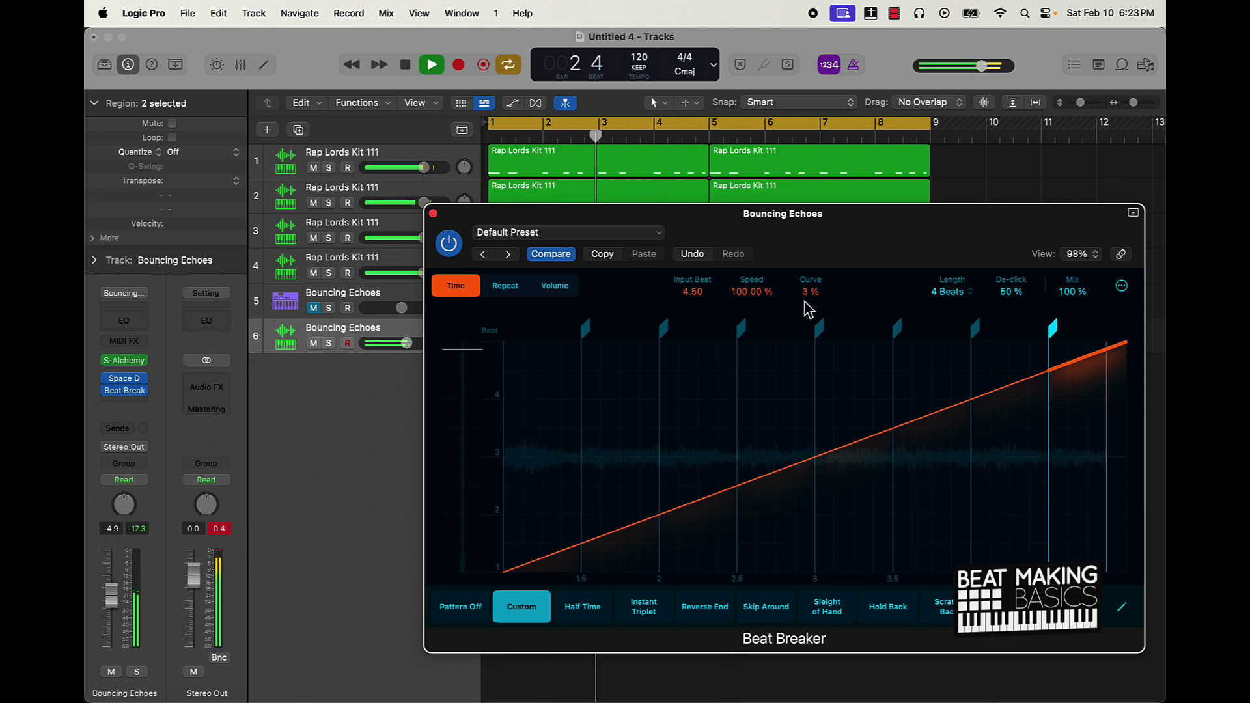
drag(807, 303, 746, 306)
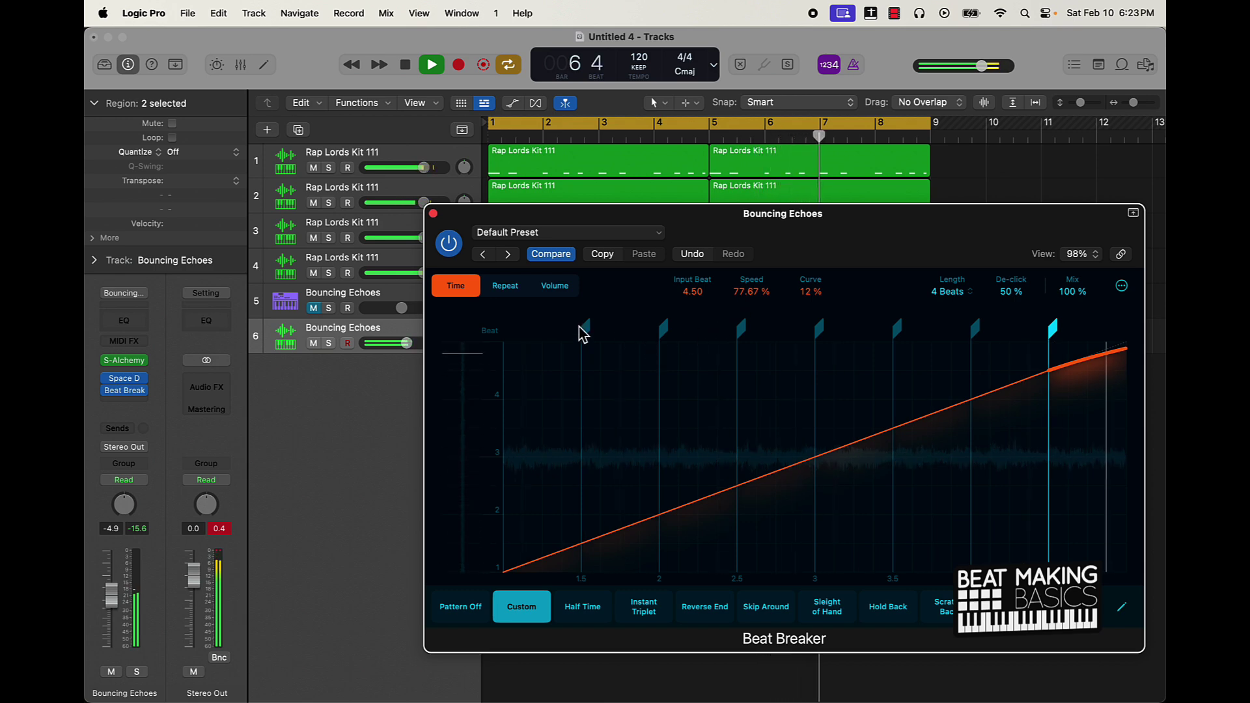
key(space)
In Beat Breaker's Repeat mode, try three repeats on the beat 2 slice, reset it, and give the beat 2.5 slice three repeats
click(506, 288)
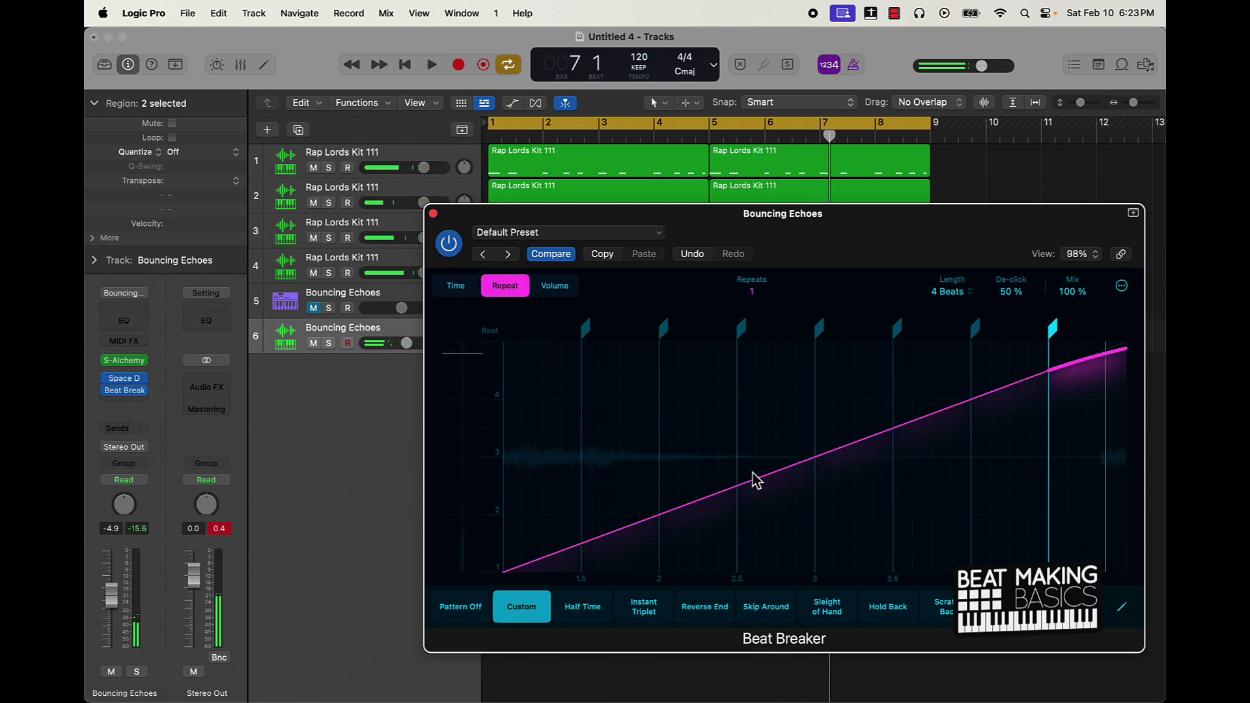
drag(699, 507, 714, 447)
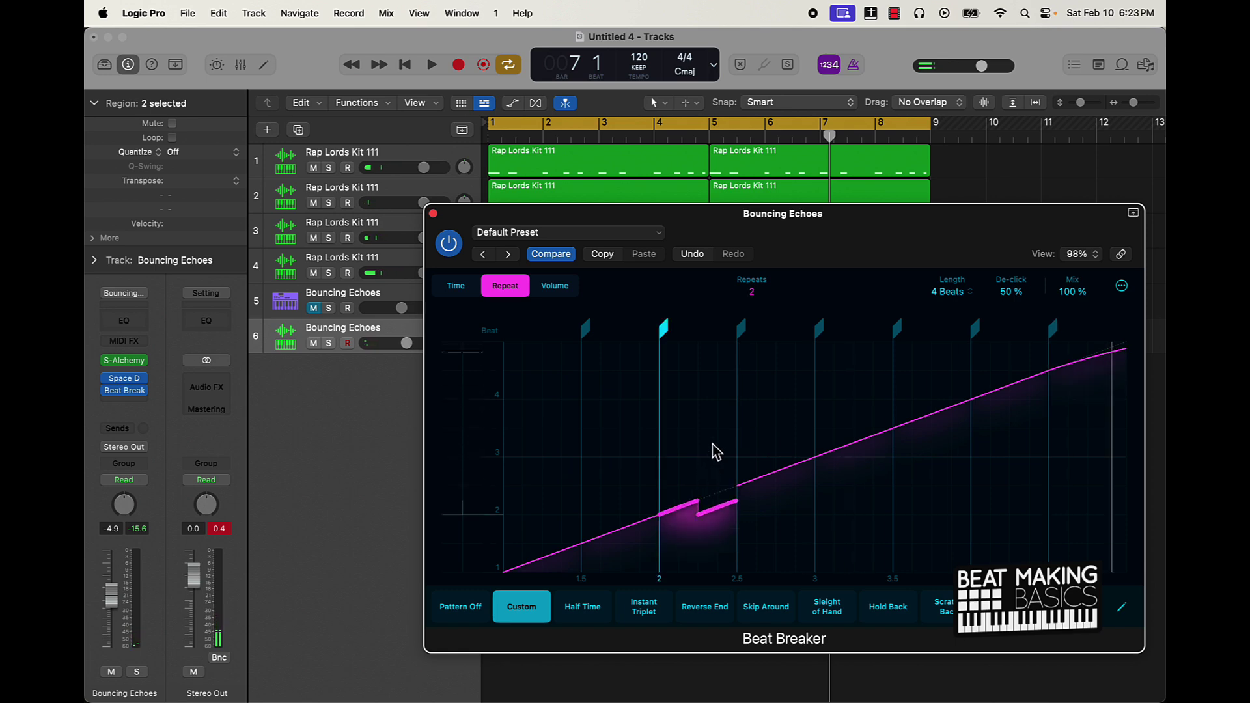
key(space)
key(space)
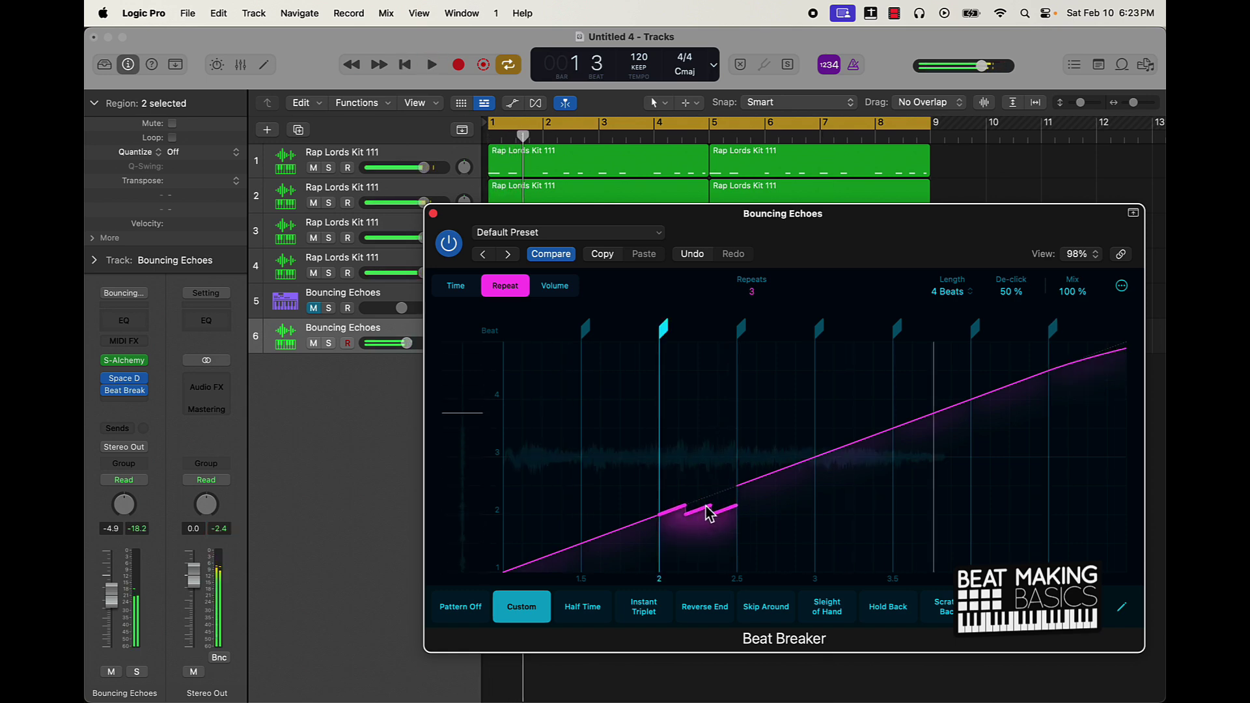
drag(706, 511, 709, 533)
key(space)
drag(758, 496, 787, 419)
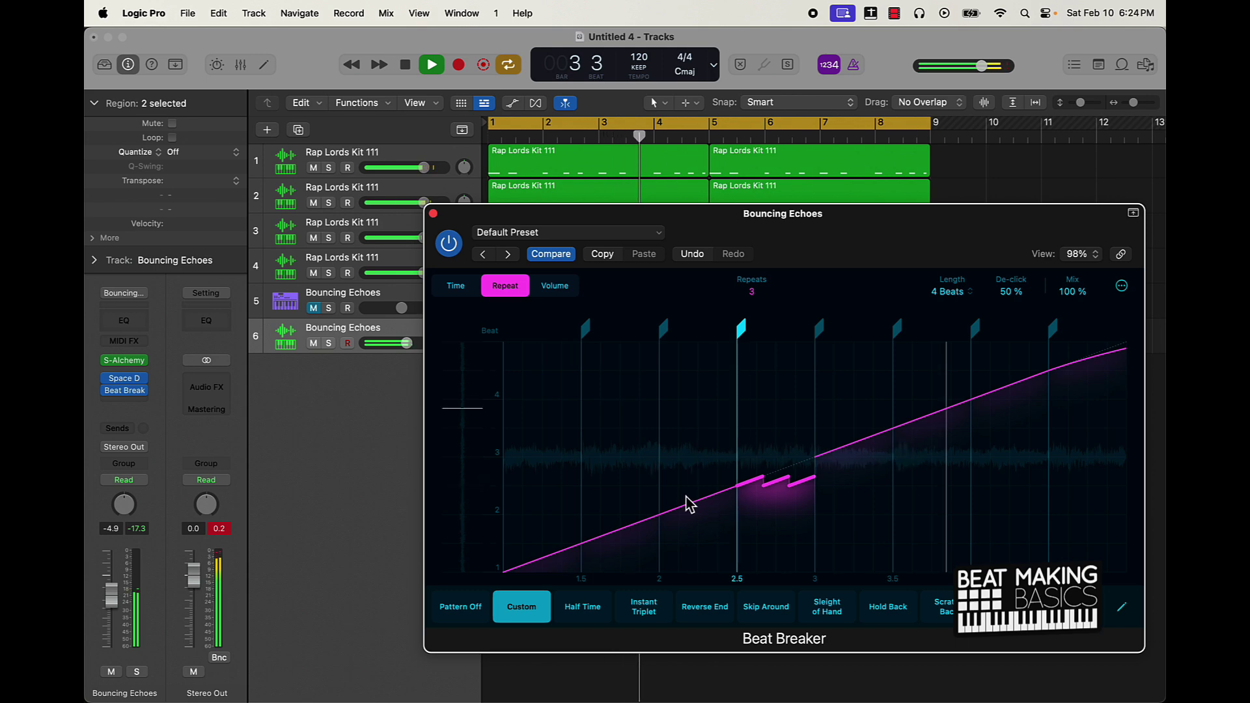
click(433, 213)
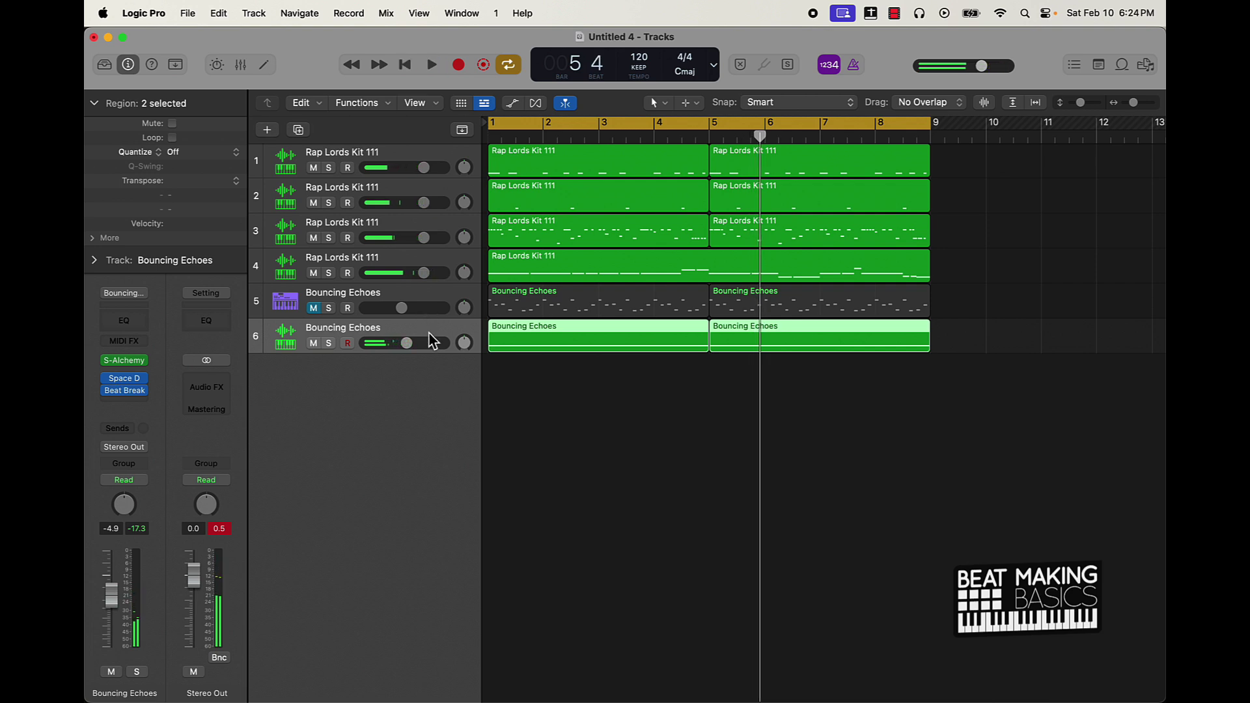
Duplicate the resampled melody track 6 with its settings and copy both of its regions onto the new track 7
key(super+d)
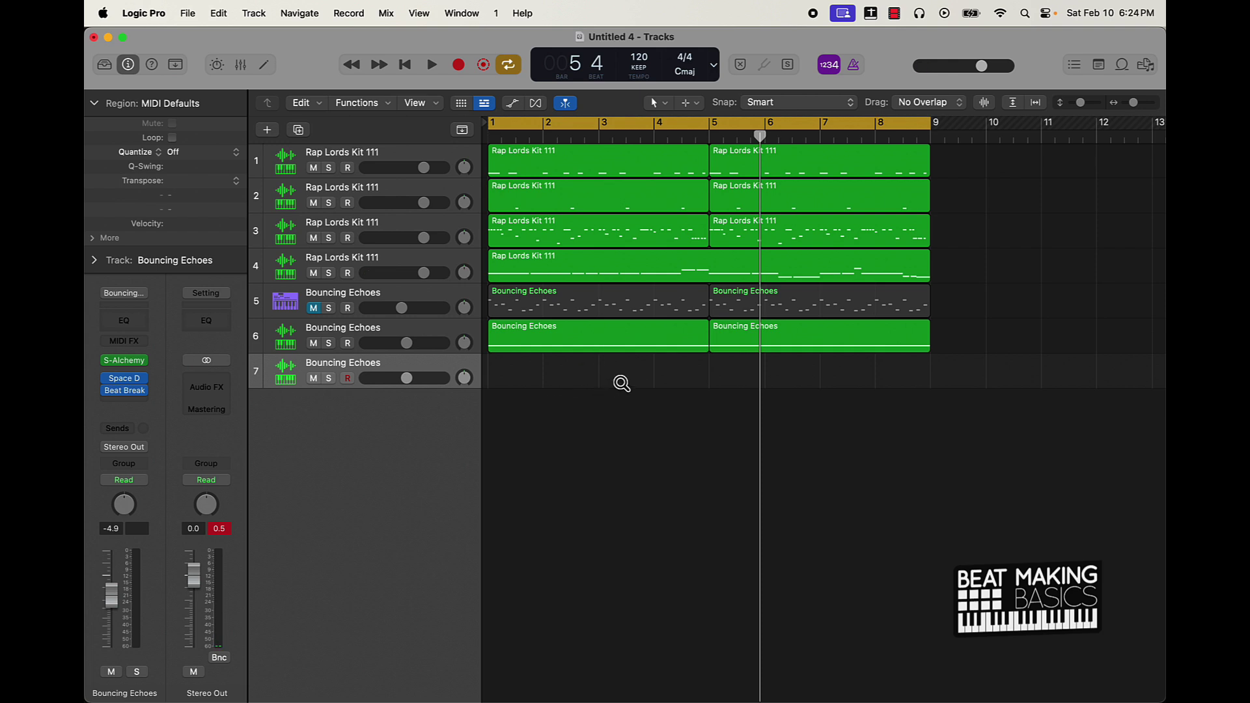
drag(641, 365, 692, 373)
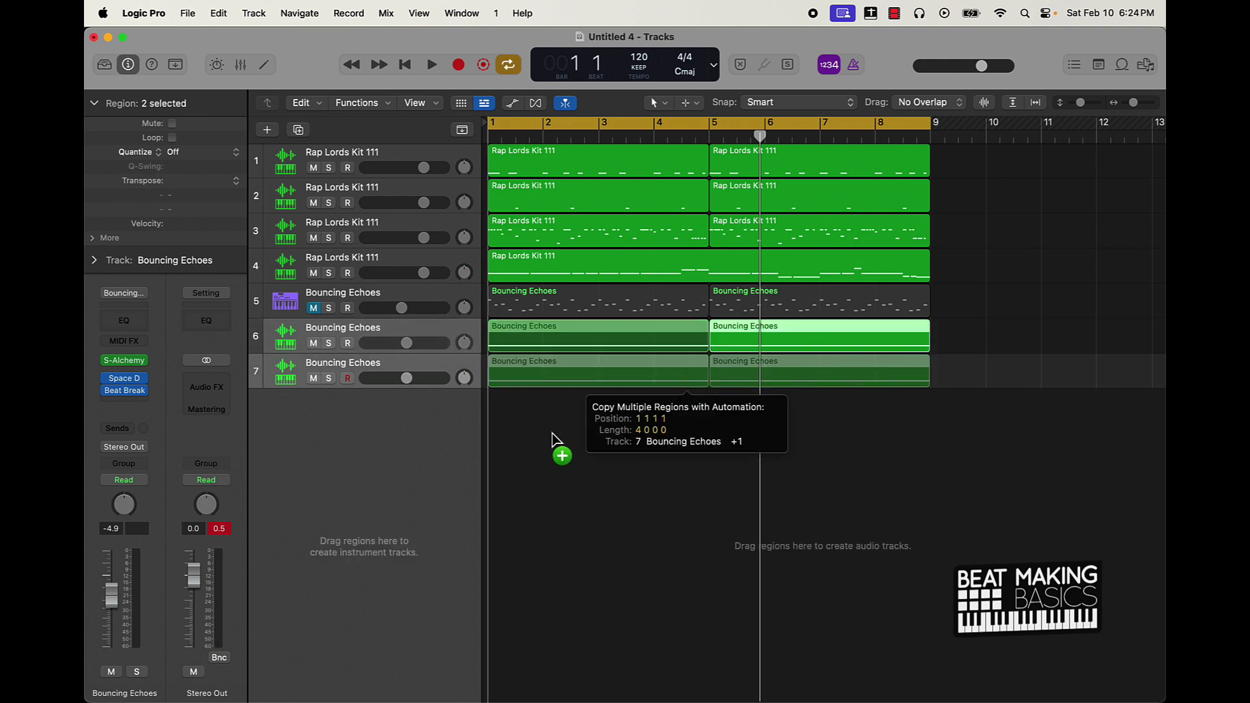
alt+drag(808, 428, 809, 429)
click(810, 429)
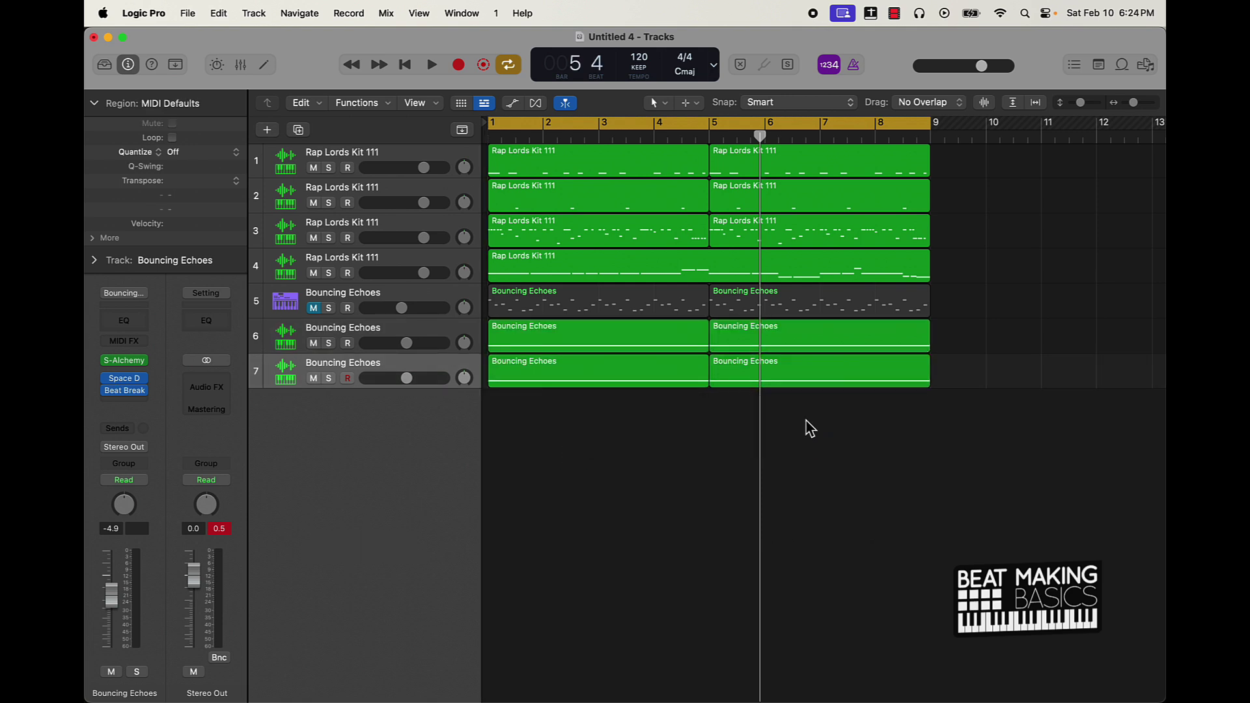
Transpose both regions on track 7 by +12 and lower that track's volume to -15.4 dB during playback
drag(723, 389, 729, 383)
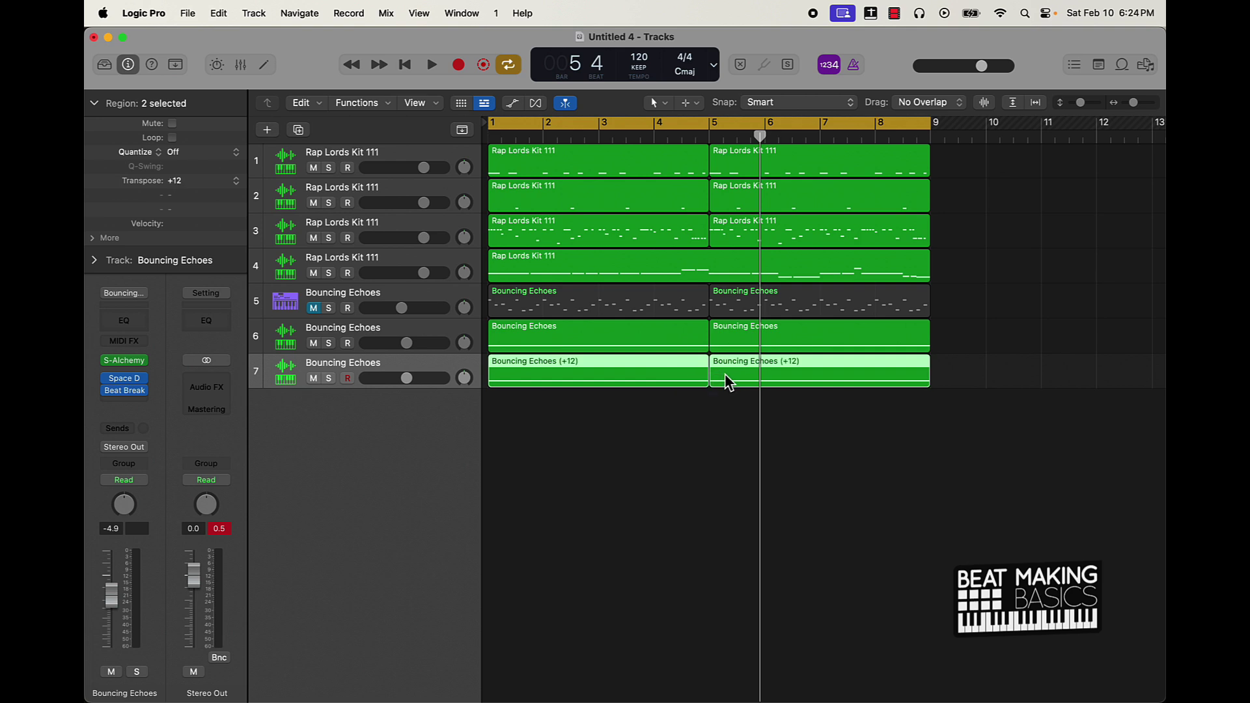
key(space)
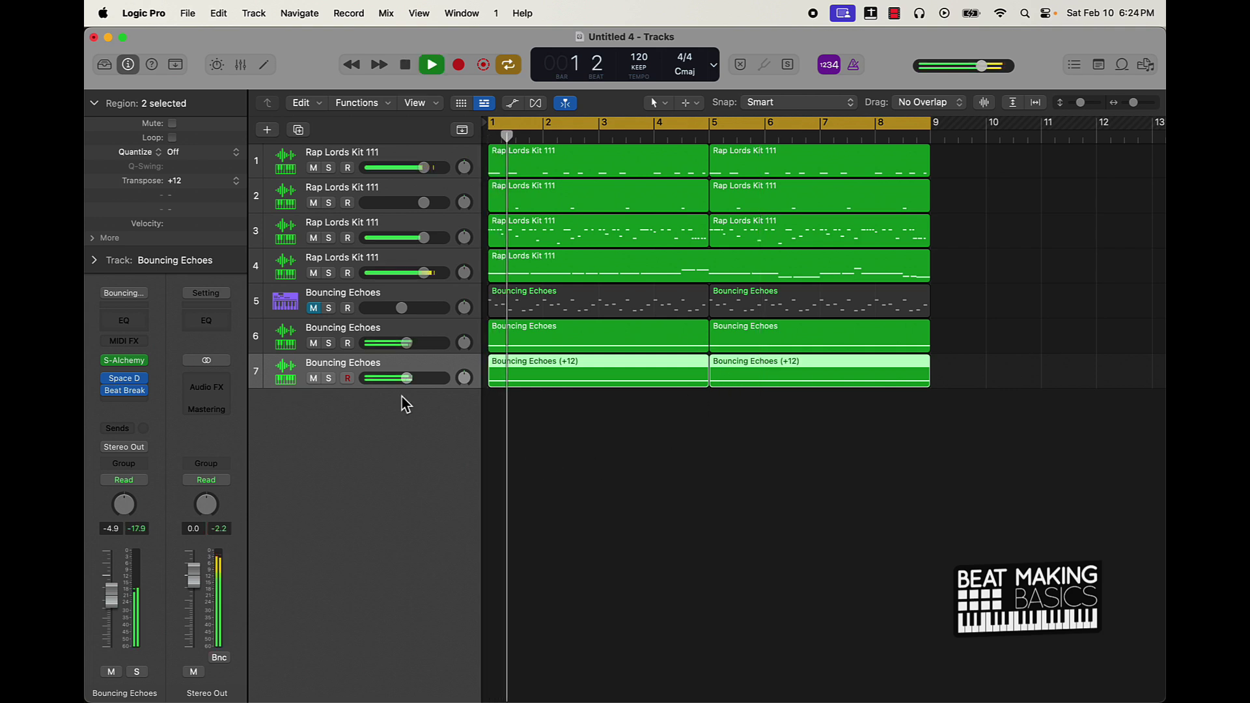
drag(407, 378, 388, 379)
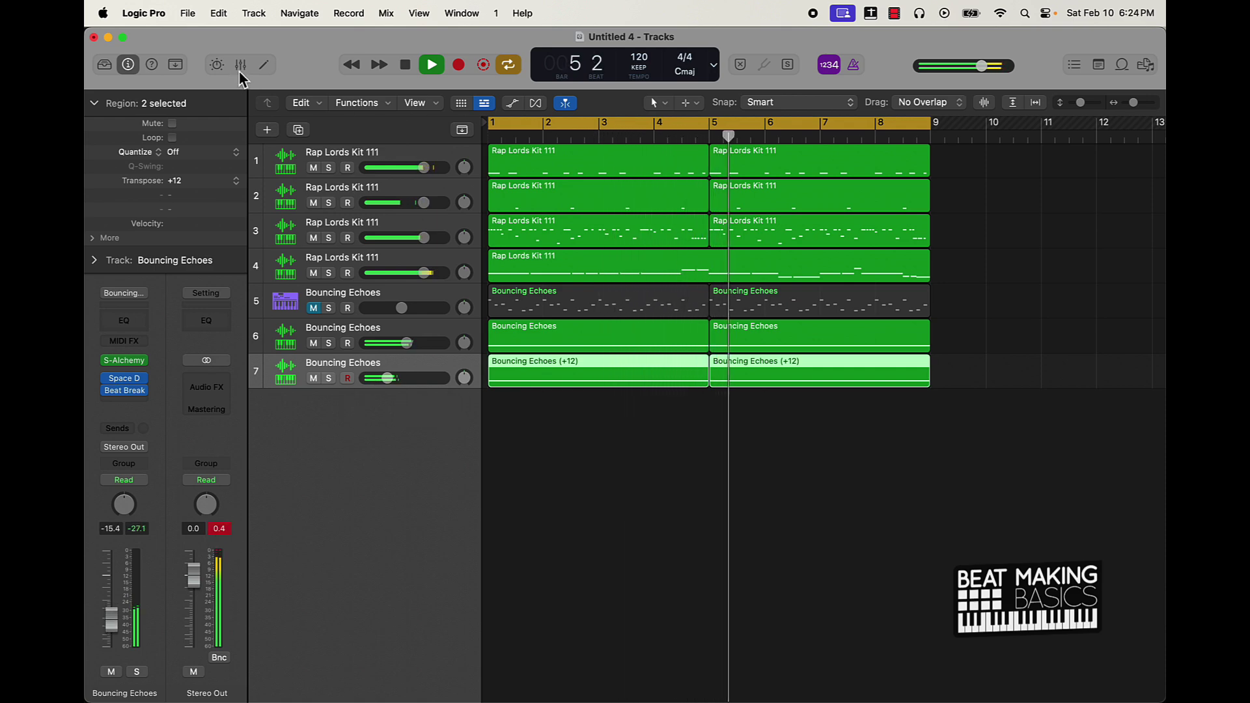
Lower all seven instrument channels together by 1 dB in the Mixer, and close the Mixer
key(x)
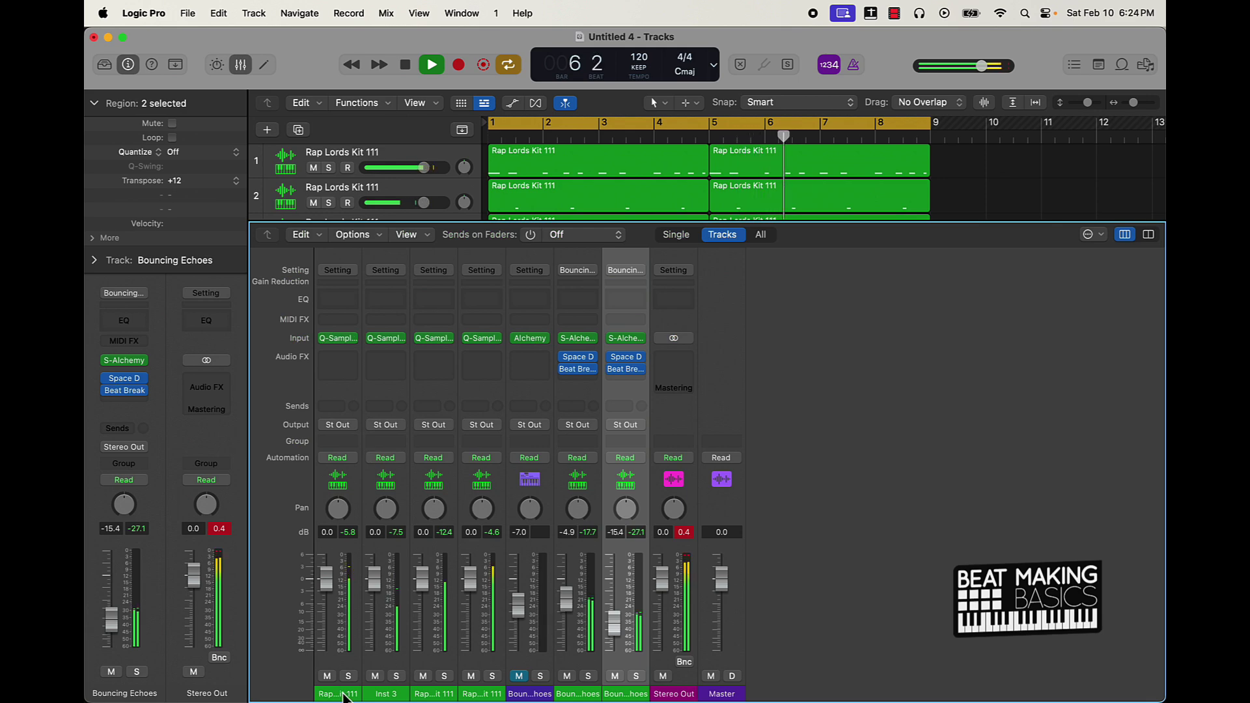
drag(343, 694, 625, 694)
drag(614, 623, 615, 626)
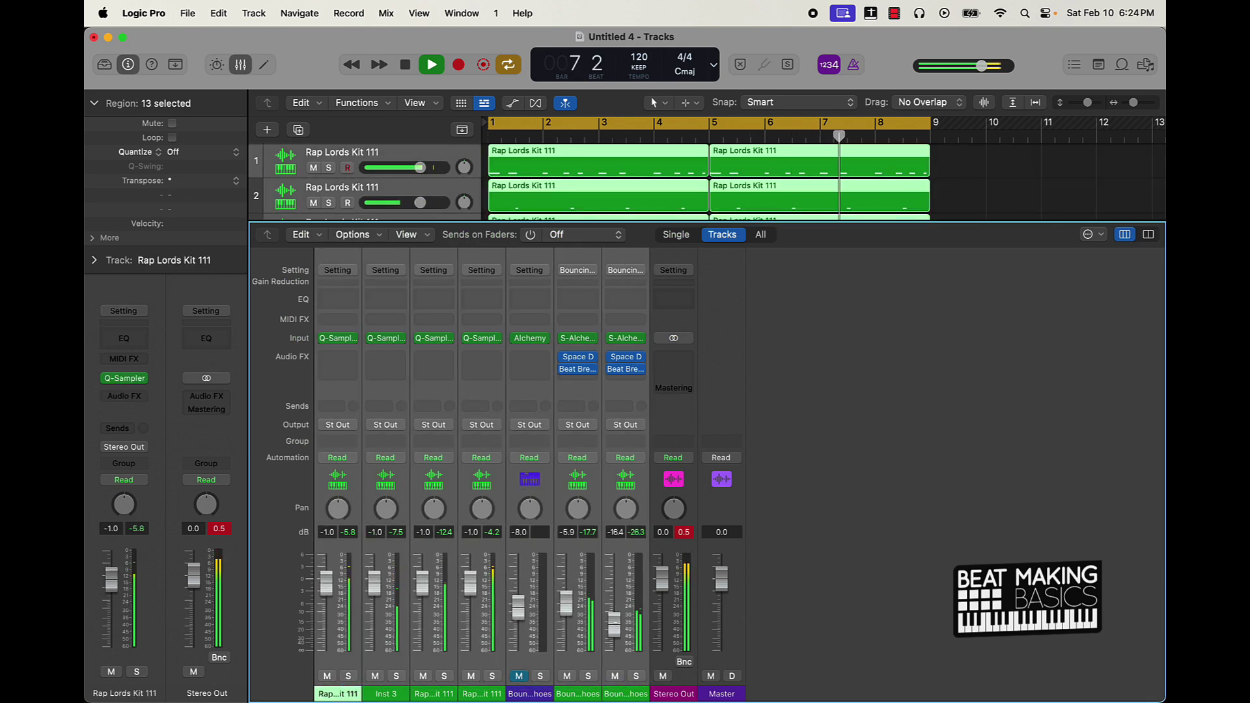
click(629, 666)
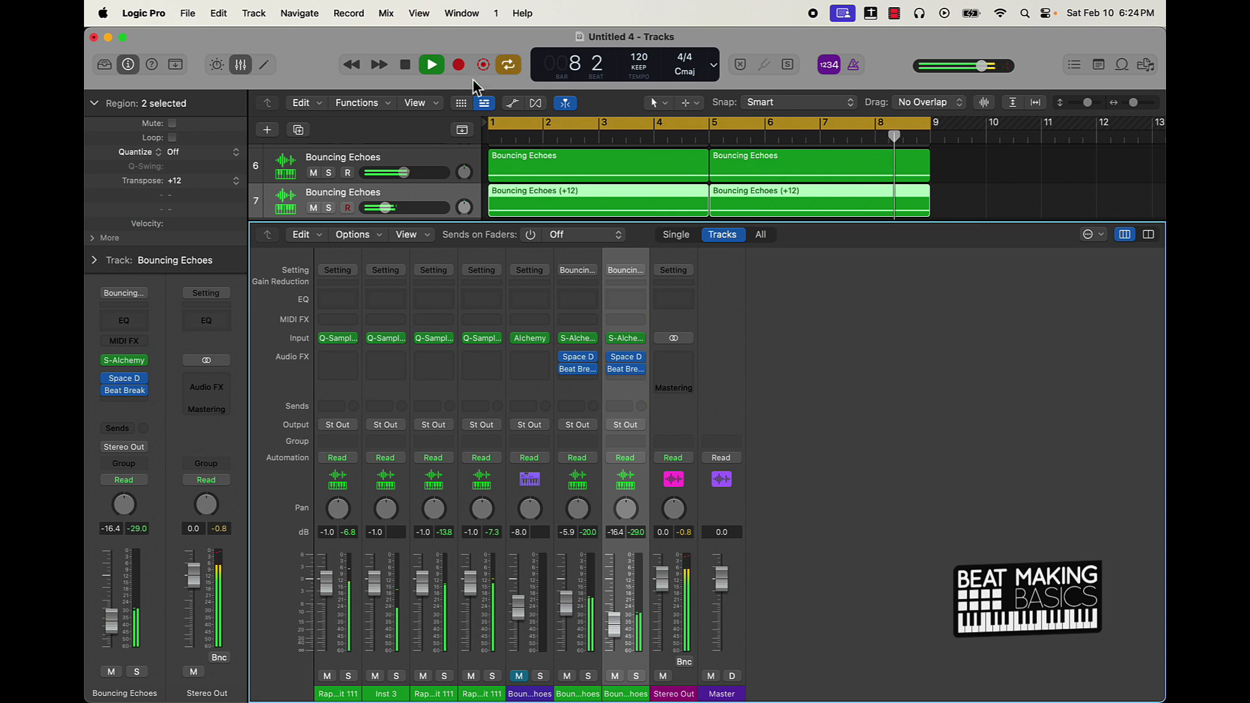
click(250, 66)
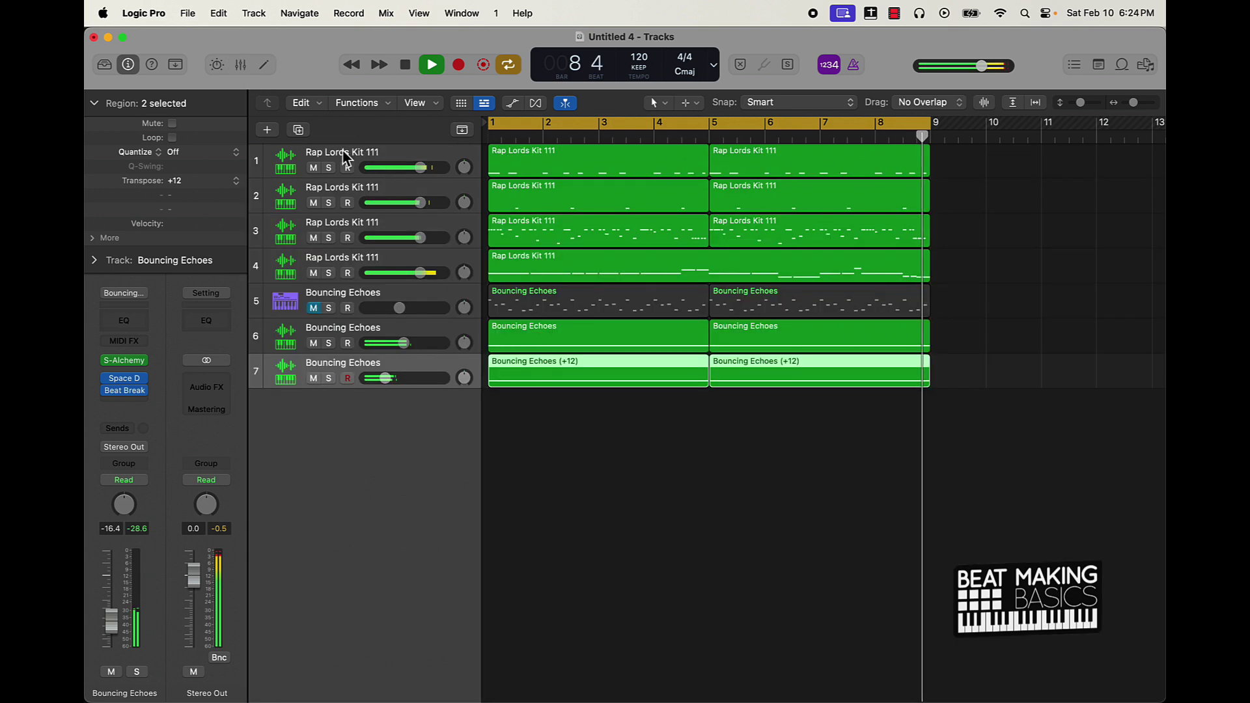
Mute the original resampled melody on track 6 while the beat plays
click(313, 343)
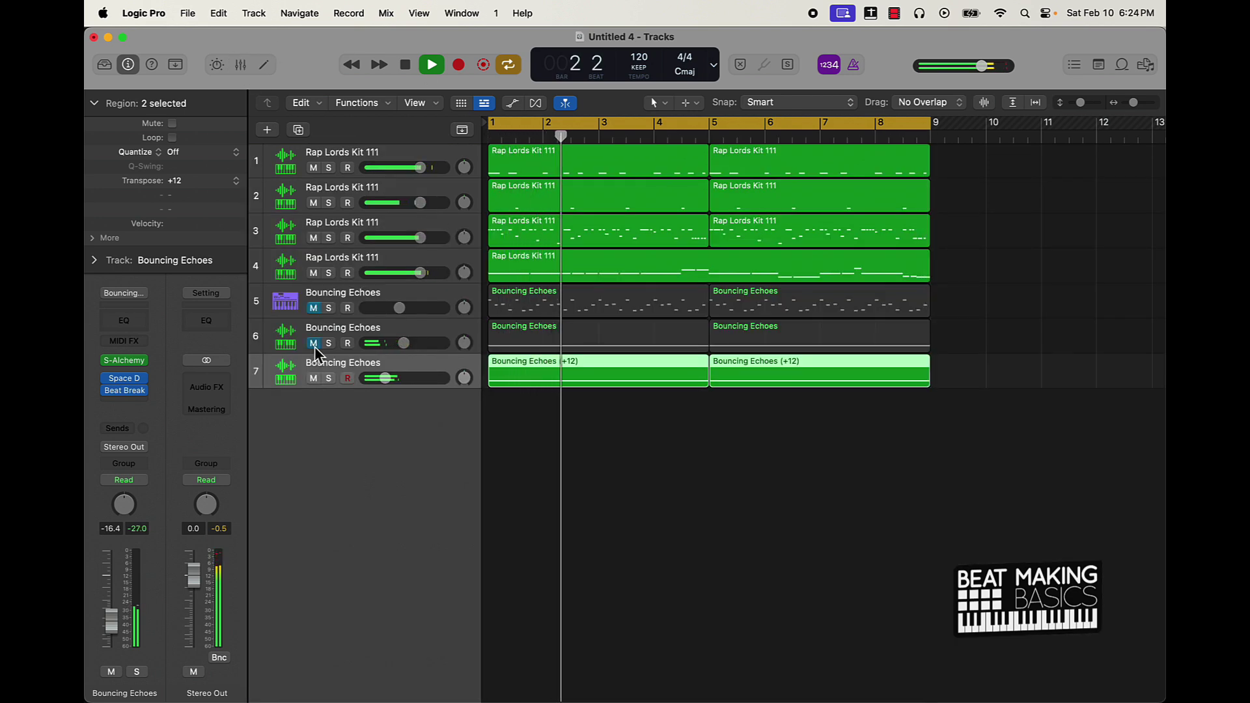